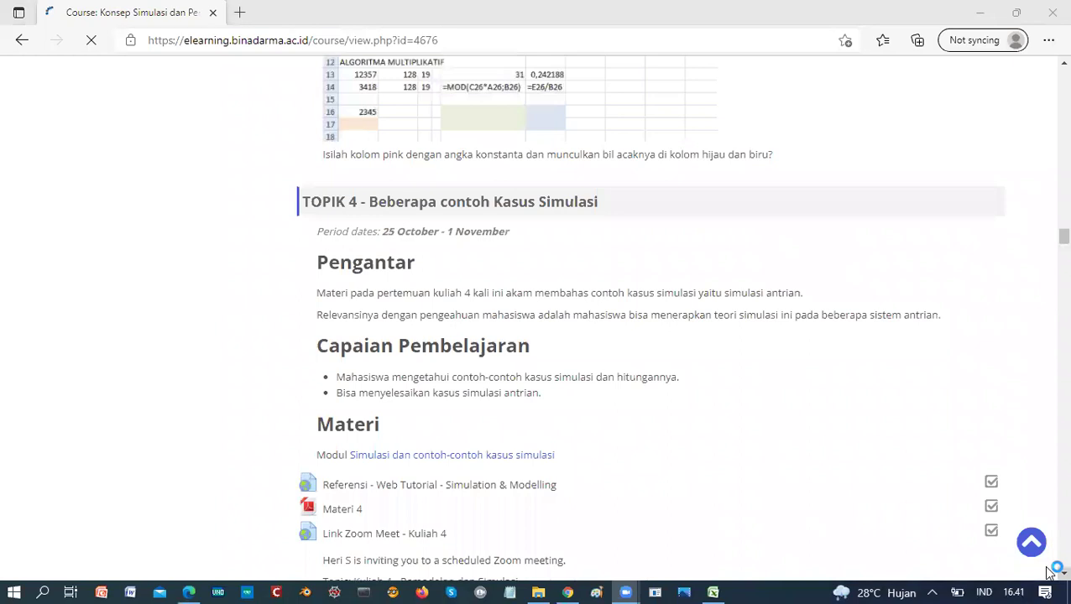
- Look through the Topik 4 section of the course page, from its introduction down to the Kuliah 4 video recording
{"action": "scroll", "coordinate": [1049, 573], "scroll_direction": "down", "scroll_amount": 1}
{"action": "scroll", "coordinate": [1049, 574], "scroll_direction": "down", "scroll_amount": 1}
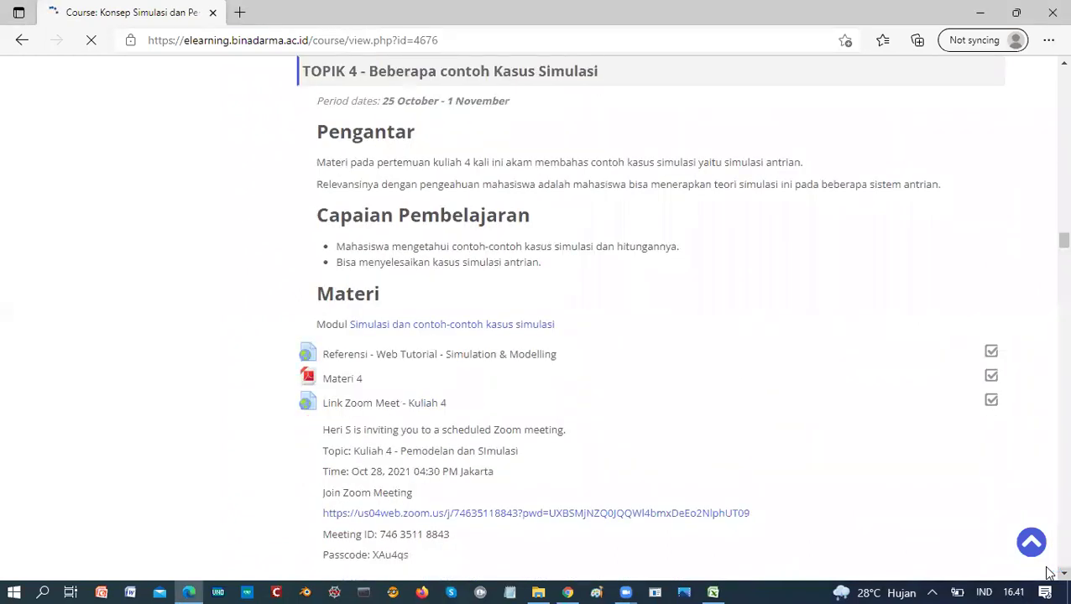
{"action": "scroll", "coordinate": [1048, 573], "scroll_direction": "down", "scroll_amount": 1}
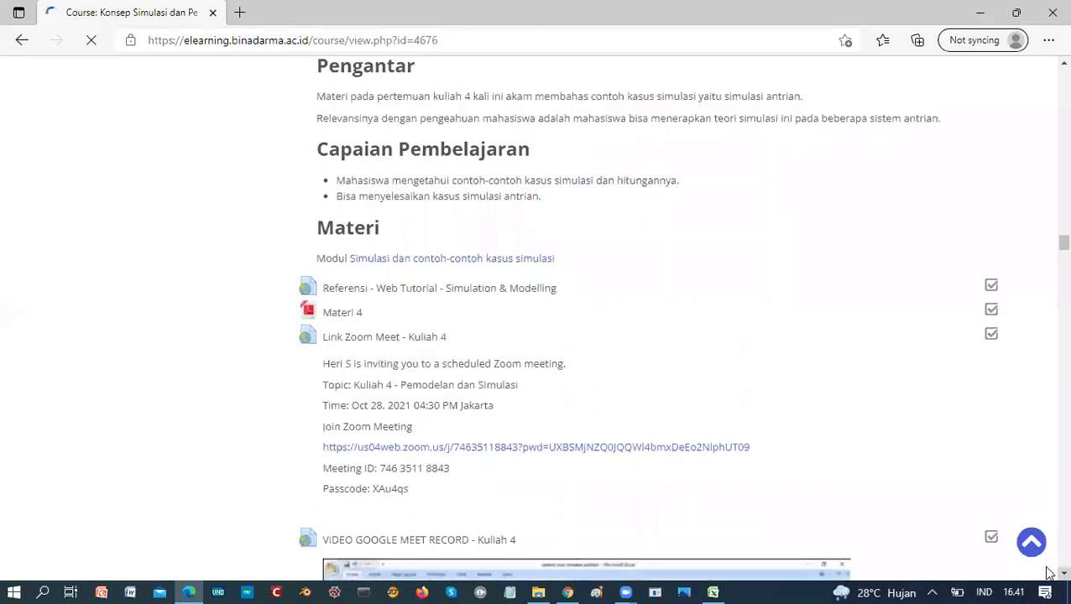
{"action": "scroll", "coordinate": [1047, 573], "scroll_direction": "down", "scroll_amount": 3}
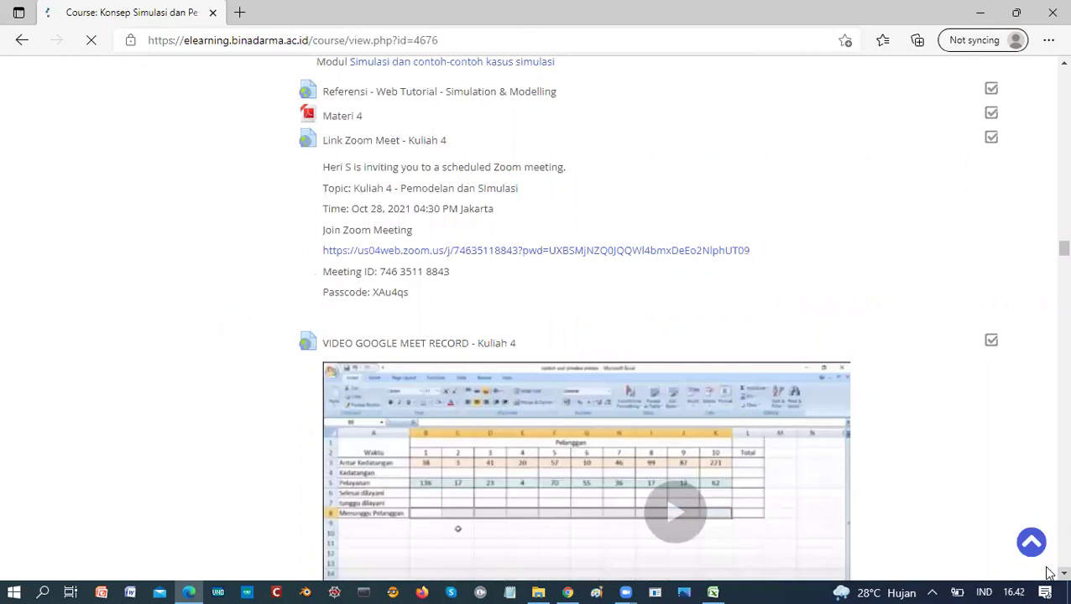
{"action": "scroll", "coordinate": [774, 400], "scroll_direction": "down", "scroll_amount": 2}
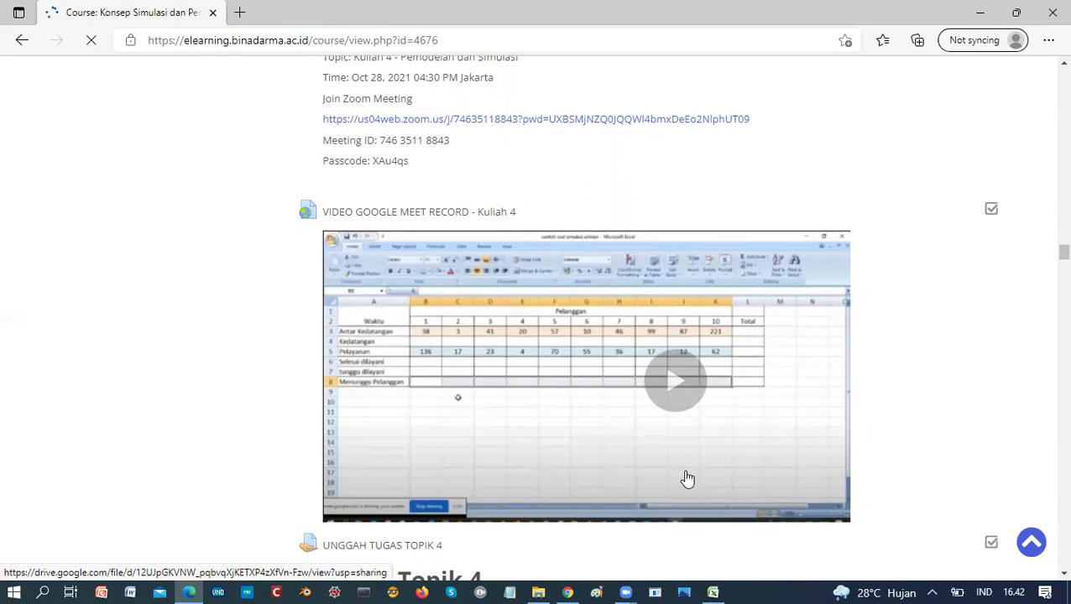
- Switch to the queue simulation workbook in Excel and examine the Antar Kedatangan cells of customers 1 to 4
{"action": "left_click", "coordinate": [713, 593]}
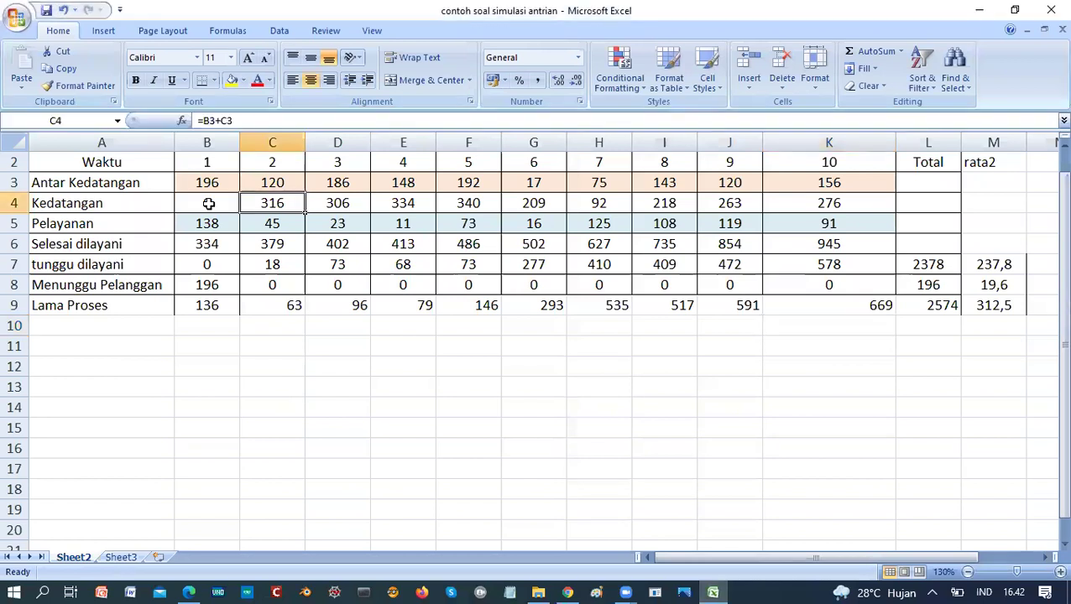
{"action": "key", "text": "Up"}
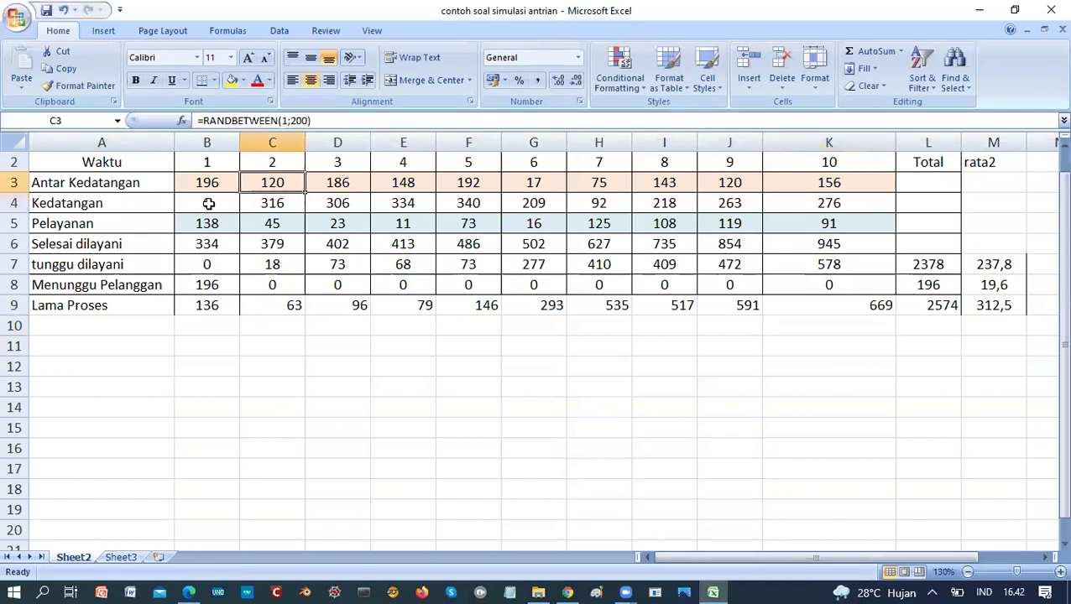
{"action": "key", "text": "Left"}
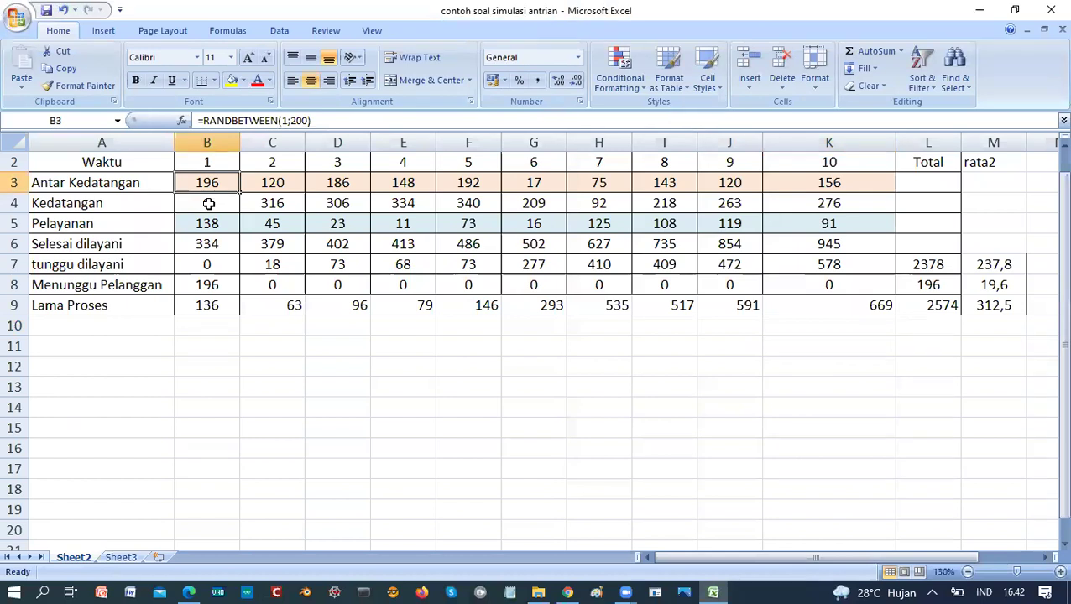
{"action": "key", "text": "Right"}
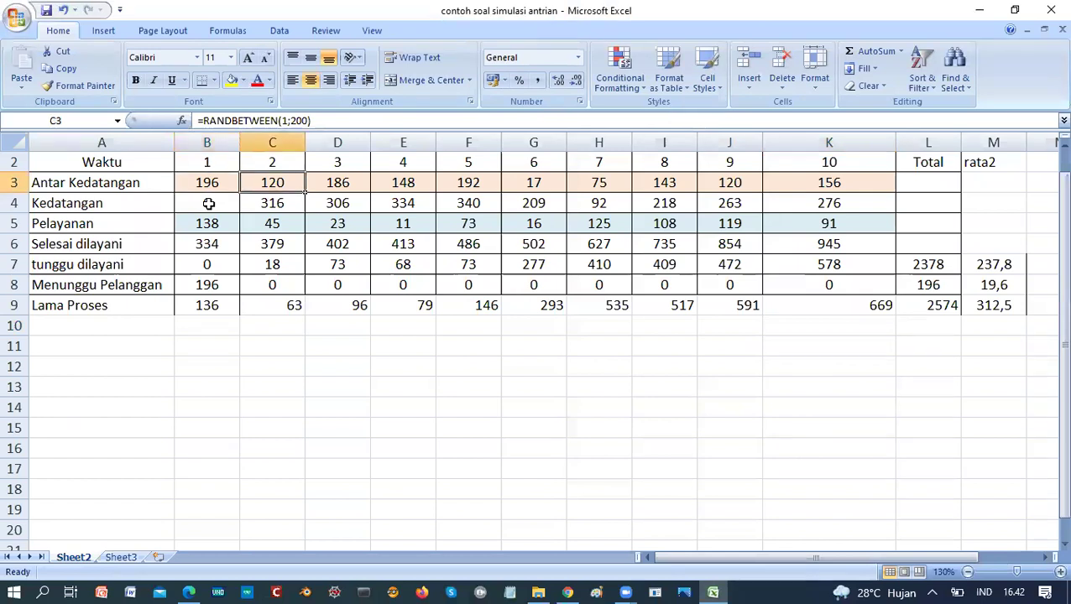
{"action": "key", "text": "Left"}
{"action": "key", "text": "Right"}
{"action": "key", "text": "Right"}
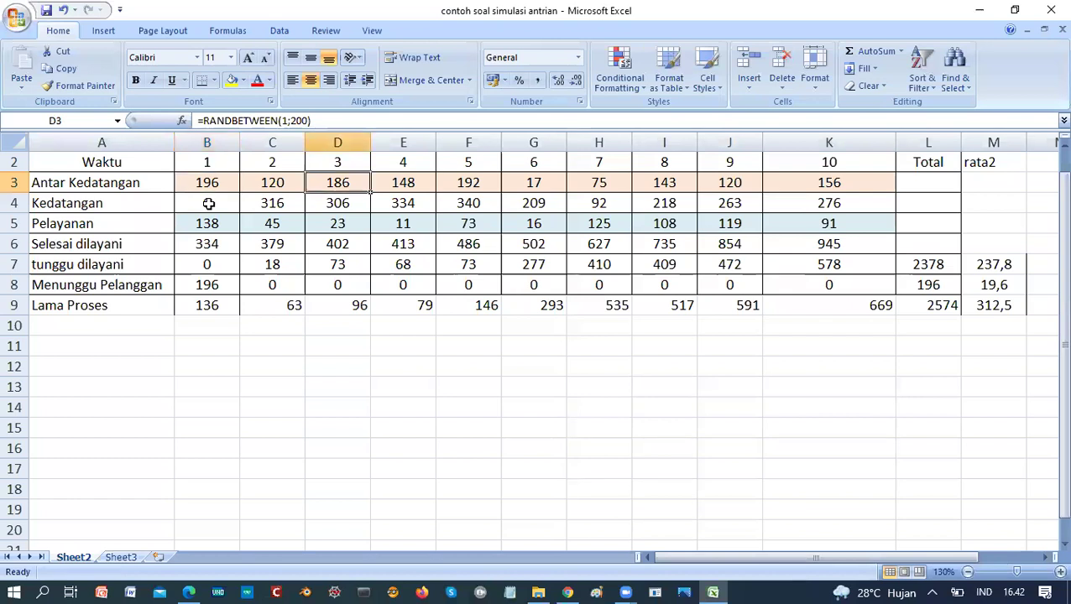
{"action": "key", "text": "Left"}
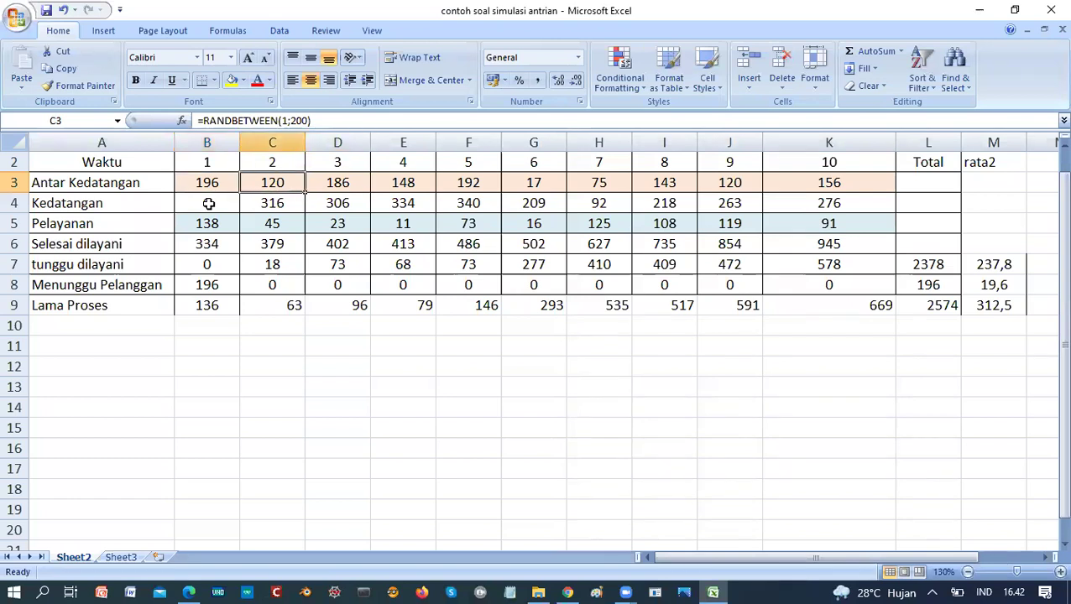
{"action": "key", "text": "Left"}
{"action": "key", "text": "Right"}
{"action": "key", "text": "Right"}
{"action": "key", "text": "Right"}
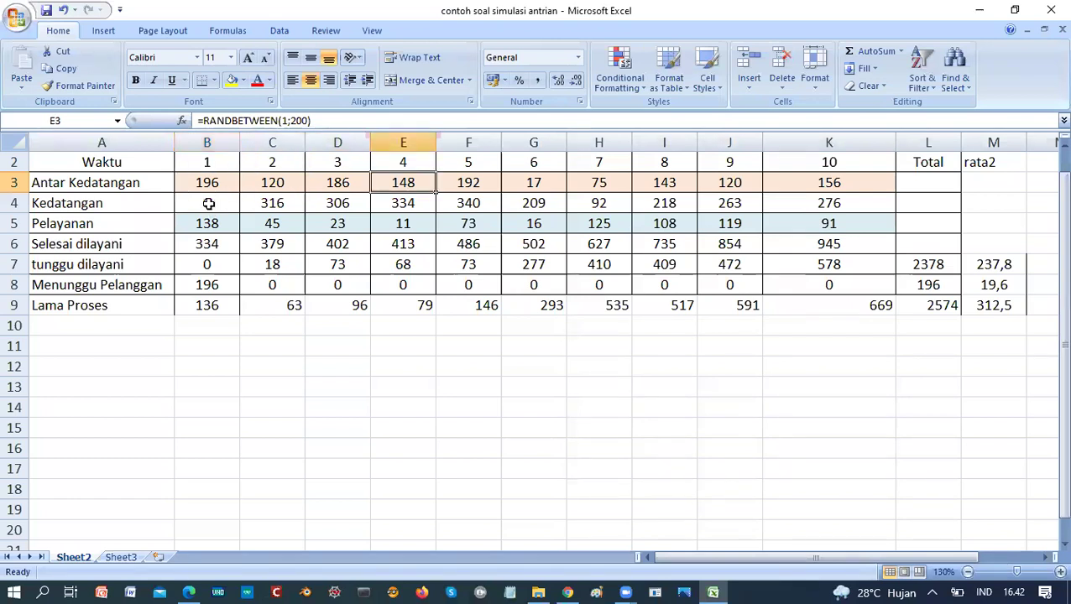
{"action": "key", "text": "Left"}
{"action": "key", "text": "Left"}
{"action": "key", "text": "Left"}
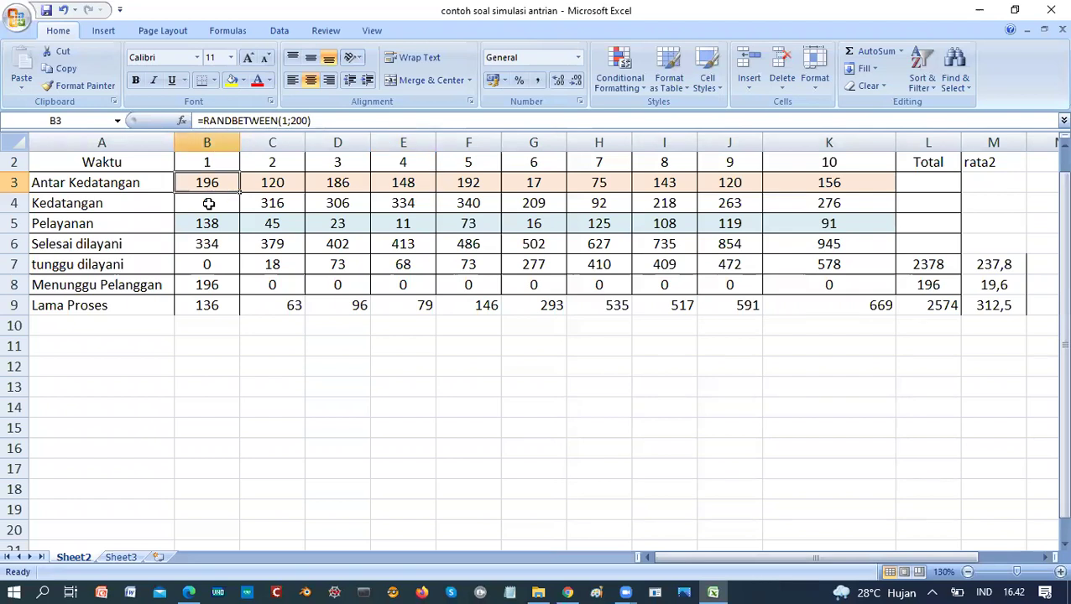
- Go through the customer number headings 1 to 10 in the Waktu row, ending back at customer 1
{"action": "key", "text": "Up"}
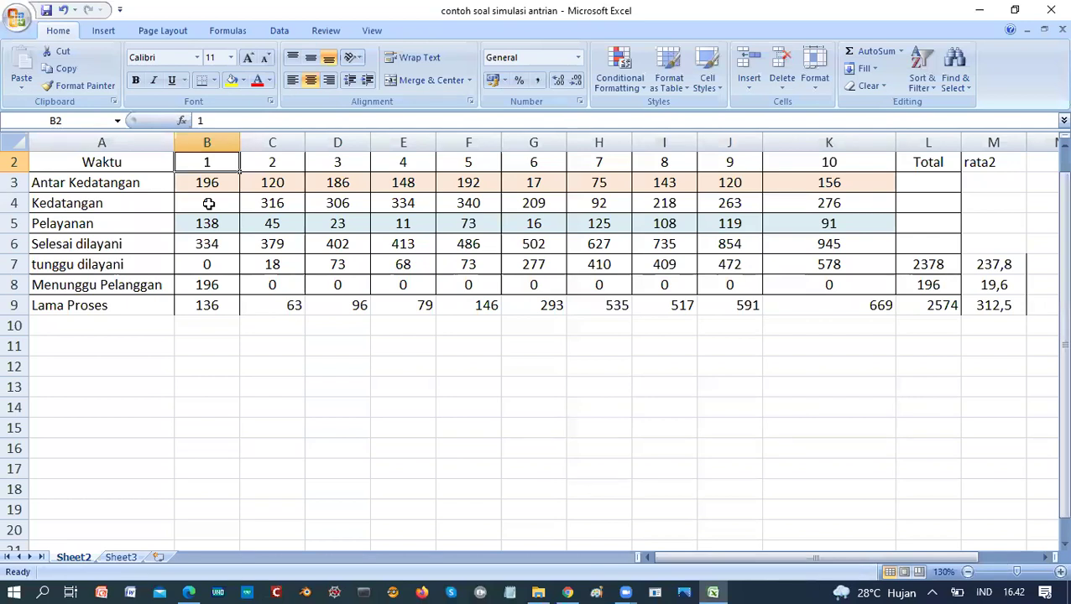
{"action": "key", "text": "Right"}
{"action": "key", "text": "Right"}
{"action": "key", "text": "Right"}
{"action": "key", "text": "Right"}
{"action": "key", "text": "Right"}
{"action": "key", "text": "Right"}
{"action": "key", "text": "Right"}
{"action": "key", "text": "Right"}
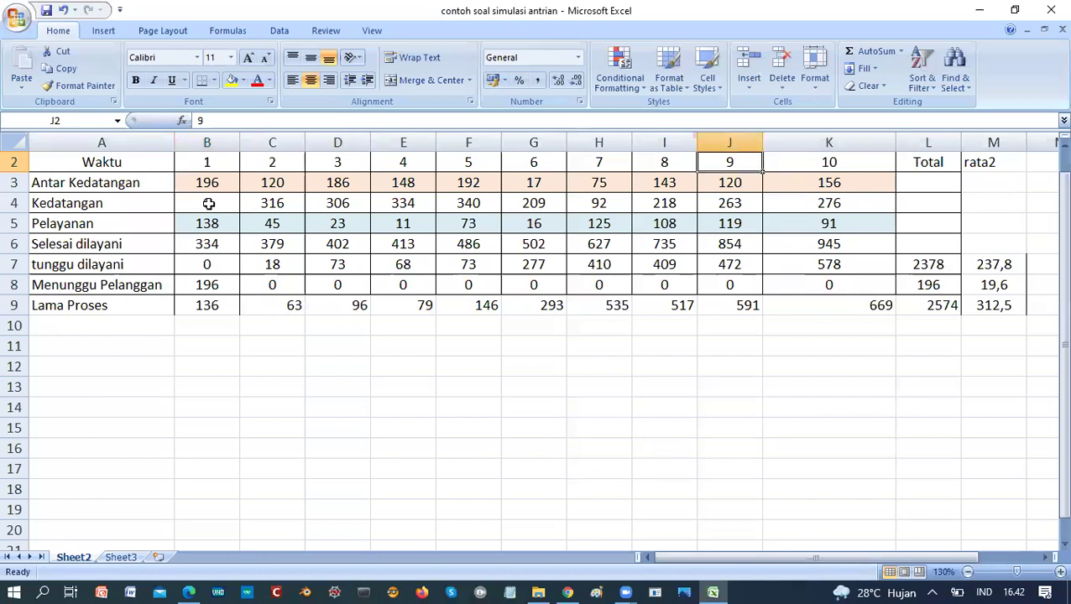
{"action": "key", "text": "Right"}
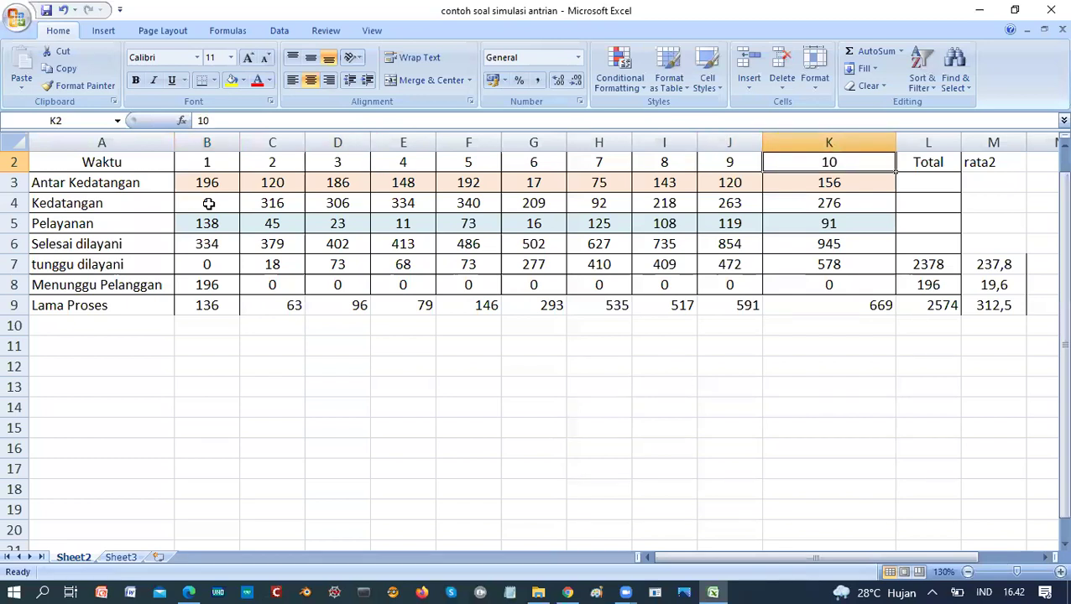
{"action": "key", "text": "Left"}
{"action": "key", "text": "Left"}
{"action": "key", "text": "Left"}
{"action": "key", "text": "Left"}
{"action": "key", "text": "Left"}
{"action": "key", "text": "Left"}
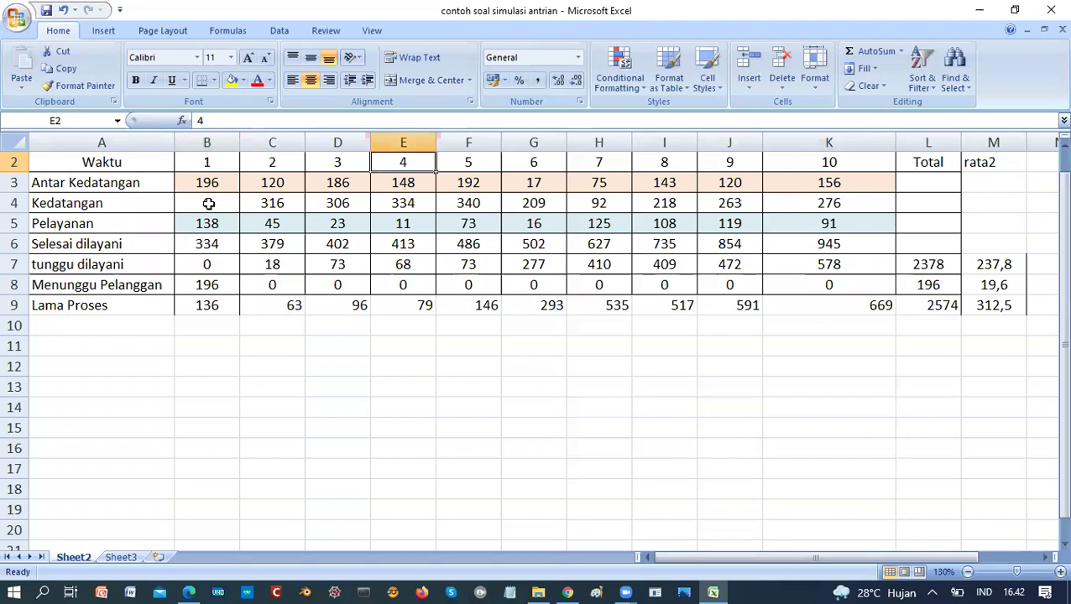
{"action": "key", "text": "Left"}
{"action": "key", "text": "Left"}
{"action": "key", "text": "Left"}
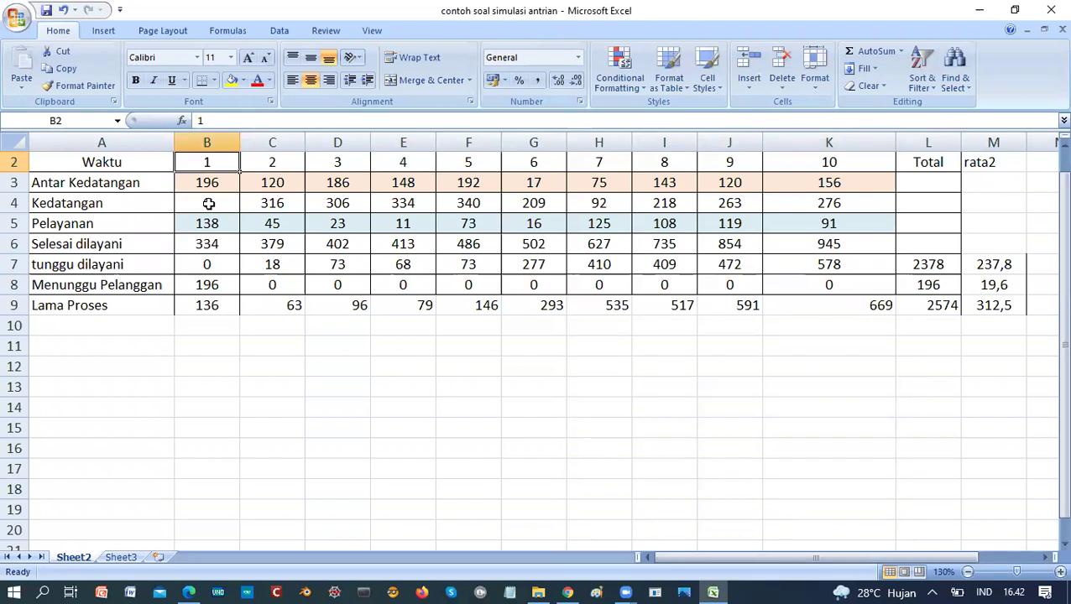
{"action": "key", "text": "Right"}
{"action": "key", "text": "Left"}
{"action": "key", "text": "Down"}
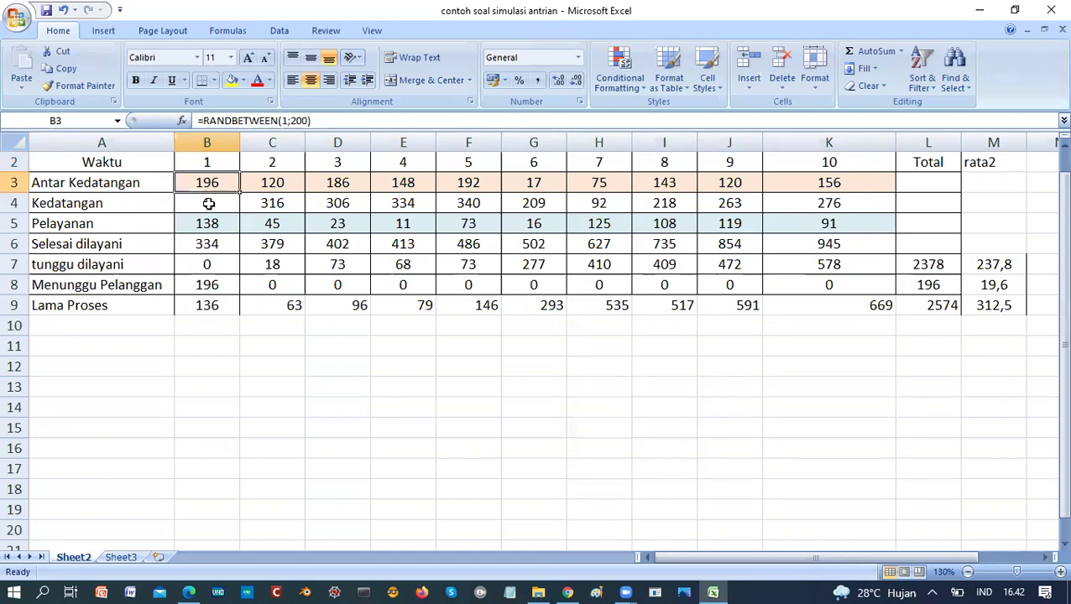
{"action": "key", "text": "Up"}
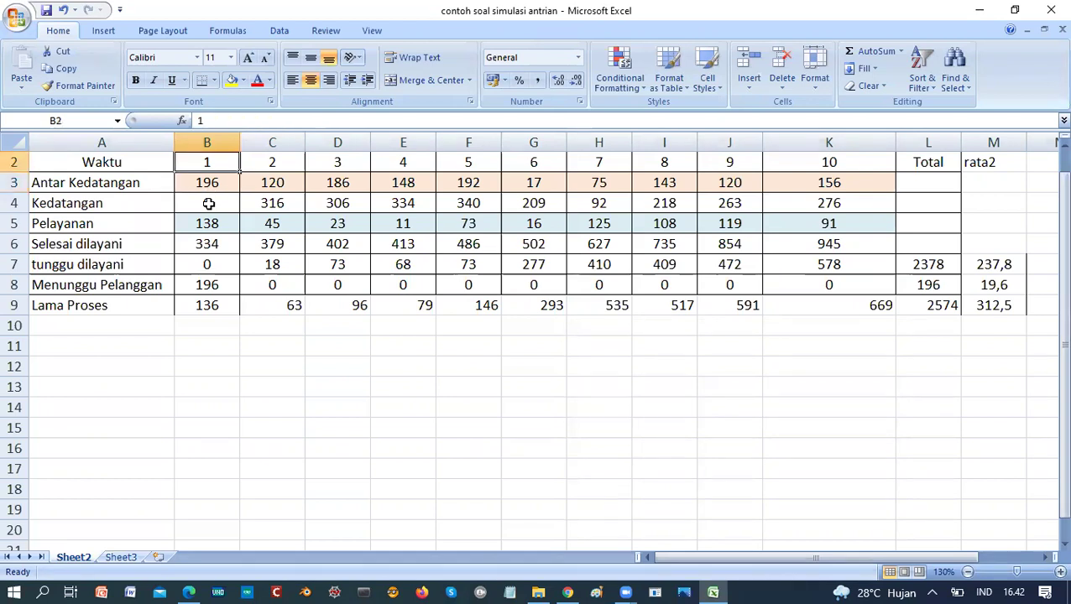
- Replace the random Antar Kedatangan formula of customer 1 with the fixed value 50, ending on customer 2's cell
{"action": "key", "text": "Down"}
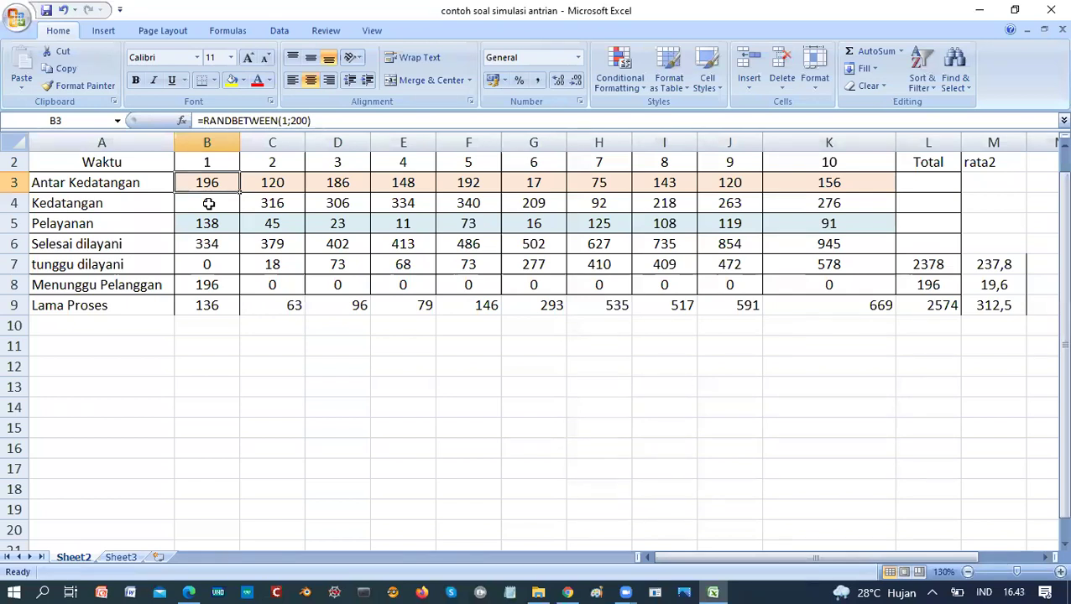
{"action": "type", "text": "50"}
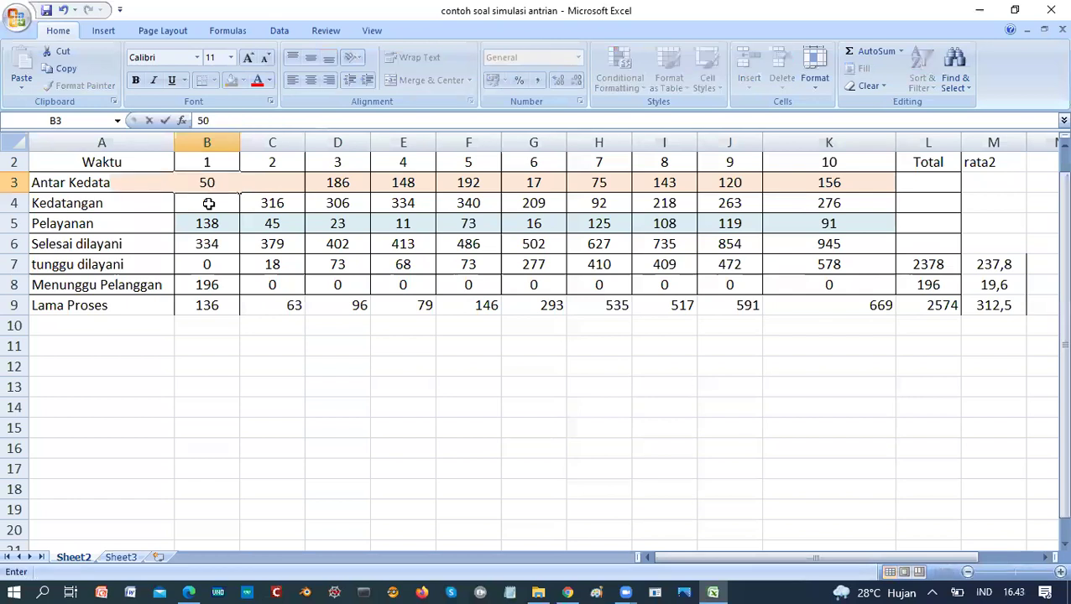
{"action": "key", "text": "ctrl+Return"}
{"action": "key", "text": "Right"}
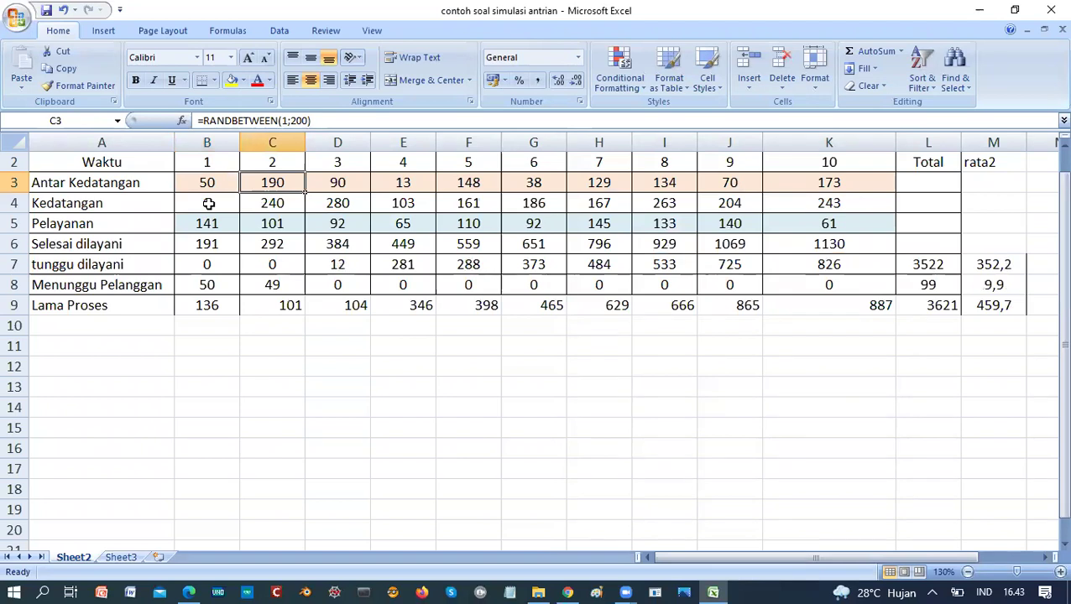
{"action": "type", "text": "6"}
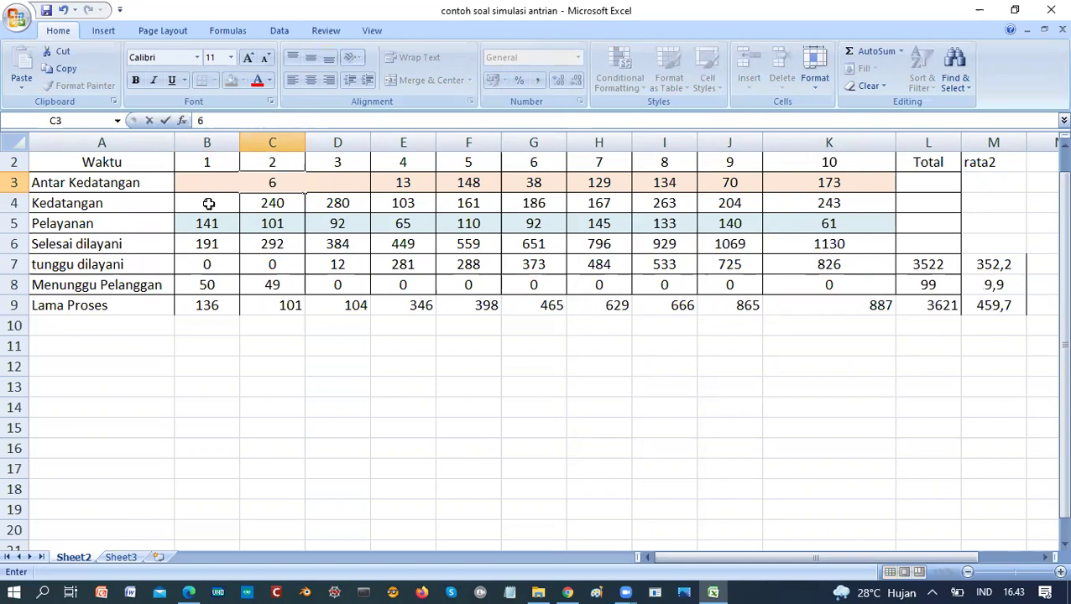
{"action": "key", "text": "BackSpace"}
{"action": "key", "text": "ctrl+z"}
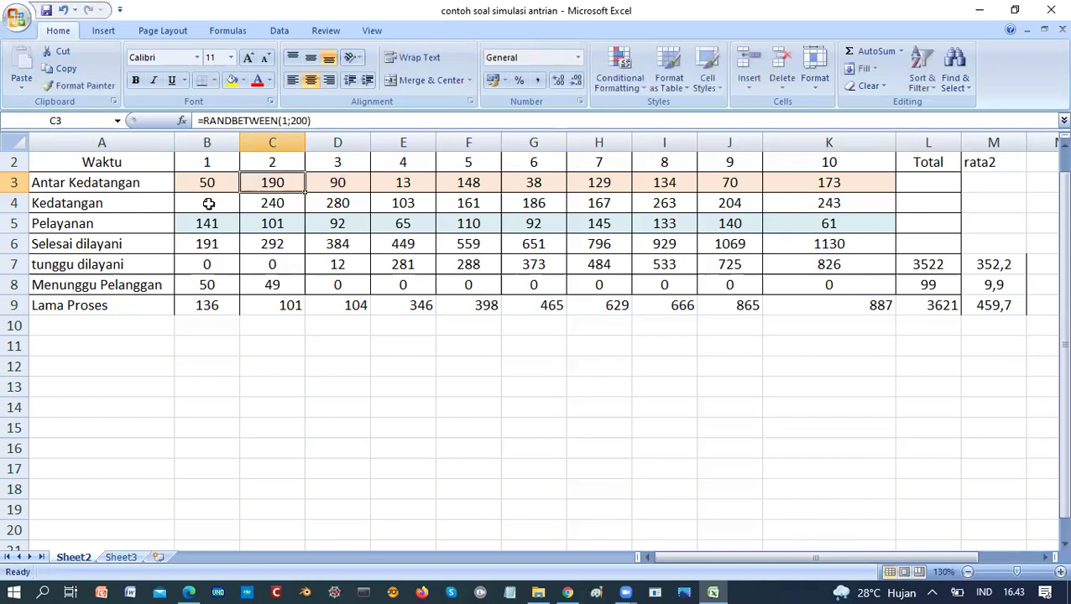
- Set the Antar Kedatangan values to 10 for customer 2 and 30 for customer 3
{"action": "type", "text": "1"}
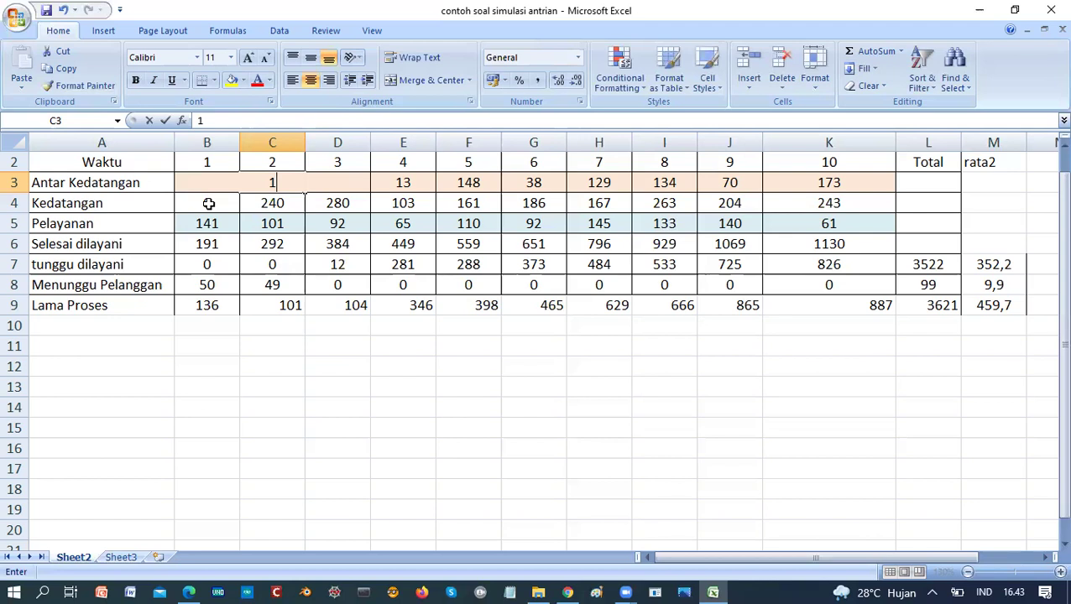
{"action": "type", "text": "0"}
{"action": "key", "text": "Return"}
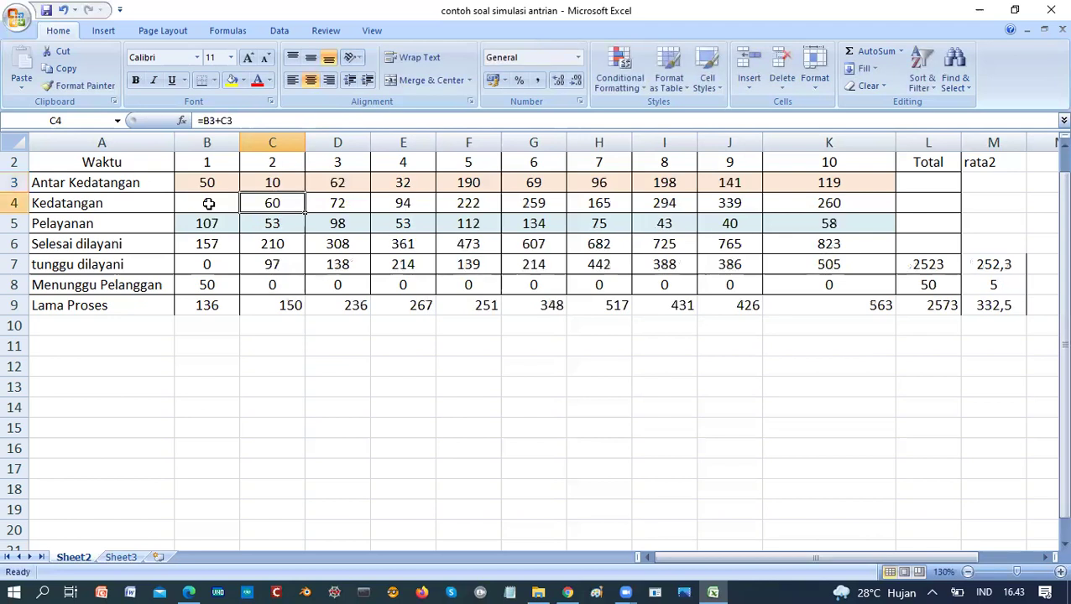
{"action": "key", "text": "Up"}
{"action": "key", "text": "Left"}
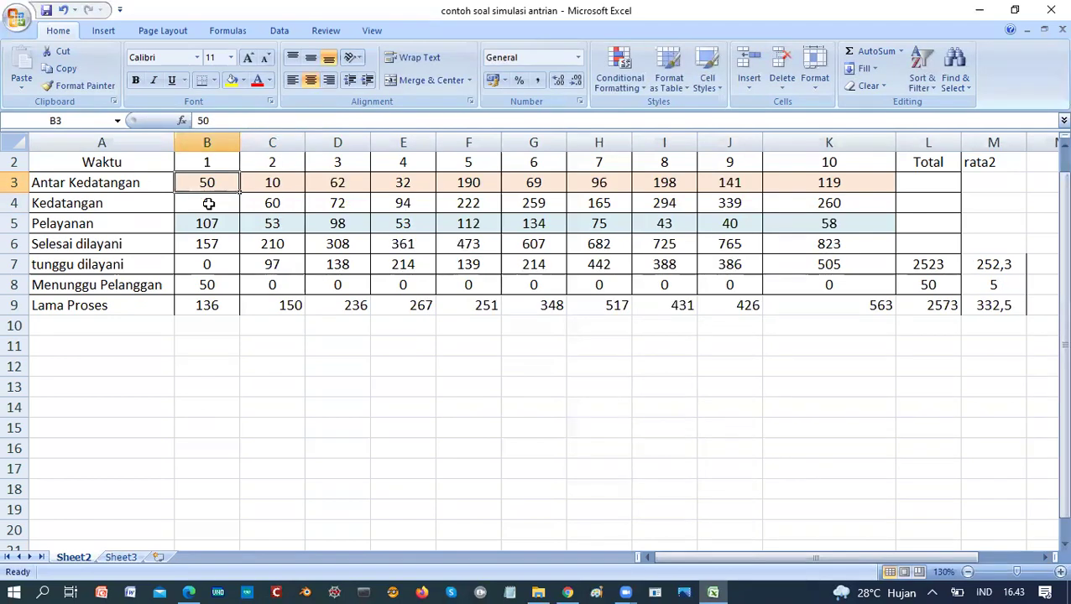
{"action": "key", "text": "Right"}
{"action": "key", "text": "Right"}
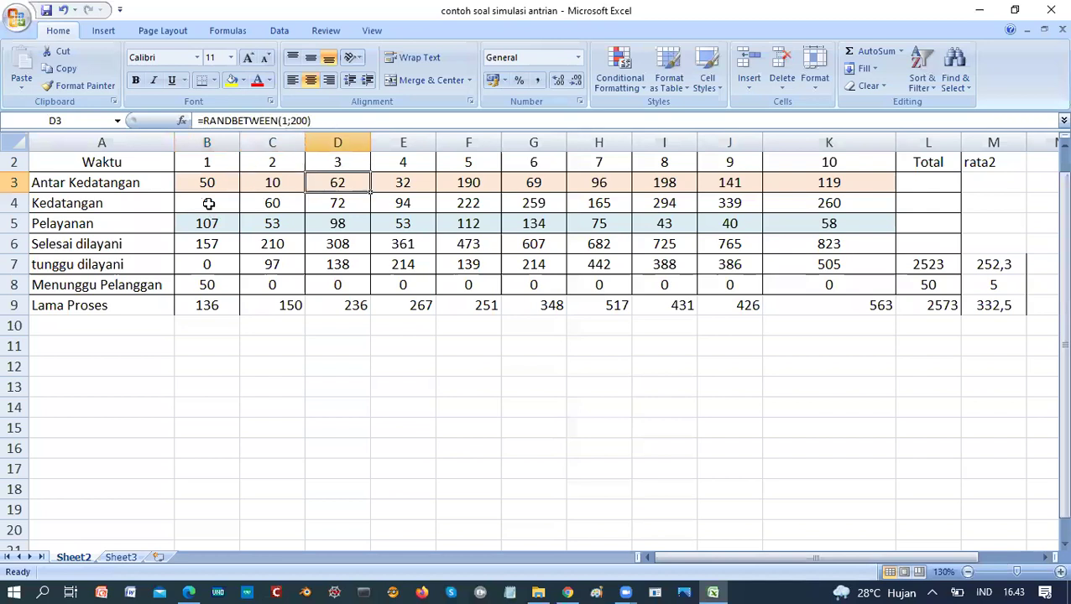
{"action": "type", "text": "30"}
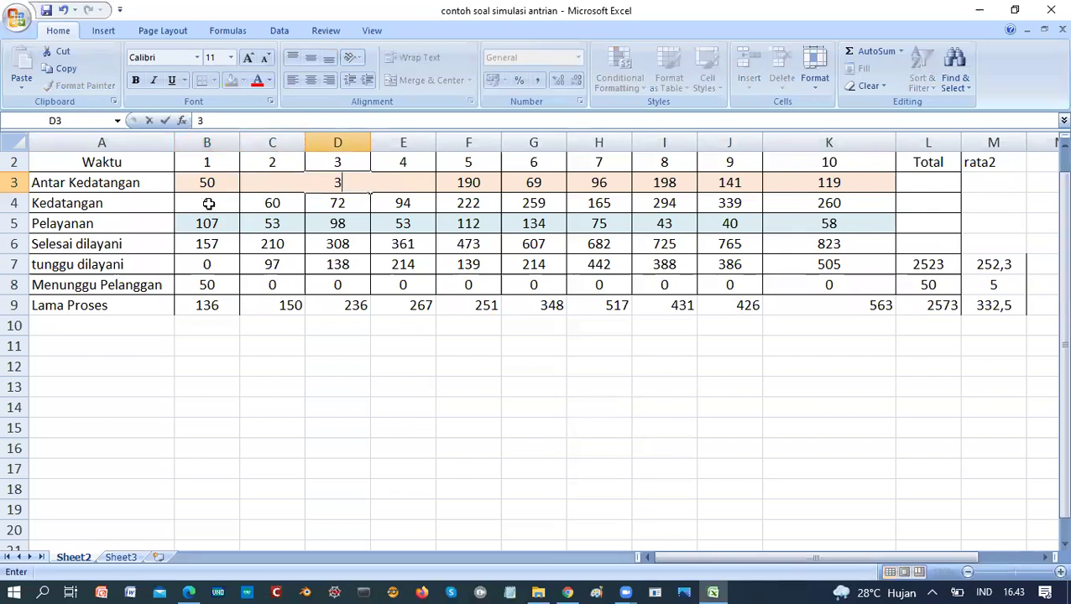
{"action": "key", "text": "Return"}
- Set the Antar Kedatangan values of customers 4, 5 and 6 to 40, 35 and 20
{"action": "key", "text": "Up"}
{"action": "key", "text": "Right"}
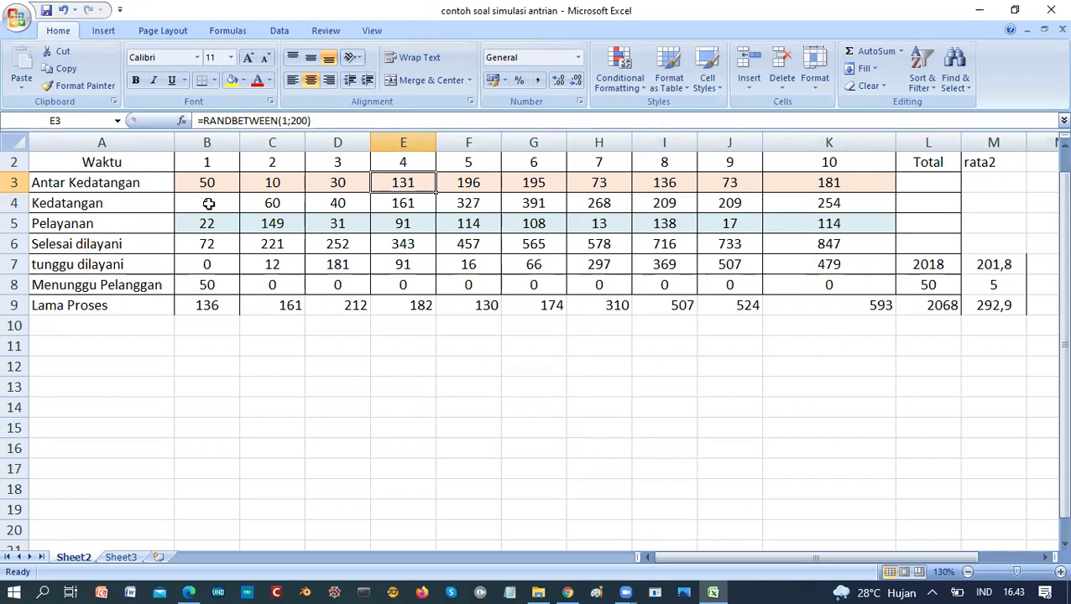
{"action": "type", "text": "40"}
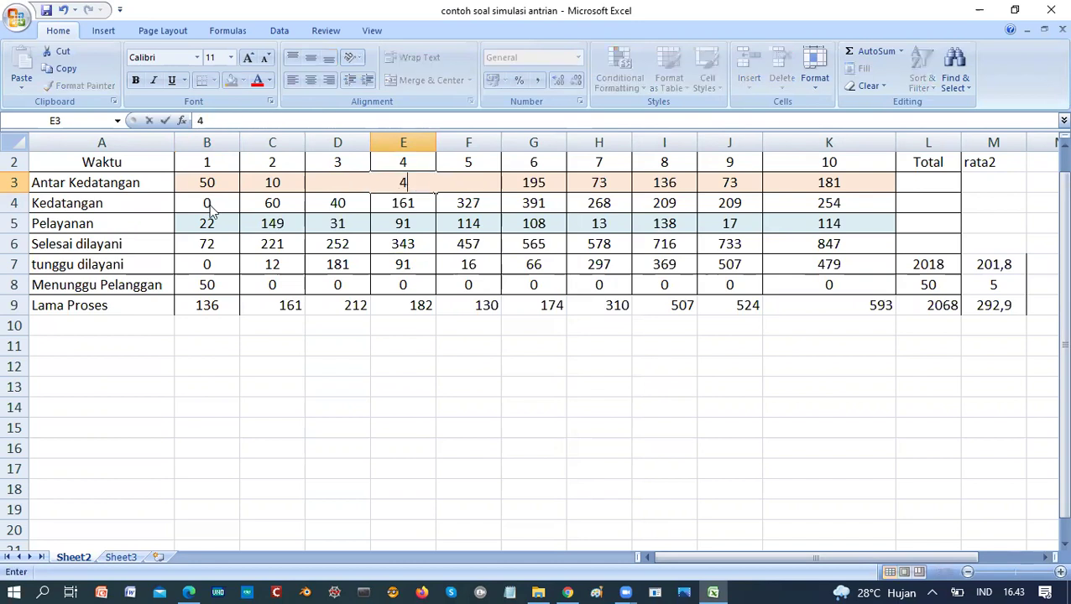
{"action": "key", "text": "Tab"}
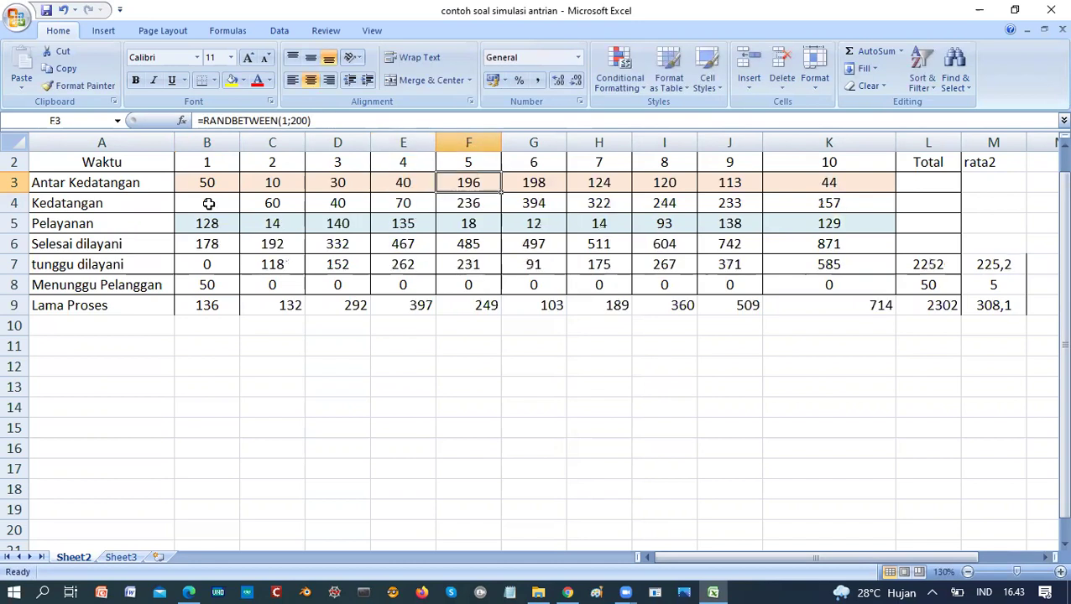
{"action": "type", "text": "35"}
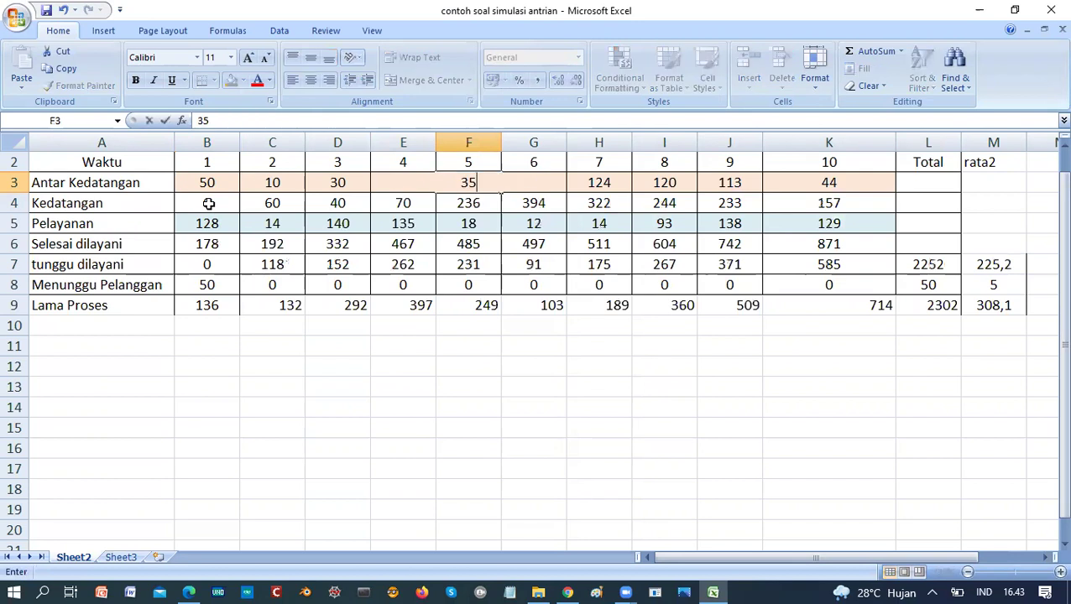
{"action": "key", "text": "Tab"}
{"action": "type", "text": "20"}
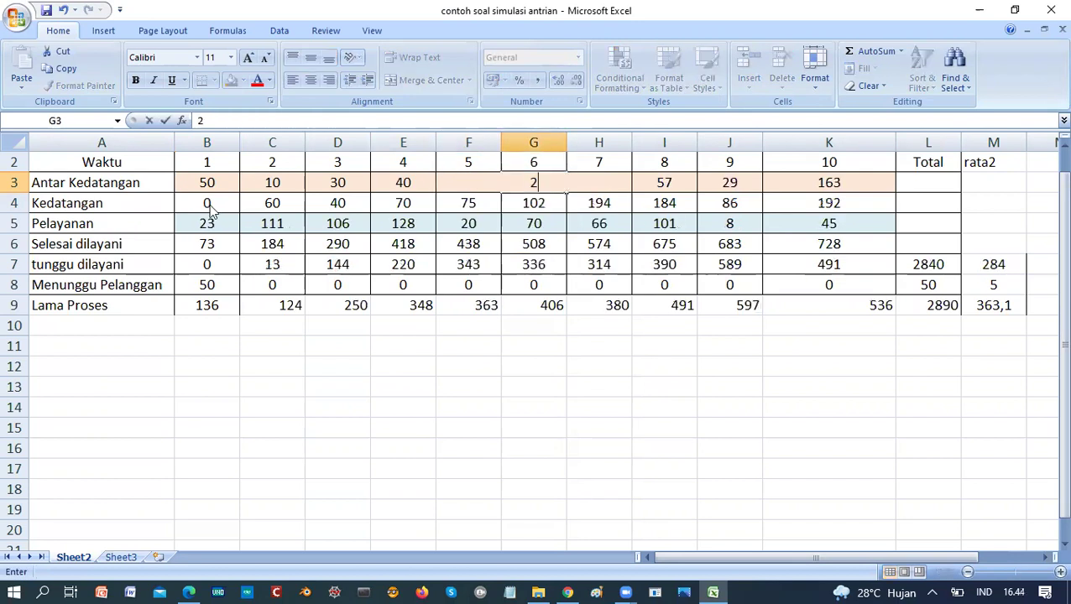
{"action": "key", "text": "Tab"}
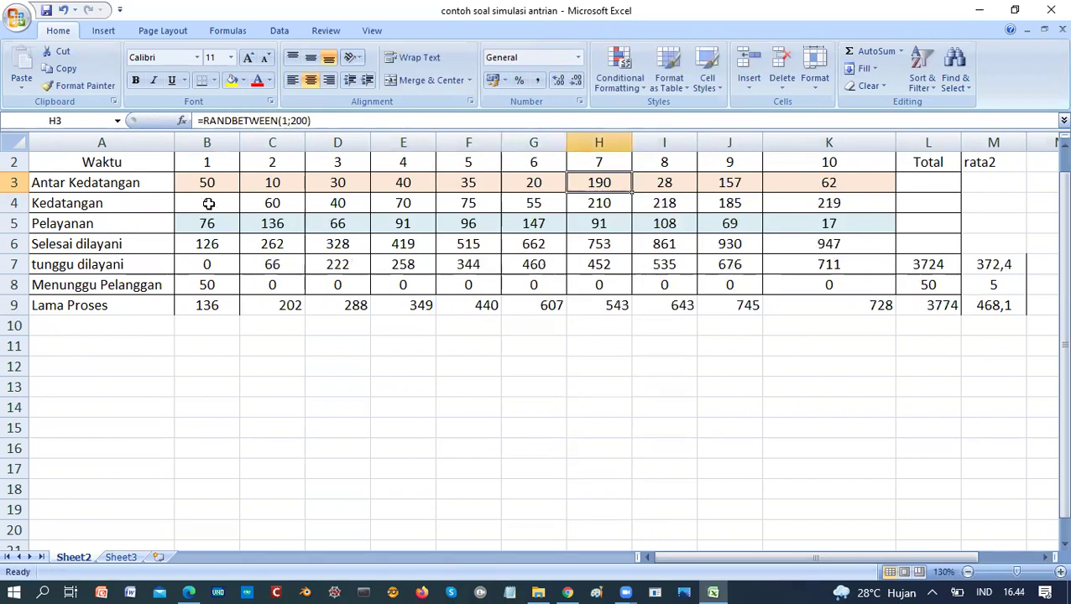
- Set the Antar Kedatangan values of customers 7, 8 and 9 to 10, 55 and 90
{"action": "type", "text": "10"}
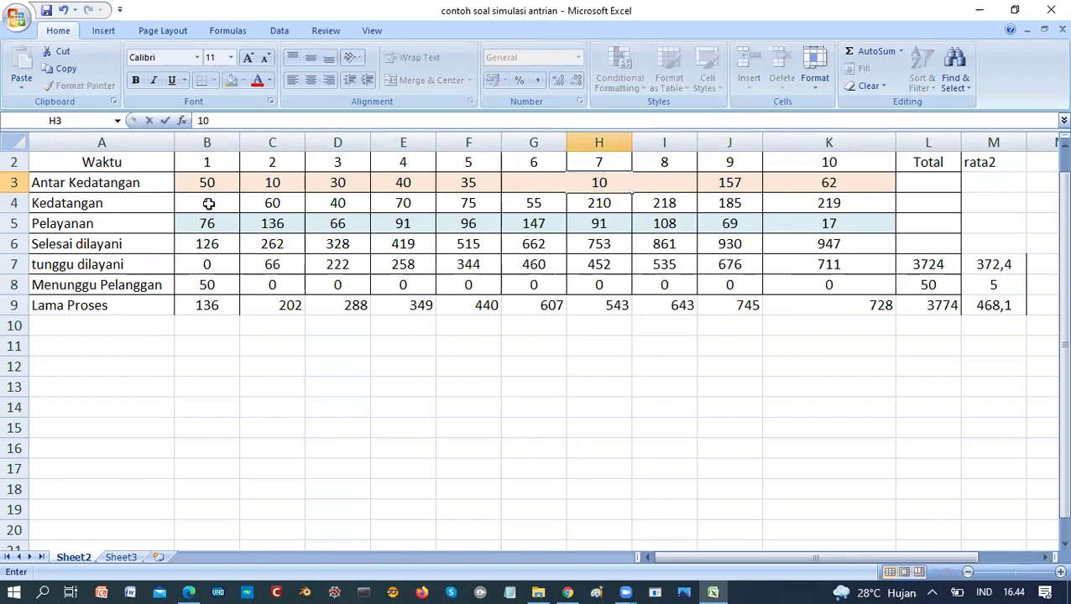
{"action": "key", "text": "Tab"}
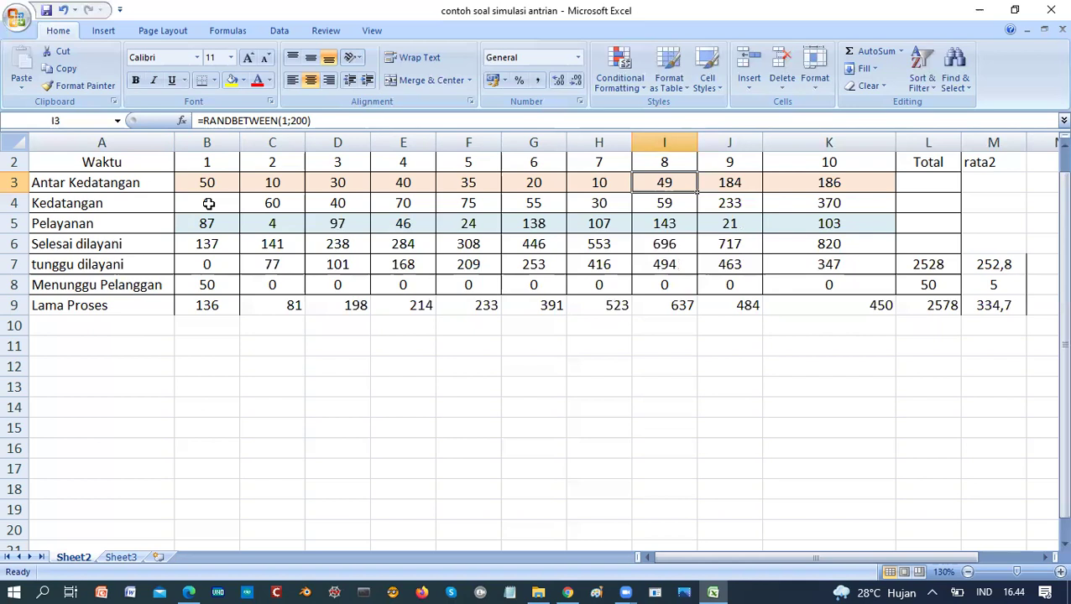
{"action": "type", "text": "5"}
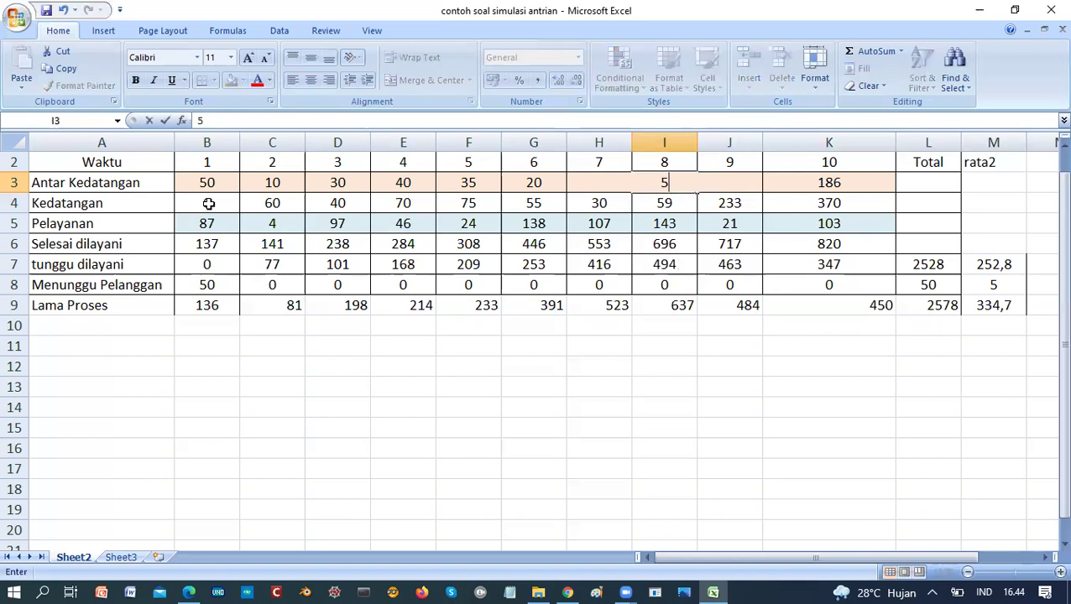
{"action": "type", "text": "5"}
{"action": "key", "text": "Tab"}
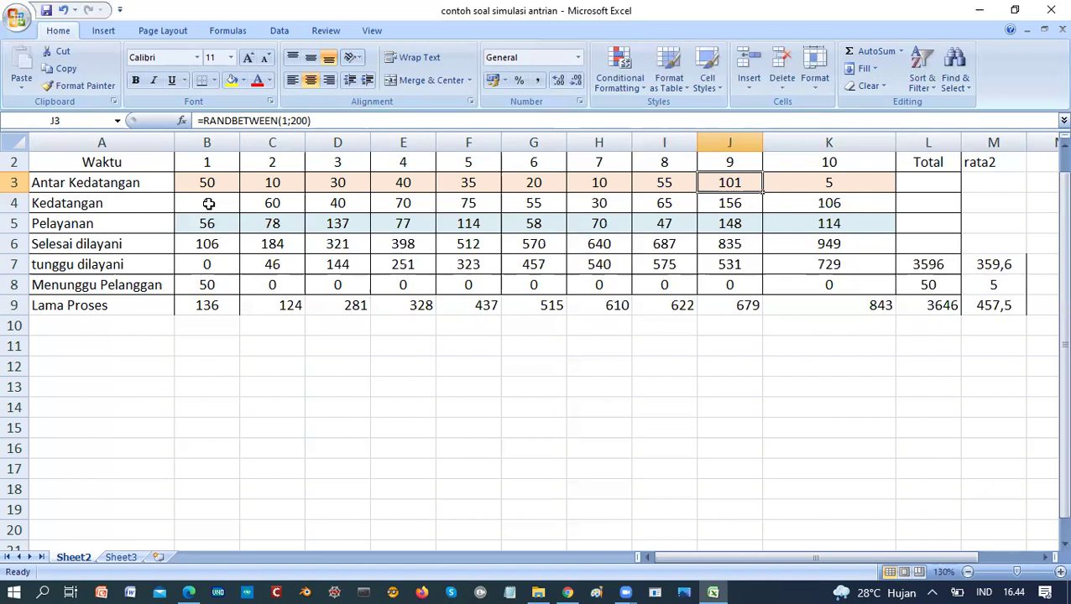
{"action": "type", "text": "90"}
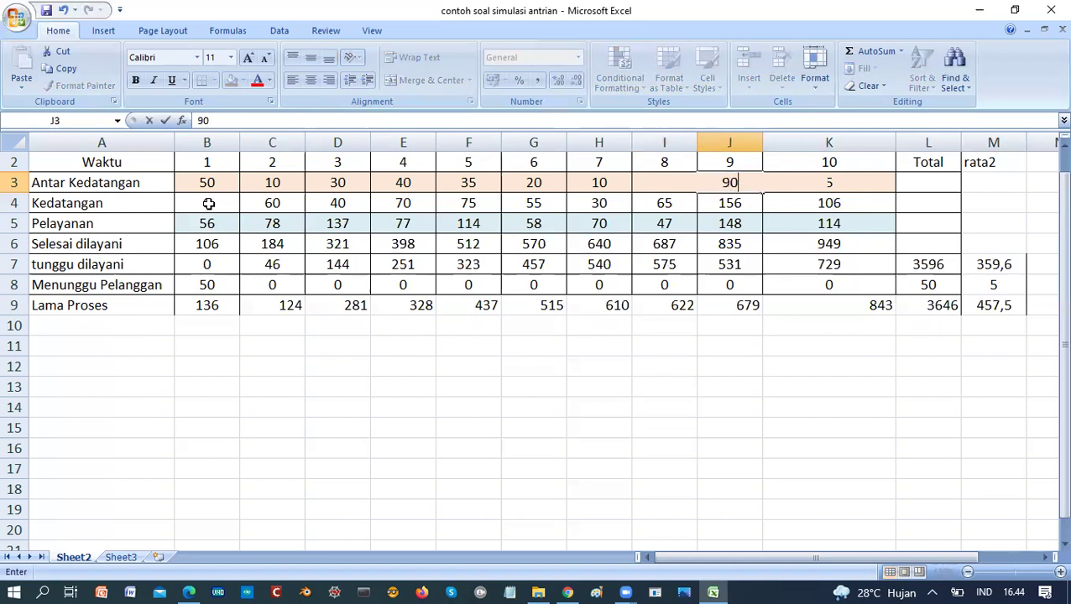
{"action": "key", "text": "Return"}
- Go back along the Kedatangan row from customer 9 to the formula of customer 2
{"action": "key", "text": "Left"}
{"action": "key", "text": "Left"}
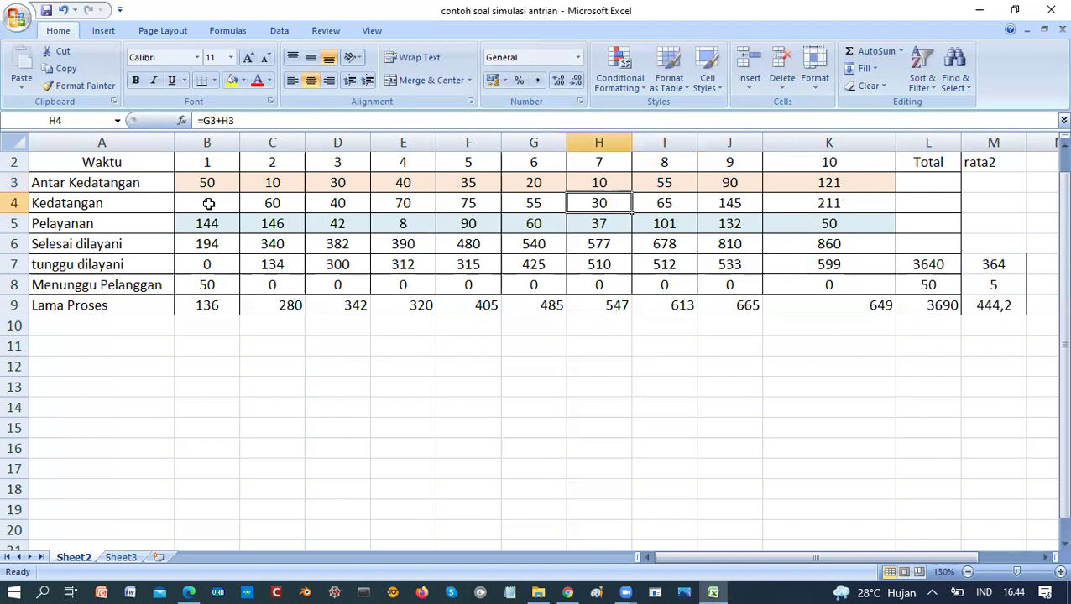
{"action": "key", "text": "Left"}
{"action": "key", "text": "Left"}
{"action": "key", "text": "Left"}
{"action": "key", "text": "Left"}
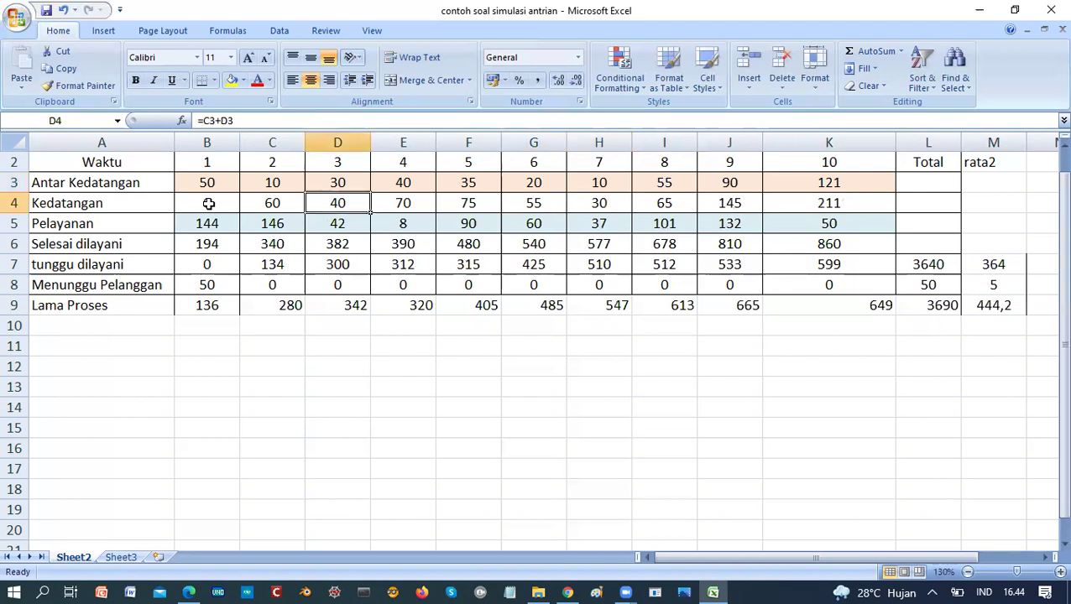
{"action": "key", "text": "Left"}
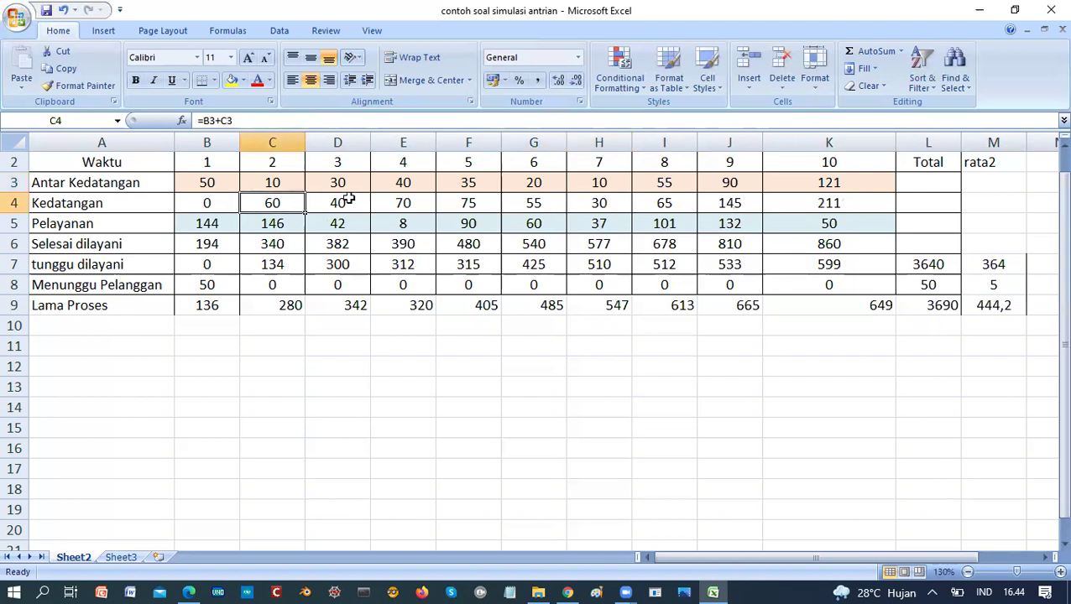
- Examine customer 1's Antar Kedatangan and Kedatangan values and compare them with the neighbouring Kedatangan cells, ending on customer 2's formula
{"action": "left_click", "coordinate": [203, 182]}
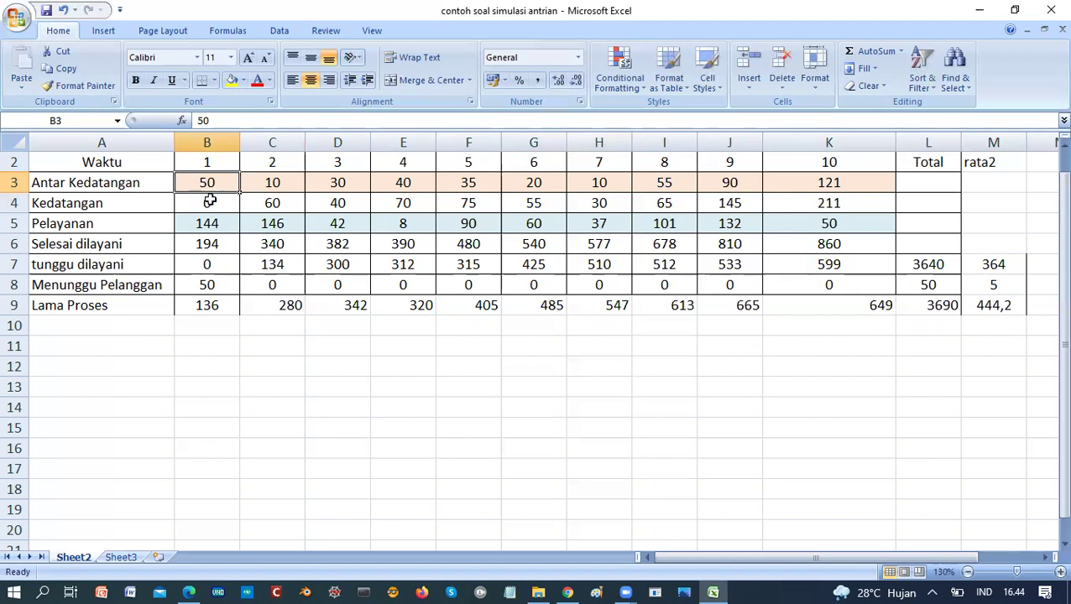
{"action": "left_click", "coordinate": [210, 203]}
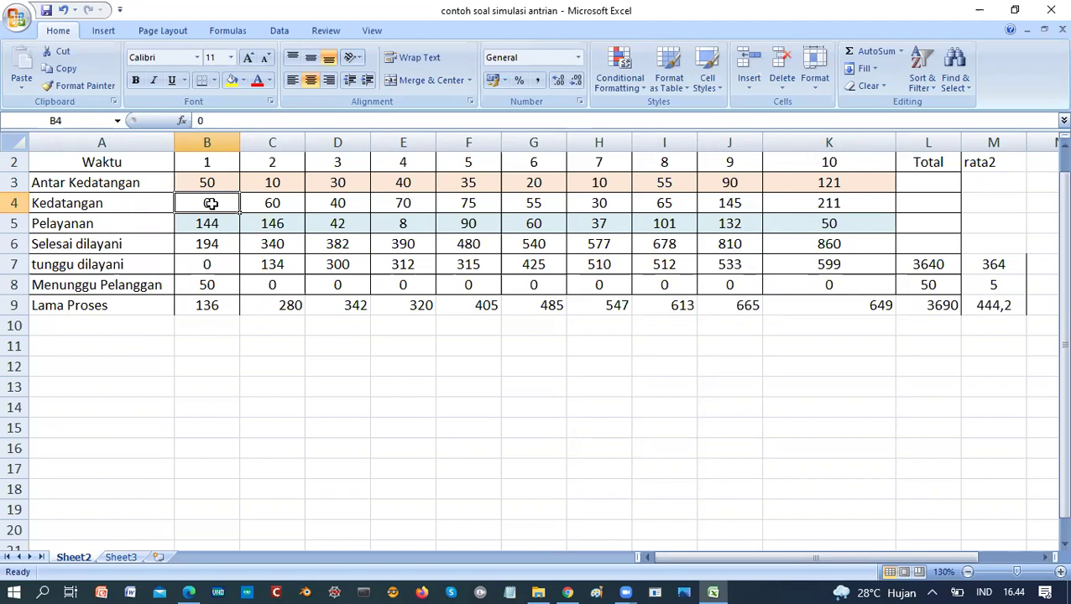
{"action": "key", "text": "Right"}
{"action": "left_click", "coordinate": [211, 203]}
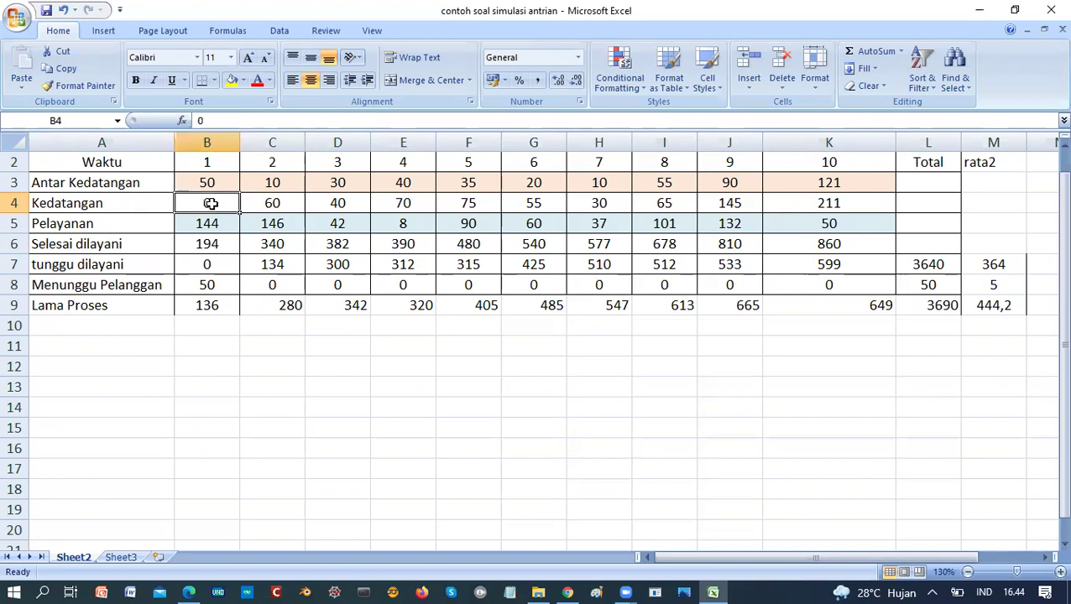
{"action": "key", "text": "Right"}
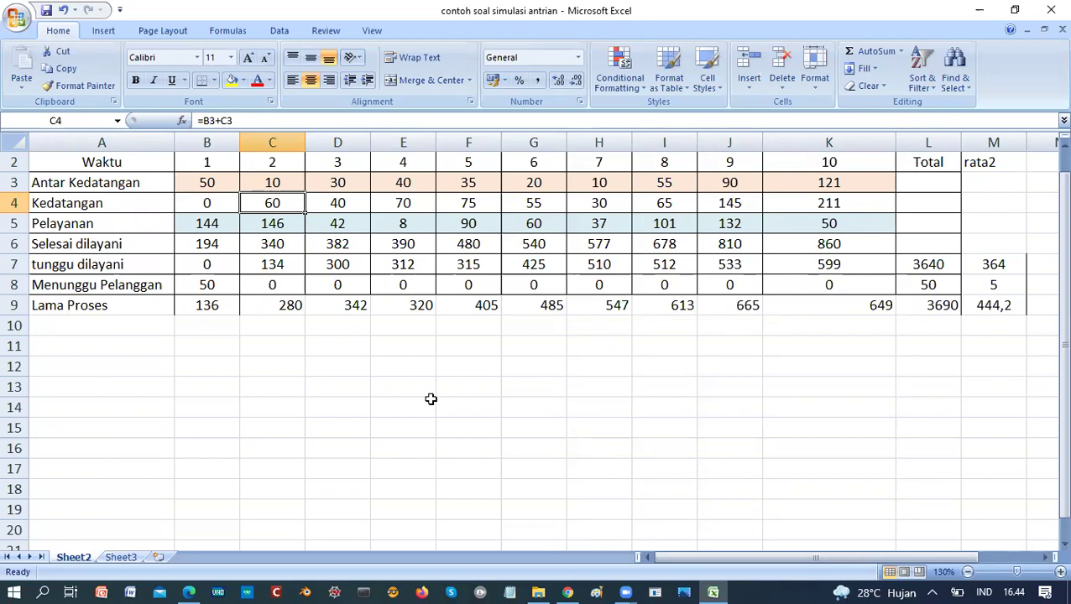
{"action": "key", "text": "Left"}
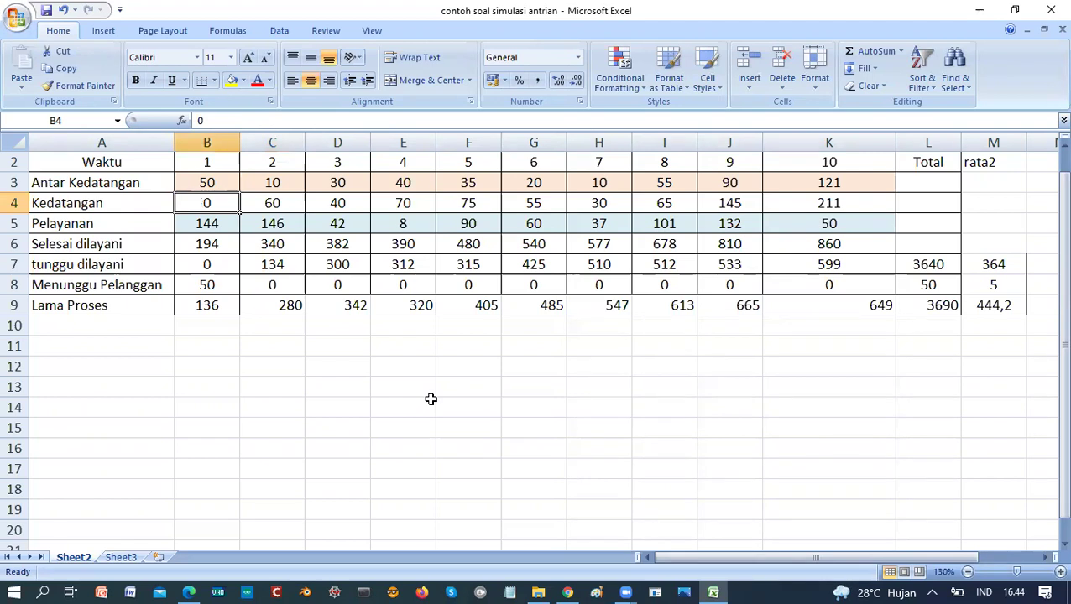
{"action": "key", "text": "Right"}
{"action": "key", "text": "Right"}
{"action": "key", "text": "Right"}
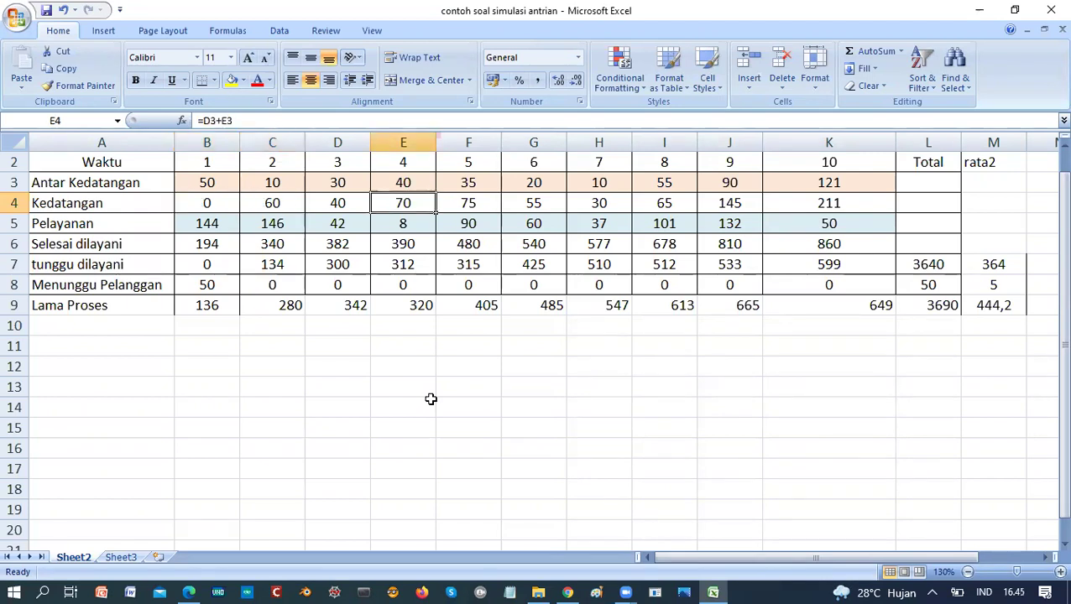
{"action": "key", "text": "Left"}
{"action": "key", "text": "Left"}
{"action": "key", "text": "Left"}
{"action": "key", "text": "Right"}
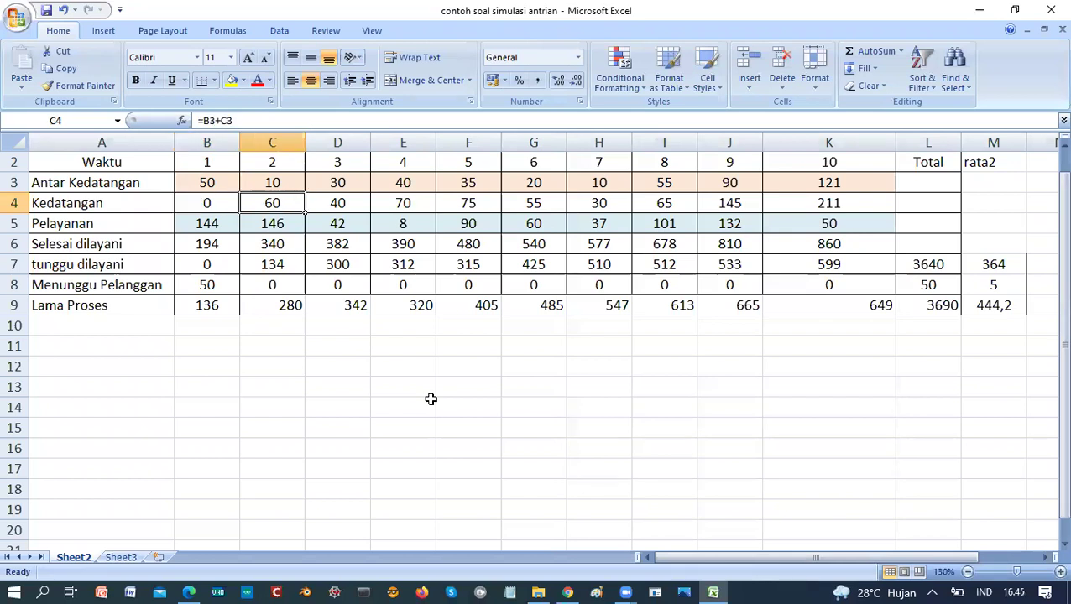
- Trace customer 2's Kedatangan formula to the Antar Kedatangan values of customers 1 and 2, ending on the formula cell
{"action": "key", "text": "Up"}
{"action": "key", "text": "Up"}
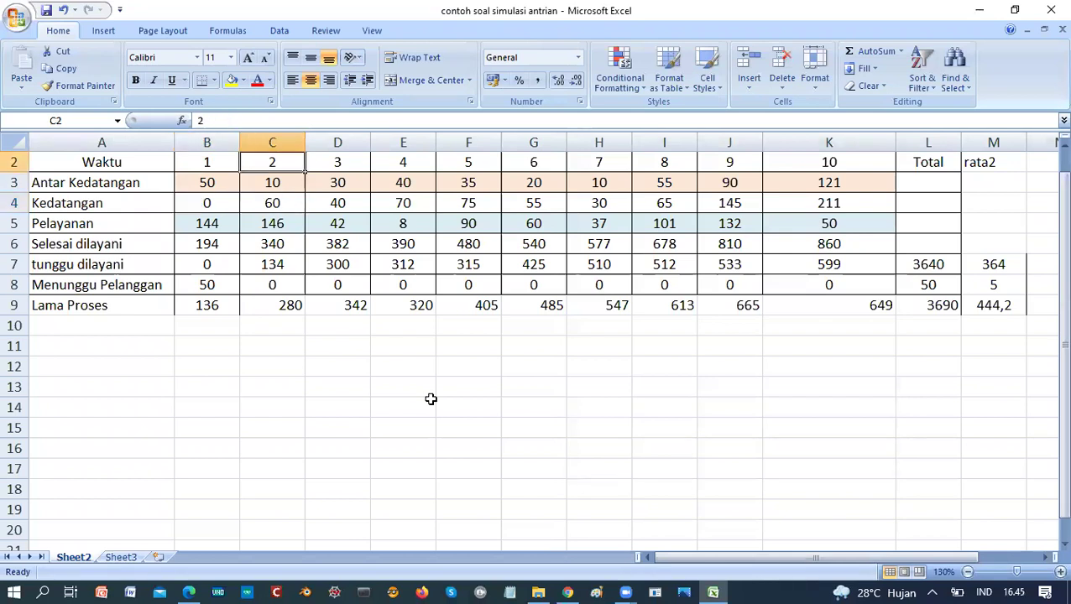
{"action": "key", "text": "Down"}
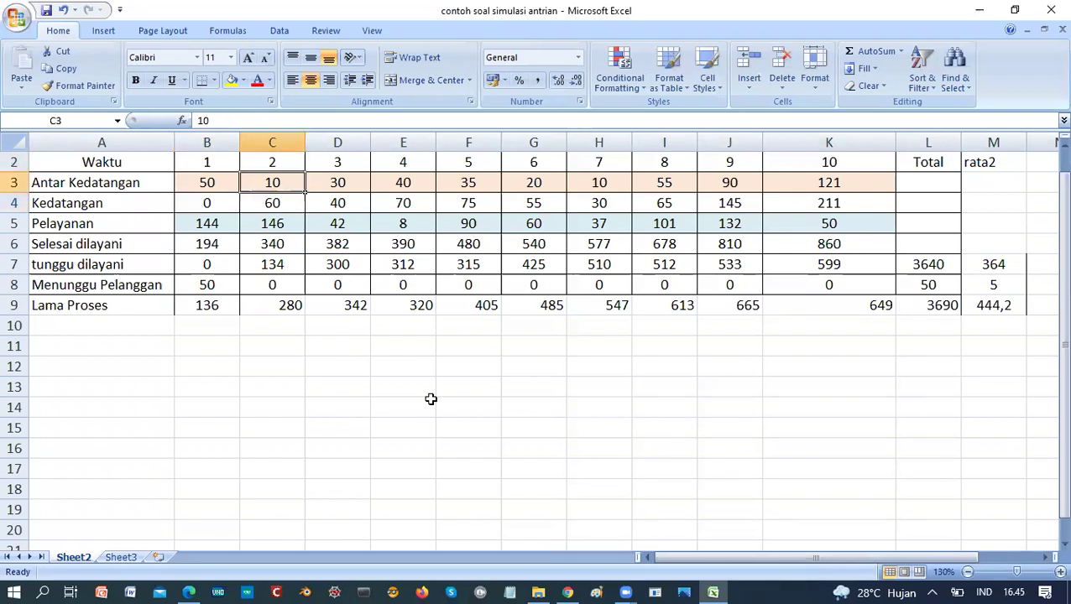
{"action": "key", "text": "Left"}
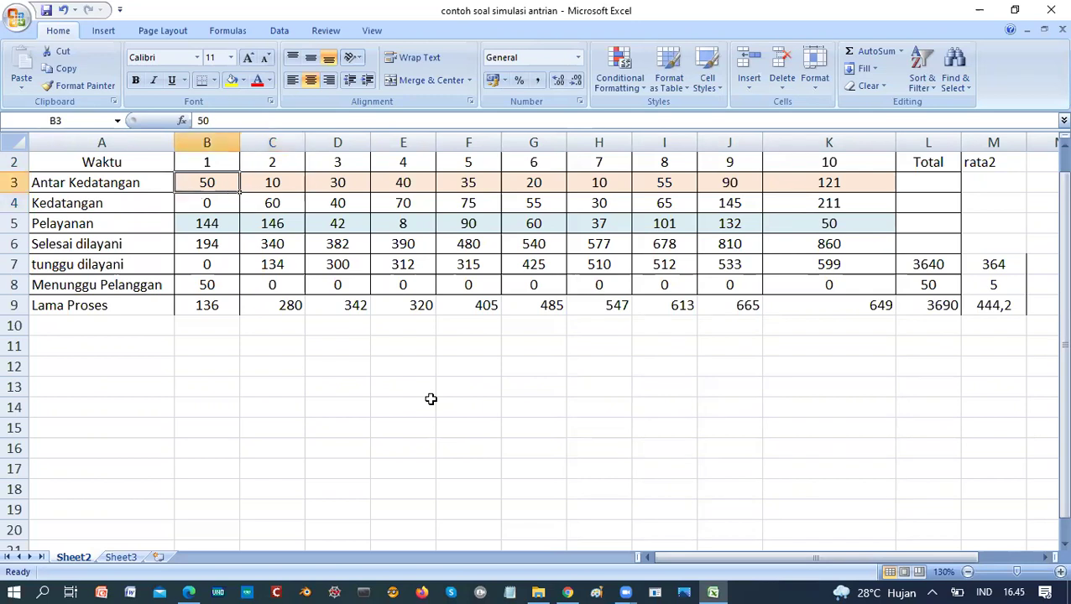
{"action": "key", "text": "Down"}
{"action": "key", "text": "Right"}
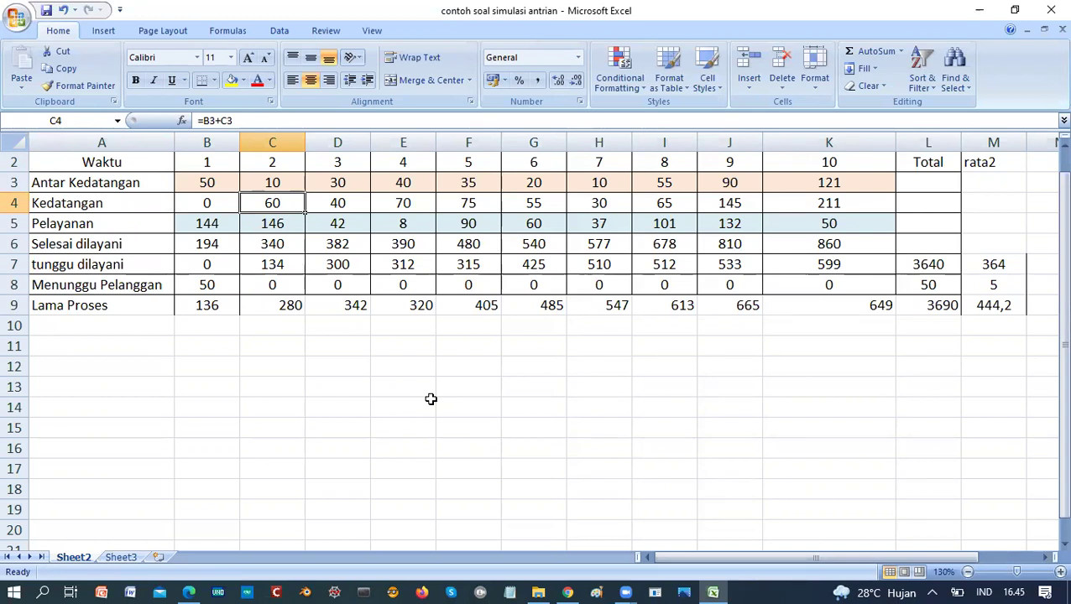
{"action": "key", "text": "Up"}
{"action": "key", "text": "Left"}
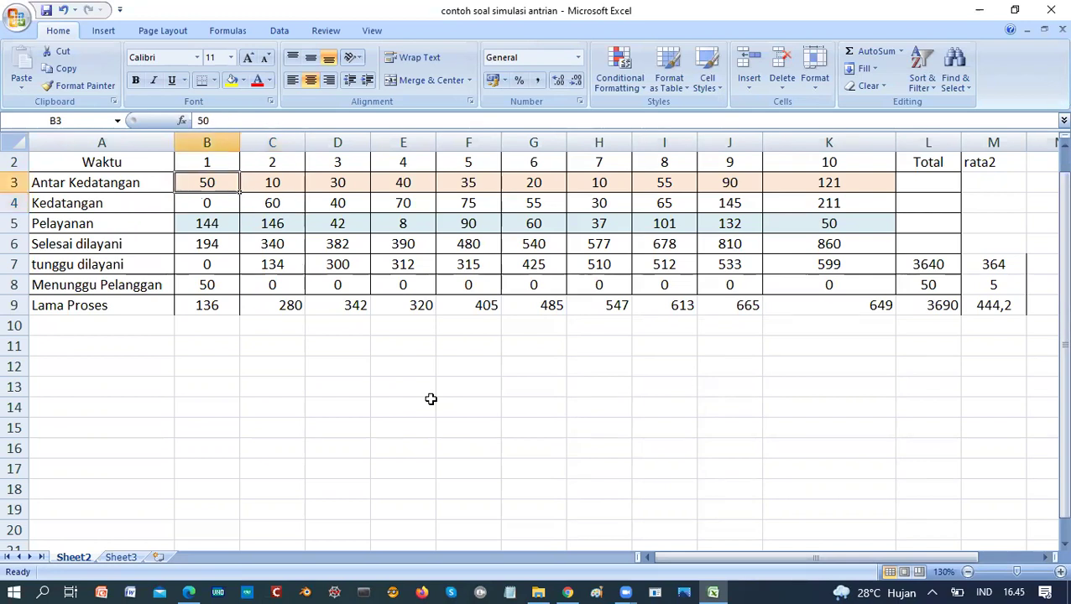
{"action": "key", "text": "Right"}
{"action": "key", "text": "Down"}
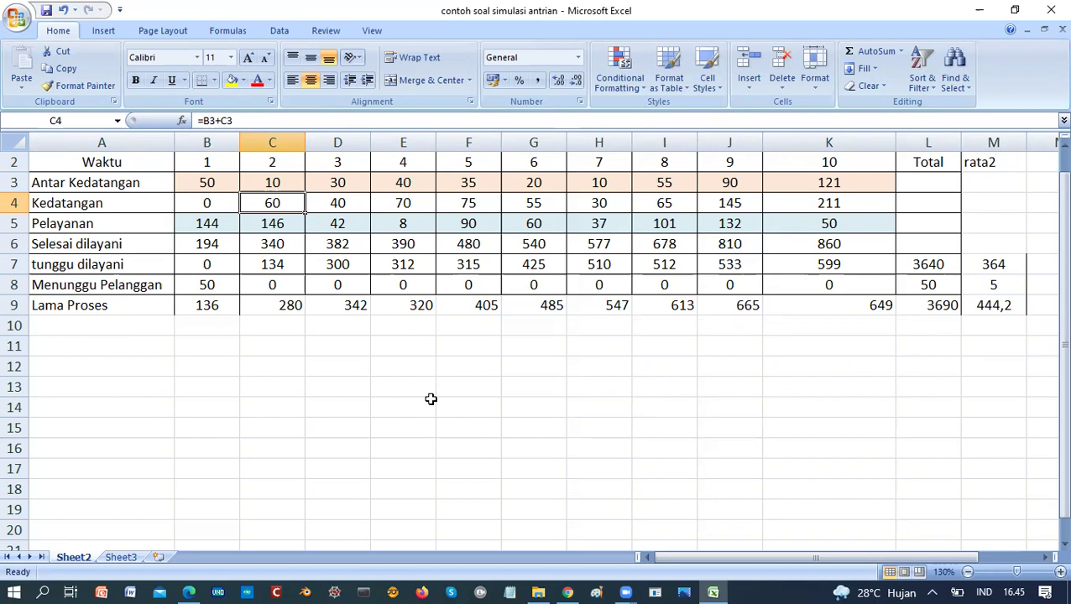
- Examine customer 3's Kedatangan formula against the Antar Kedatangan values of customers 2 and 3
{"action": "key", "text": "Right"}
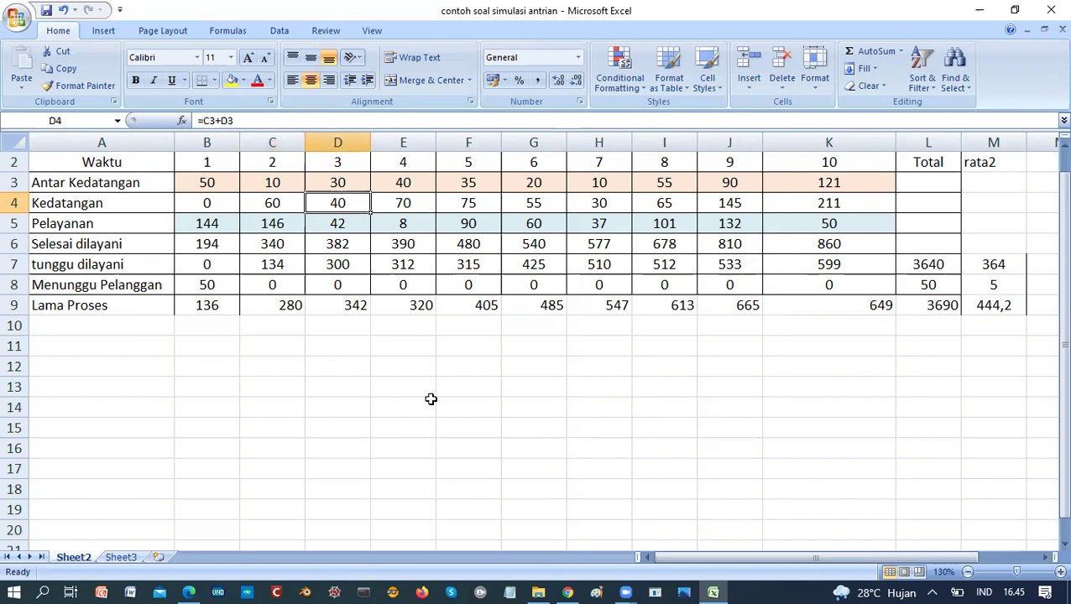
{"action": "key", "text": "Up"}
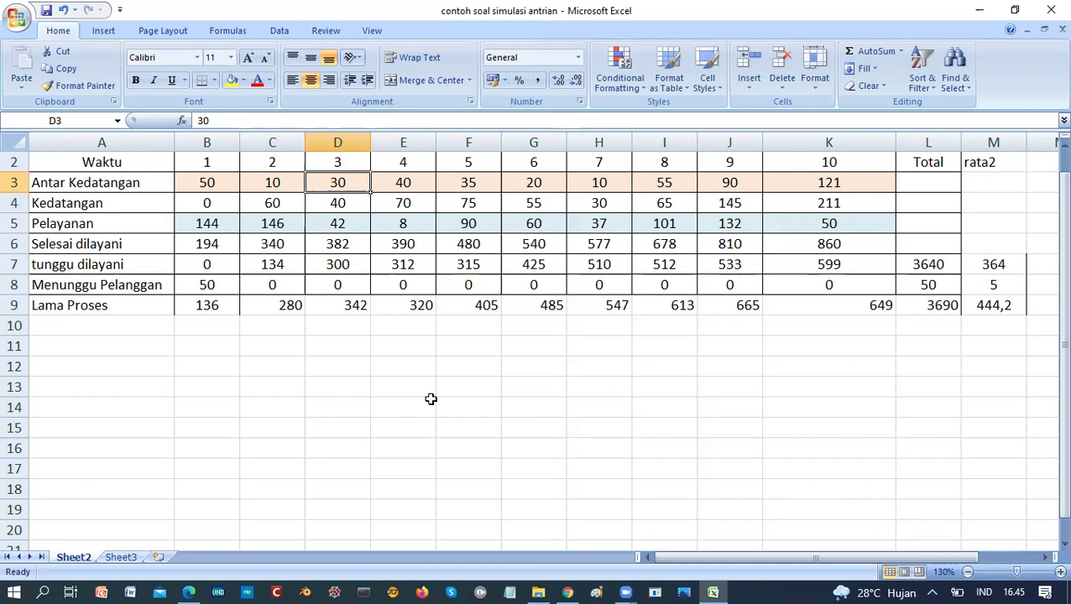
{"action": "key", "text": "Down"}
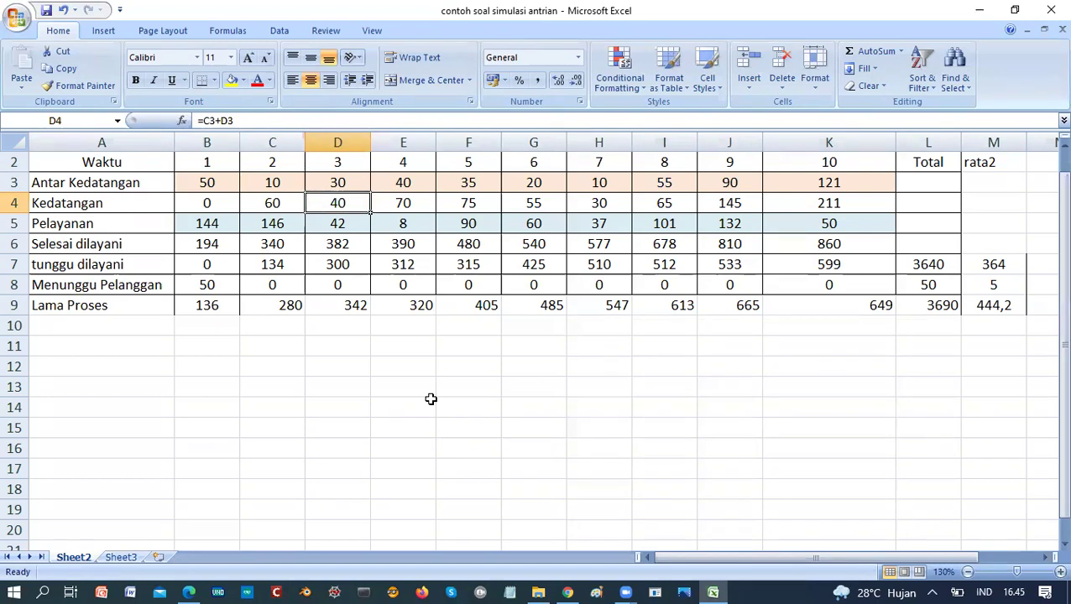
{"action": "key", "text": "Up"}
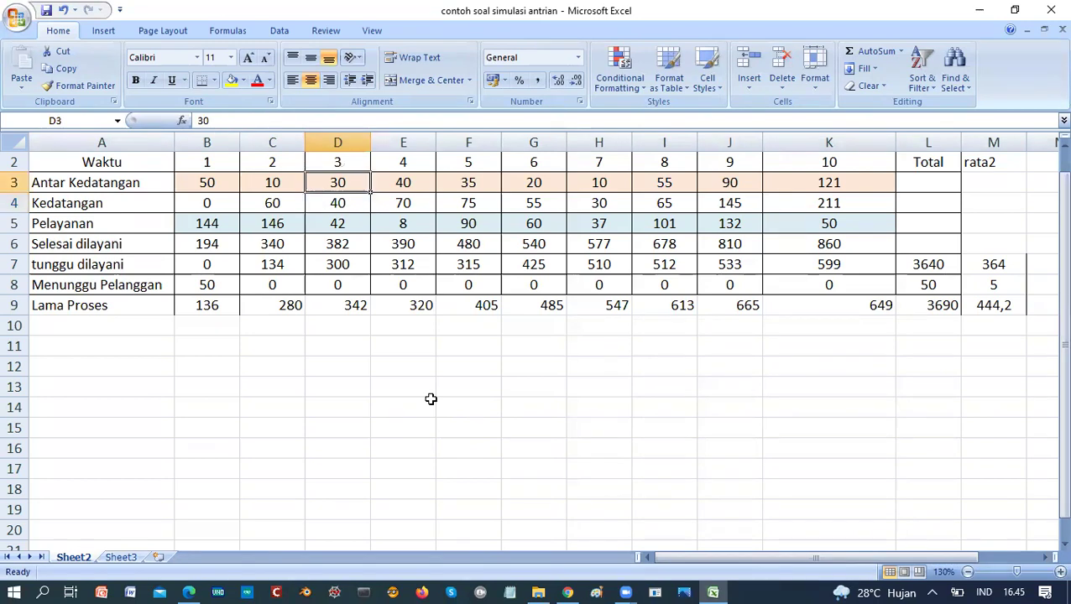
{"action": "key", "text": "Down"}
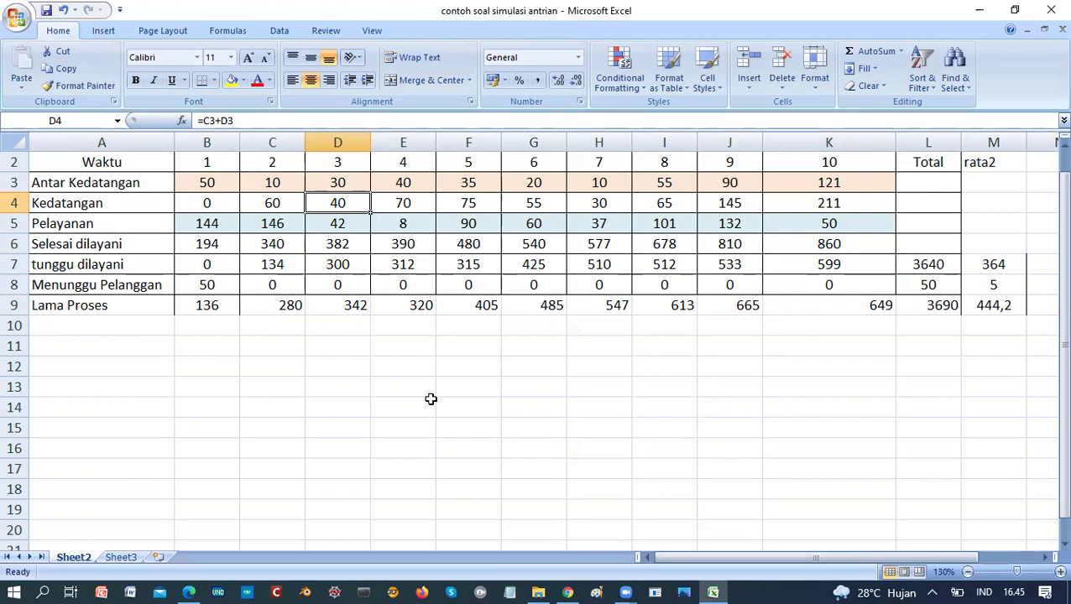
{"action": "key", "text": "Up"}
{"action": "key", "text": "Left"}
{"action": "key", "text": "Right"}
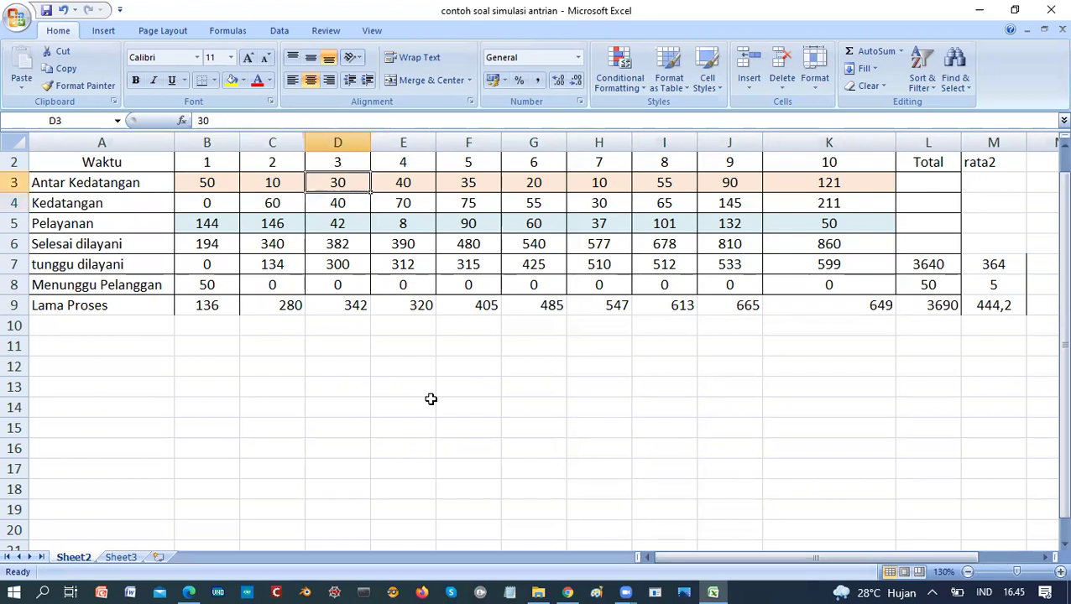
{"action": "key", "text": "Left"}
{"action": "key", "text": "Right"}
{"action": "key", "text": "Left"}
- Recheck customer 2's Kedatangan formula against the two Antar Kedatangan values it adds
{"action": "key", "text": "Down"}
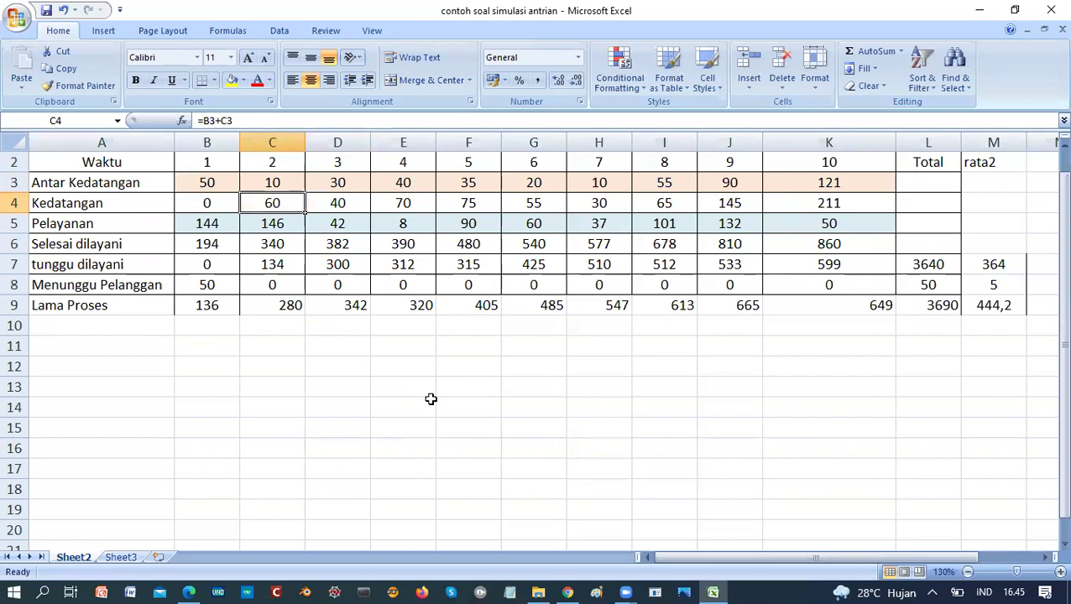
{"action": "key", "text": "Up"}
{"action": "key", "text": "Left"}
{"action": "key", "text": "Right"}
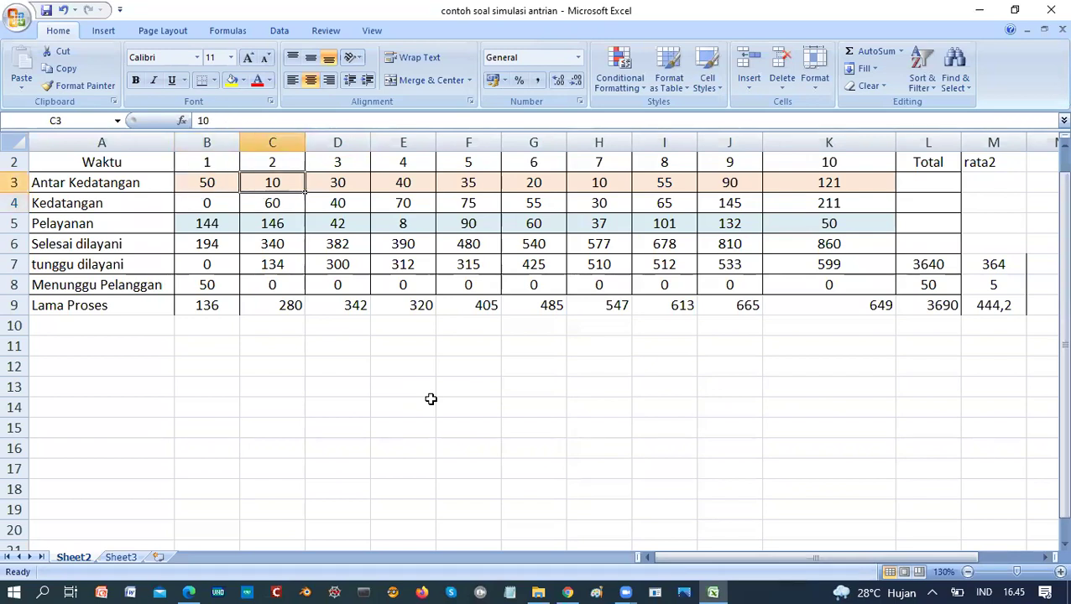
{"action": "key", "text": "Down"}
- Return to customer 3's Kedatangan formula and trace it once more to the Antar Kedatangan values of customers 2 and 3
{"action": "key", "text": "Right"}
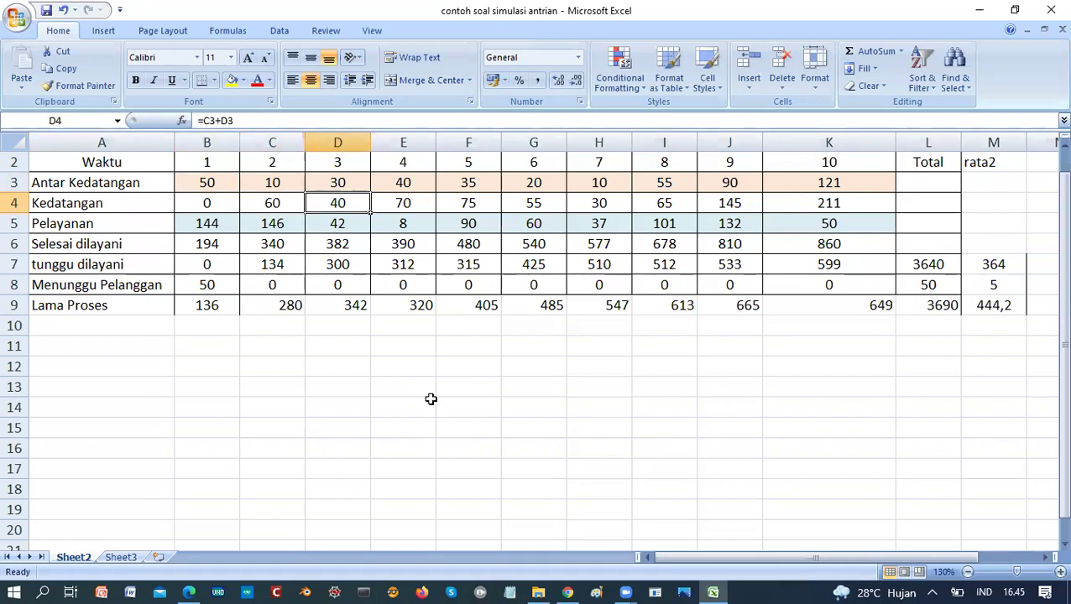
{"action": "key", "text": "Up"}
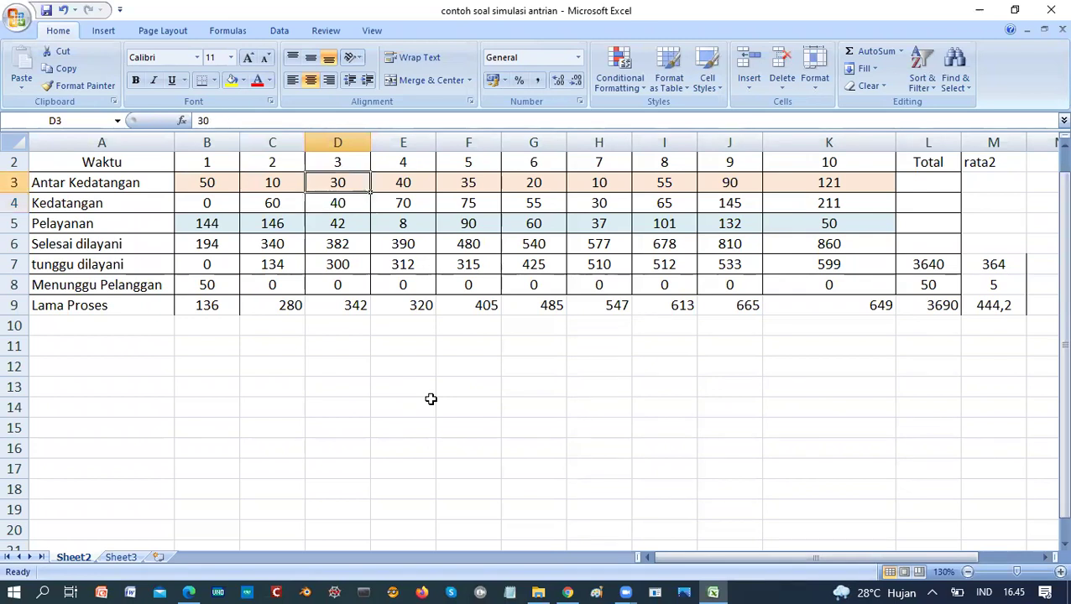
{"action": "key", "text": "Down"}
{"action": "key", "text": "Up"}
{"action": "key", "text": "Left"}
{"action": "key", "text": "Right"}
{"action": "key", "text": "Down"}
- Go through the Kedatangan formulas of customers 4 to 10, ending back on customer 1's Kedatangan cell
{"action": "key", "text": "Right"}
{"action": "key", "text": "Right"}
{"action": "key", "text": "Right"}
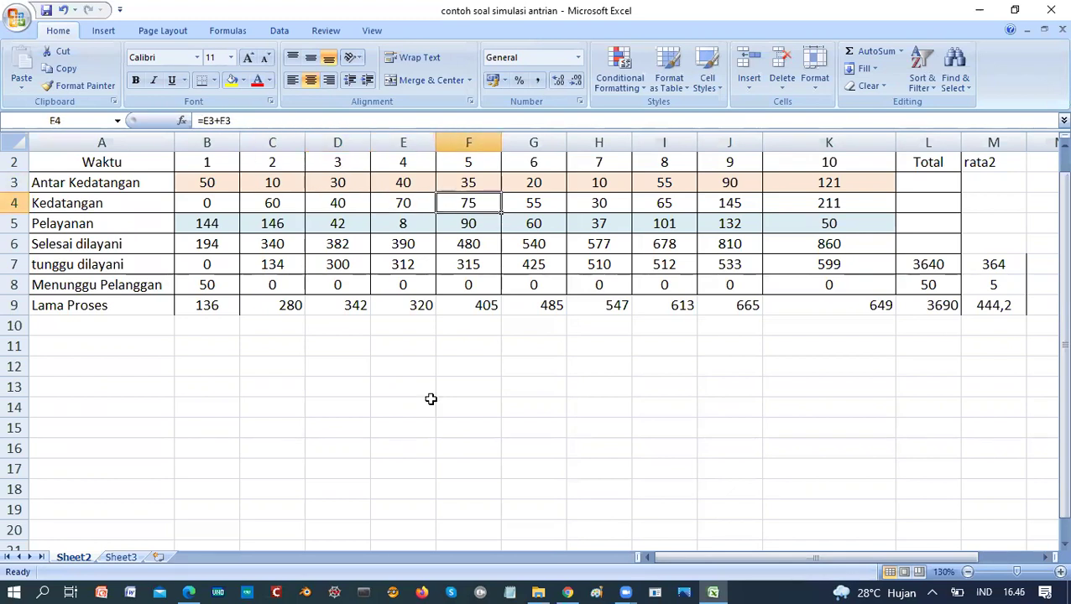
{"action": "key", "text": "Right"}
{"action": "key", "text": "Right"}
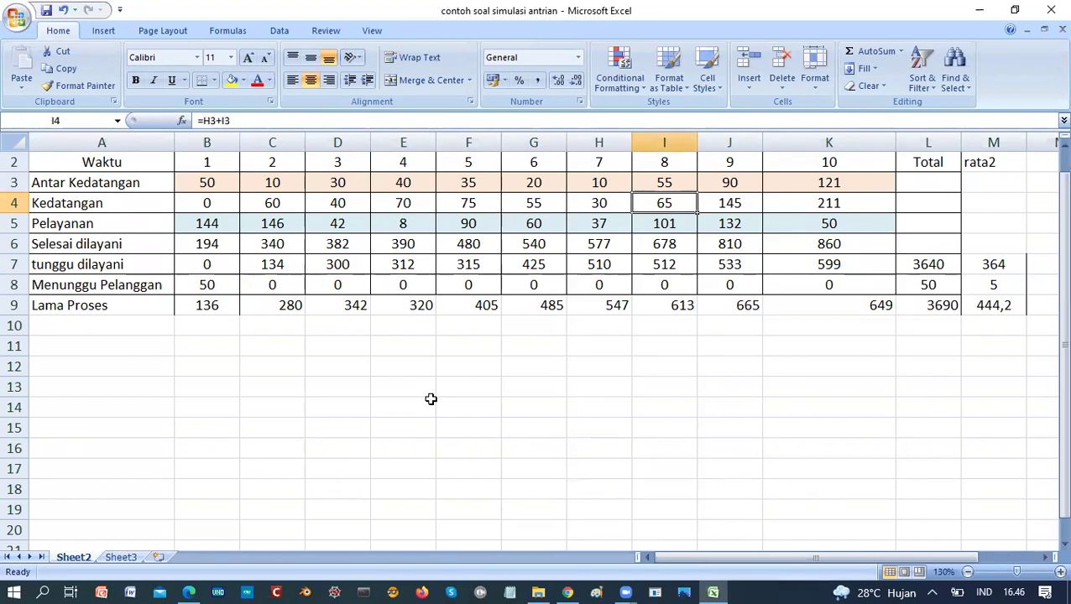
{"action": "key", "text": "Right"}
{"action": "key", "text": "Right"}
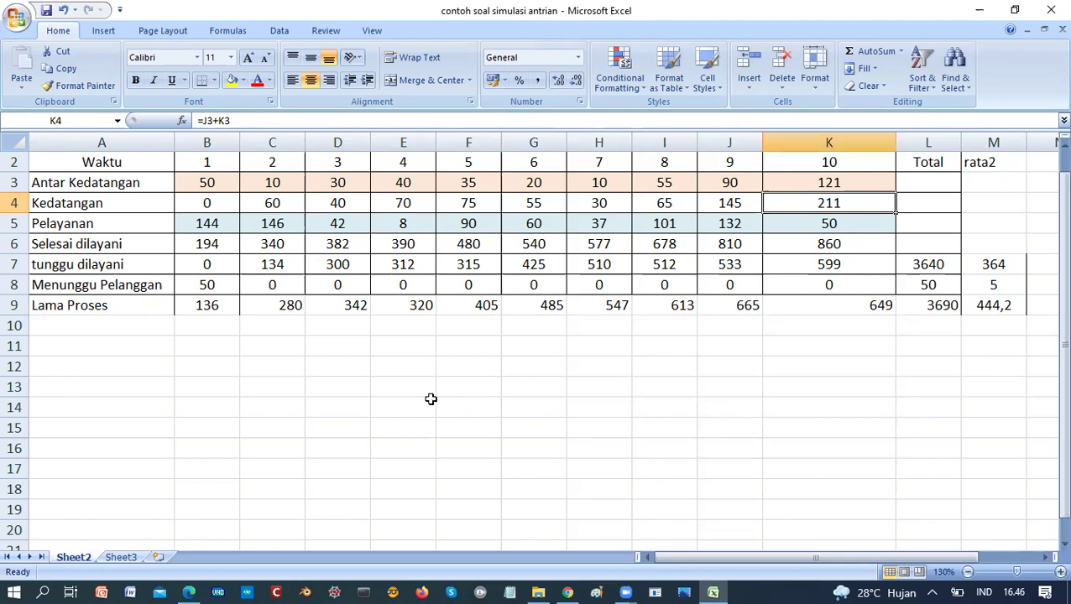
{"action": "key", "text": "Left"}
{"action": "key", "text": "Left"}
{"action": "key", "text": "Left"}
{"action": "key", "text": "Left"}
{"action": "key", "text": "Left"}
{"action": "key", "text": "Left"}
{"action": "key", "text": "Left"}
{"action": "key", "text": "Left"}
{"action": "key", "text": "Left"}
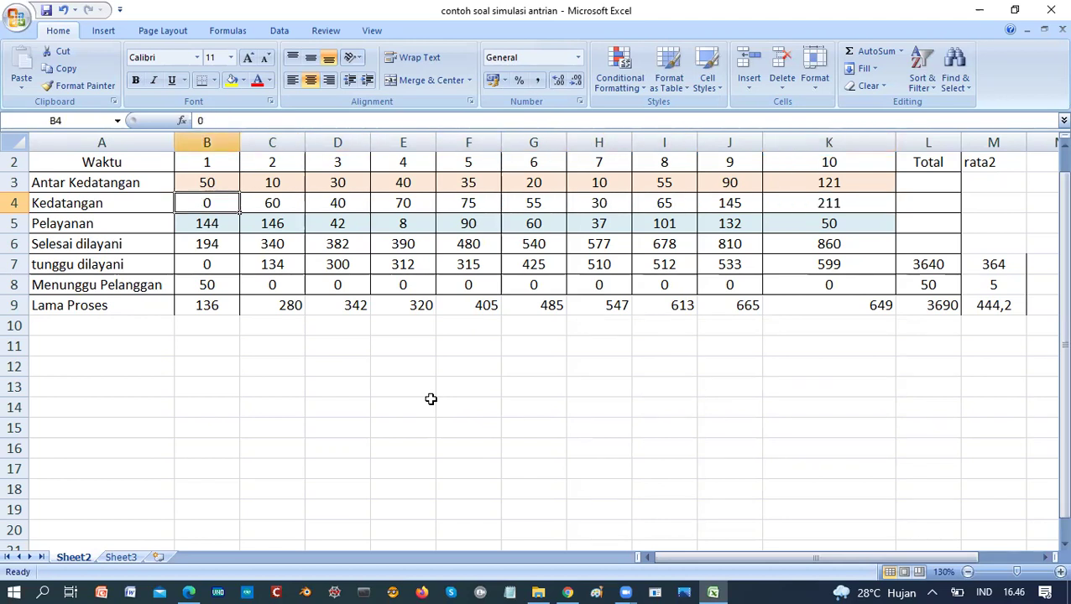
- Examine the random-number formulas in the Pelayanan row for customers 1 to 4, returning to customer 1
{"action": "key", "text": "Down"}
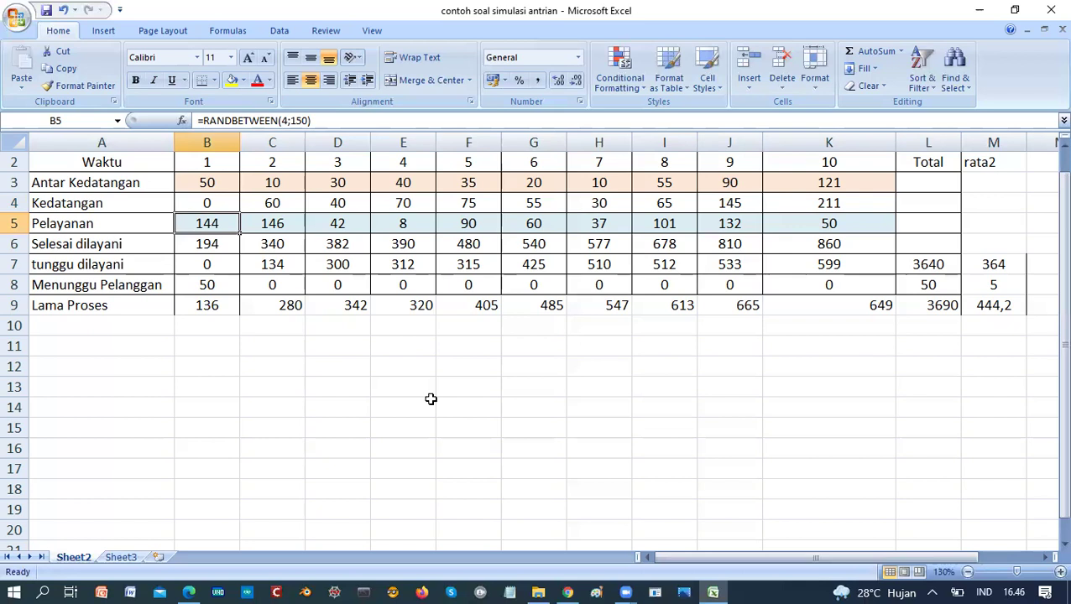
{"action": "key", "text": "Right"}
{"action": "key", "text": "Left"}
{"action": "key", "text": "Right"}
{"action": "key", "text": "Left"}
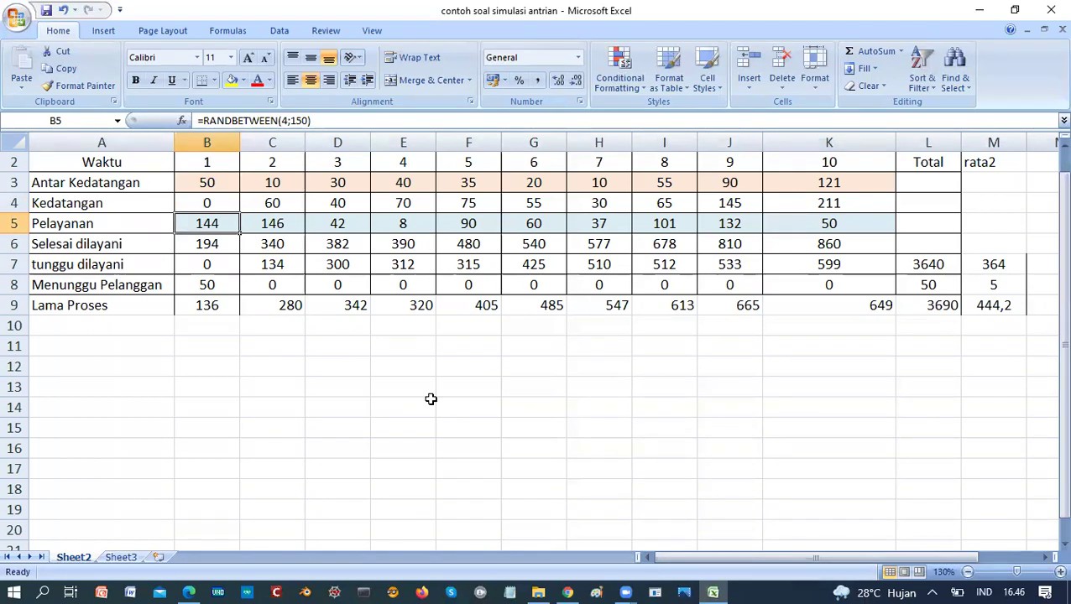
{"action": "key", "text": "Right"}
{"action": "key", "text": "Right"}
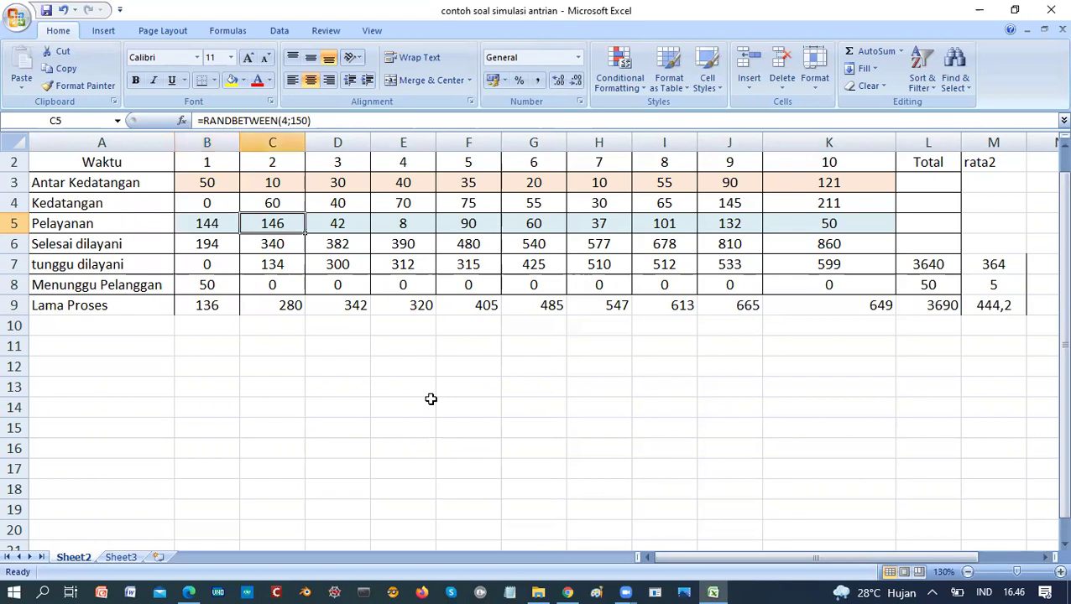
{"action": "key", "text": "Left"}
{"action": "key", "text": "Left"}
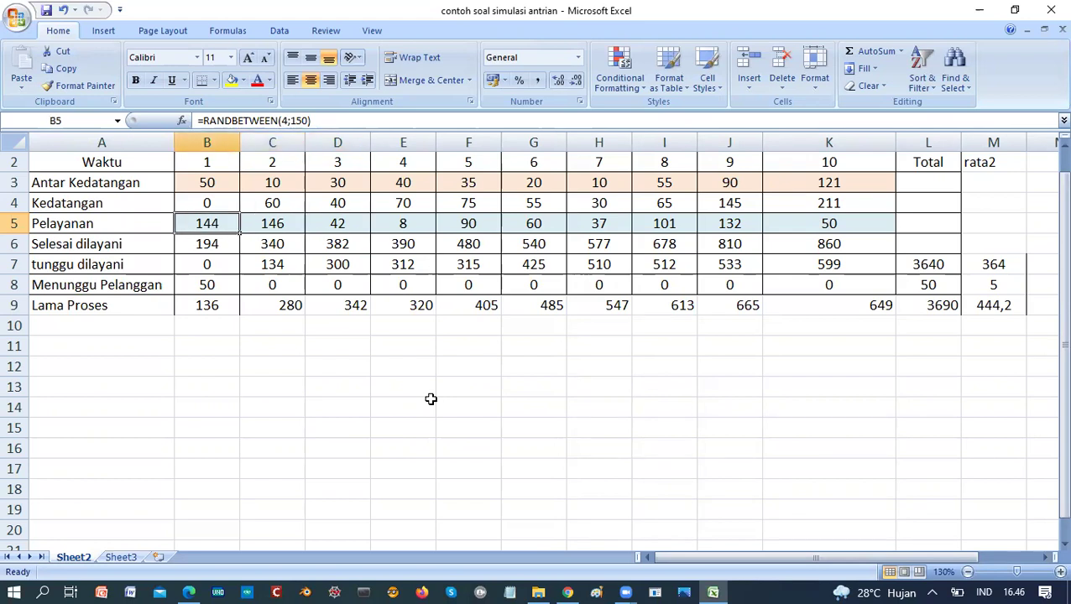
{"action": "key", "text": "Right"}
{"action": "key", "text": "Right"}
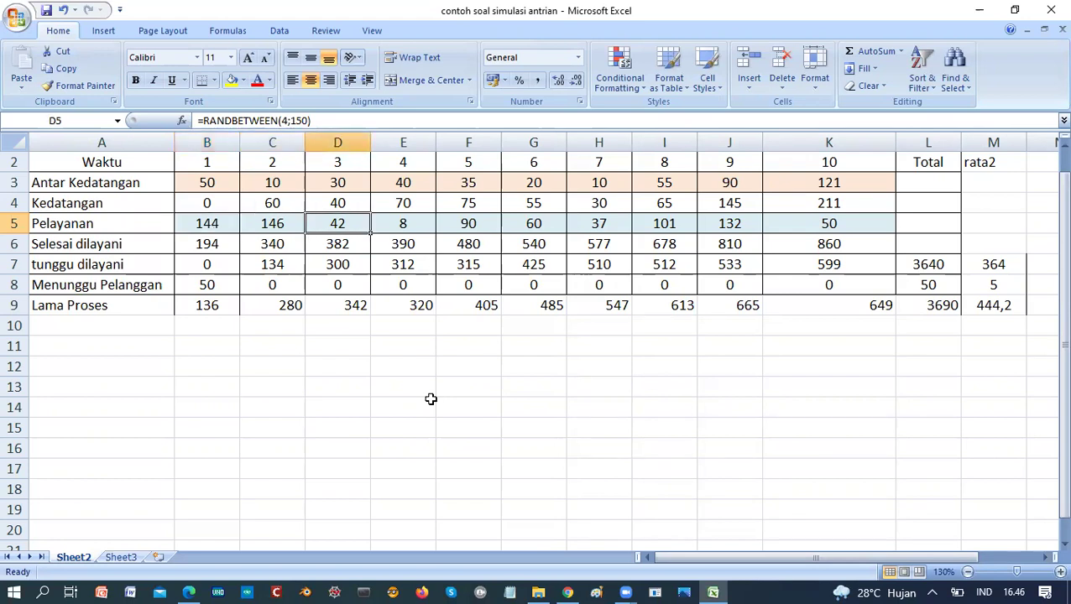
{"action": "key", "text": "Left"}
{"action": "key", "text": "Left"}
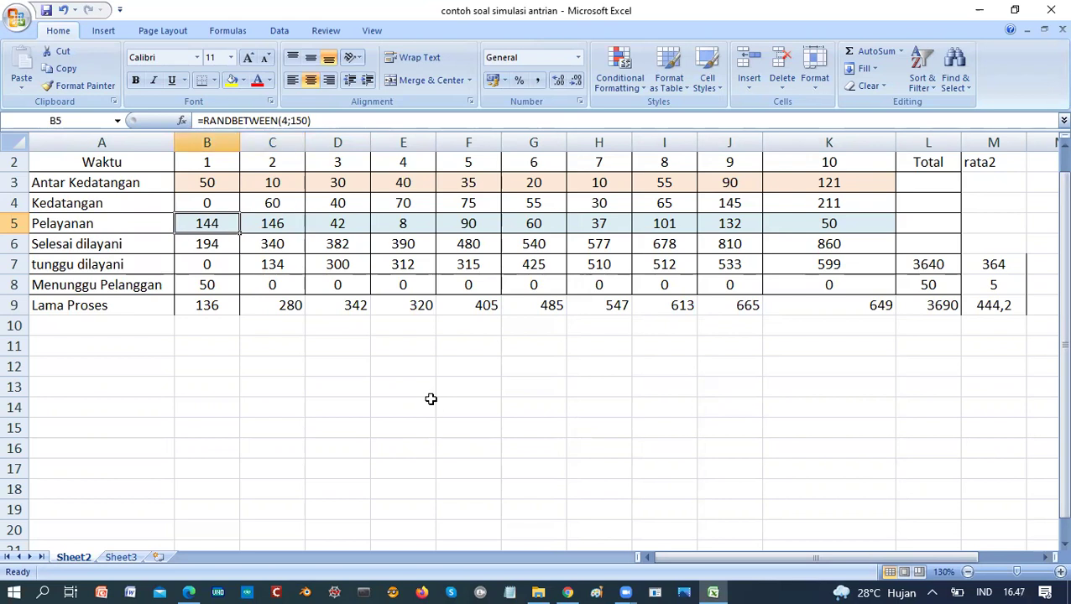
{"action": "key", "text": "Right"}
{"action": "key", "text": "Right"}
{"action": "key", "text": "Right"}
{"action": "key", "text": "Left"}
{"action": "key", "text": "Left"}
{"action": "key", "text": "Left"}
- Enter fixed Pelayanan times of 100, 30 and 150 for customers 1, 2 and 3
{"action": "type", "text": "100"}
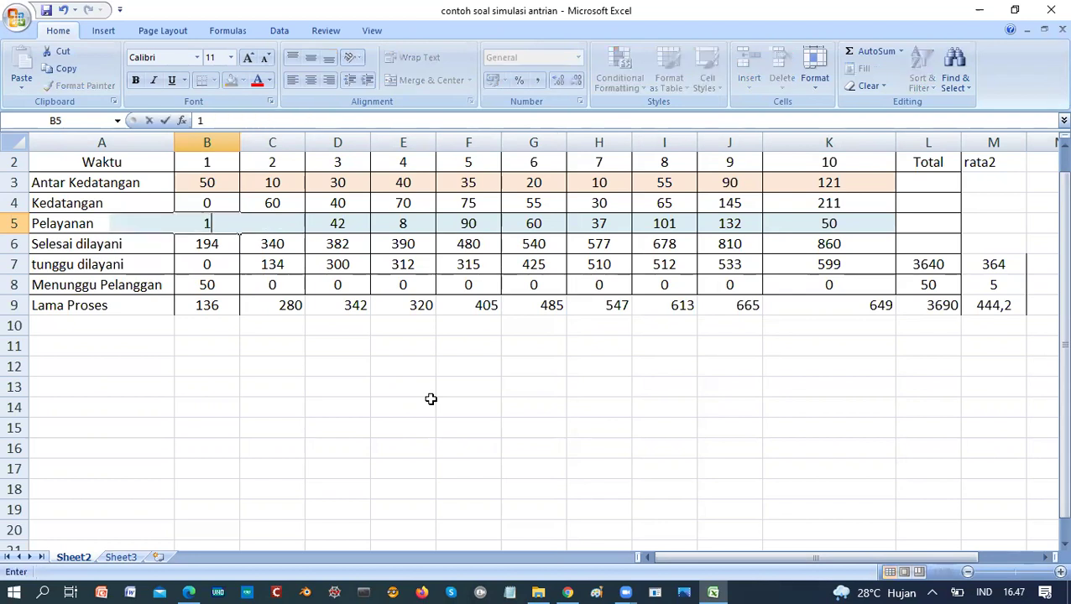
{"action": "key", "text": "Return"}
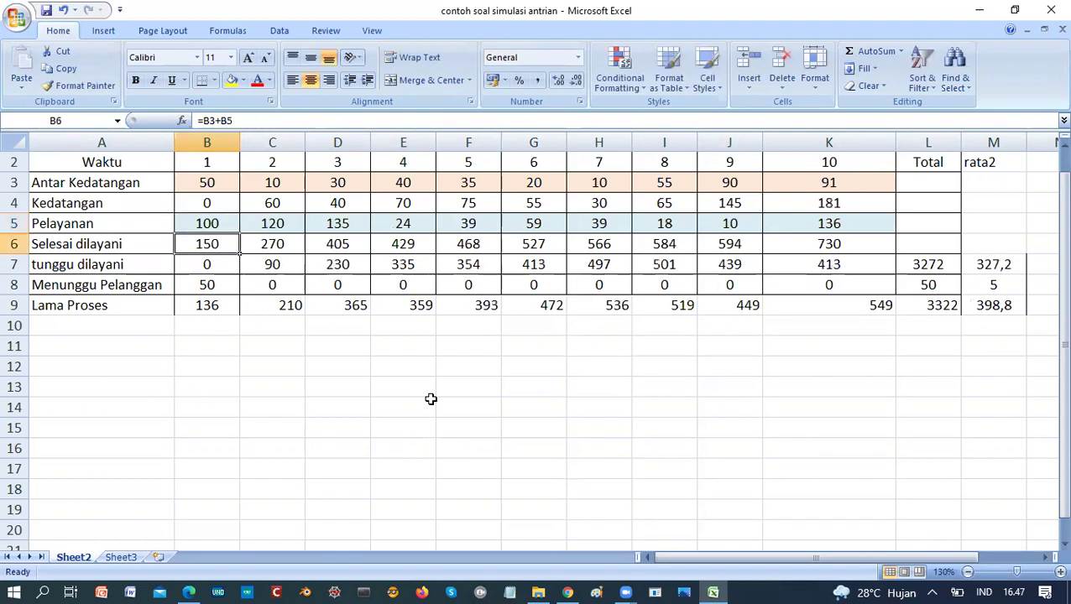
{"action": "key", "text": "Up"}
{"action": "key", "text": "Right"}
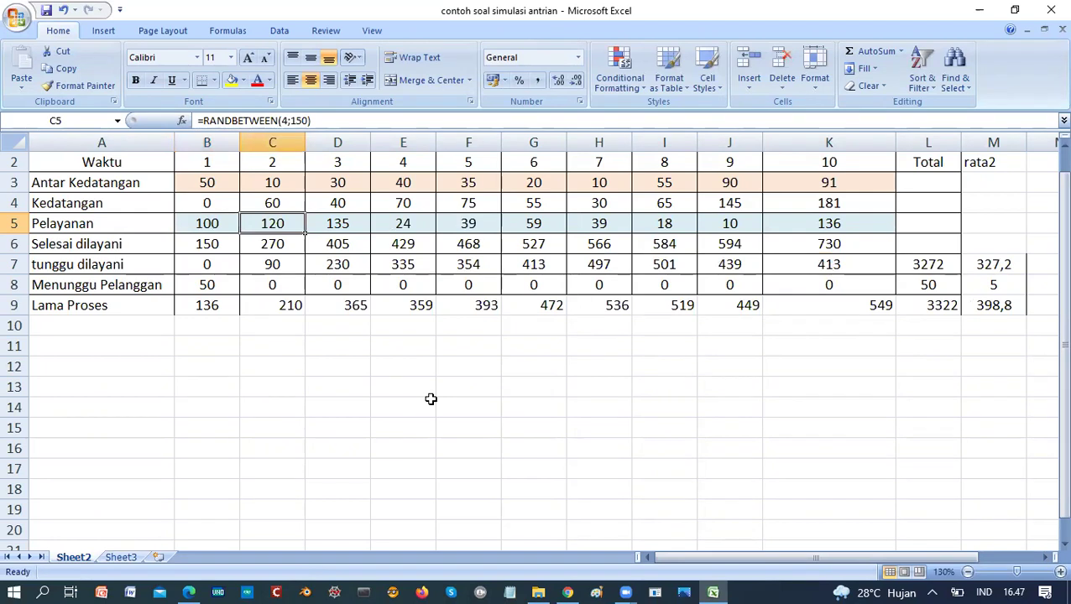
{"action": "type", "text": "30"}
{"action": "key", "text": "Return"}
{"action": "key", "text": "Up"}
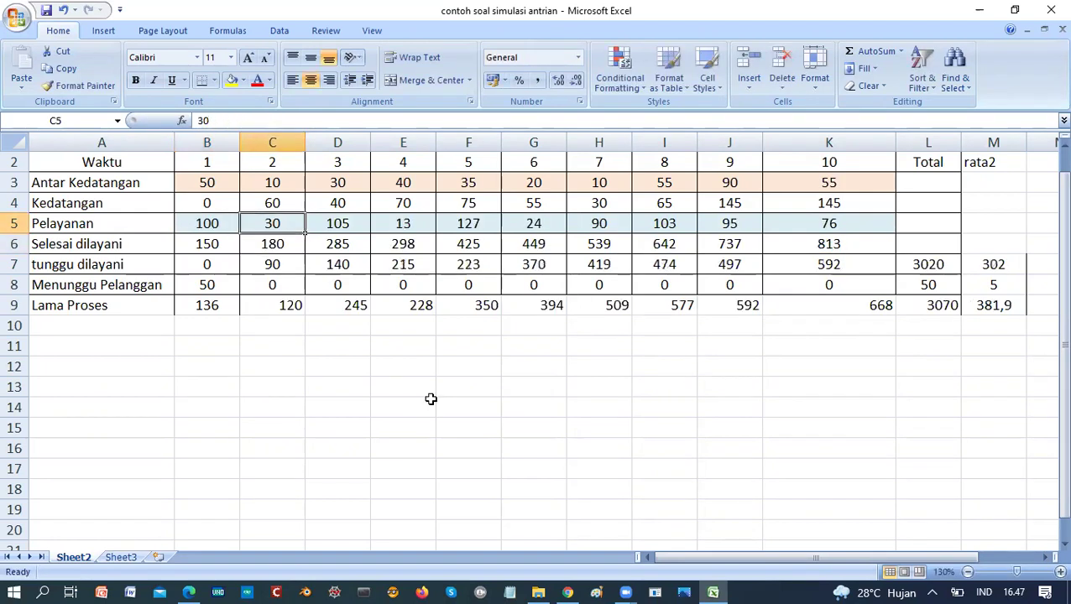
{"action": "key", "text": "Right"}
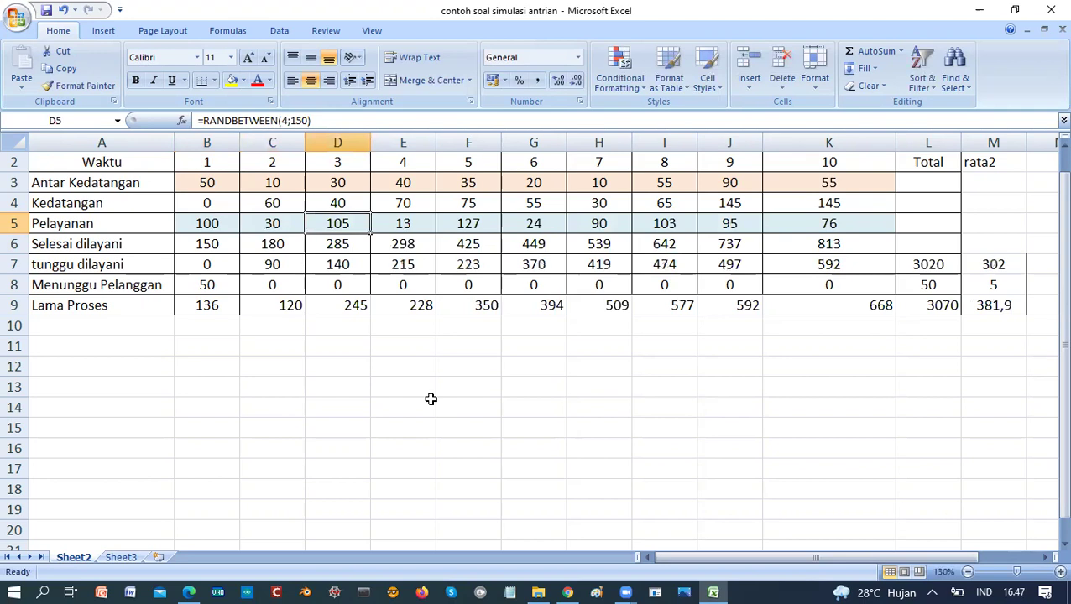
{"action": "type", "text": "150"}
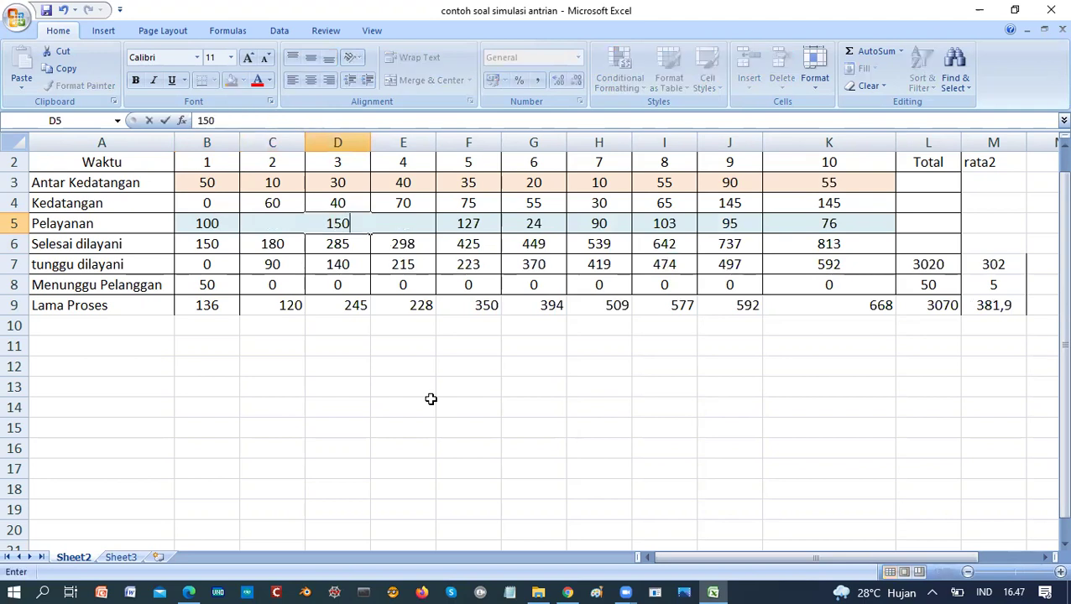
{"action": "key", "text": "Return"}
{"action": "key", "text": "Up"}
- Look over the random Pelayanan times from customer 4 to customer 9, then return to customer 1's Pelayanan cell
{"action": "key", "text": "Right"}
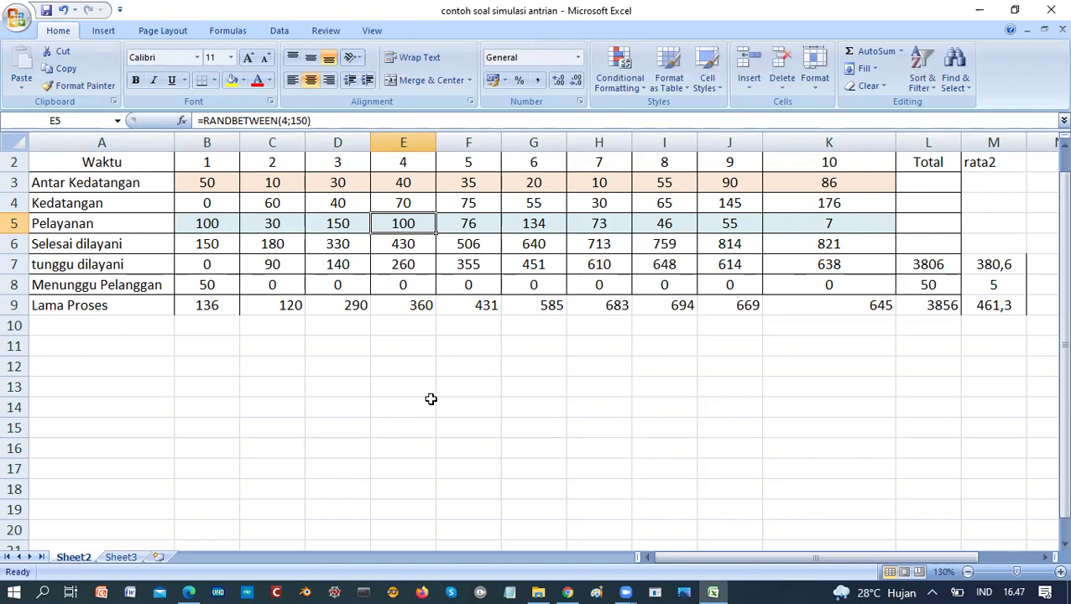
{"action": "key", "text": "Up"}
{"action": "key", "text": "Down"}
{"action": "left_click", "coordinate": [473, 223]}
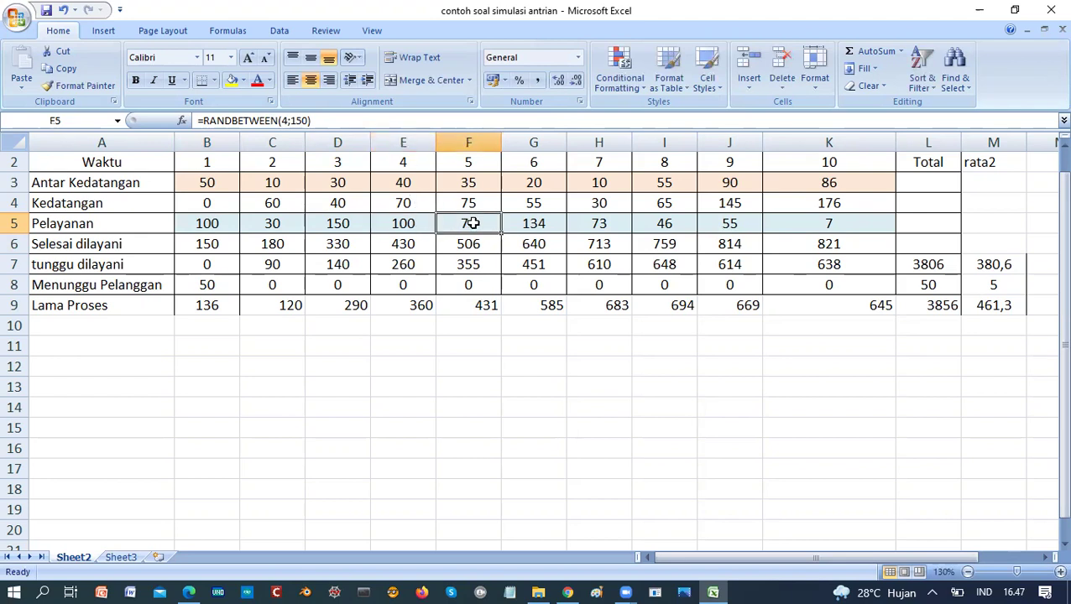
{"action": "key", "text": "Right"}
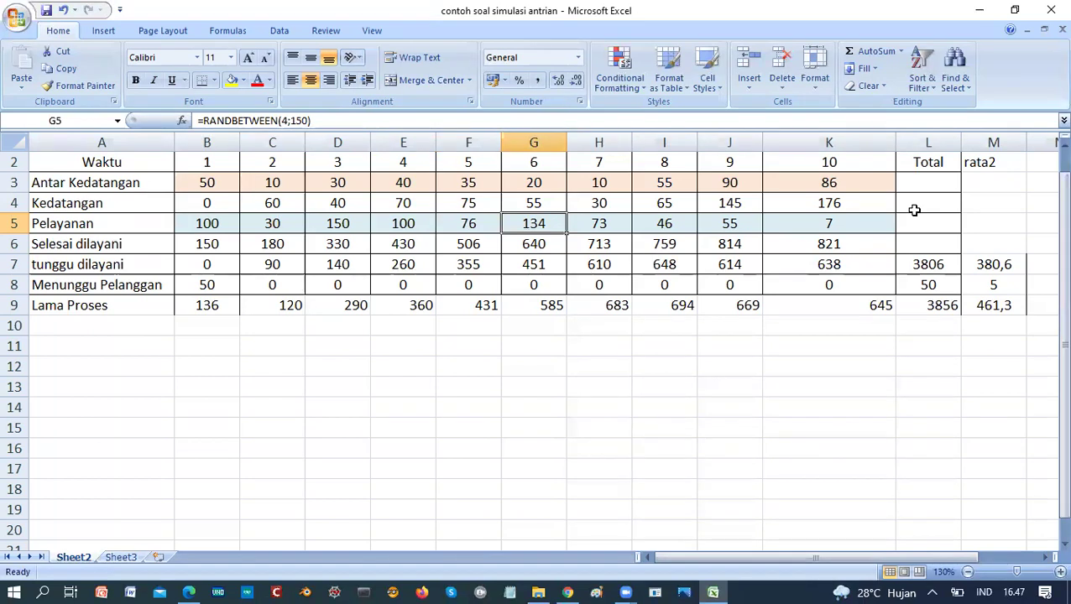
{"action": "key", "text": "Right"}
{"action": "key", "text": "Right"}
{"action": "key", "text": "Right"}
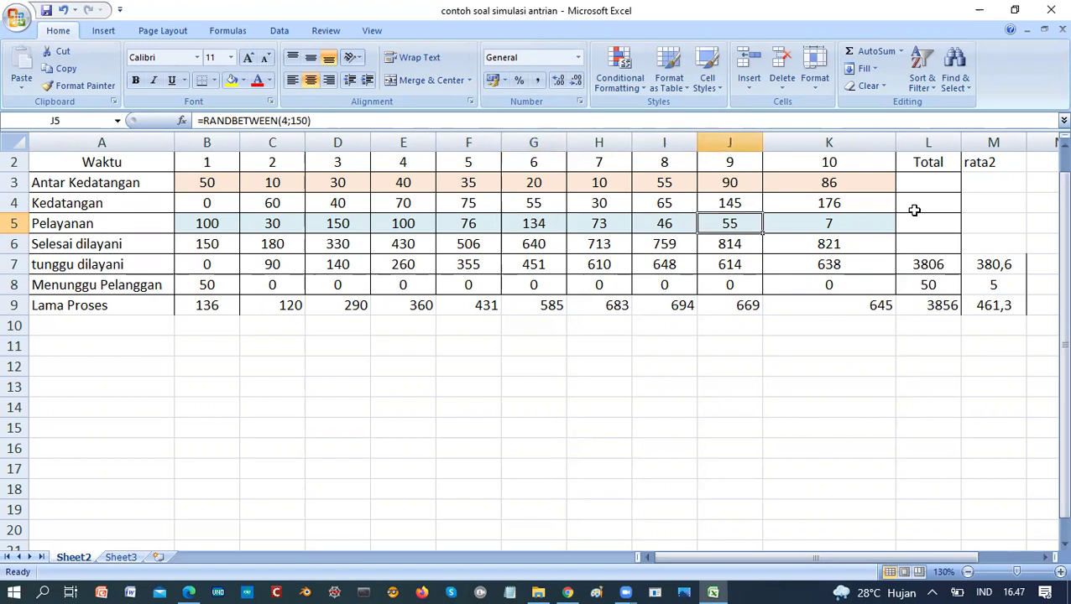
{"action": "key", "text": "Left"}
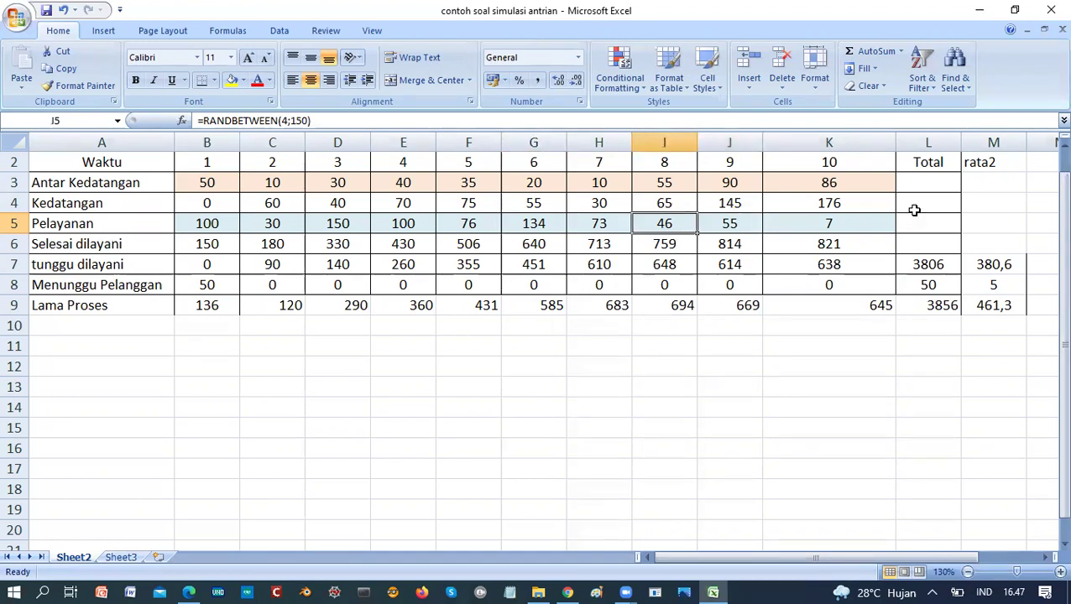
{"action": "key", "text": "Left"}
{"action": "key", "text": "Left"}
{"action": "key", "text": "Left"}
{"action": "key", "text": "Left"}
{"action": "key", "text": "Left"}
{"action": "key", "text": "Left"}
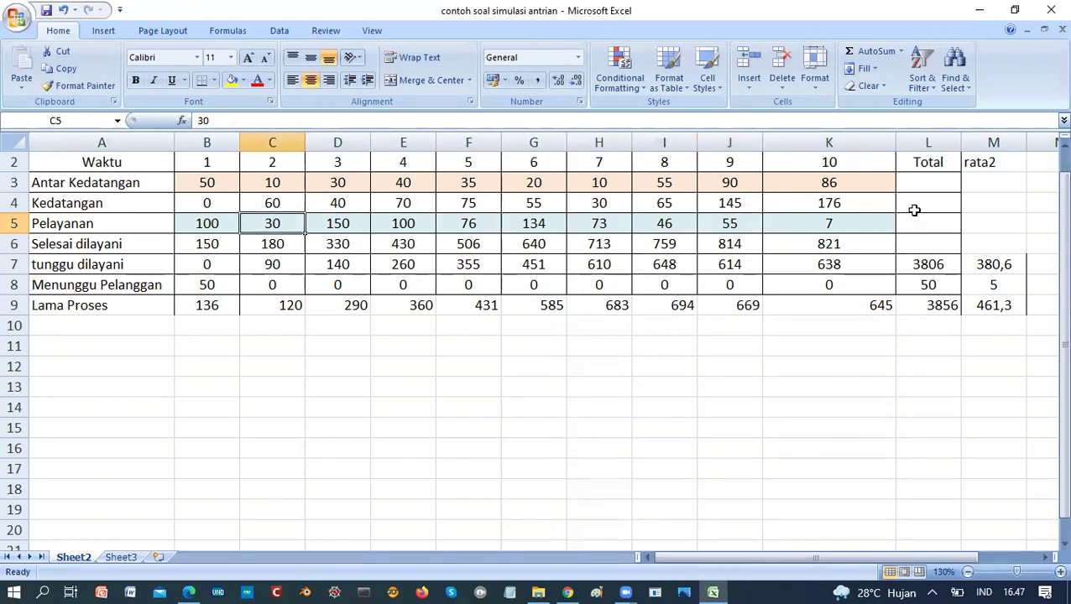
{"action": "key", "text": "Left"}
{"action": "key", "text": "Right"}
{"action": "key", "text": "Left"}
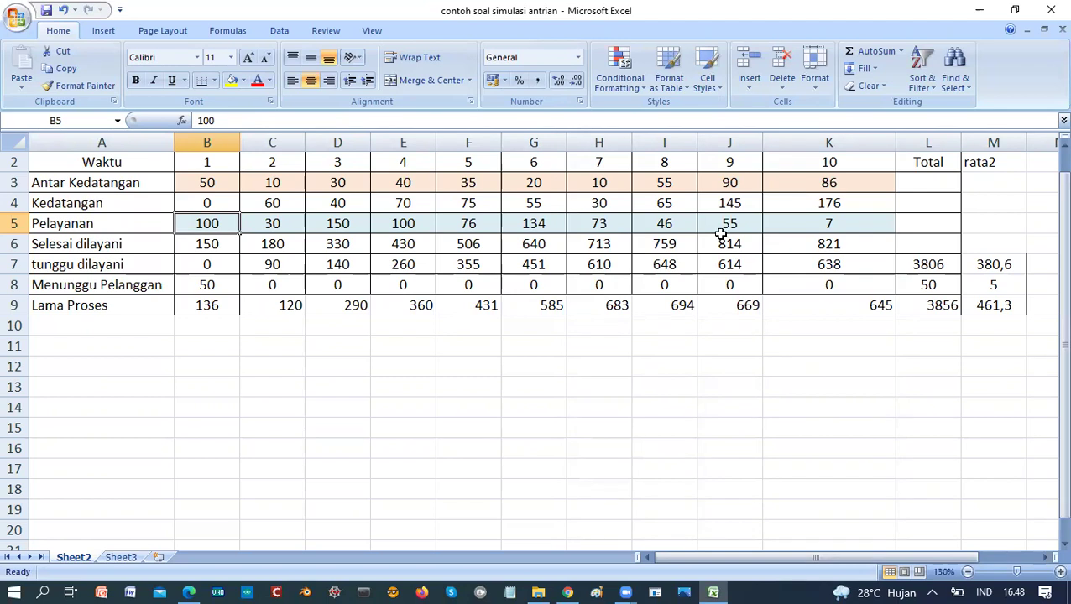
- Review the Pelayanan cells of customers 1 to 6 once more and go back to customer 1
{"action": "left_click", "coordinate": [211, 225]}
{"action": "key", "text": "Right"}
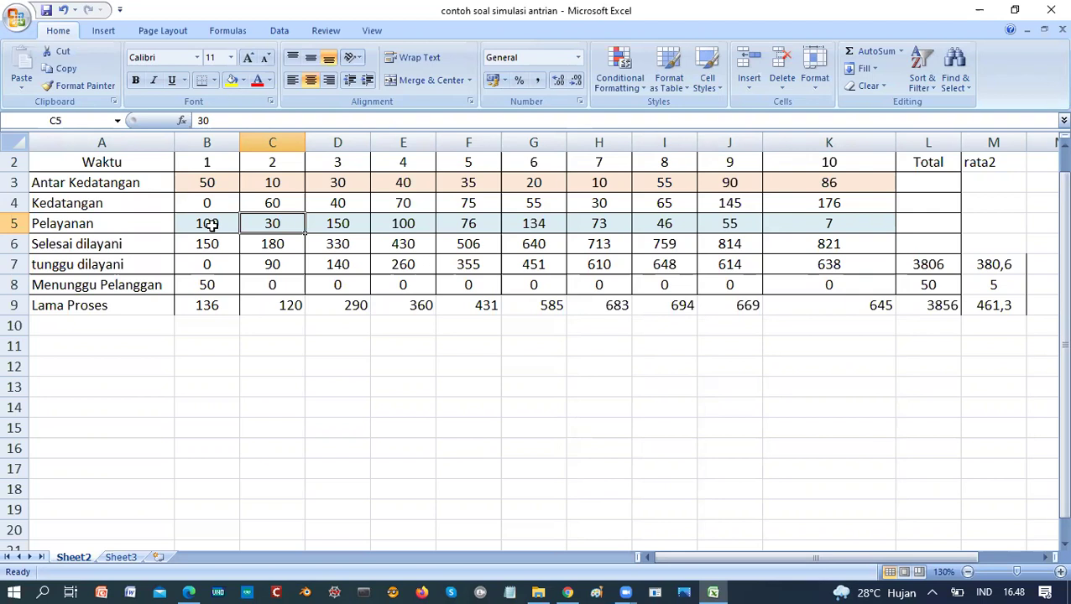
{"action": "key", "text": "Right"}
{"action": "key", "text": "Right"}
{"action": "key", "text": "Right"}
{"action": "key", "text": "Right"}
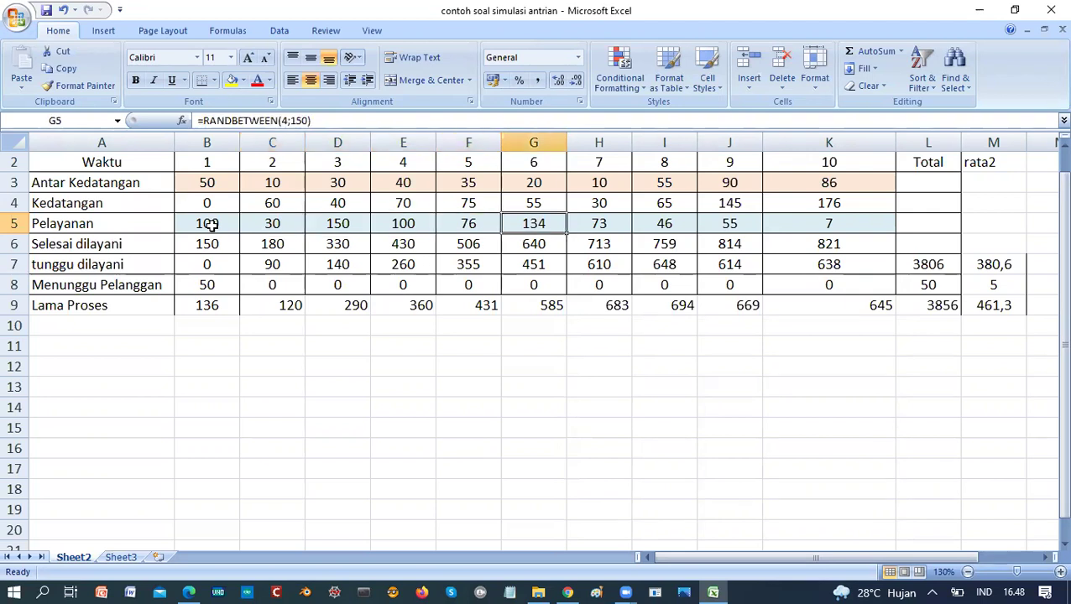
{"action": "key", "text": "Left"}
{"action": "key", "text": "Left"}
{"action": "key", "text": "Left"}
{"action": "key", "text": "Left"}
{"action": "key", "text": "Left"}
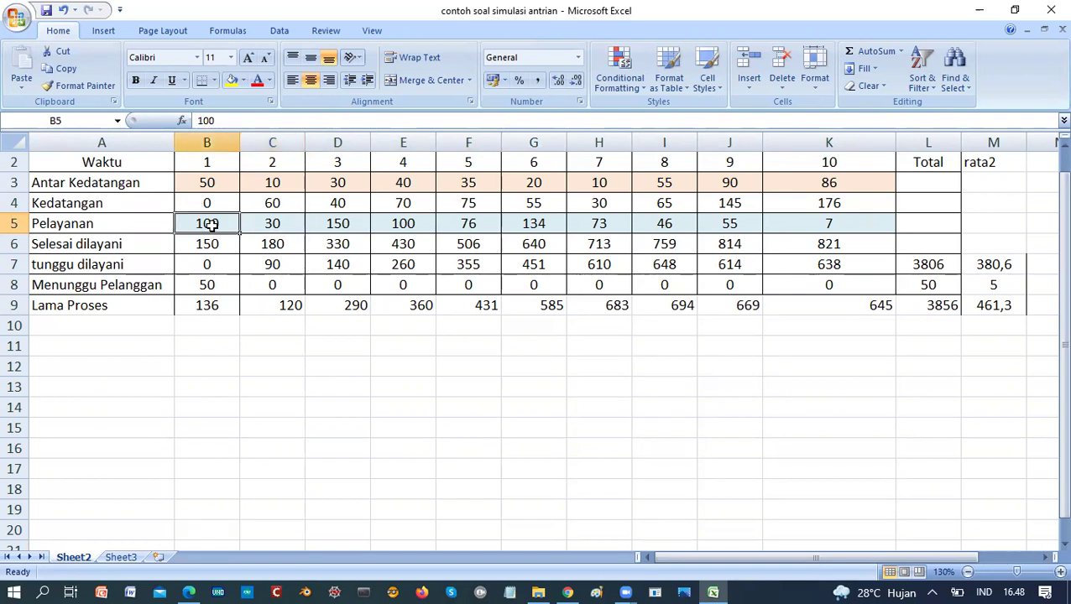
- Compare the Antar Kedatangan row with the Pelayanan row across the first customers, ending on customer 1's Pelayanan cell
{"action": "key", "text": "Right"}
{"action": "key", "text": "Right"}
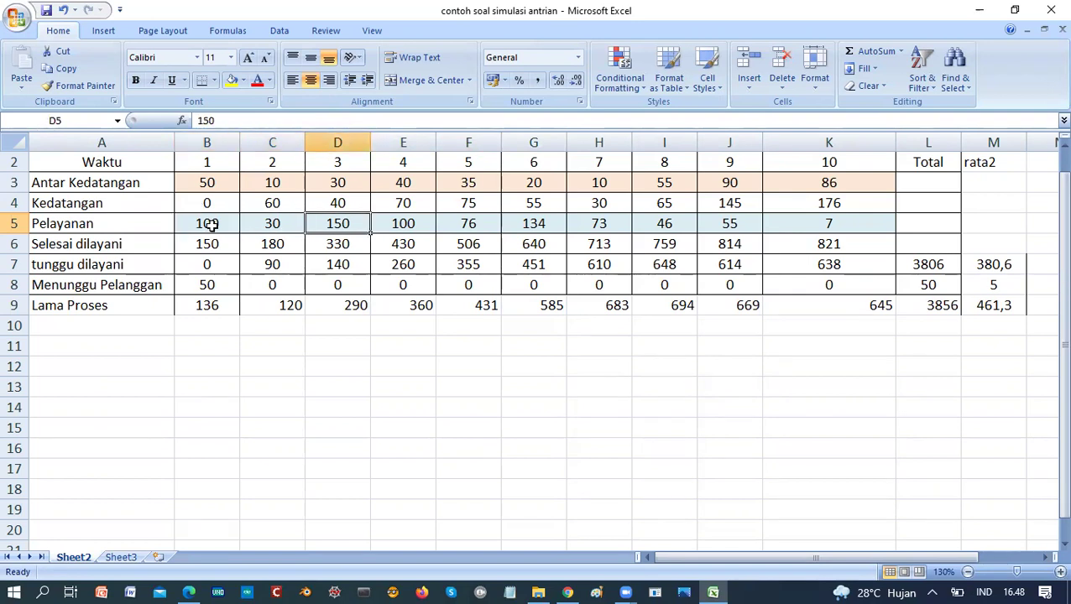
{"action": "key", "text": "Up"}
{"action": "key", "text": "Up"}
{"action": "key", "text": "Left"}
{"action": "key", "text": "Left"}
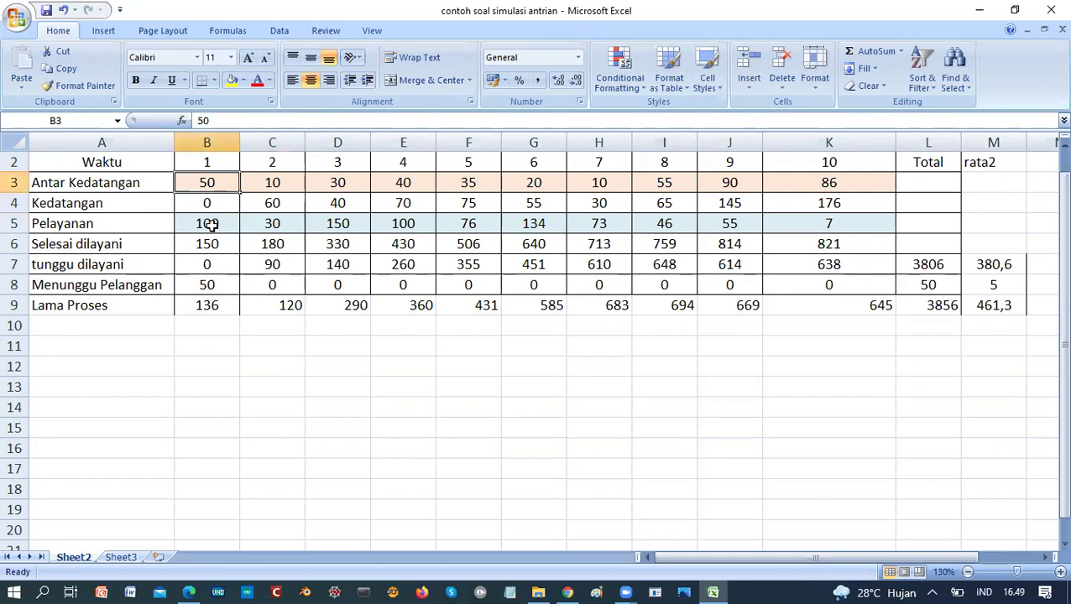
{"action": "key", "text": "Right"}
{"action": "key", "text": "Right"}
{"action": "key", "text": "Right"}
{"action": "key", "text": "Down"}
{"action": "key", "text": "Down"}
{"action": "key", "text": "Right"}
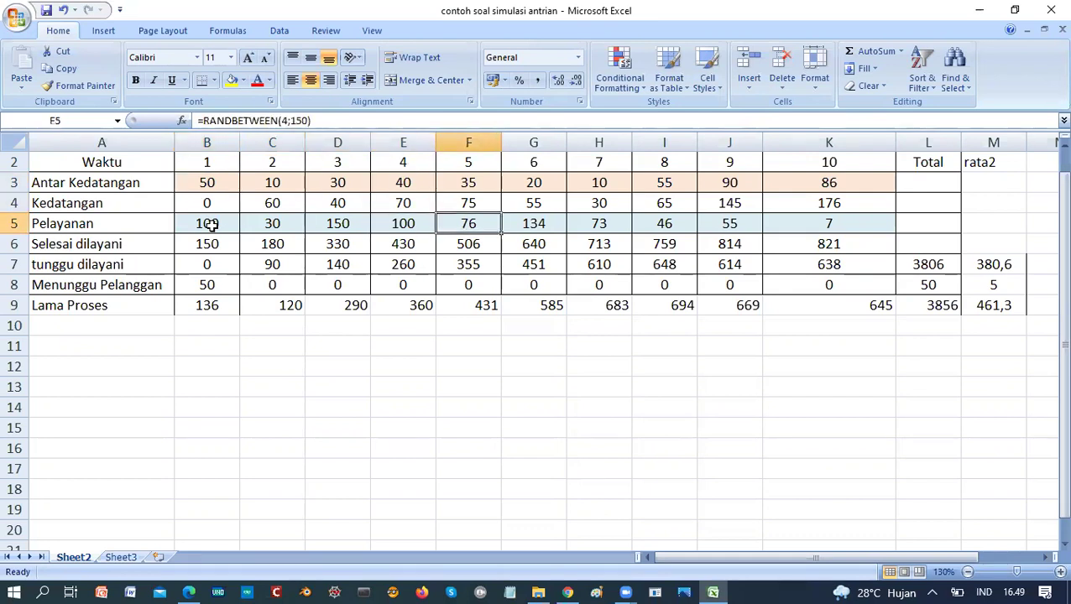
{"action": "key", "text": "Right"}
{"action": "key", "text": "Left"}
{"action": "key", "text": "Left"}
{"action": "key", "text": "Left"}
{"action": "key", "text": "Left"}
{"action": "key", "text": "Left"}
- Examine customer 1's Selesai dilayani formula together with the Pelayanan time it adds
{"action": "key", "text": "Down"}
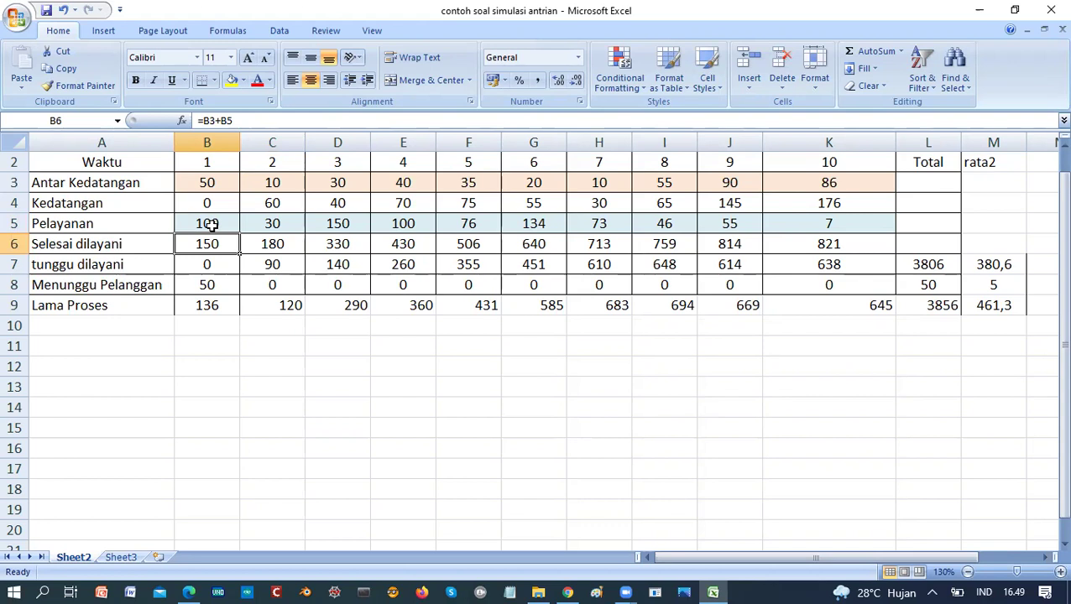
{"action": "left_click", "coordinate": [211, 225]}
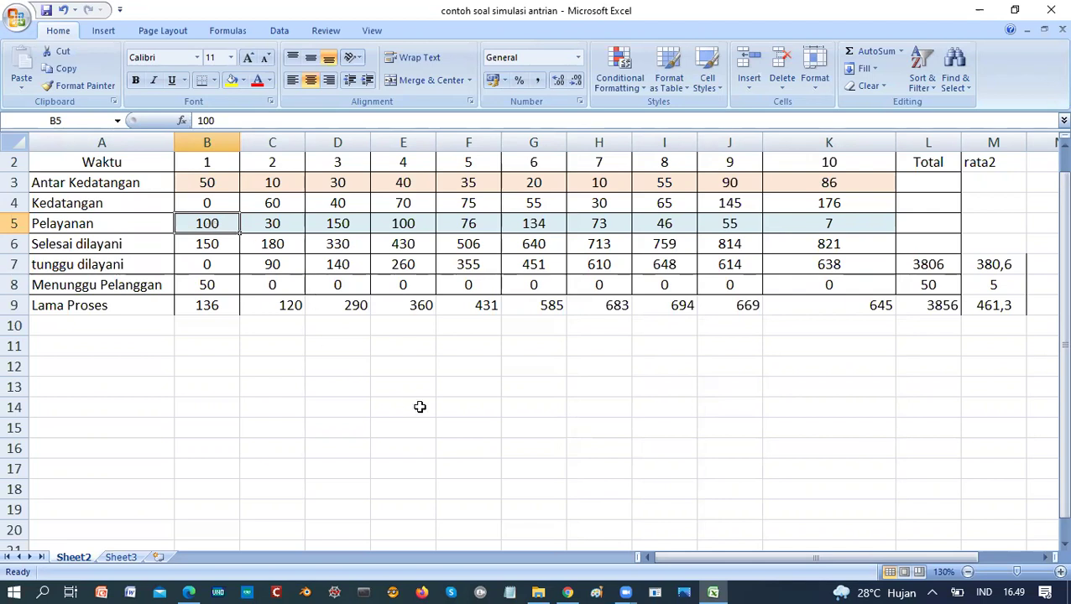
{"action": "key", "text": "Down"}
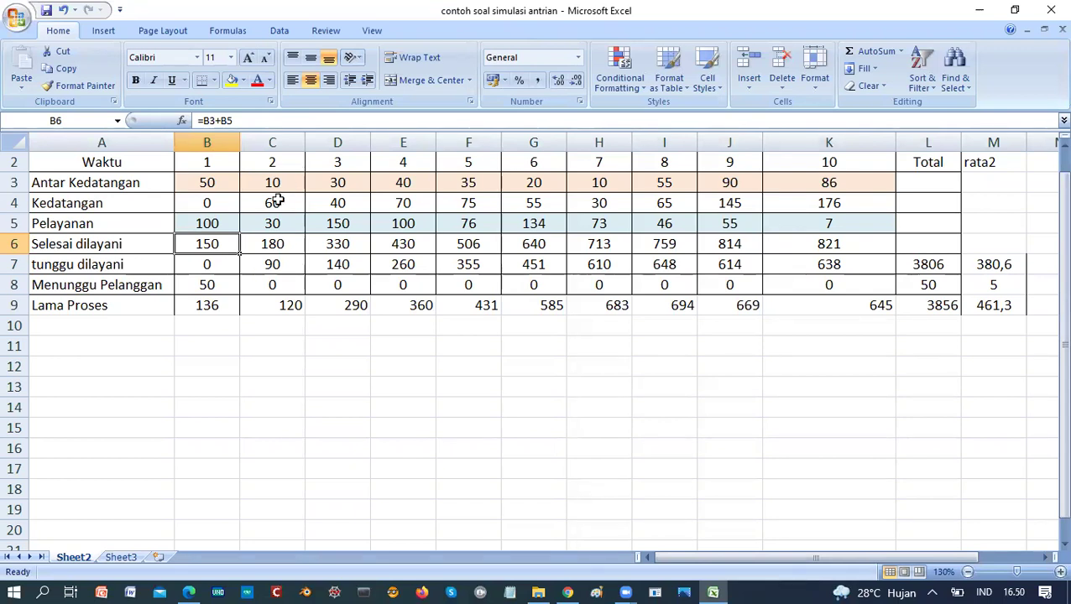
- Compare the Selesai dilayani formulas of customers 1 and 2, tracing customer 2's to its Pelayanan time
{"action": "left_click", "coordinate": [276, 243]}
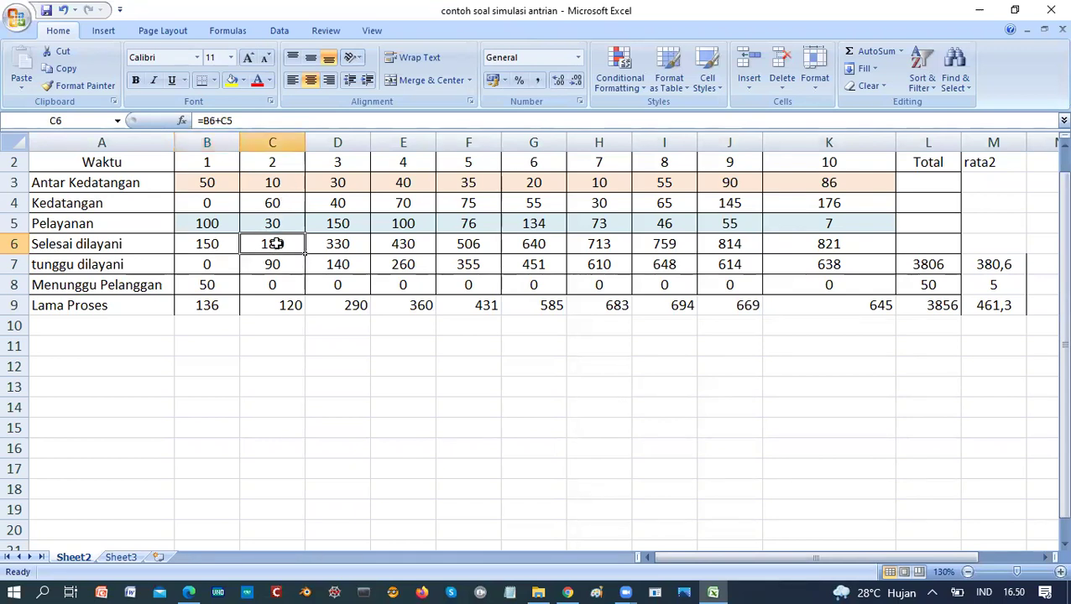
{"action": "left_click", "coordinate": [215, 241]}
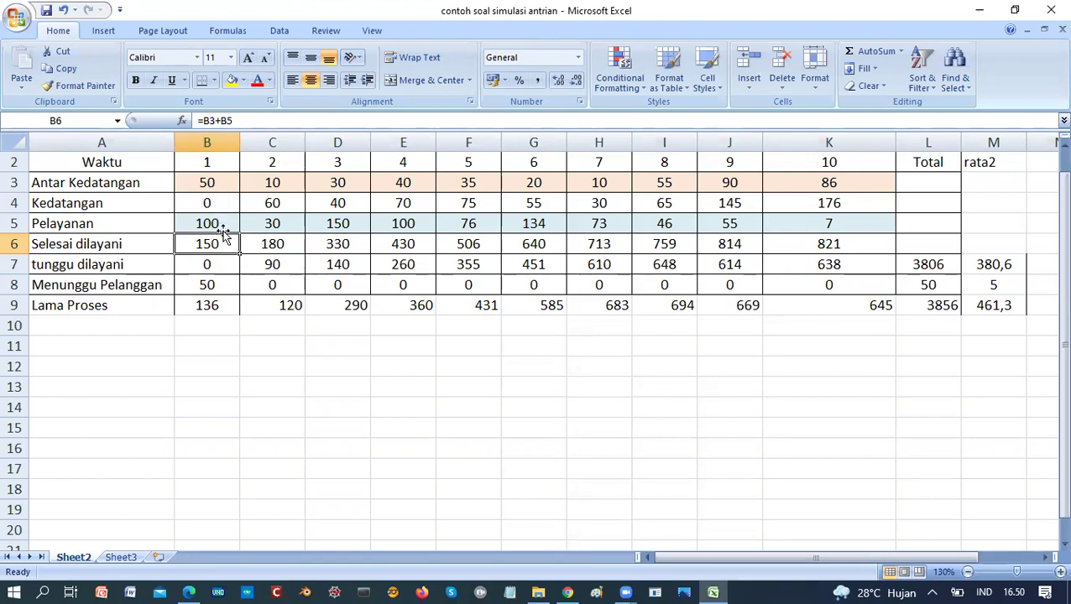
{"action": "left_click", "coordinate": [273, 246]}
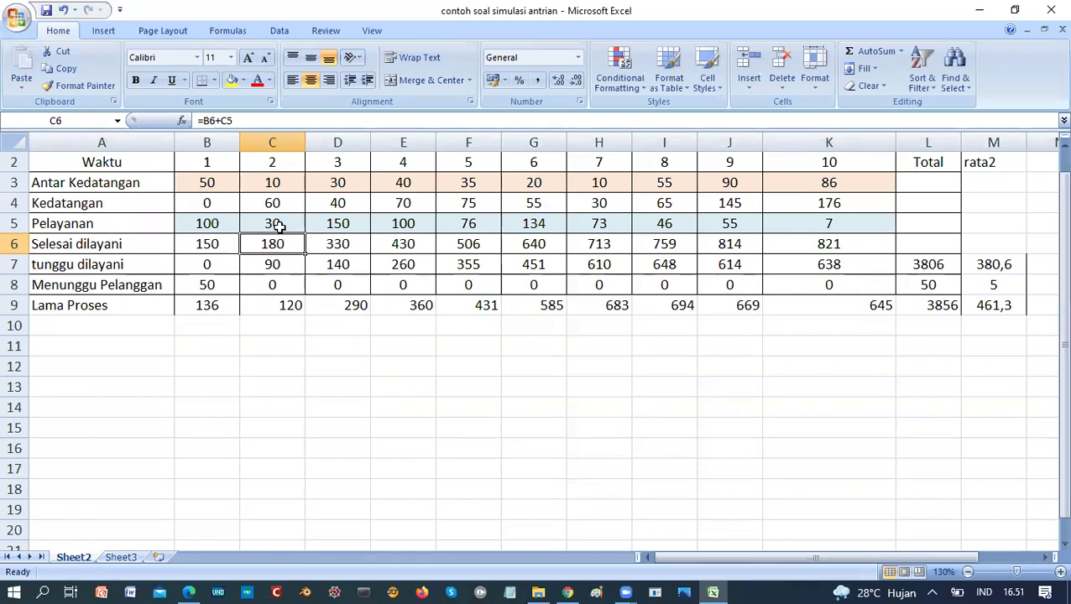
{"action": "left_click", "coordinate": [209, 243]}
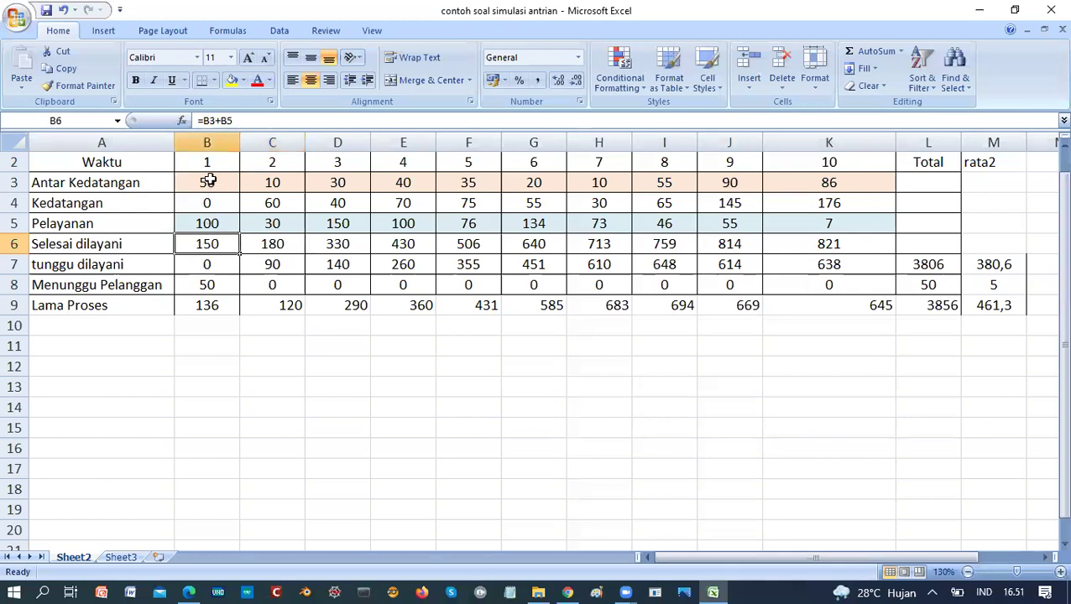
{"action": "left_click", "coordinate": [284, 245]}
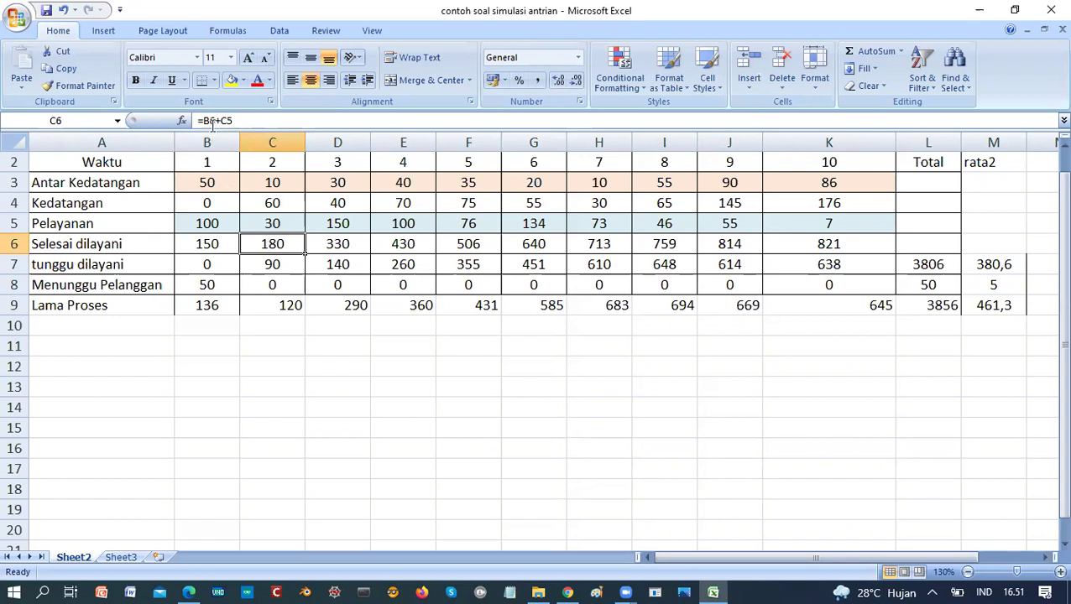
{"action": "left_click", "coordinate": [209, 245]}
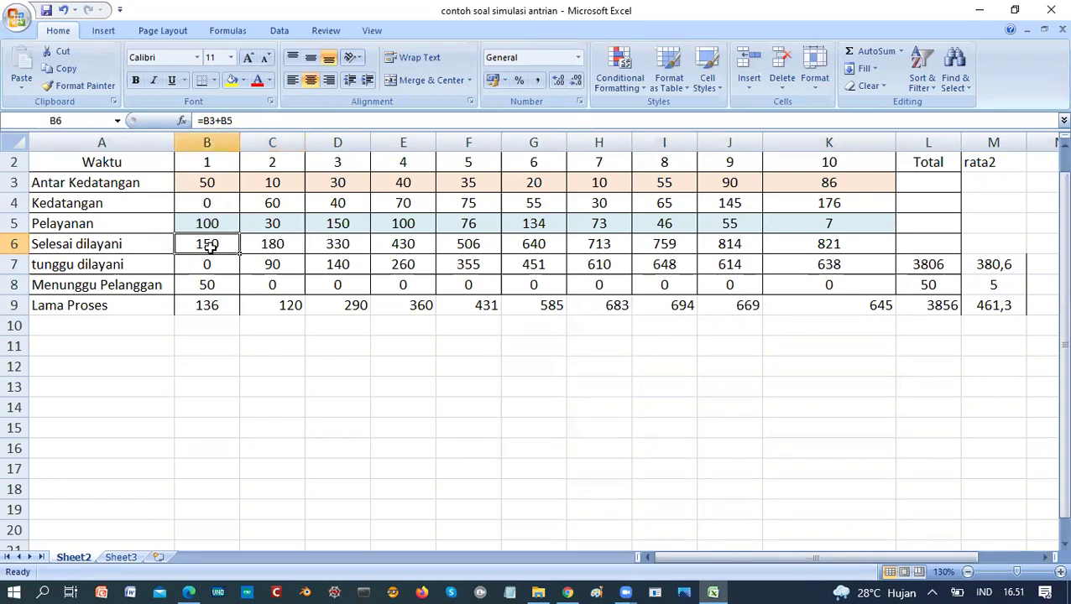
{"action": "left_click", "coordinate": [265, 244]}
{"action": "left_click", "coordinate": [275, 223]}
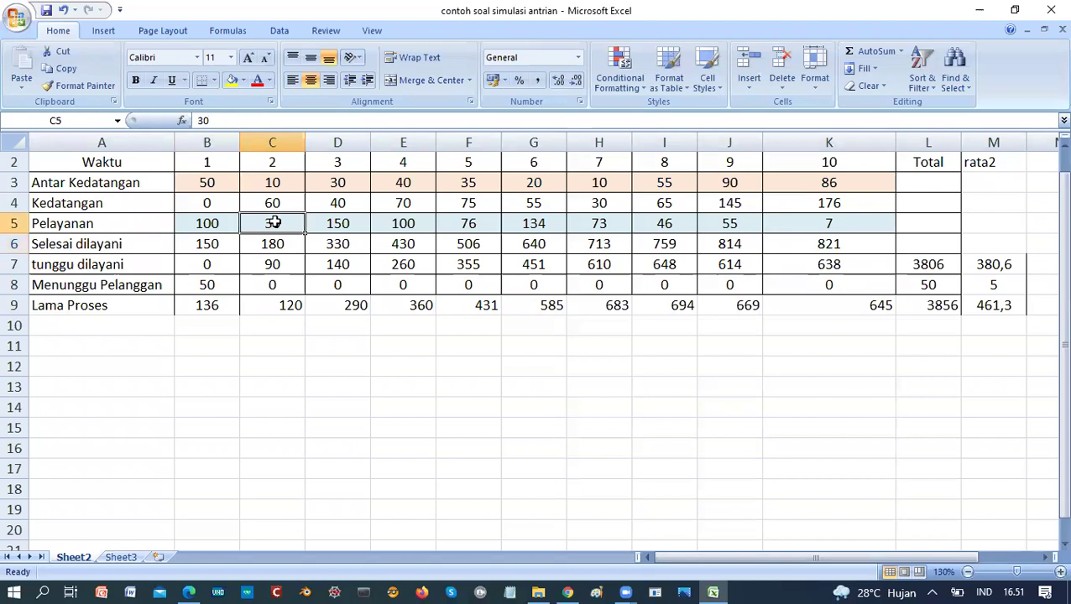
- Review the Selesai dilayani formulas one customer after another, from customer 3 to customer 9
{"action": "key", "text": "Down"}
{"action": "key", "text": "Right"}
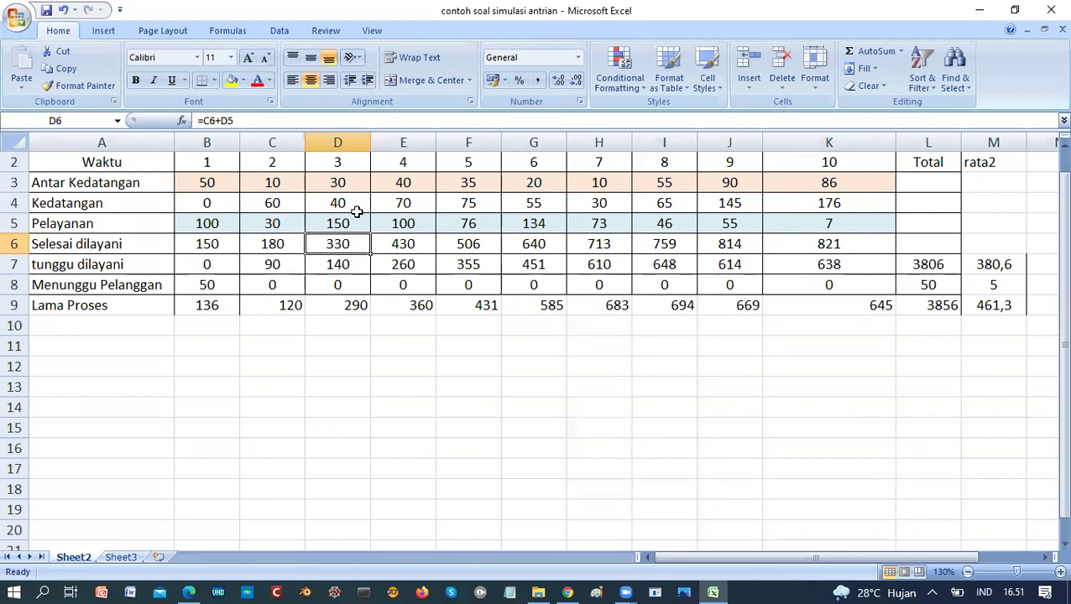
{"action": "key", "text": "Right"}
{"action": "key", "text": "Right"}
{"action": "key", "text": "Right"}
{"action": "key", "text": "Right"}
{"action": "key", "text": "Right"}
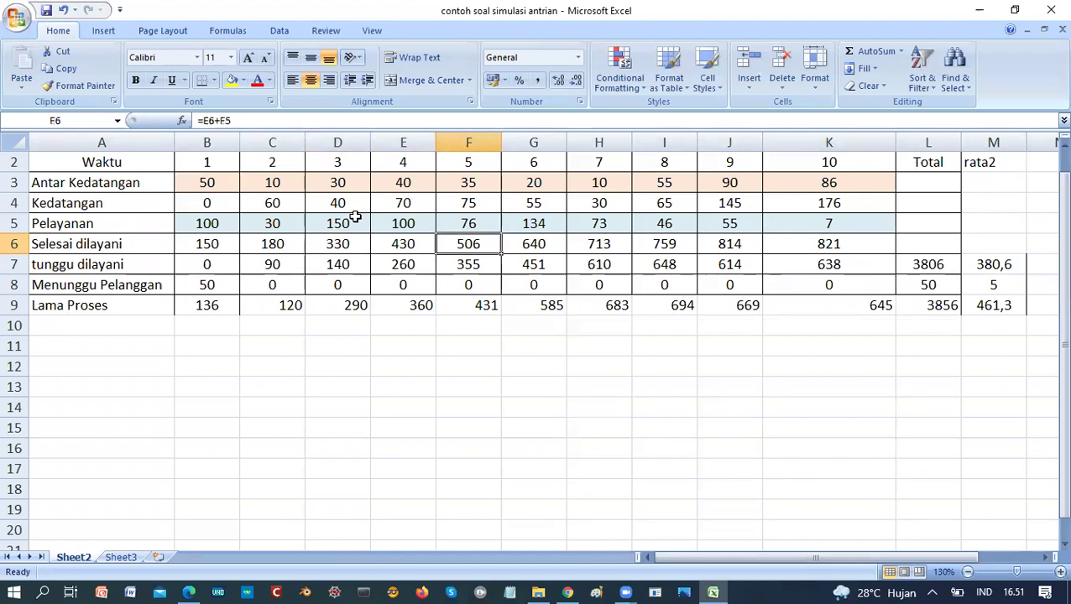
{"action": "key", "text": "Right"}
{"action": "key", "text": "Right"}
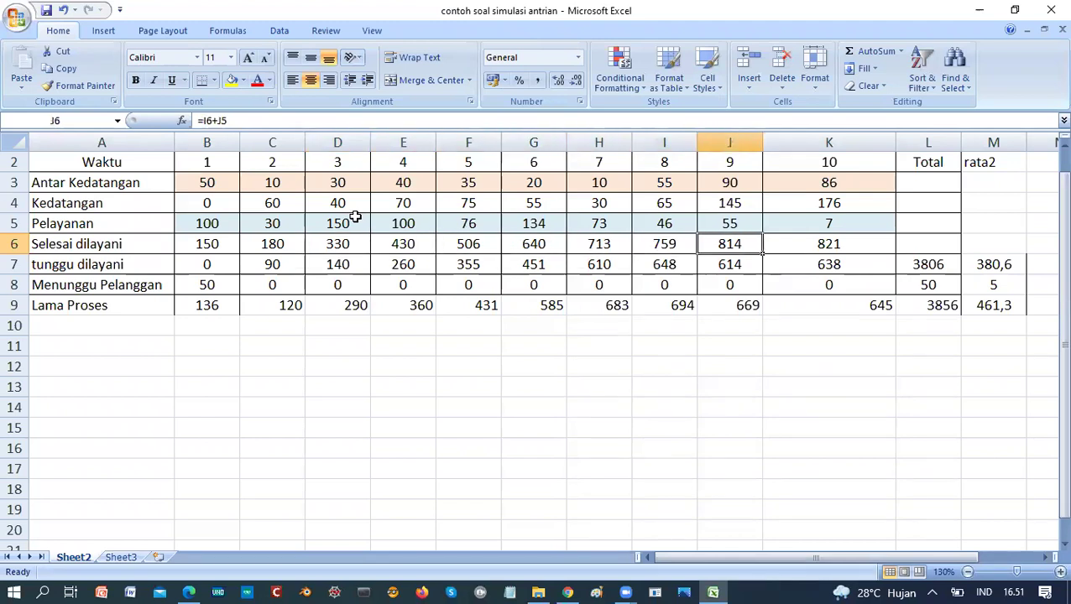
- Go back through the Selesai dilayani formulas from customer 9 to customer 1
{"action": "key", "text": "Left"}
{"action": "key", "text": "Left"}
{"action": "key", "text": "Left"}
{"action": "key", "text": "Left"}
{"action": "key", "text": "Left"}
{"action": "key", "text": "Left"}
{"action": "key", "text": "Left"}
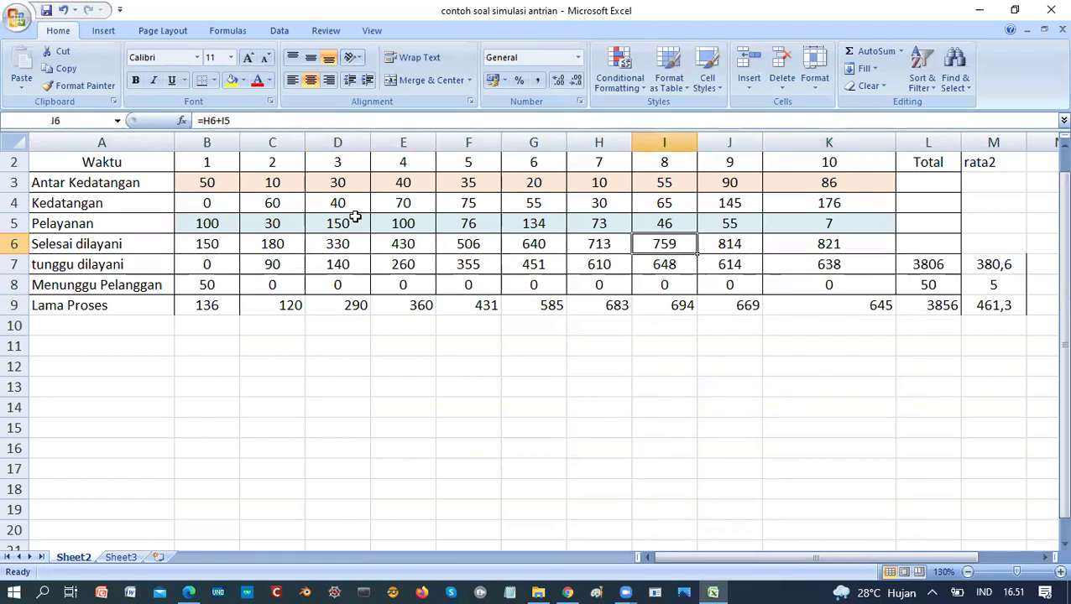
{"action": "key", "text": "Left"}
{"action": "key", "text": "Left"}
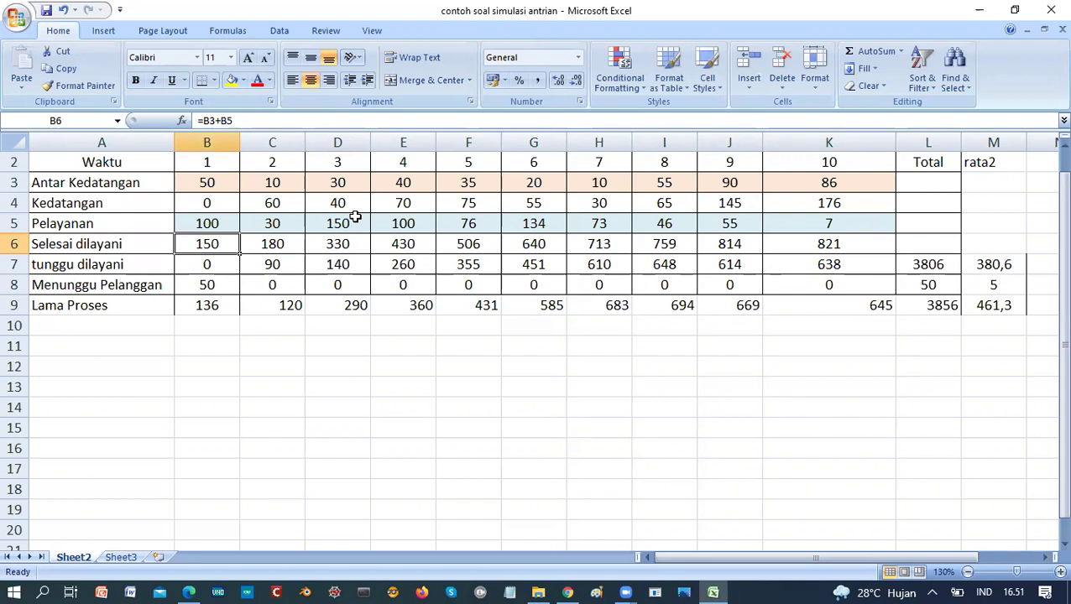
- Compare the Selesai dilayani formulas of customers 2, 3 and 4, returning to customer 2
{"action": "key", "text": "Right"}
{"action": "key", "text": "Right"}
{"action": "key", "text": "Right"}
{"action": "key", "text": "Left"}
{"action": "key", "text": "Left"}
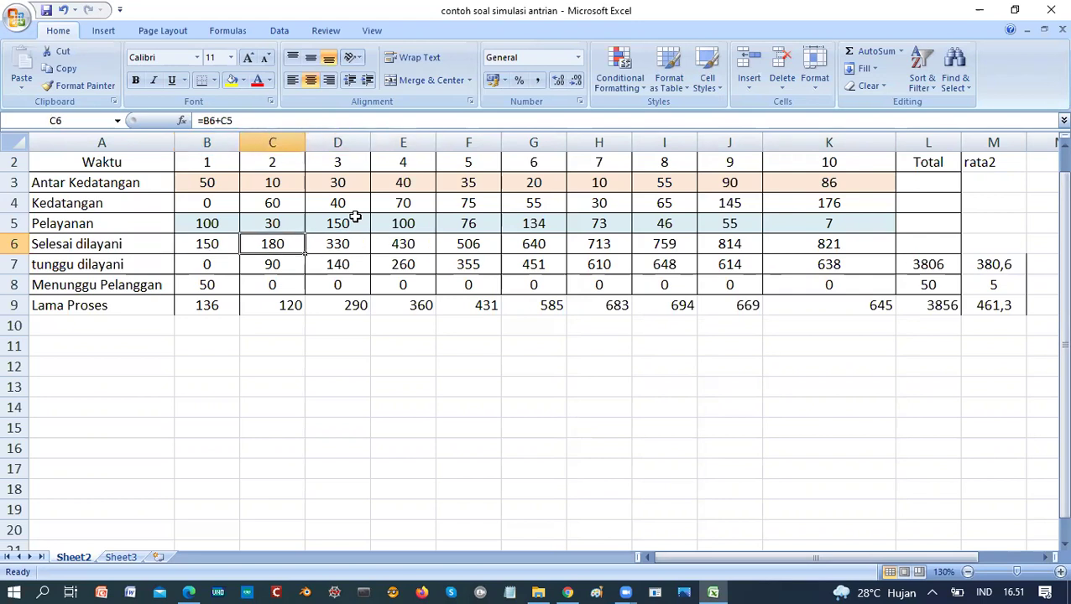
{"action": "key", "text": "Right"}
{"action": "key", "text": "Left"}
- Examine customer 2's tunggu dilayani formula and trace the column back up to its Antar Kedatangan time
{"action": "key", "text": "Down"}
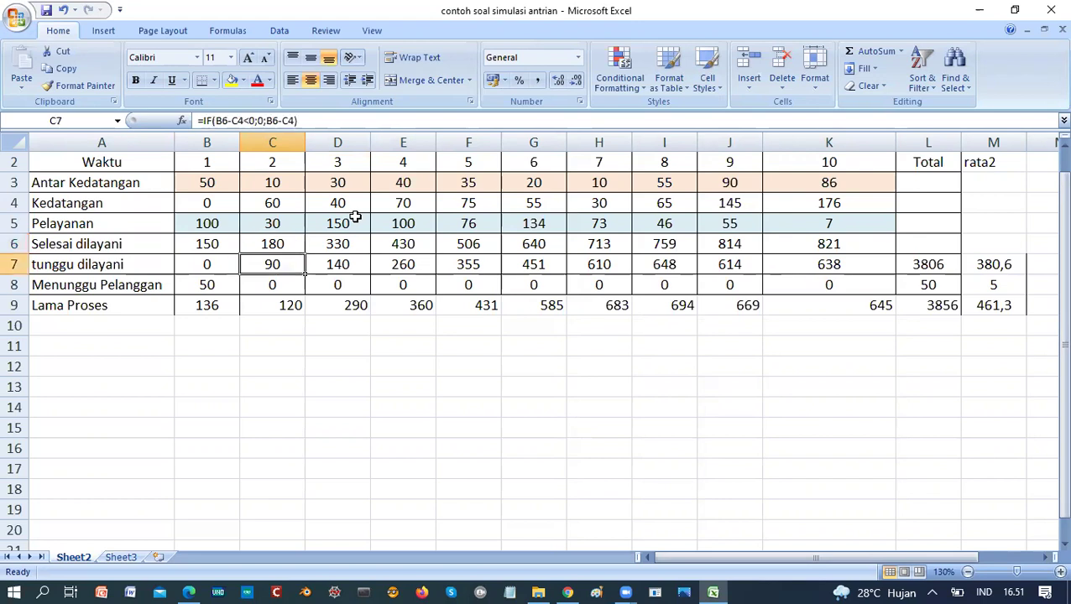
{"action": "key", "text": "Left"}
{"action": "key", "text": "Right"}
{"action": "key", "text": "Up"}
{"action": "key", "text": "Up"}
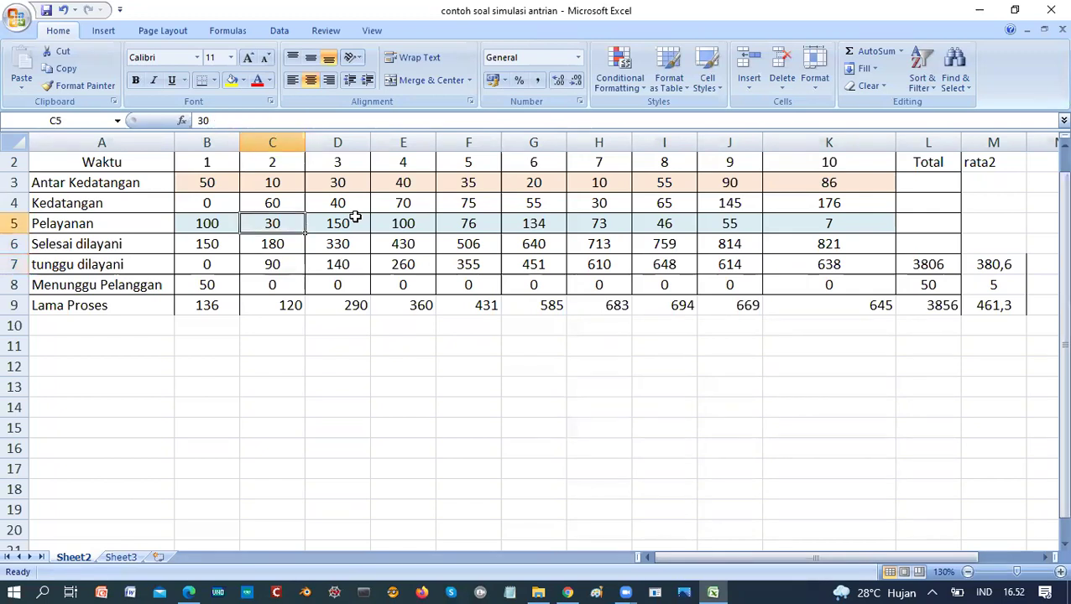
{"action": "key", "text": "Down"}
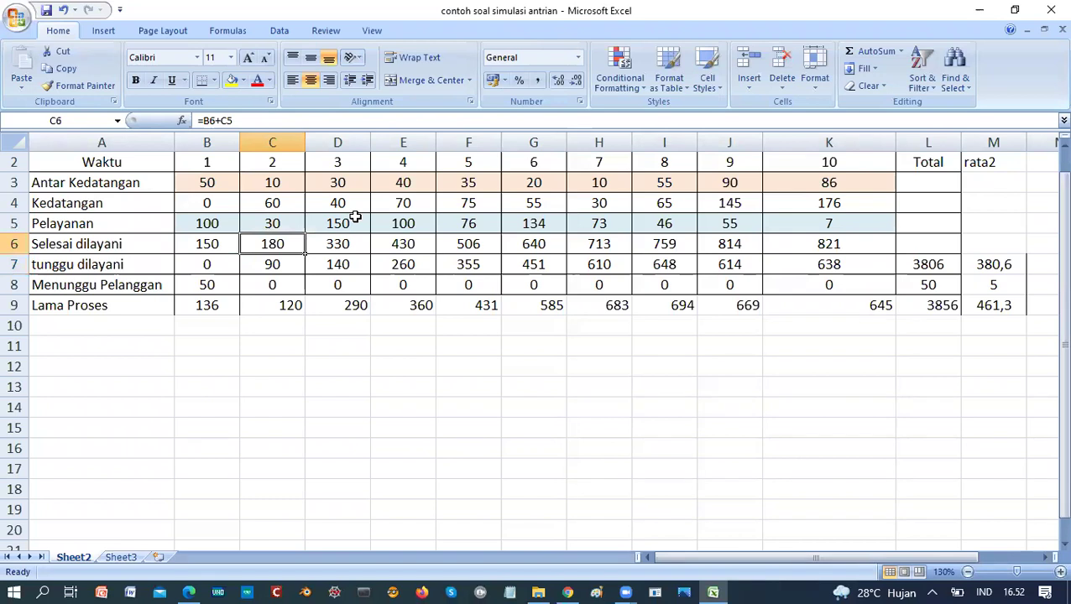
{"action": "key", "text": "Up"}
{"action": "key", "text": "Up"}
{"action": "key", "text": "Up"}
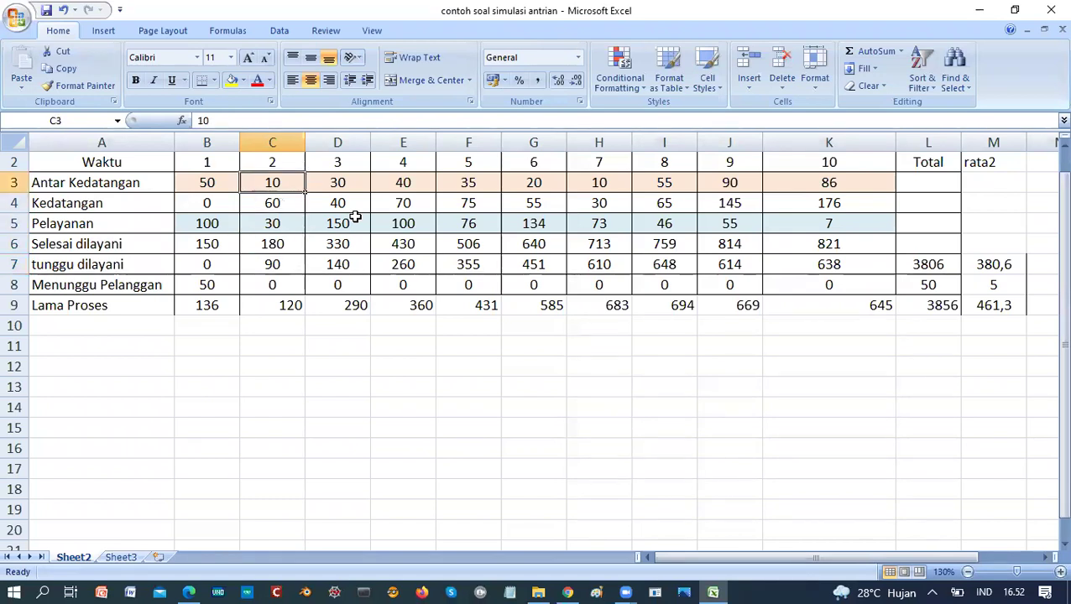
- Follow customer 1's column from Antar Kedatangan through Pelayanan and Selesai dilayani down to tunggu dilayani
{"action": "key", "text": "Left"}
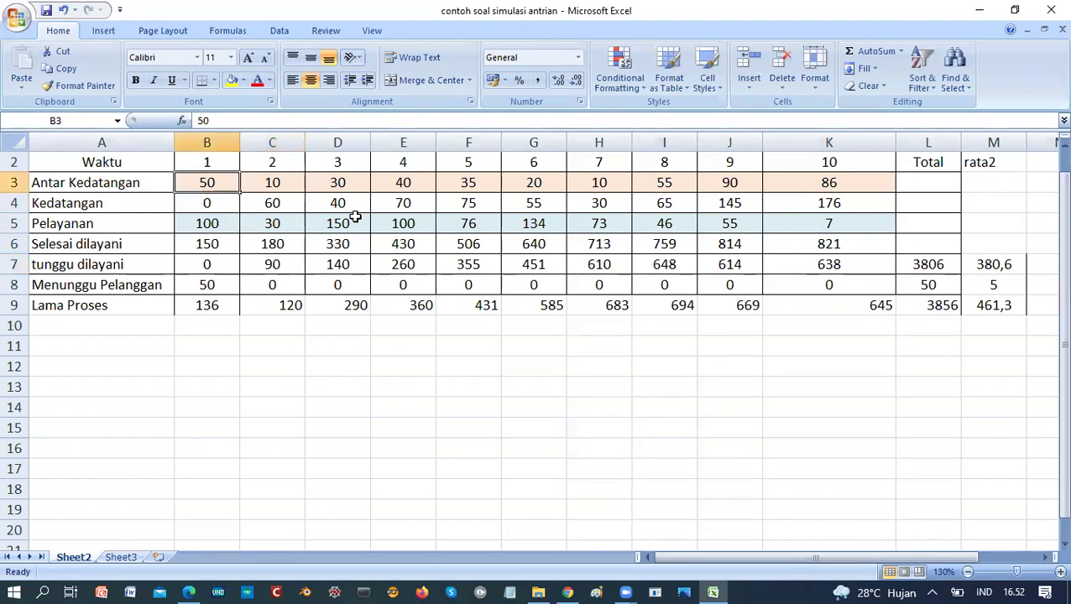
{"action": "key", "text": "Right"}
{"action": "key", "text": "Left"}
{"action": "key", "text": "Down"}
{"action": "key", "text": "Down"}
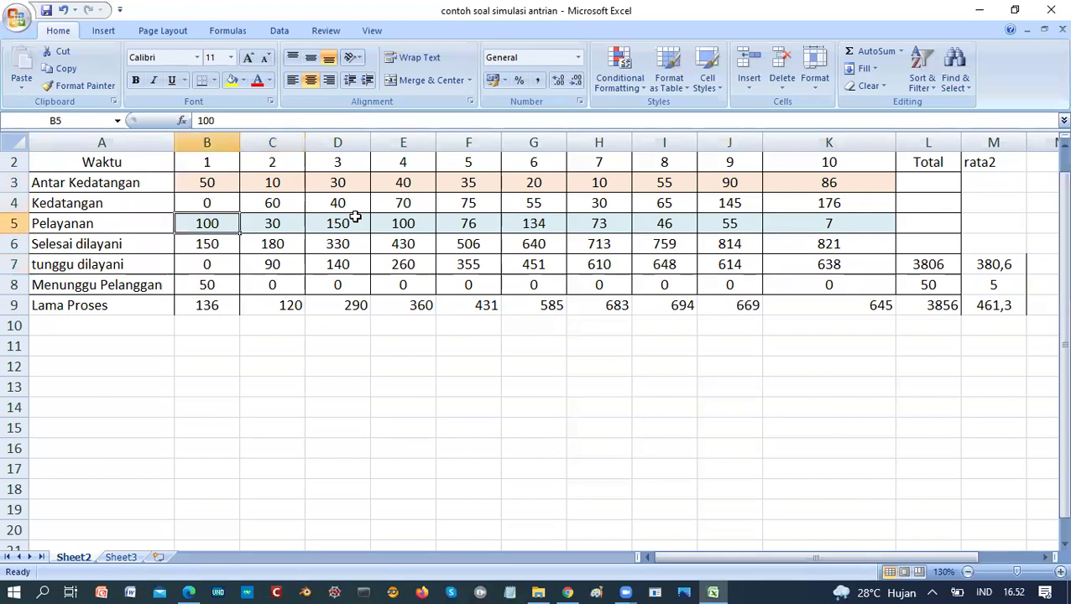
{"action": "key", "text": "Down"}
{"action": "key", "text": "Down"}
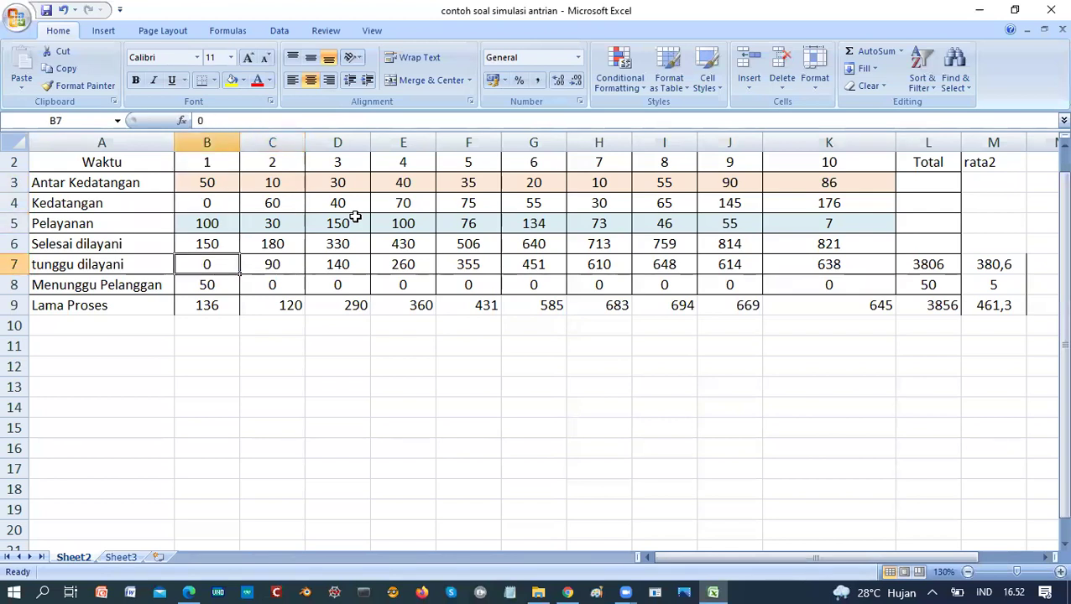
- Compare the tunggu dilayani cells of customers 1 and 2, ending on customer 3's formula
{"action": "key", "text": "Right"}
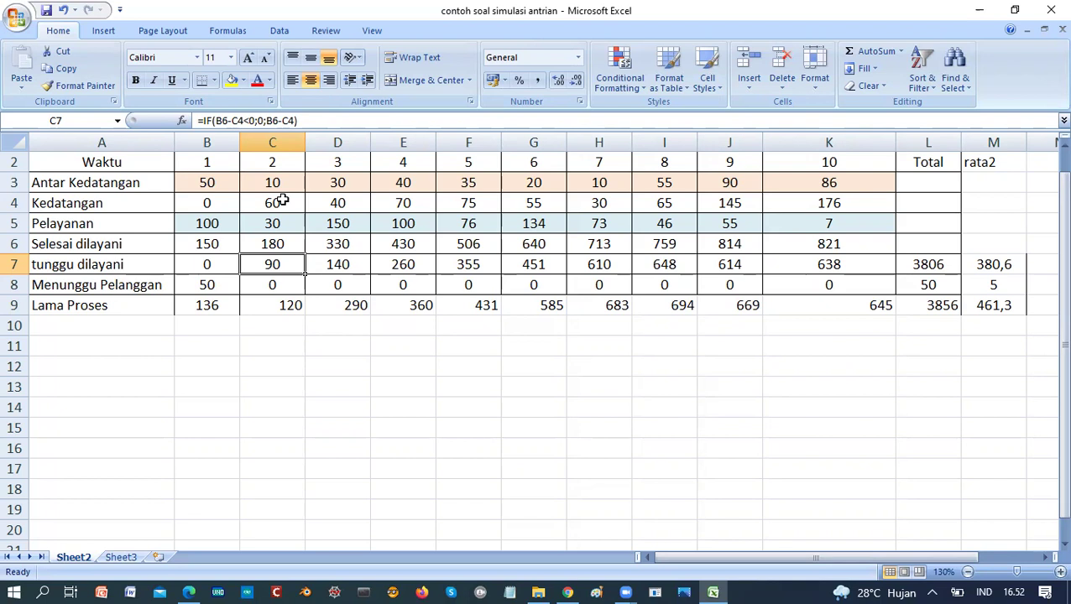
{"action": "key", "text": "Left"}
{"action": "key", "text": "Right"}
{"action": "key", "text": "Left"}
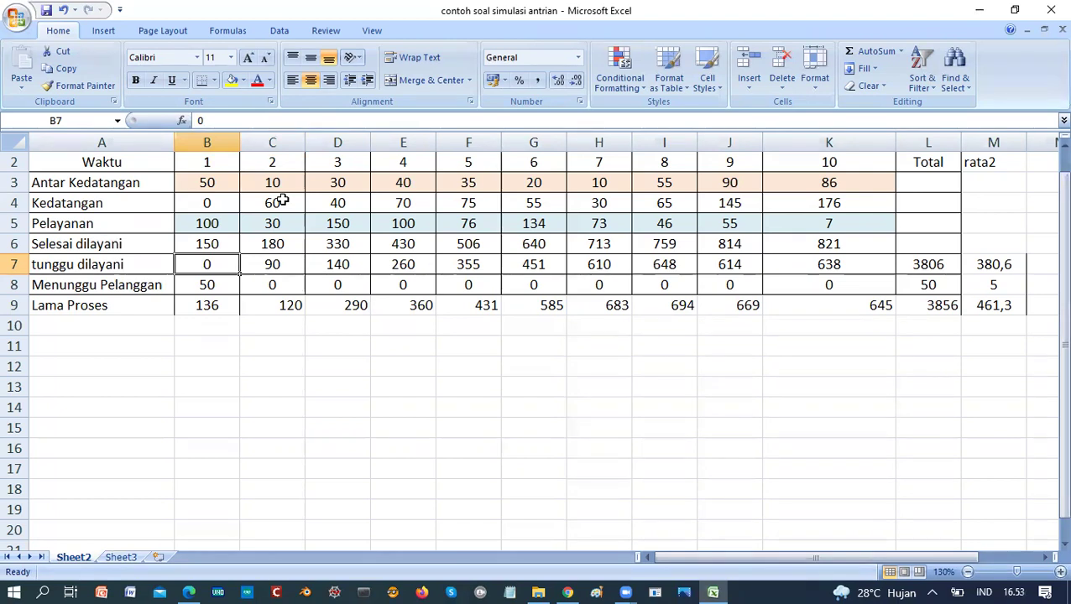
{"action": "key", "text": "Right"}
{"action": "key", "text": "Right"}
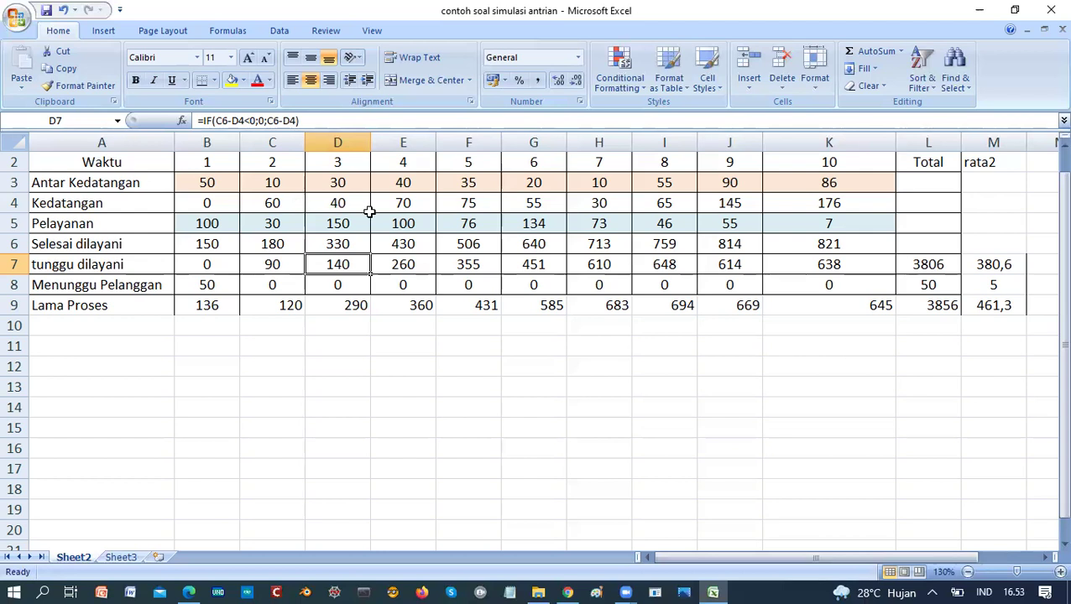
- Set customer 4's Pelayanan time to 5
{"action": "left_click", "coordinate": [414, 204]}
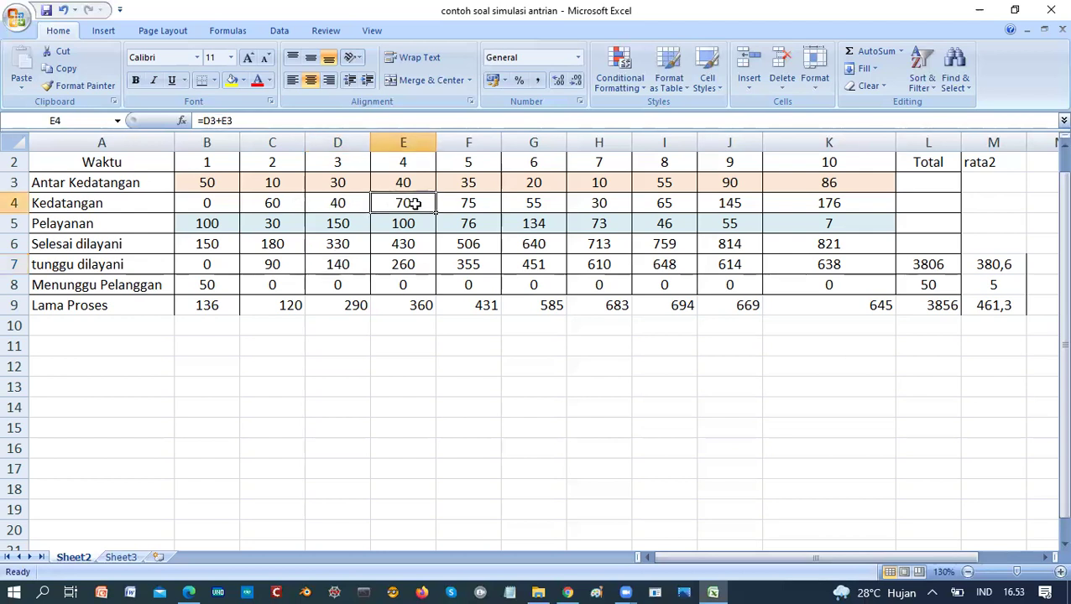
{"action": "key", "text": "Down"}
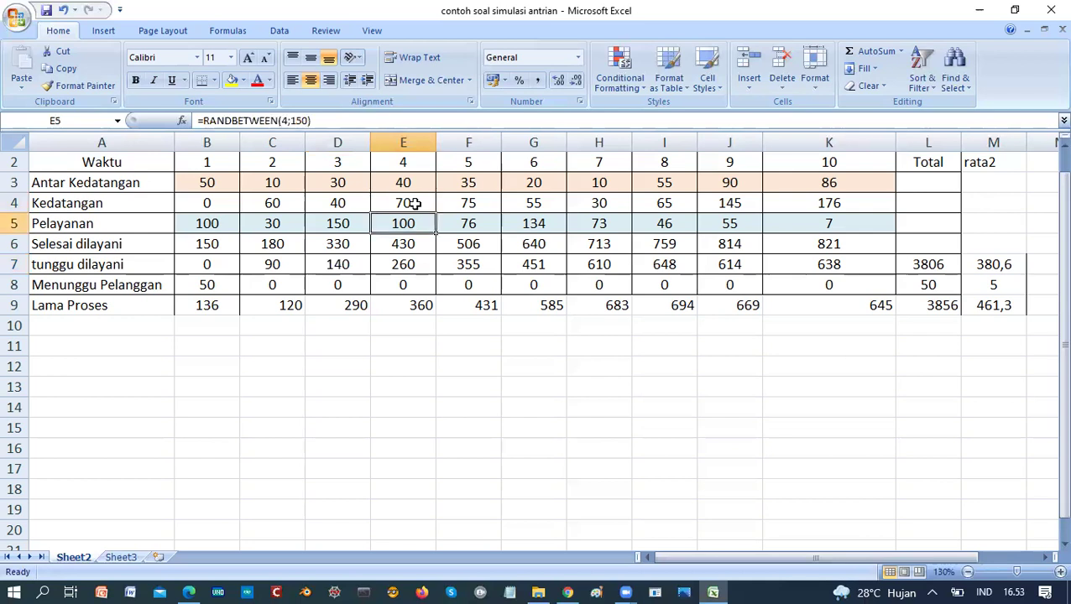
{"action": "type", "text": "5"}
{"action": "key", "text": "Return"}
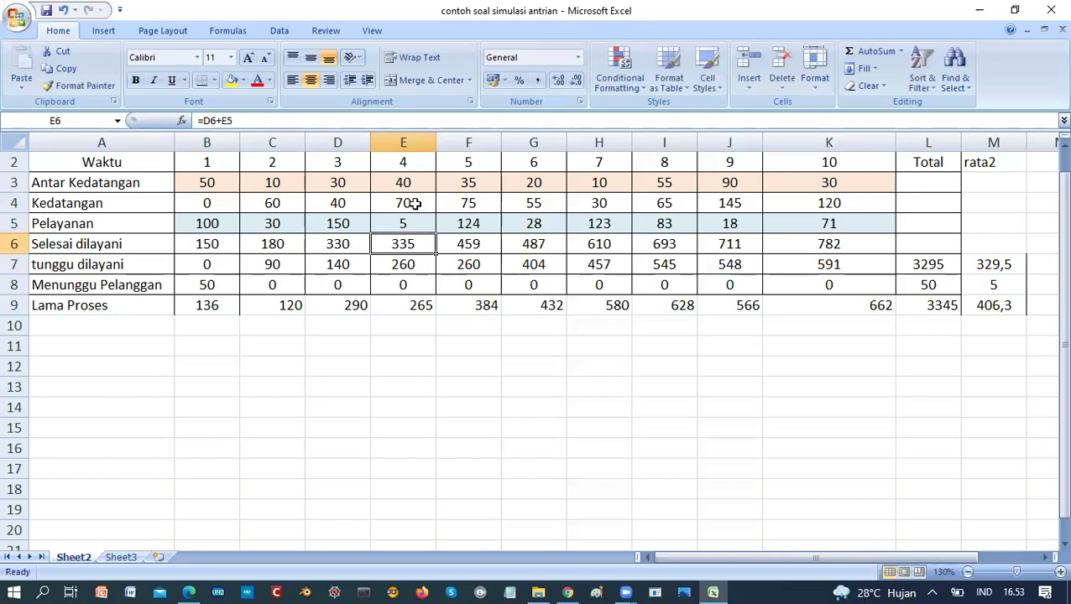
{"action": "key", "text": "Down"}
{"action": "key", "text": "Up"}
{"action": "key", "text": "Up"}
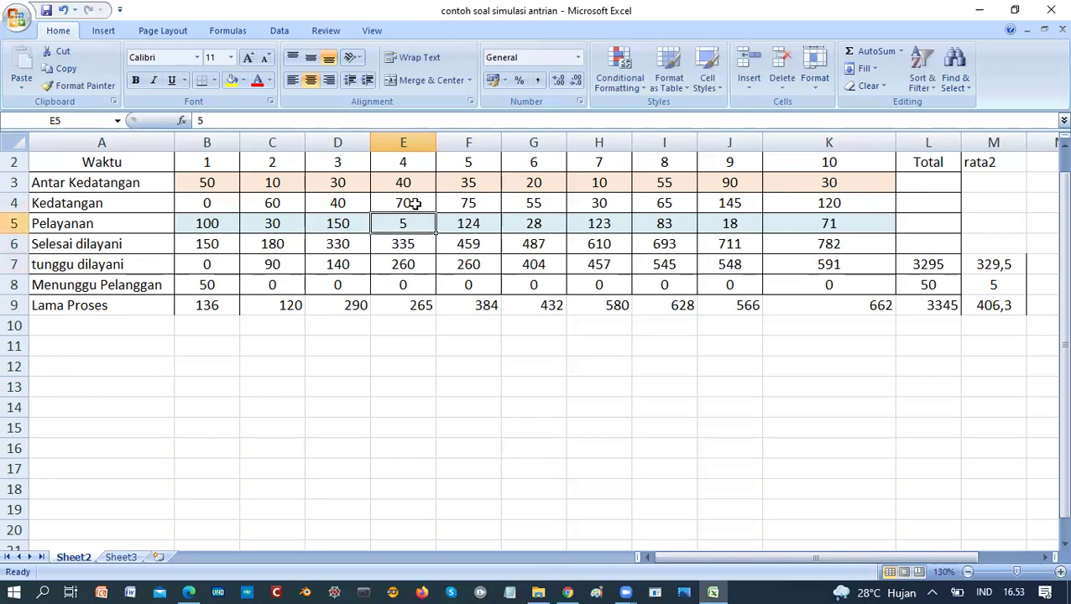
- Set the Pelayanan time of customer 5 to 5 and of customer 6 to 2
{"action": "key", "text": "Right"}
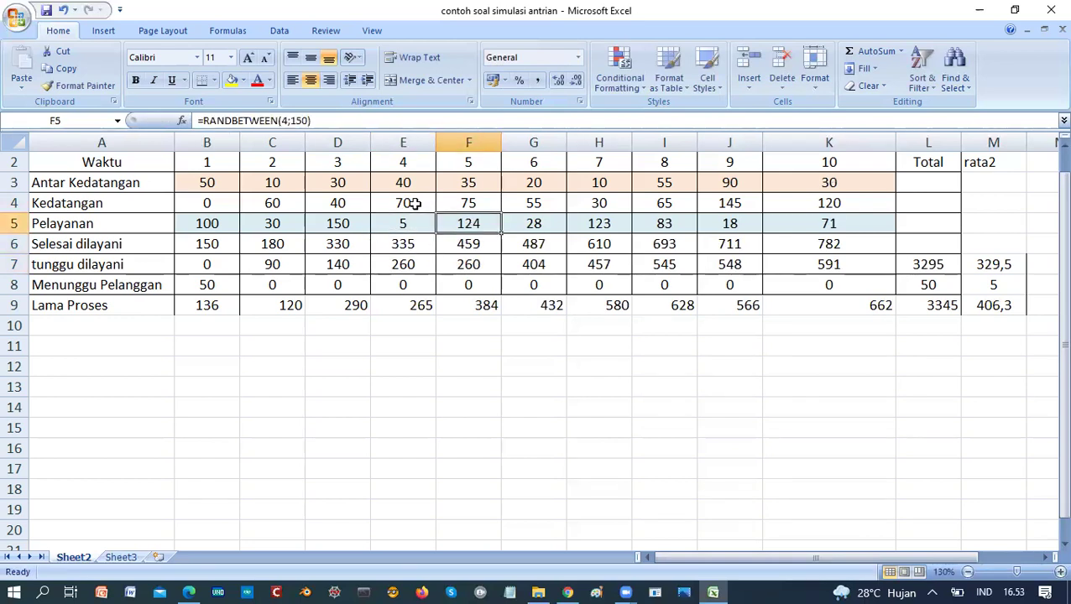
{"action": "type", "text": "5"}
{"action": "key", "text": "Return"}
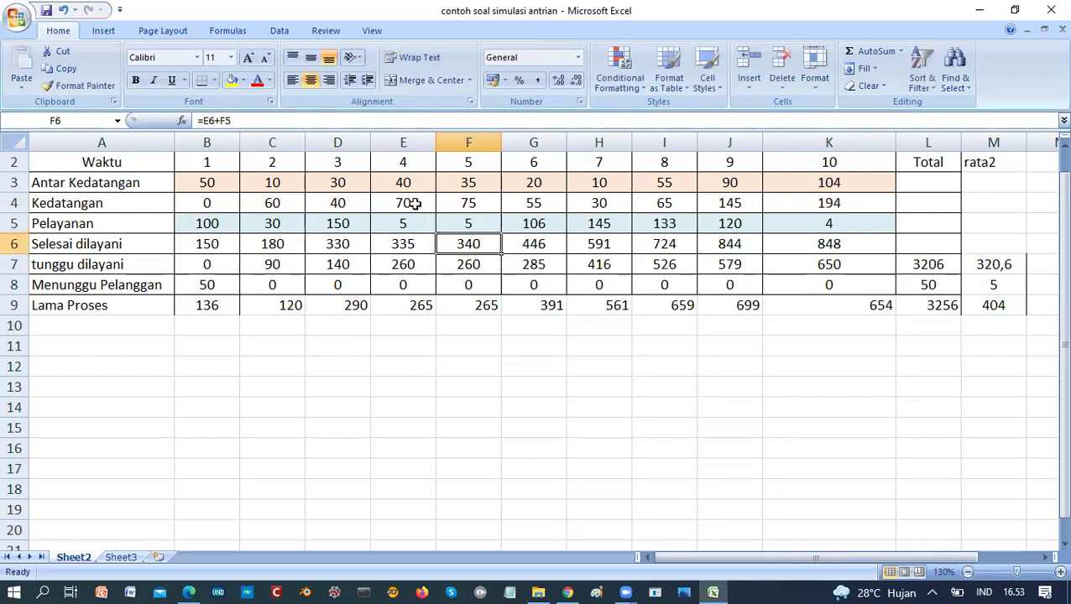
{"action": "key", "text": "Up"}
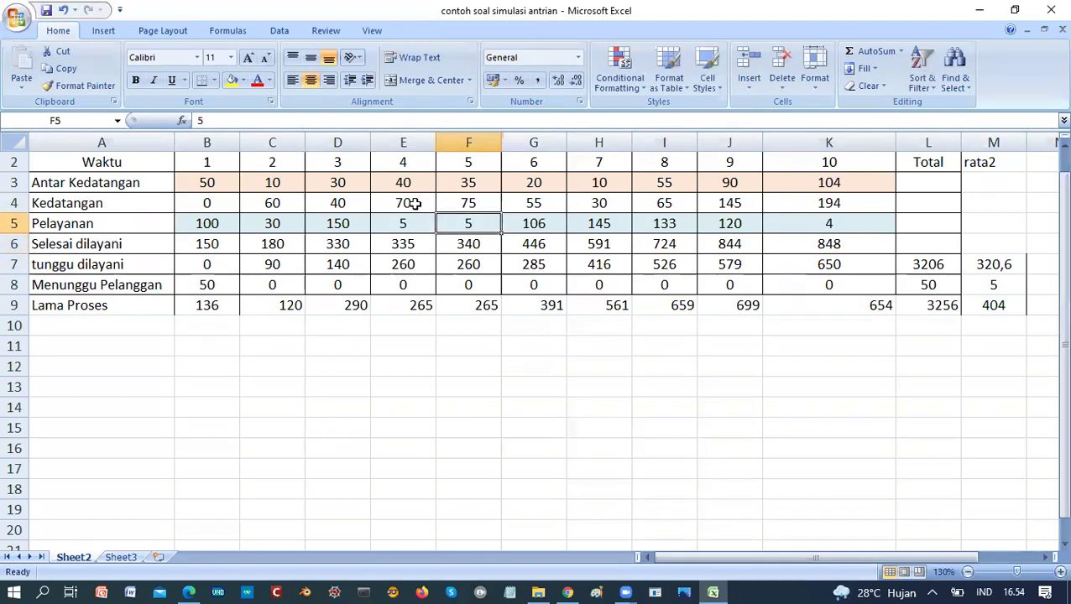
{"action": "key", "text": "Right"}
{"action": "type", "text": "2"}
{"action": "key", "text": "Return"}
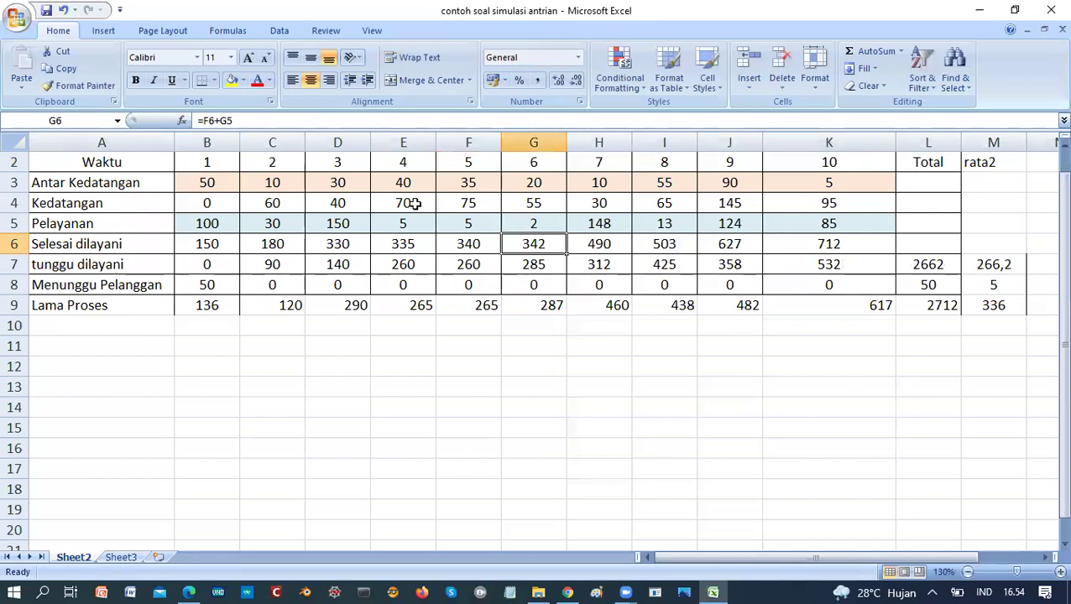
{"action": "key", "text": "Up"}
{"action": "key", "text": "Right"}
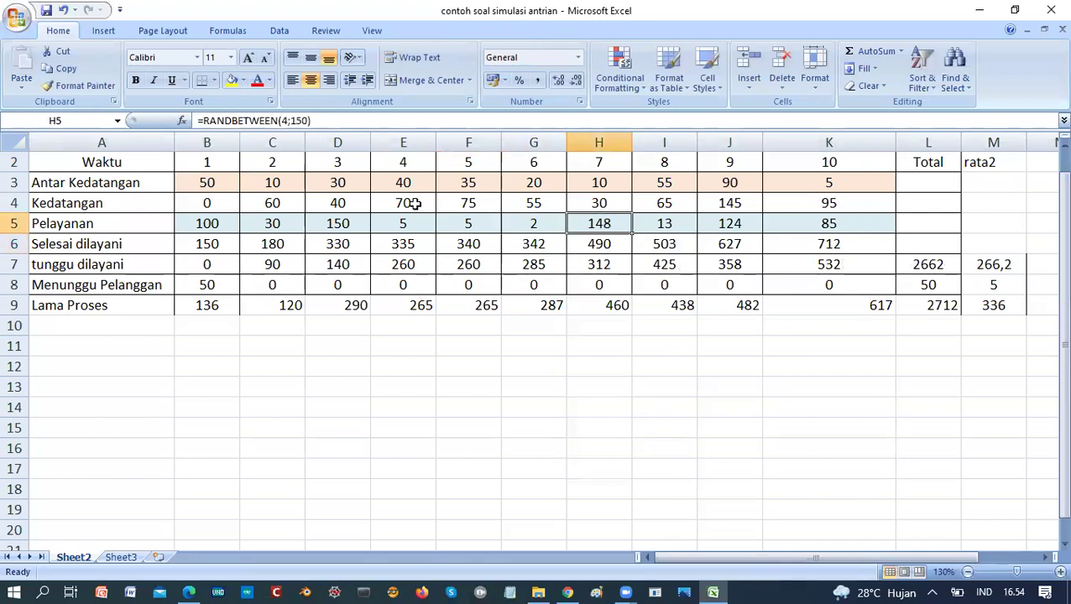
- Restore the =RANDBETWEEN(4;150) formula in the Pelayanan cells of customers 6, 5 and 4
{"action": "key", "text": "Left"}
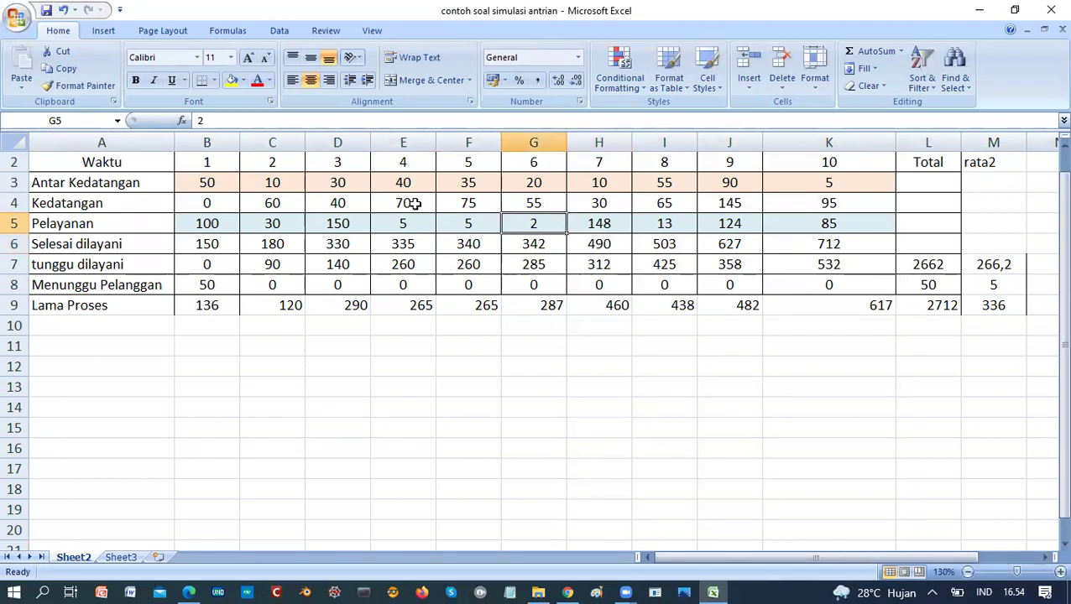
{"action": "type", "text": "=RANDBETWEEN(4;150)"}
{"action": "key", "text": "Left"}
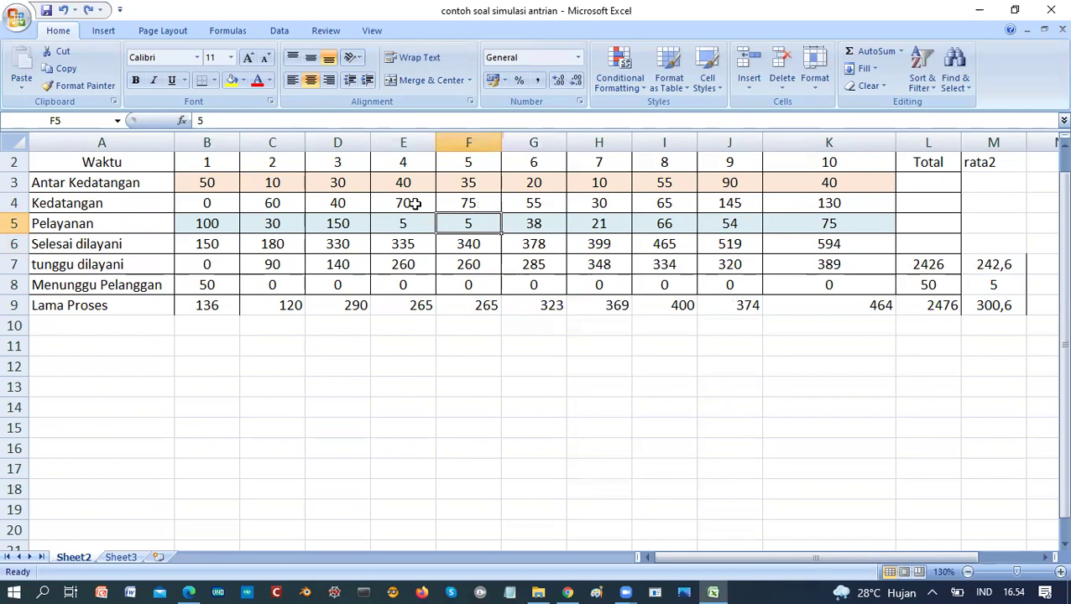
{"action": "type", "text": "=RANDBETWEEN(4;150)"}
{"action": "key", "text": "Left"}
{"action": "key", "text": "ctrl+v"}
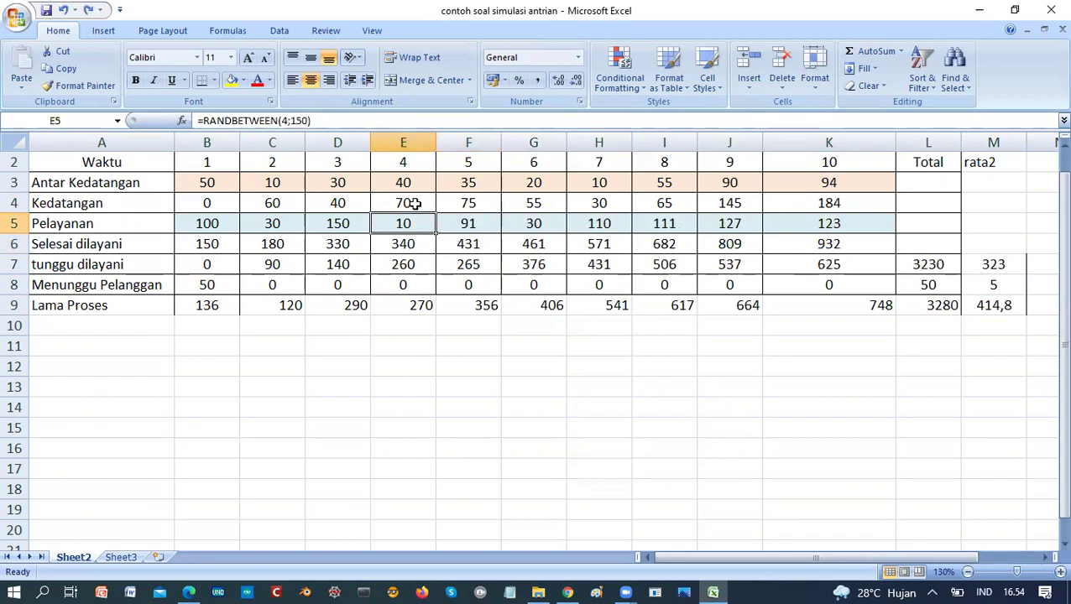
- Examine the tunggu dilayani formulas from customer 4 through customer 10
{"action": "key", "text": "Down"}
{"action": "key", "text": "Down"}
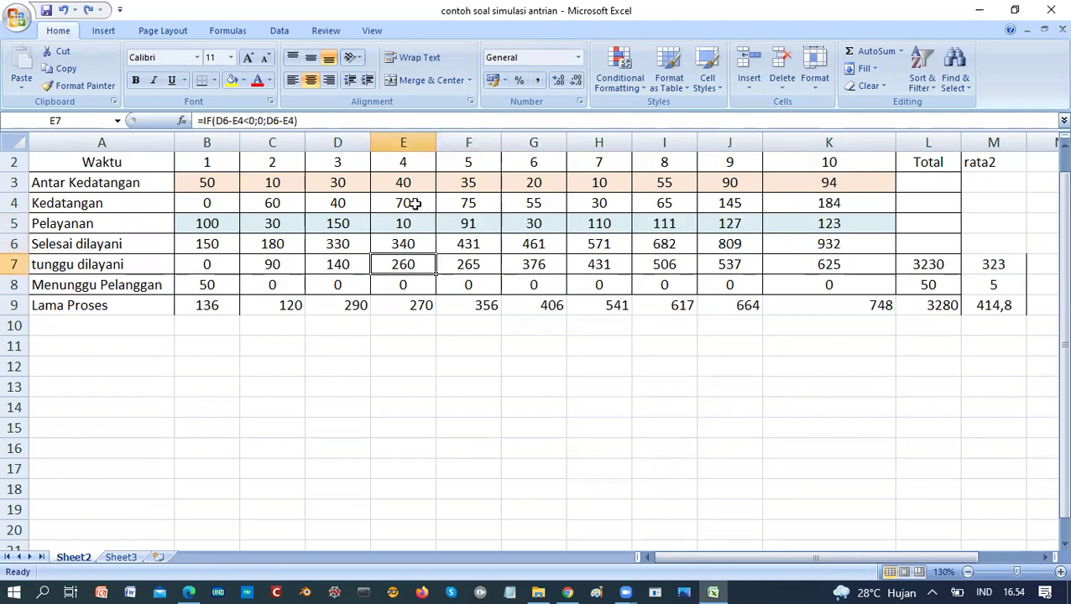
{"action": "key", "text": "Right"}
{"action": "key", "text": "Left"}
{"action": "key", "text": "Right"}
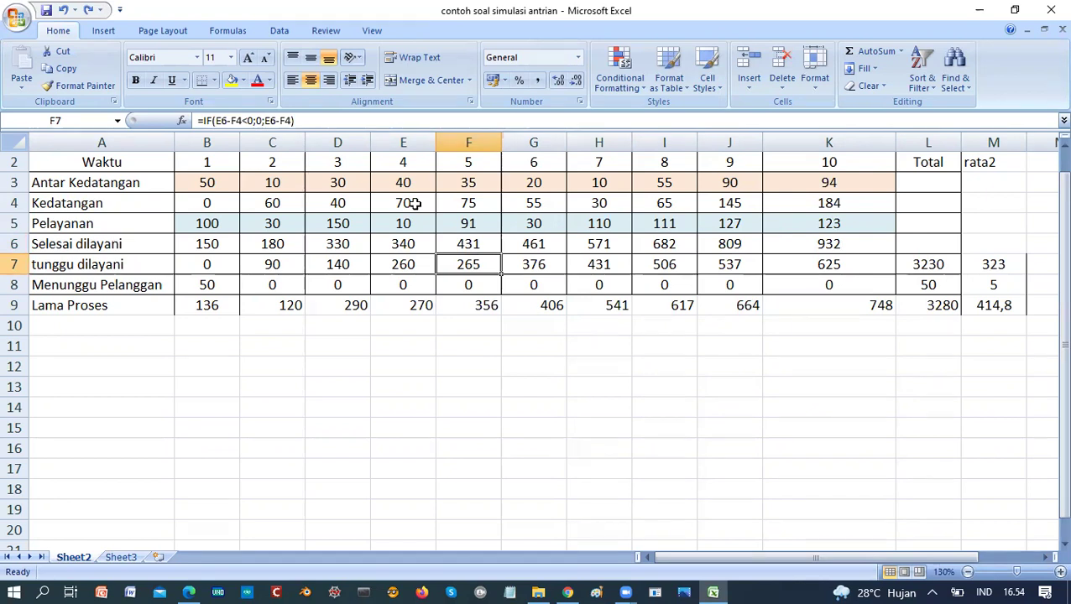
{"action": "key", "text": "Right"}
{"action": "key", "text": "Right"}
{"action": "key", "text": "Right"}
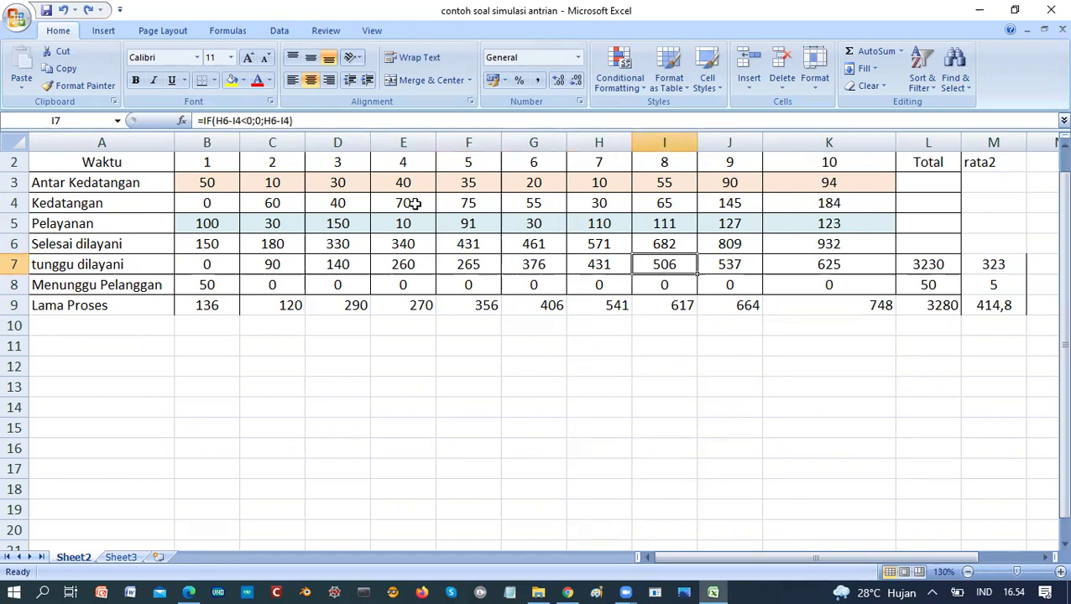
{"action": "key", "text": "Right"}
{"action": "key", "text": "Right"}
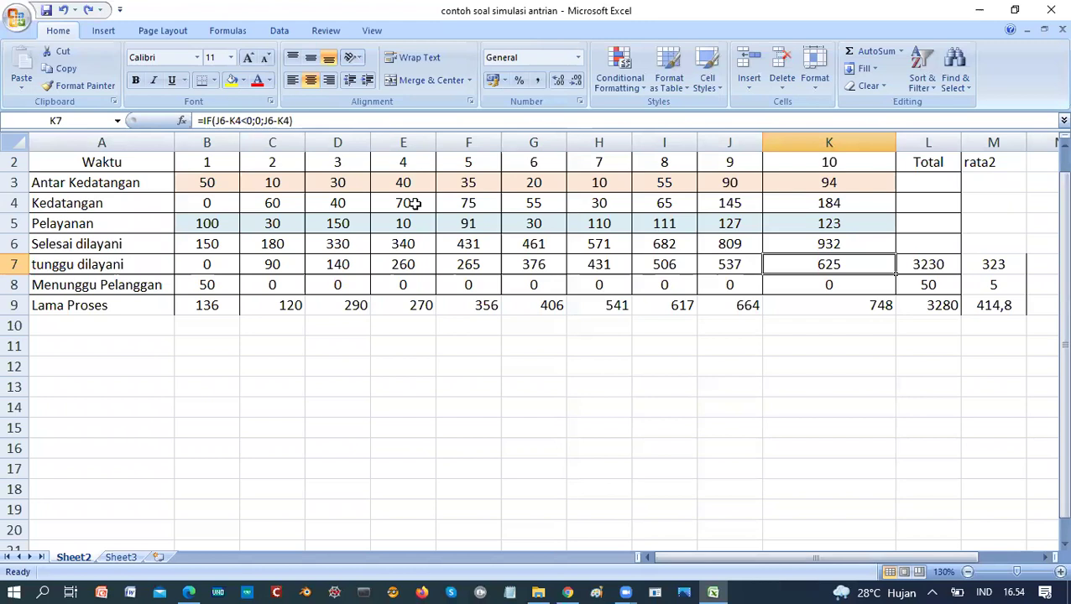
- Check customer 9's tunggu dilayani formula and trace its column upward through Selesai dilayani, Pelayanan and Kedatangan
{"action": "key", "text": "Left"}
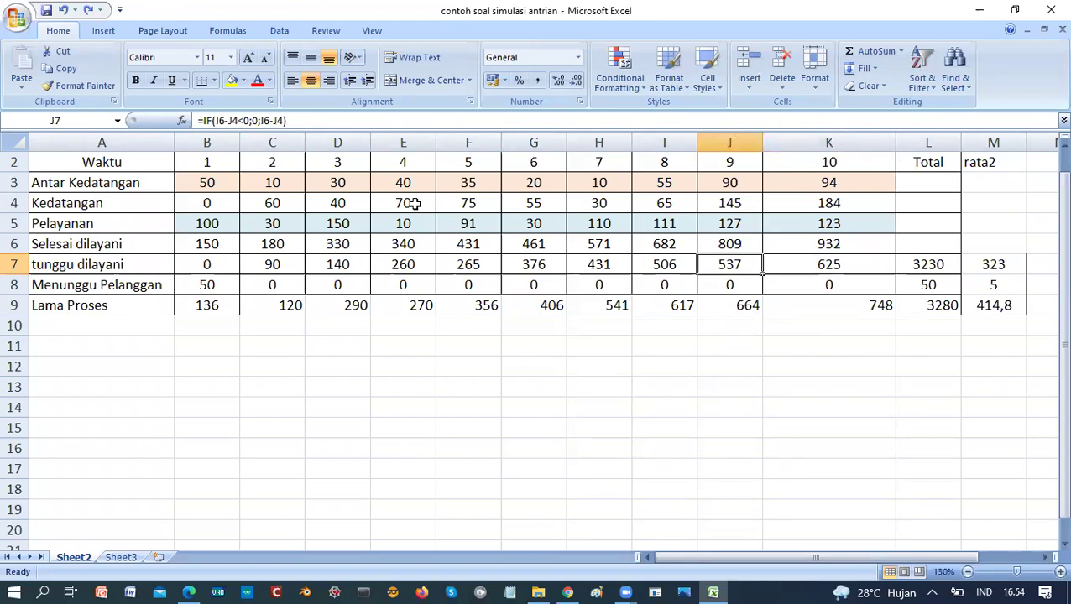
{"action": "key", "text": "Left"}
{"action": "key", "text": "Right"}
{"action": "key", "text": "Up"}
{"action": "key", "text": "Up"}
{"action": "key", "text": "Up"}
{"action": "key", "text": "Up"}
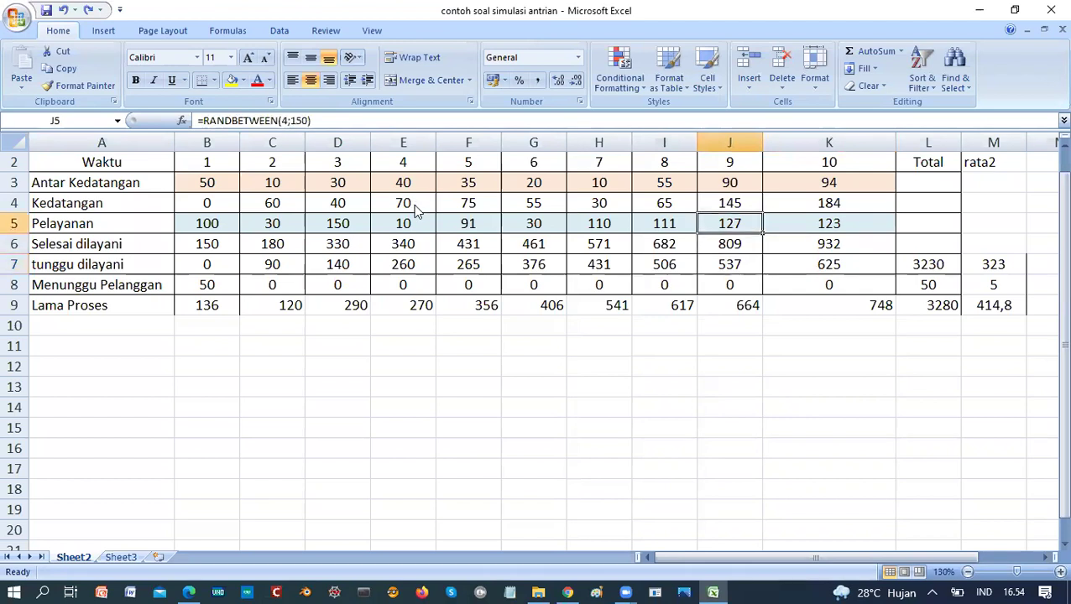
- Go down customer 9's column to recheck its rows, and move back to customer 4's Pelayanan cell
{"action": "key", "text": "Down"}
{"action": "key", "text": "Down"}
{"action": "key", "text": "Down"}
{"action": "key", "text": "Down"}
{"action": "key", "text": "Down"}
{"action": "key", "text": "Up"}
{"action": "key", "text": "Up"}
{"action": "key", "text": "Left"}
{"action": "key", "text": "Left"}
{"action": "key", "text": "Left"}
{"action": "key", "text": "Left"}
{"action": "key", "text": "Left"}
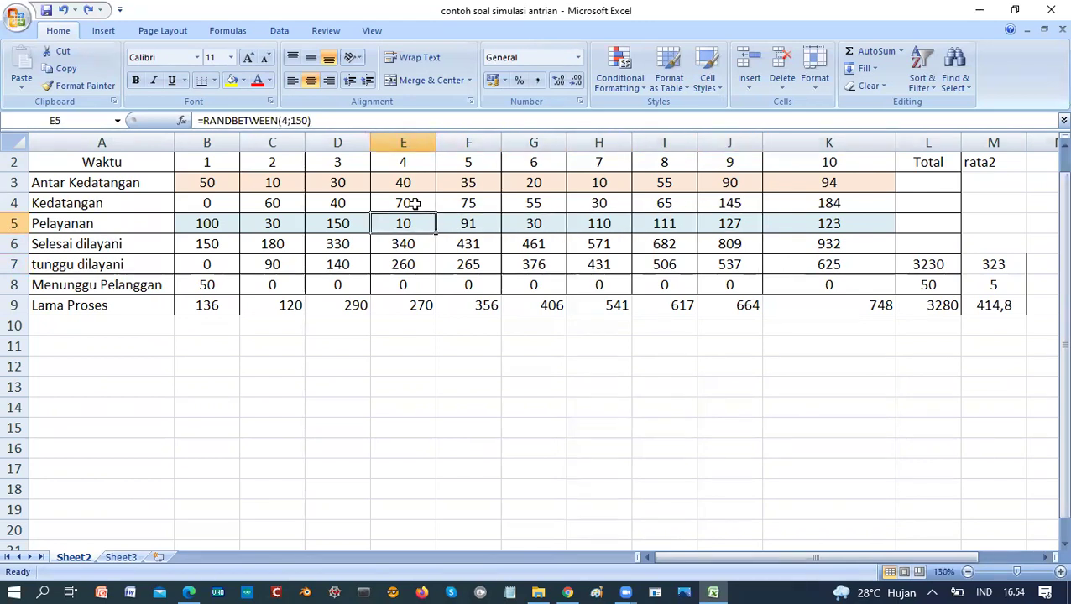
- Set the Pelayanan time of customer 4 to 2 and of customer 3 to 1
{"action": "key", "text": "F9"}
{"action": "key", "text": "Left"}
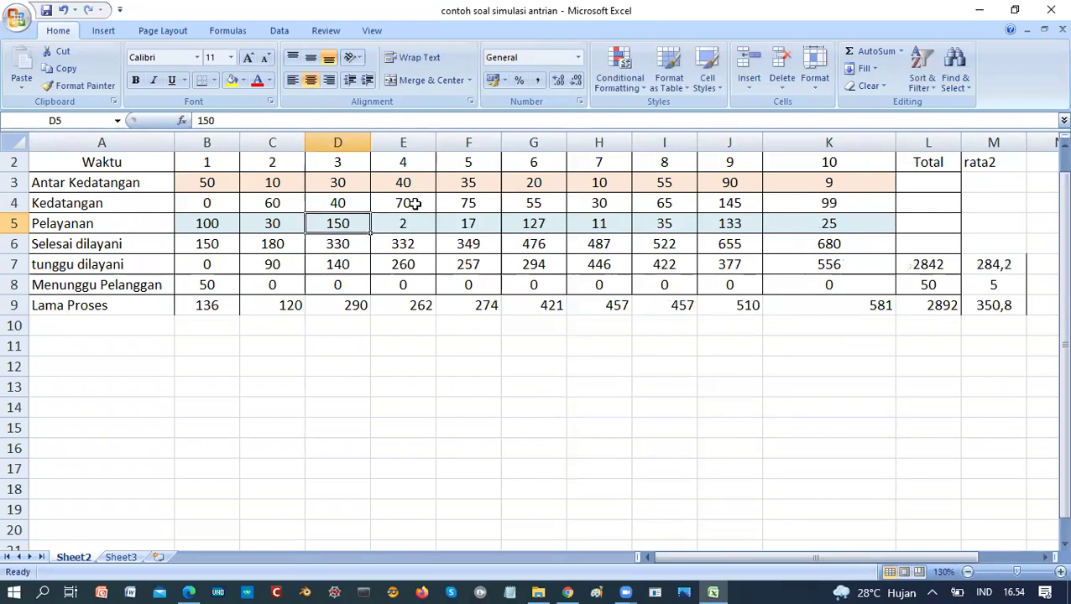
{"action": "type", "text": "2"}
{"action": "key", "text": "BackSpace"}
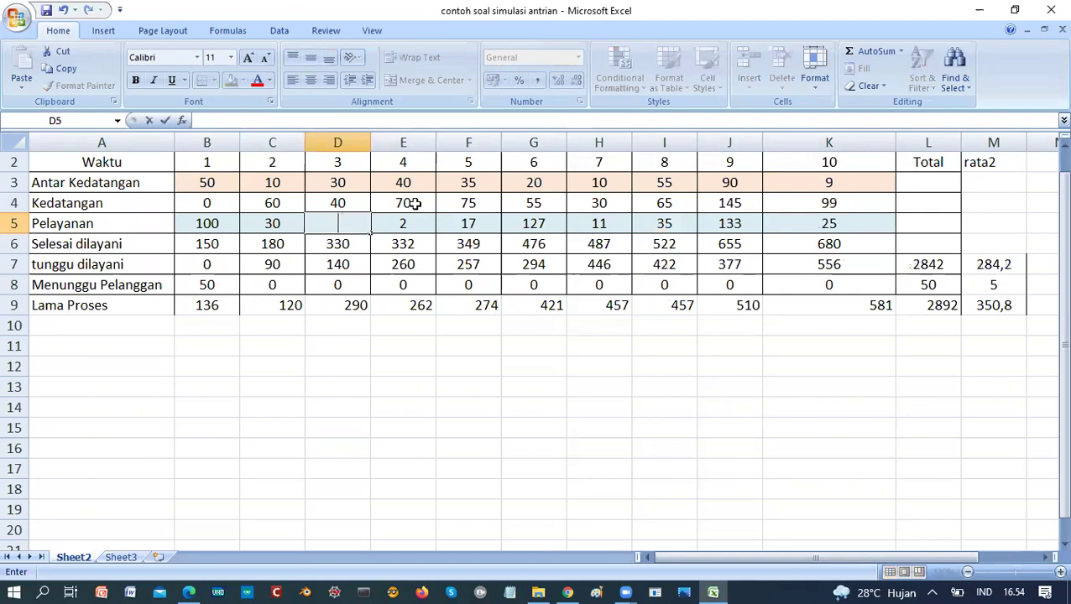
{"action": "type", "text": "1"}
{"action": "key", "text": "ctrl+Return"}
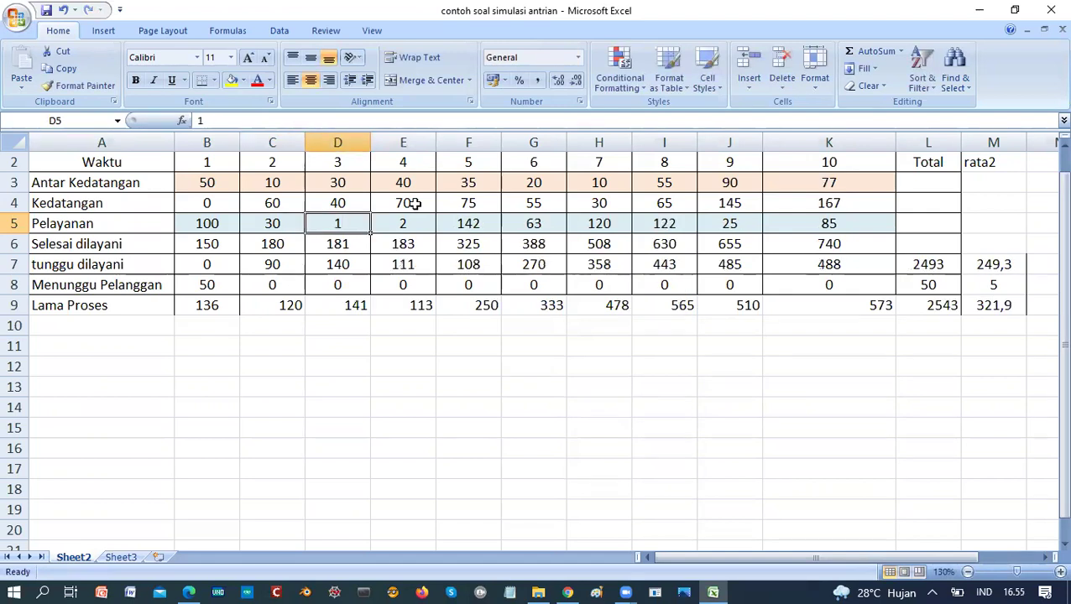
- Set the Pelayanan time of customer 5 to 5 and of customer 8 to 4
{"action": "key", "text": "Right"}
{"action": "key", "text": "Right"}
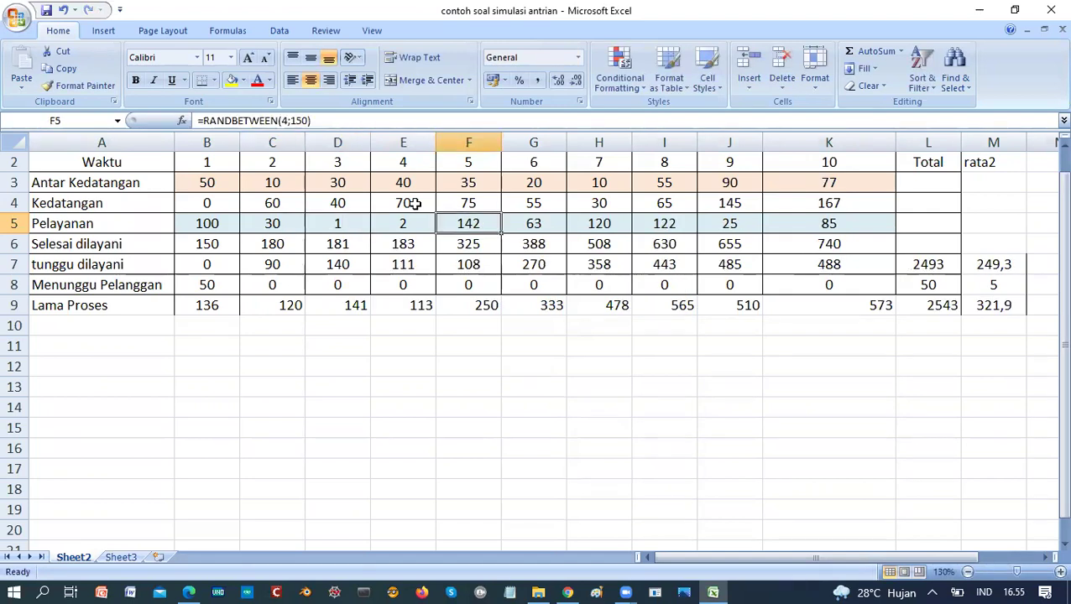
{"action": "type", "text": "5"}
{"action": "key", "text": "Right"}
{"action": "key", "text": "Right"}
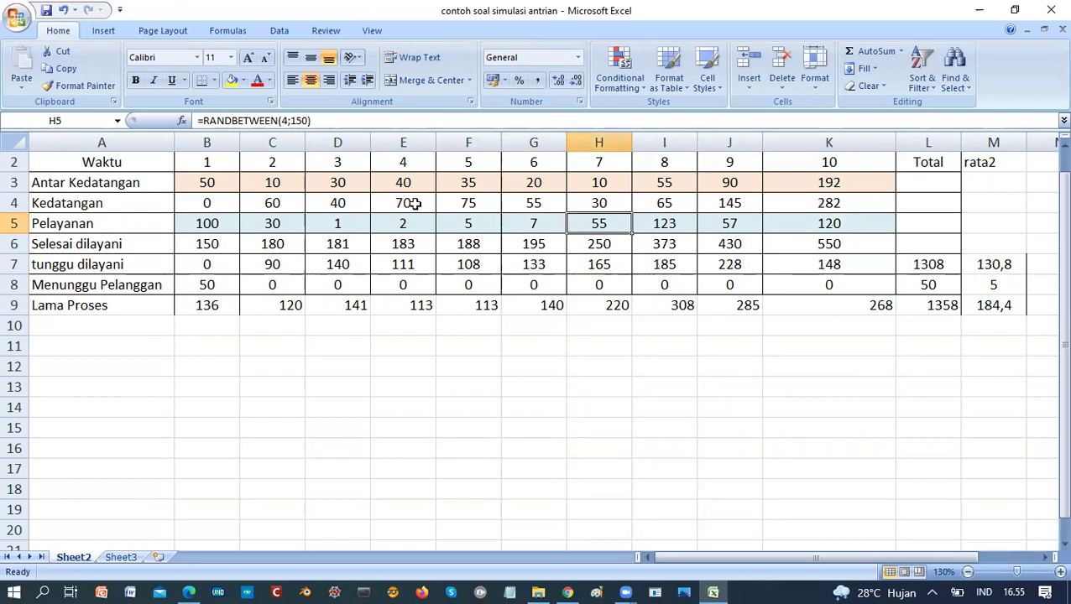
{"action": "key", "text": "Right"}
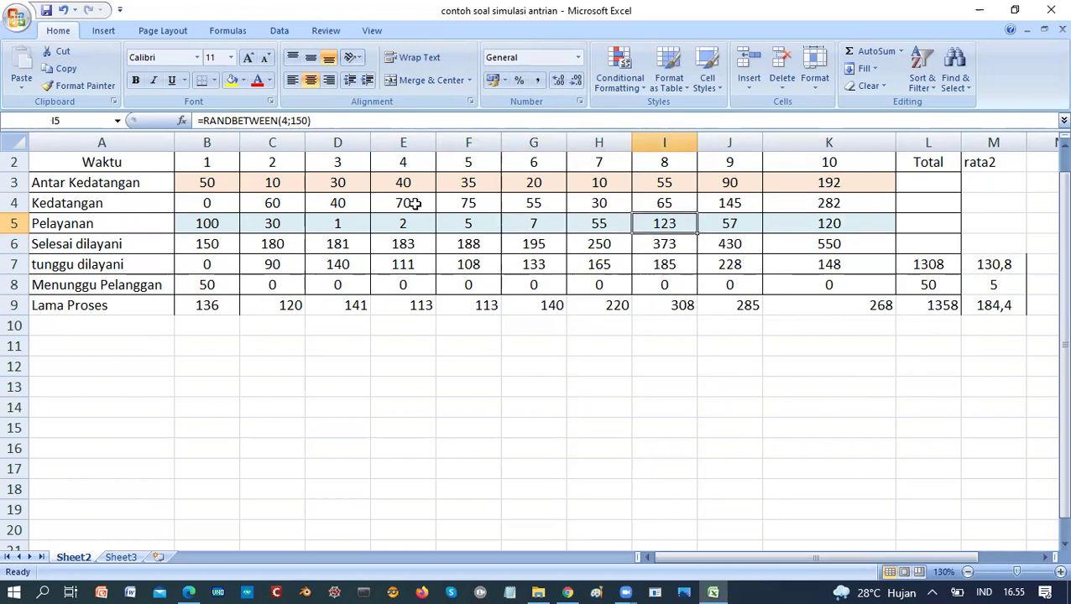
{"action": "type", "text": "4"}
{"action": "key", "text": "Right"}
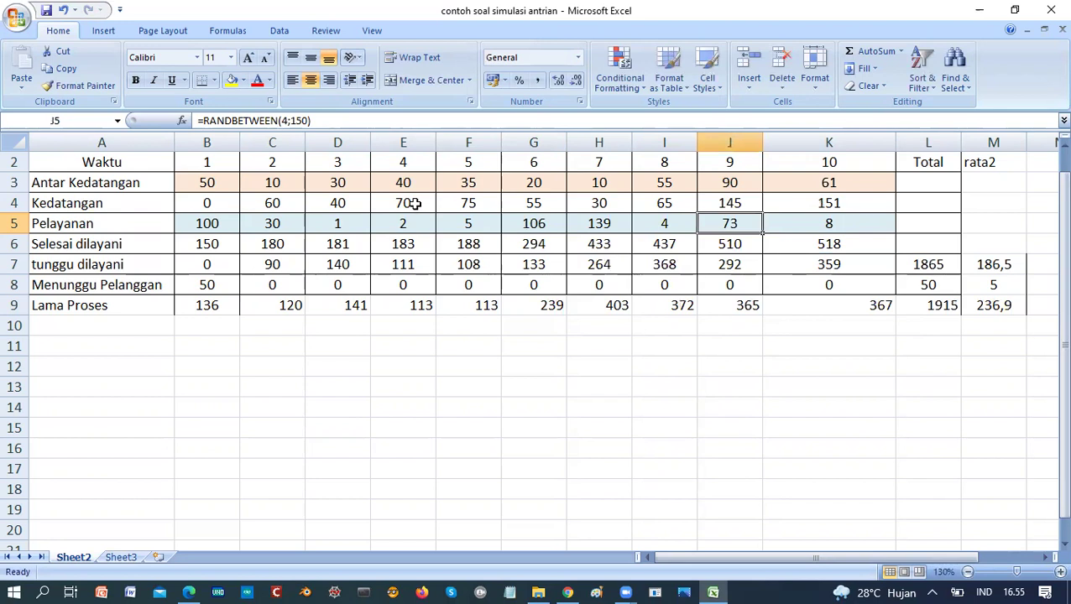
- Check customer 9's tunggu dilayani formula and trace its column up to the Antar Kedatangan row
{"action": "key", "text": "Down"}
{"action": "key", "text": "Down"}
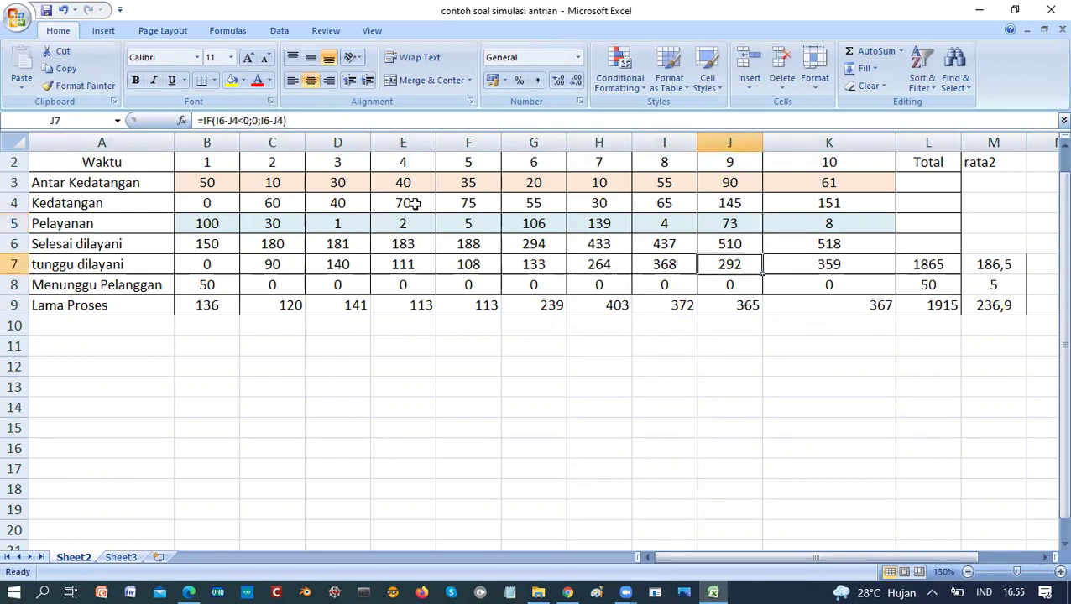
{"action": "key", "text": "Up"}
{"action": "key", "text": "Up"}
{"action": "key", "text": "Up"}
{"action": "key", "text": "Up"}
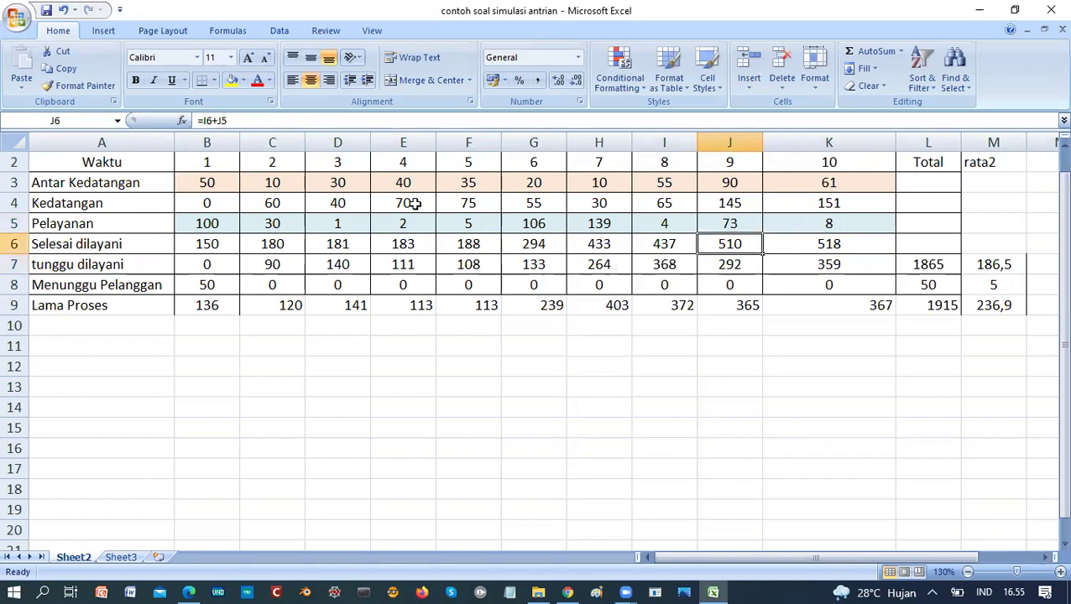
{"action": "key", "text": "Left"}
{"action": "key", "text": "Left"}
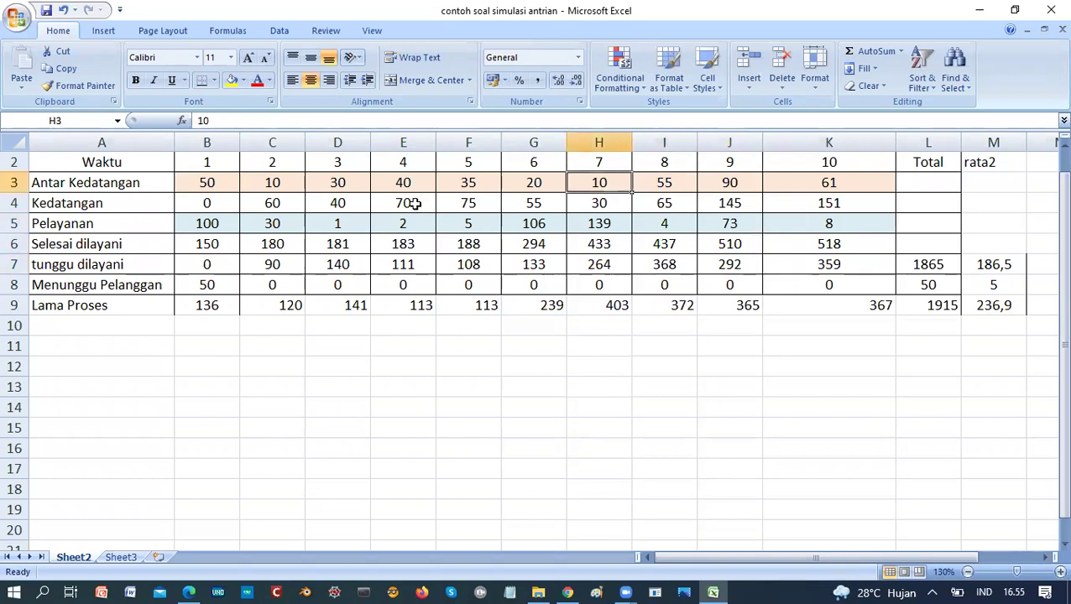
- Examine customer 6's Kedatangan and Selesai dilayani formulas
{"action": "key", "text": "Right"}
{"action": "key", "text": "Left"}
{"action": "key", "text": "Left"}
{"action": "key", "text": "Down"}
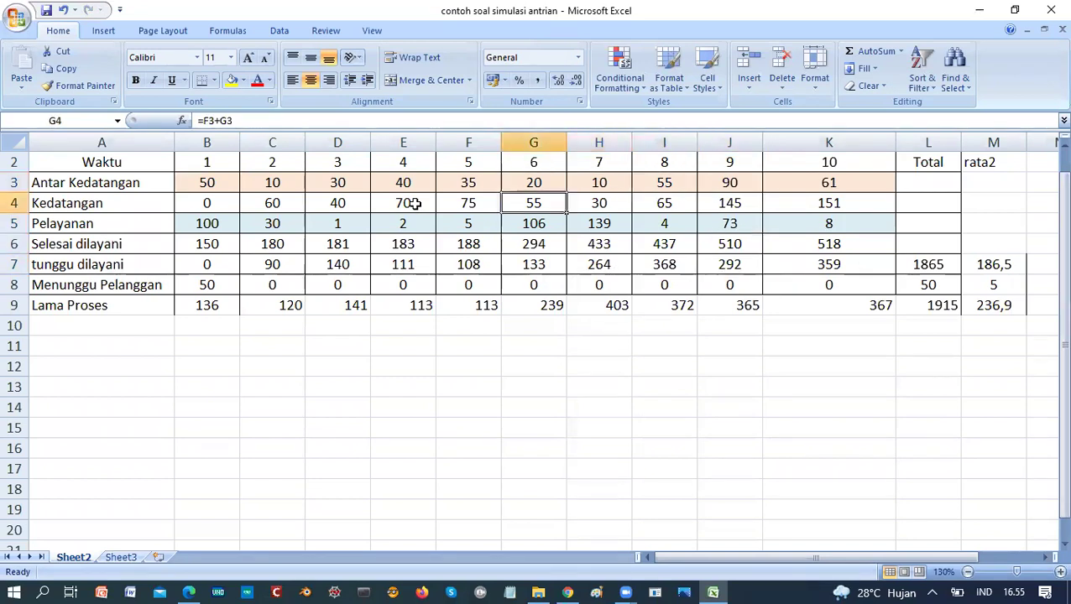
{"action": "key", "text": "Down"}
{"action": "key", "text": "Down"}
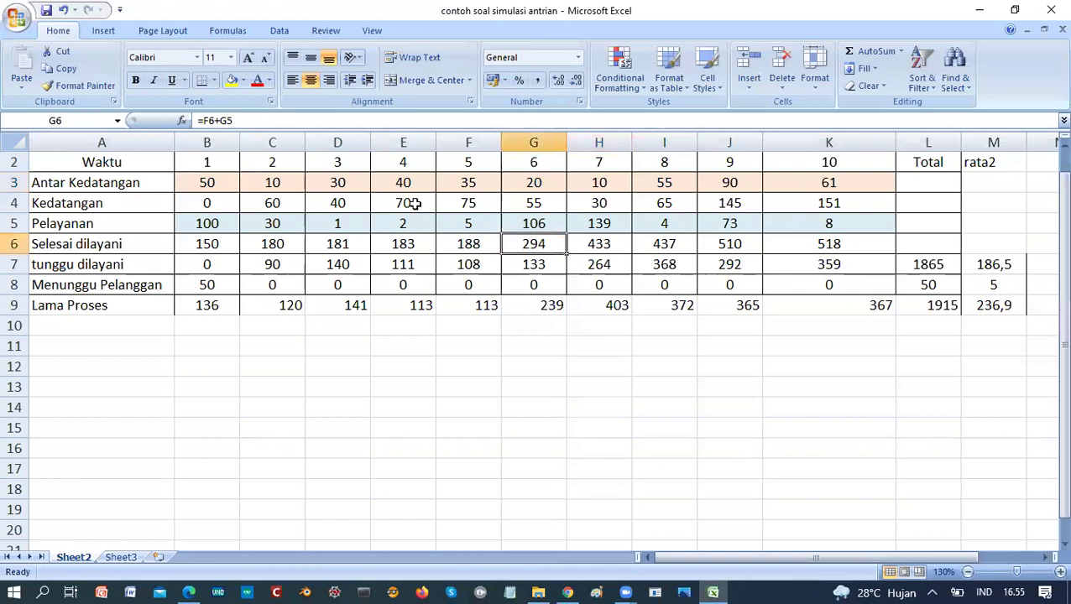
{"action": "key", "text": "Up"}
{"action": "key", "text": "Up"}
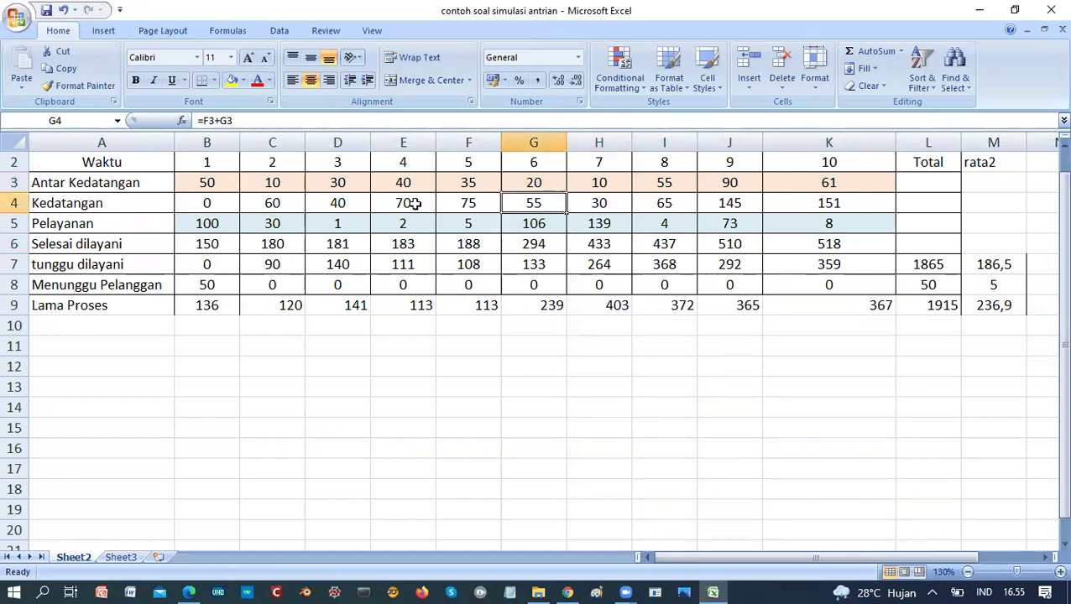
- Set the Pelayanan time of customer 1 to 6
{"action": "key", "text": "Down"}
{"action": "key", "text": "Left"}
{"action": "key", "text": "Left"}
{"action": "key", "text": "Left"}
{"action": "key", "text": "Left"}
{"action": "key", "text": "Left"}
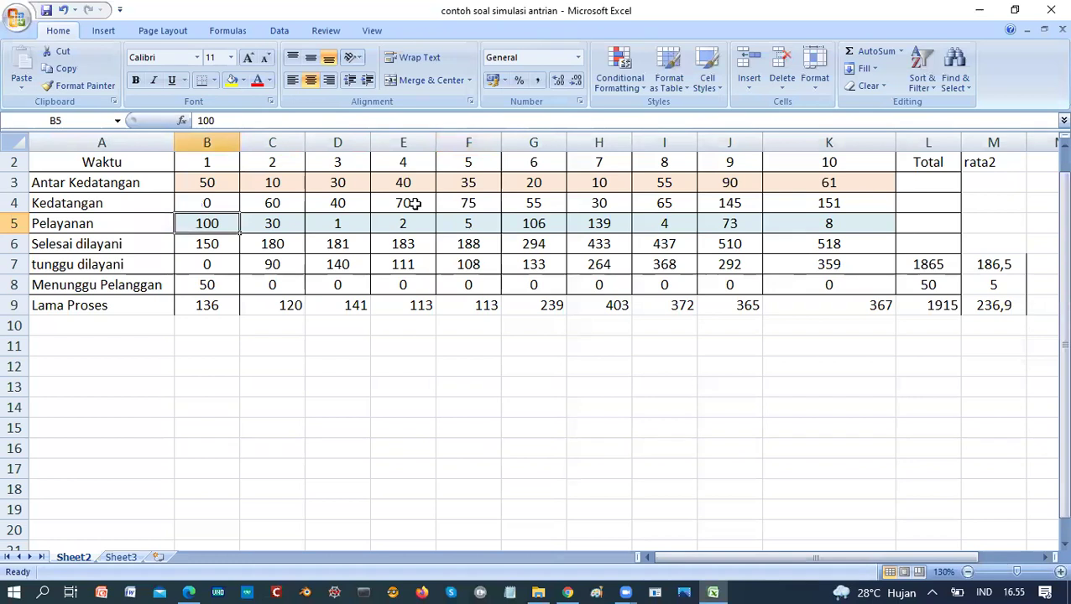
{"action": "type", "text": "6"}
{"action": "key", "text": "Right"}
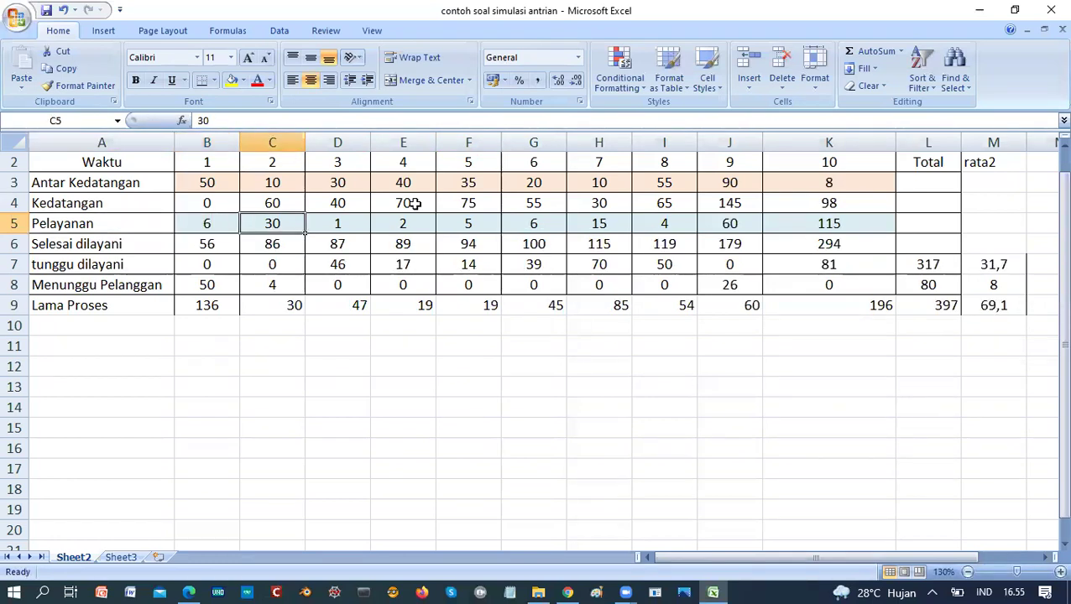
- Check customer 2's tunggu dilayani formula and return to customer 1's Pelayanan cell
{"action": "key", "text": "Down"}
{"action": "key", "text": "Down"}
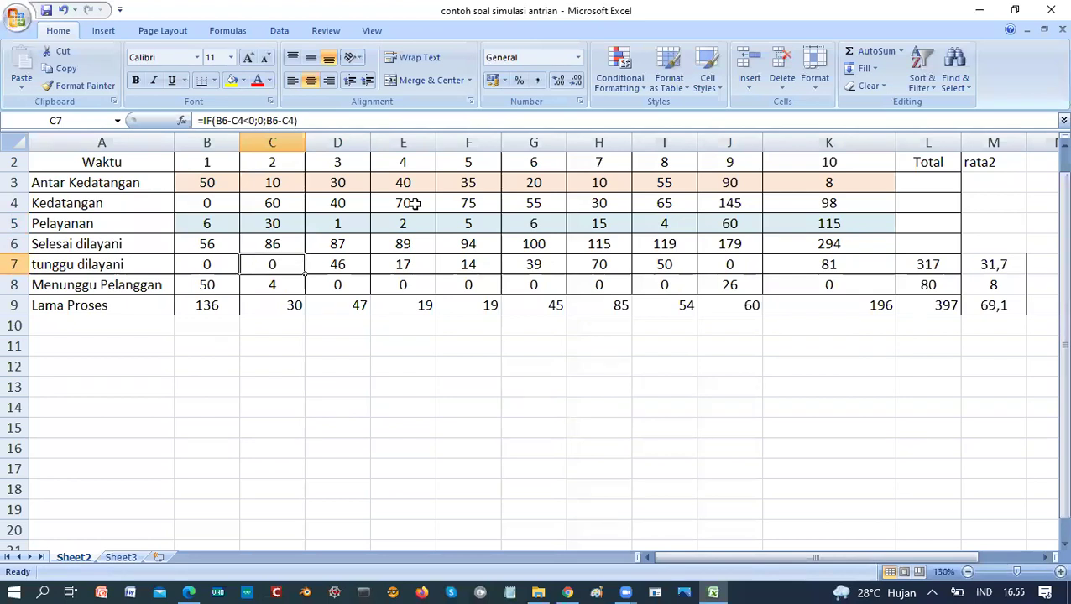
{"action": "key", "text": "Up"}
{"action": "key", "text": "Up"}
{"action": "key", "text": "Left"}
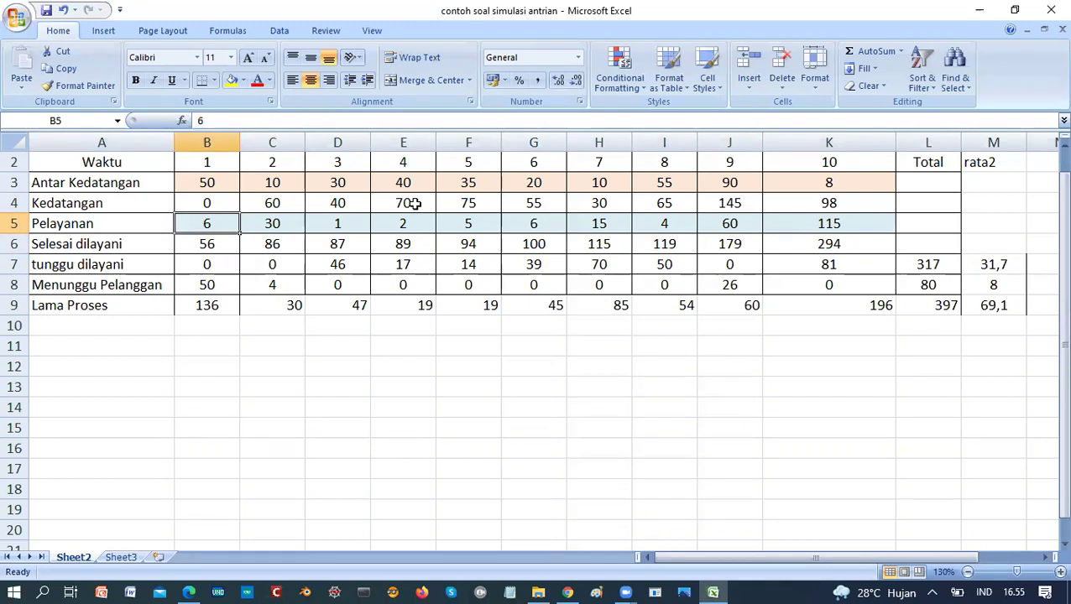
- Go along the Pelayanan row to customer 6 and examine the tunggu dilayani formulas of customers 6 through 9
{"action": "key", "text": "Right"}
{"action": "key", "text": "Right"}
{"action": "key", "text": "Right"}
{"action": "key", "text": "Right"}
{"action": "key", "text": "Right"}
{"action": "key", "text": "Right"}
{"action": "key", "text": "Left"}
{"action": "key", "text": "Down"}
{"action": "key", "text": "Down"}
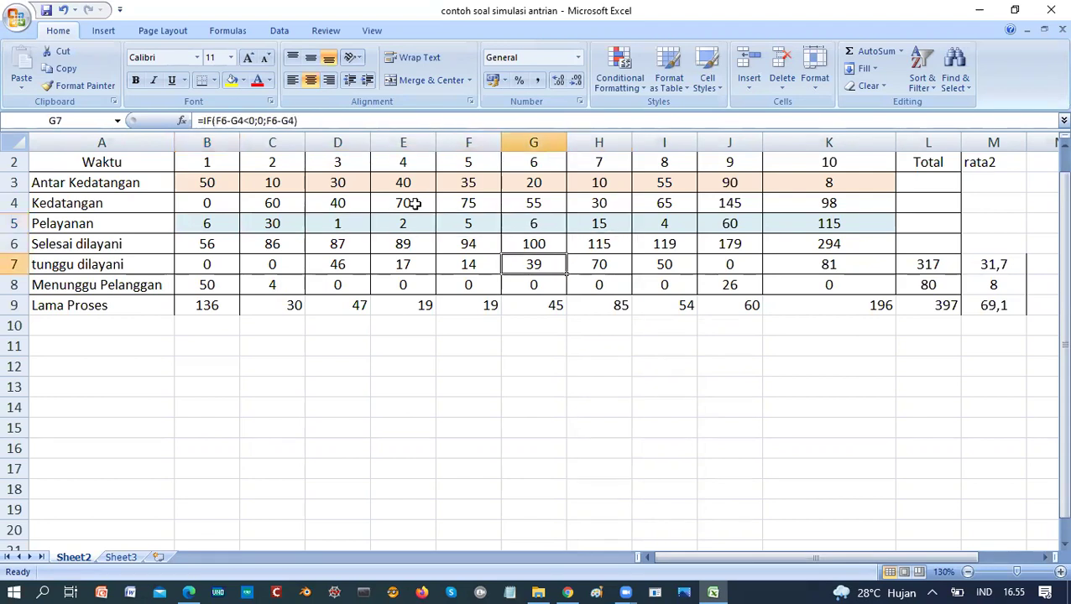
{"action": "key", "text": "Right"}
{"action": "key", "text": "Right"}
{"action": "key", "text": "Right"}
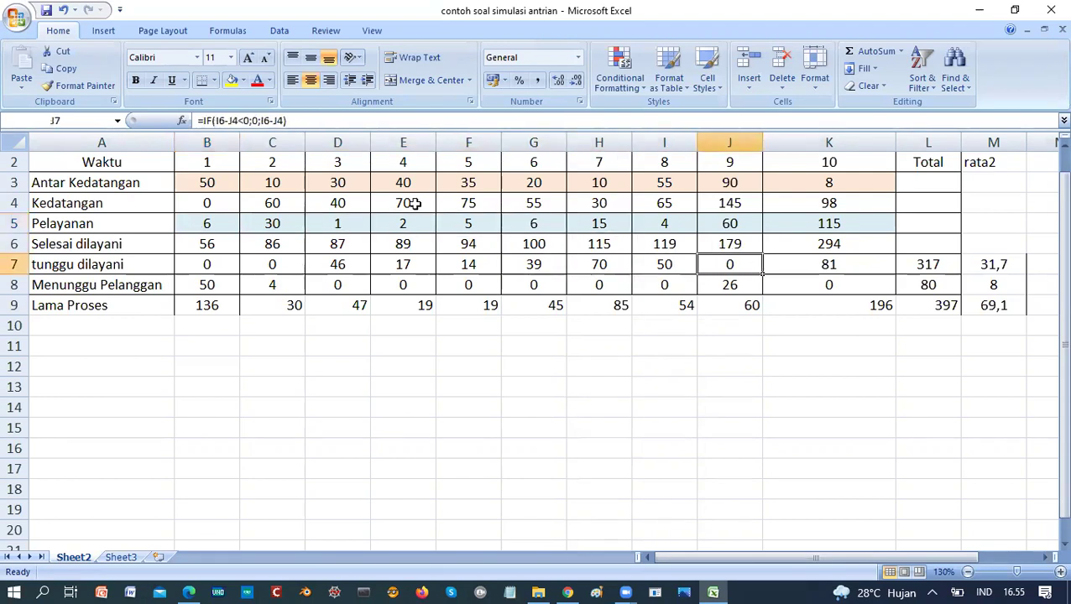
- Go back through the tunggu dilayani formulas to customer 2 and up to that customer's Pelayanan value
{"action": "key", "text": "Left"}
{"action": "key", "text": "Left"}
{"action": "key", "text": "Left"}
{"action": "key", "text": "Left"}
{"action": "key", "text": "Left"}
{"action": "key", "text": "Left"}
{"action": "key", "text": "Left"}
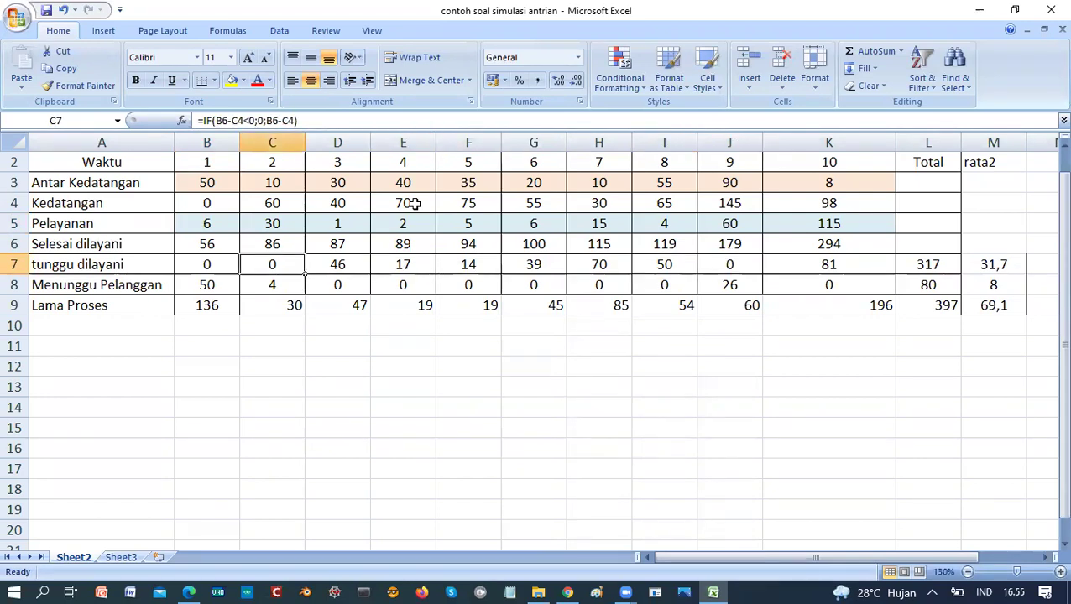
{"action": "key", "text": "Up"}
{"action": "key", "text": "Up"}
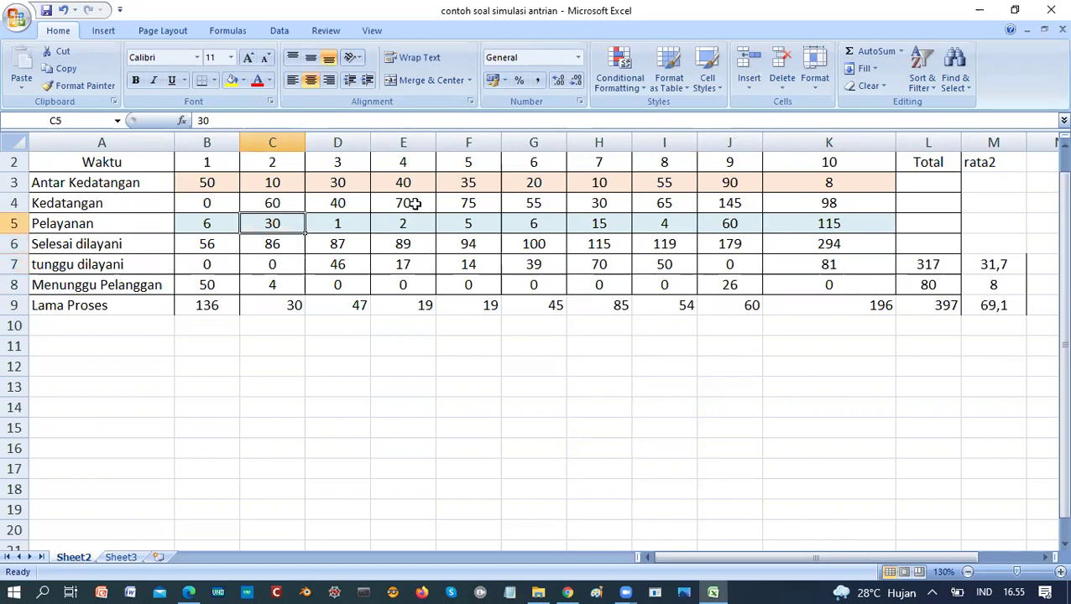
- Change customer 10's Pelayanan formula to =RANDBETWEEN(4;15)
{"action": "key", "text": "Right"}
{"action": "key", "text": "Right"}
{"action": "key", "text": "Right"}
{"action": "key", "text": "Right"}
{"action": "key", "text": "Right"}
{"action": "key", "text": "Right"}
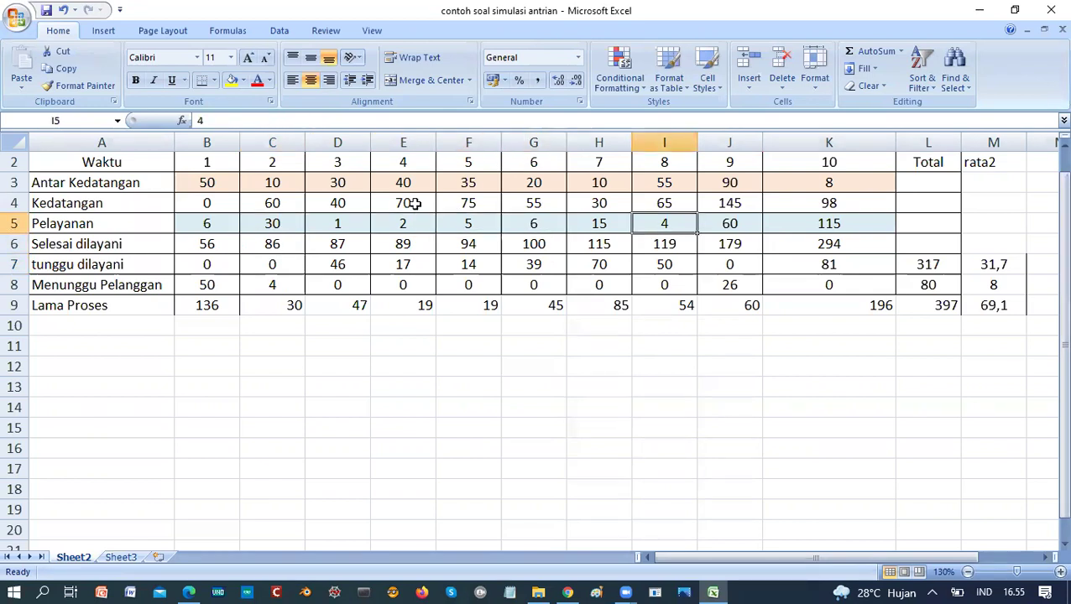
{"action": "key", "text": "Right"}
{"action": "key", "text": "Right"}
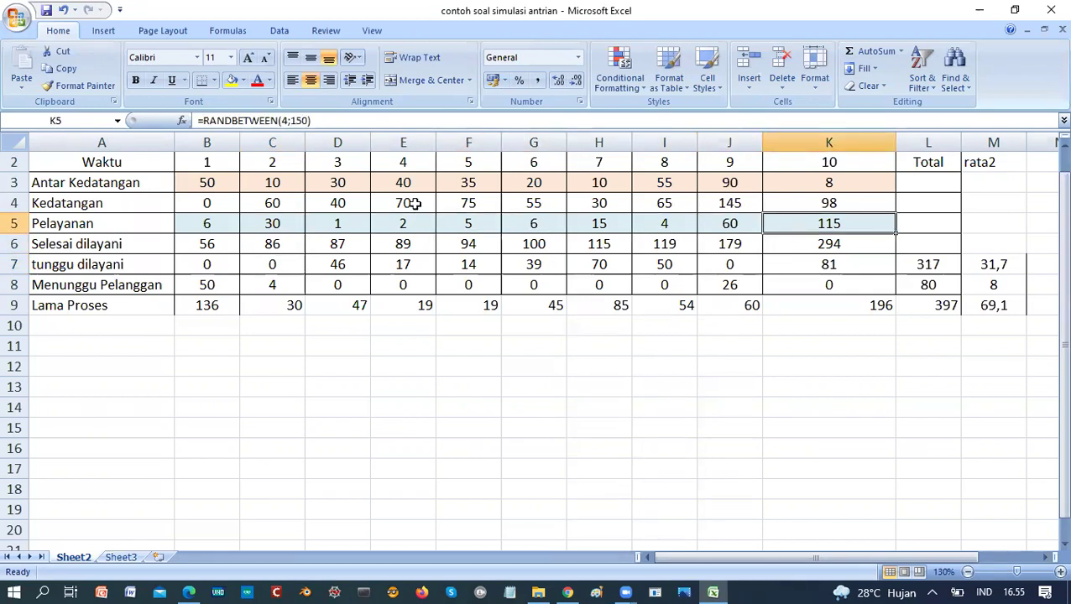
{"action": "left_click", "coordinate": [304, 121]}
{"action": "left_click", "coordinate": [391, 118]}
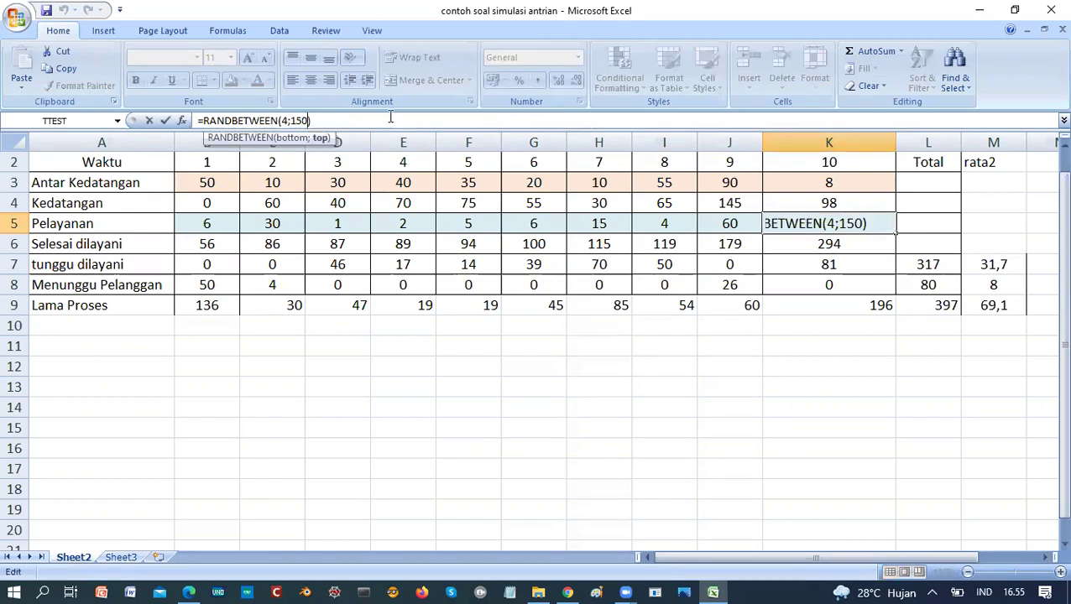
{"action": "key", "text": "Delete"}
{"action": "key", "text": "BackSpace"}
{"action": "key", "text": "Return"}
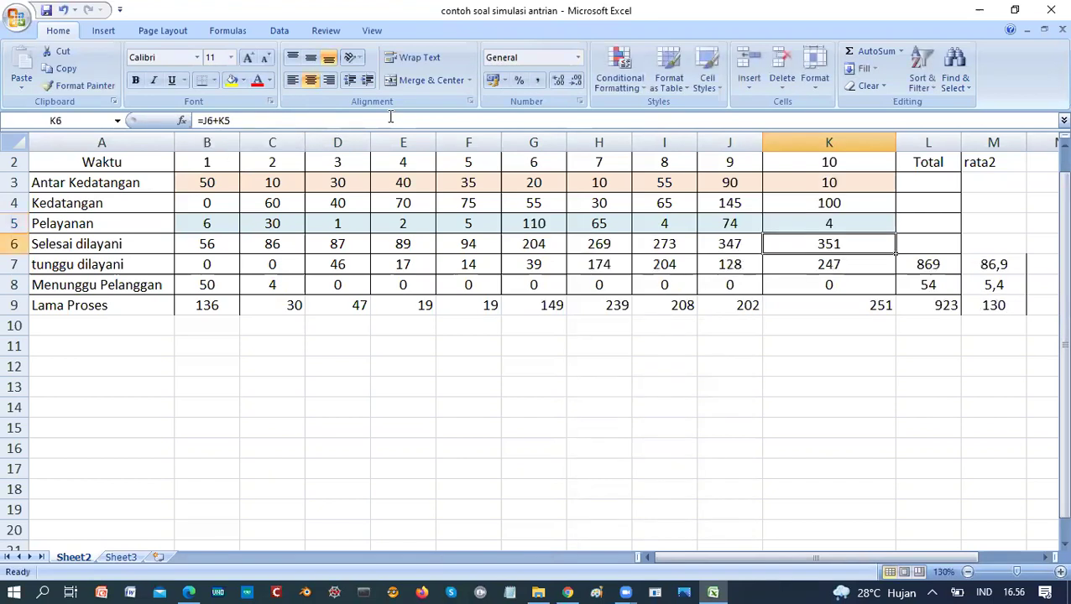
- Copy customer 10's Pelayanan formula into the Pelayanan cells of all customers from 1 to 10
{"action": "key", "text": "Up"}
{"action": "key", "text": "ctrl+c"}
{"action": "key", "text": "shift+Left"}
{"action": "key", "text": "shift+Left"}
{"action": "key", "text": "shift+Left"}
{"action": "key", "text": "shift+Left"}
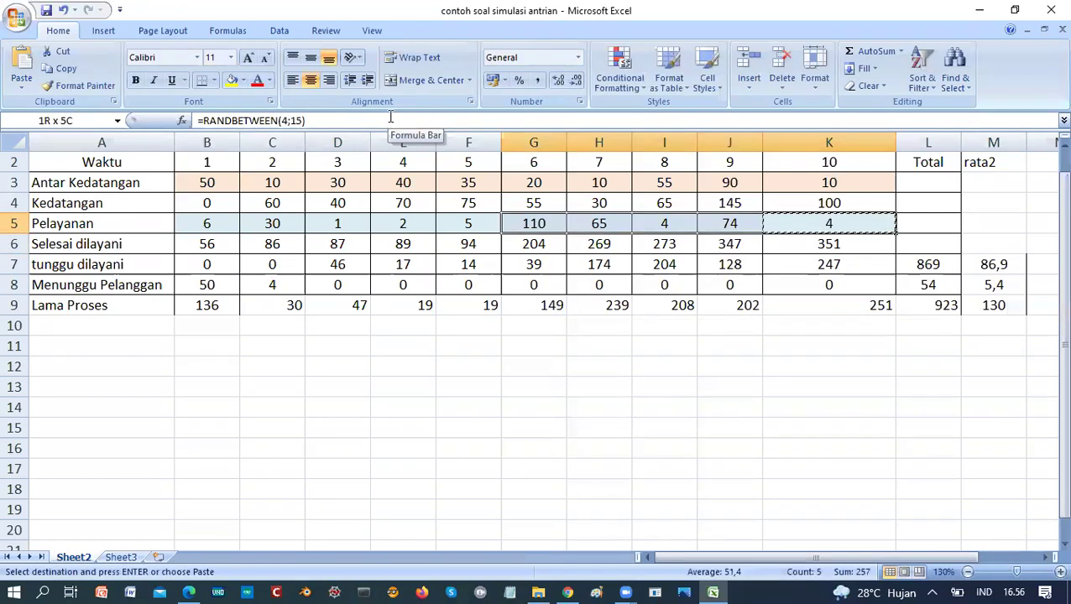
{"action": "key", "text": "shift+Left"}
{"action": "key", "text": "shift+Left"}
{"action": "key", "text": "shift+Left"}
{"action": "key", "text": "shift+Left"}
{"action": "key", "text": "shift+Left"}
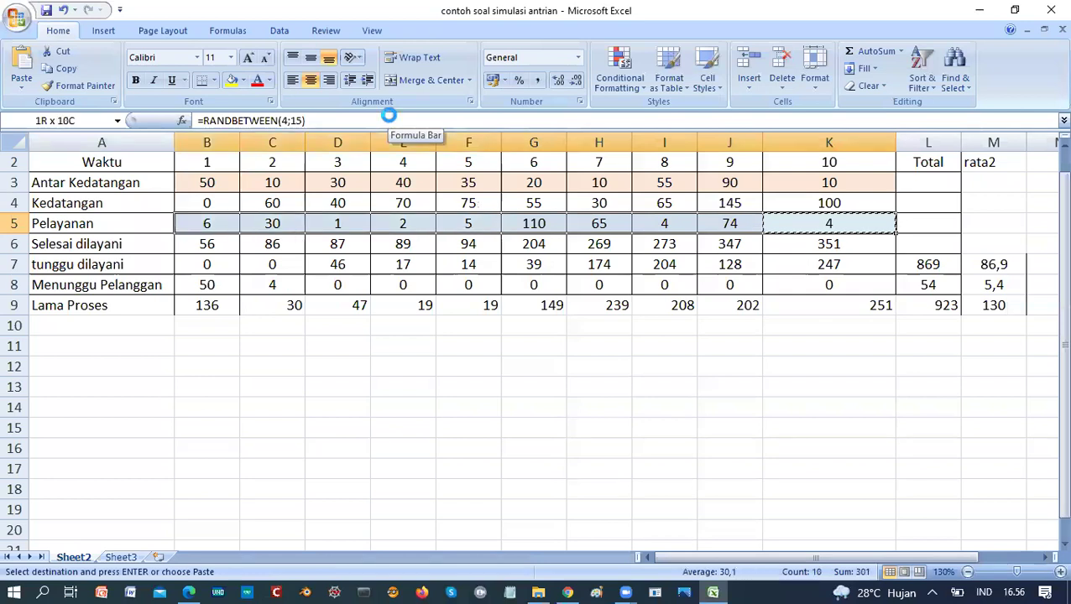
{"action": "key", "text": "Return"}
- Examine the tunggu dilayani formulas from customer 10 back to customer 2, and return to customer 4
{"action": "key", "text": "Down"}
{"action": "key", "text": "Down"}
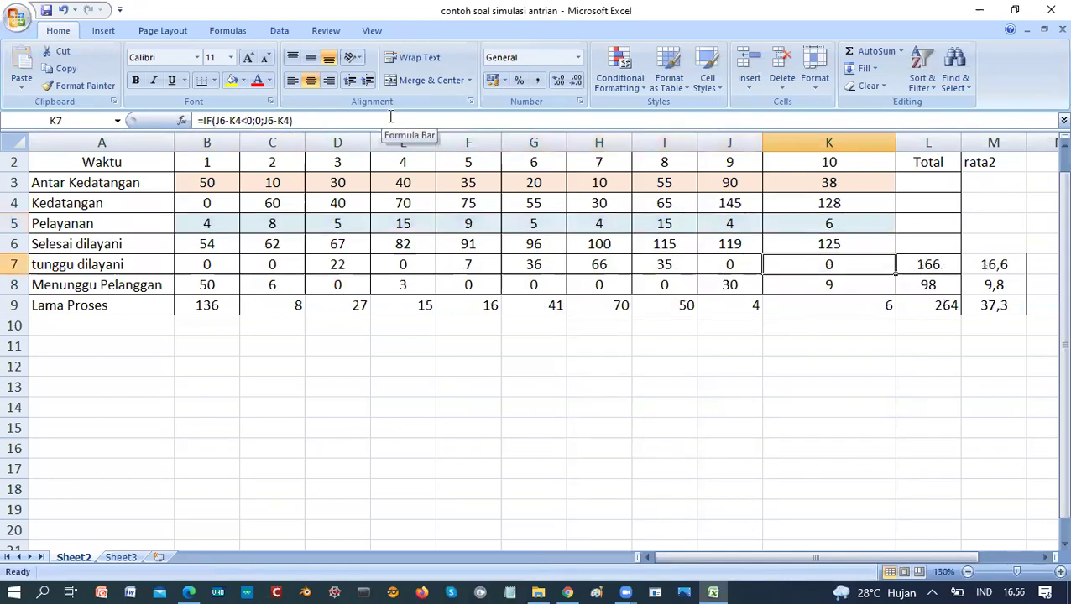
{"action": "key", "text": "Left"}
{"action": "key", "text": "Left"}
{"action": "key", "text": "Left"}
{"action": "key", "text": "Left"}
{"action": "key", "text": "Left"}
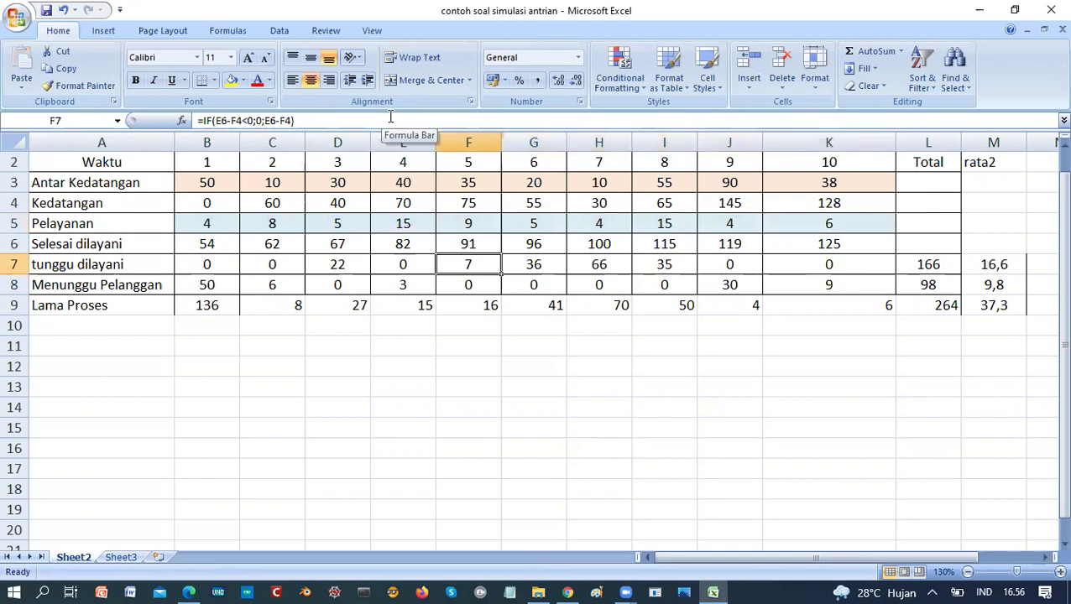
{"action": "key", "text": "Left"}
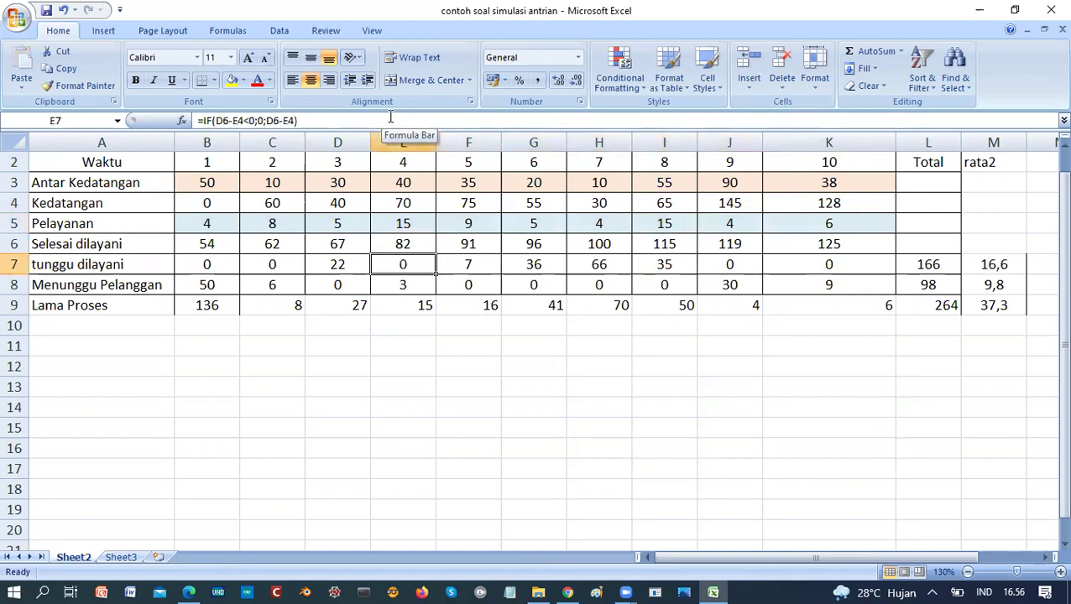
{"action": "key", "text": "Left"}
{"action": "key", "text": "Left"}
{"action": "key", "text": "Right"}
{"action": "key", "text": "Right"}
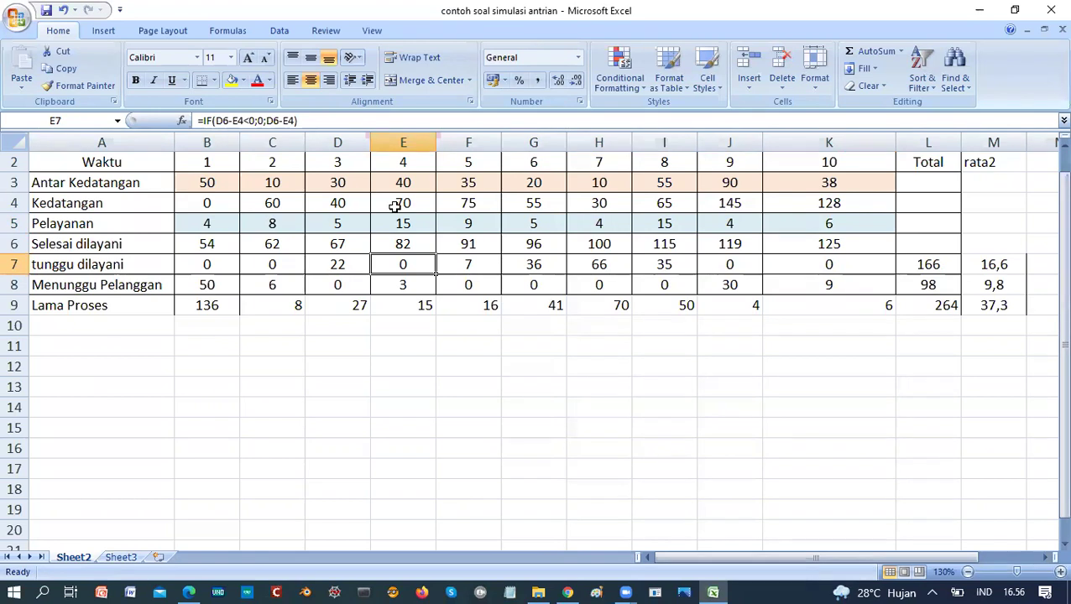
- Examine the tunggu dilayani formulas of customers 5 through 8
{"action": "left_click", "coordinate": [490, 273]}
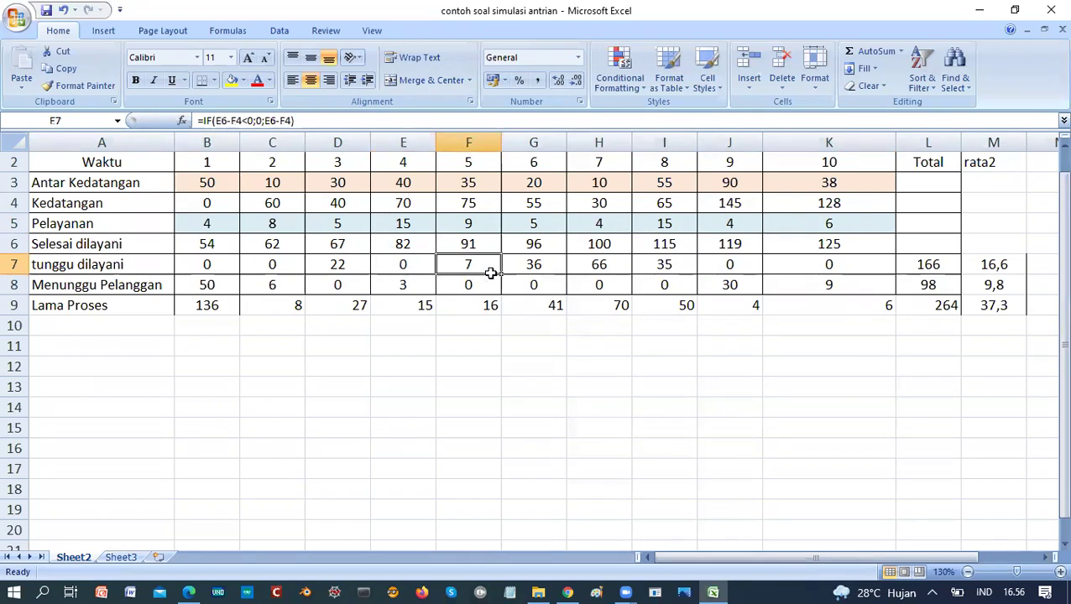
{"action": "key", "text": "Right"}
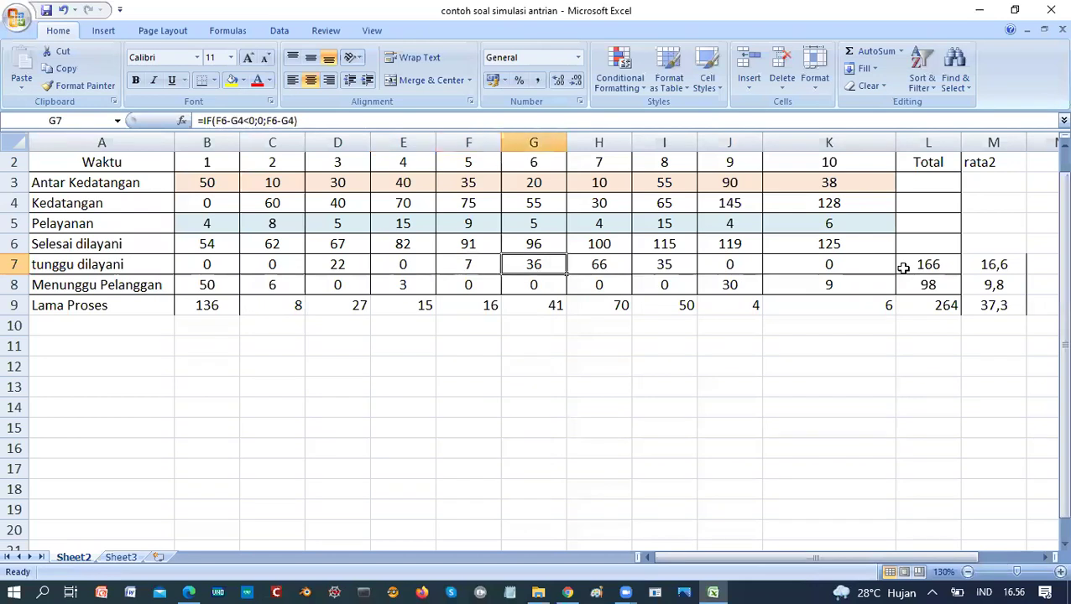
{"action": "key", "text": "Right"}
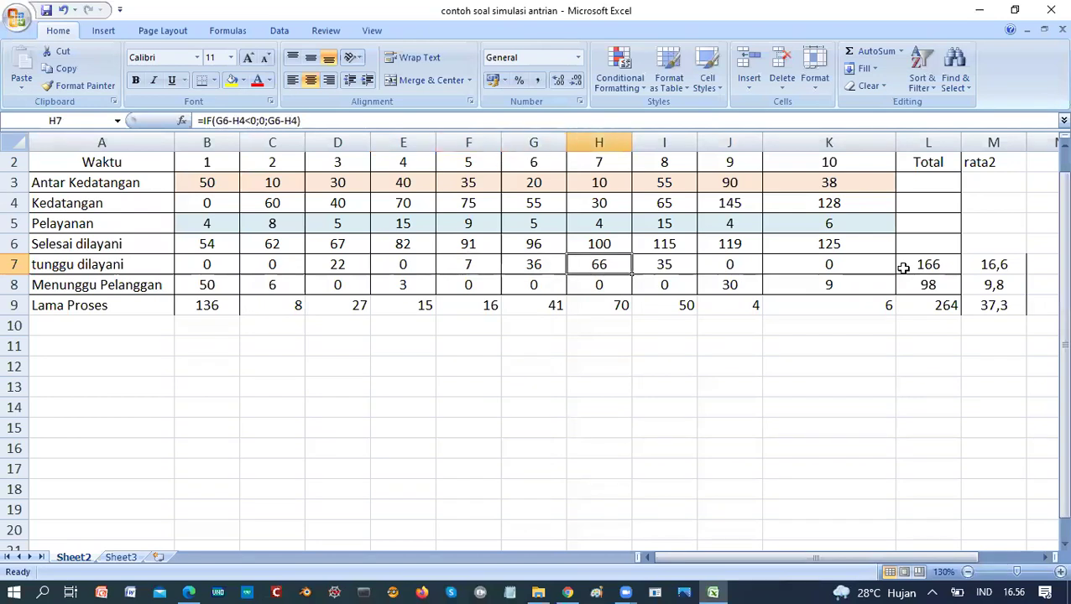
{"action": "key", "text": "Right"}
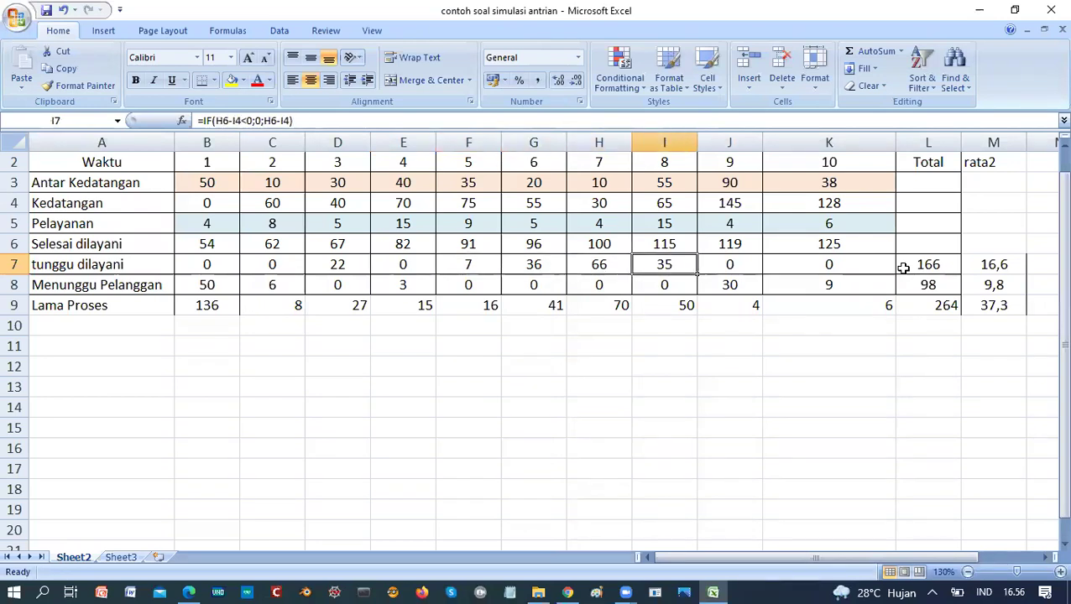
- Examine the tunggu dilayani formulas of customers 9 and 10, and go back along the row to customer 1
{"action": "key", "text": "Right"}
{"action": "key", "text": "Right"}
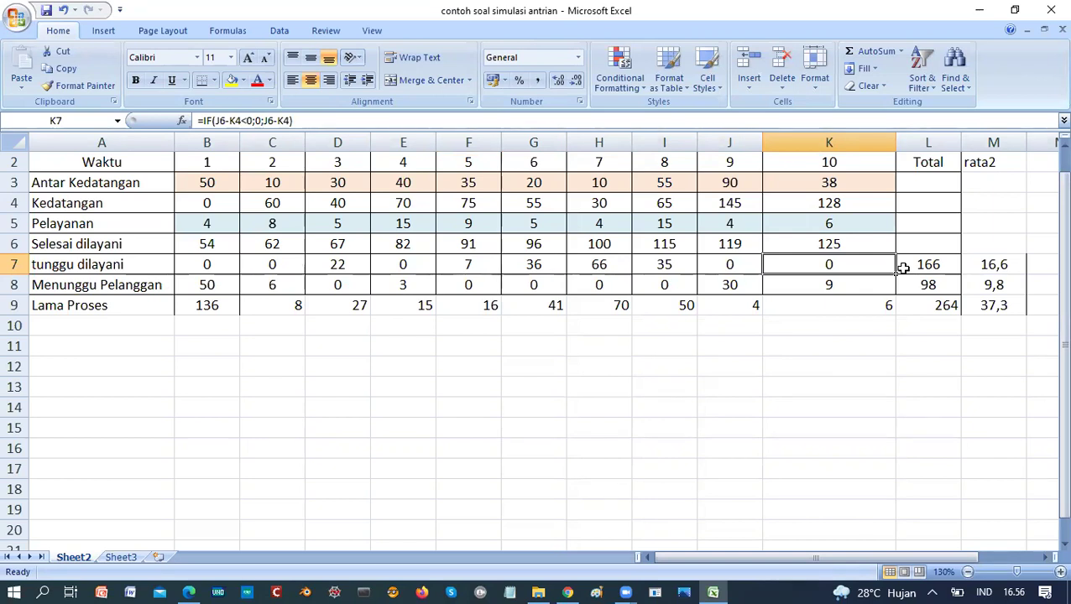
{"action": "key", "text": "Left"}
{"action": "key", "text": "Left"}
{"action": "key", "text": "Left"}
{"action": "key", "text": "Left"}
{"action": "key", "text": "Left"}
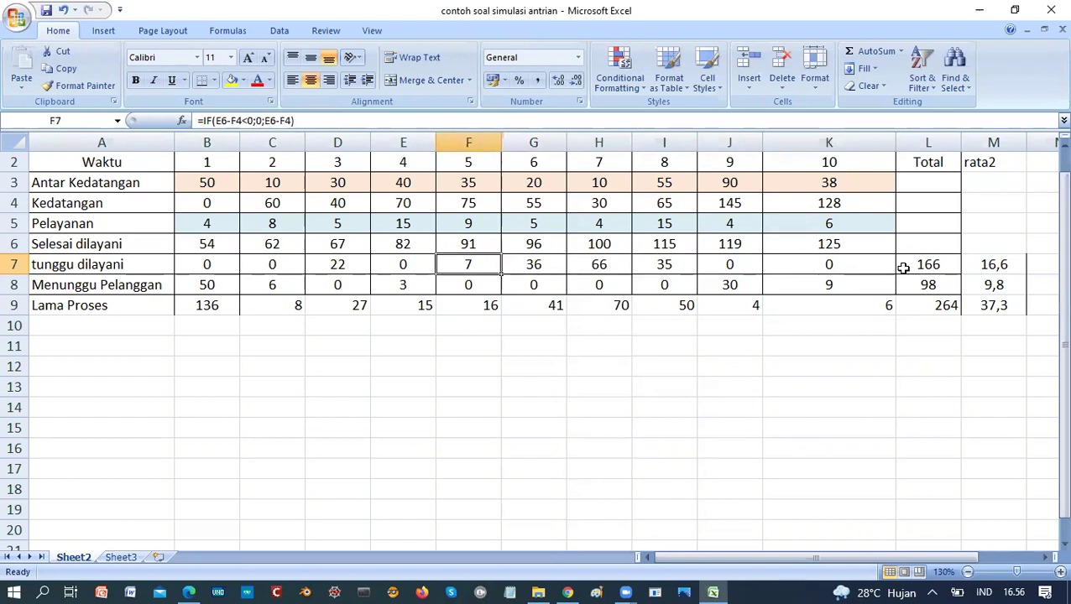
{"action": "key", "text": "Left"}
{"action": "key", "text": "Left"}
{"action": "key", "text": "Left"}
{"action": "key", "text": "Left"}
{"action": "key", "text": "Right"}
{"action": "key", "text": "Right"}
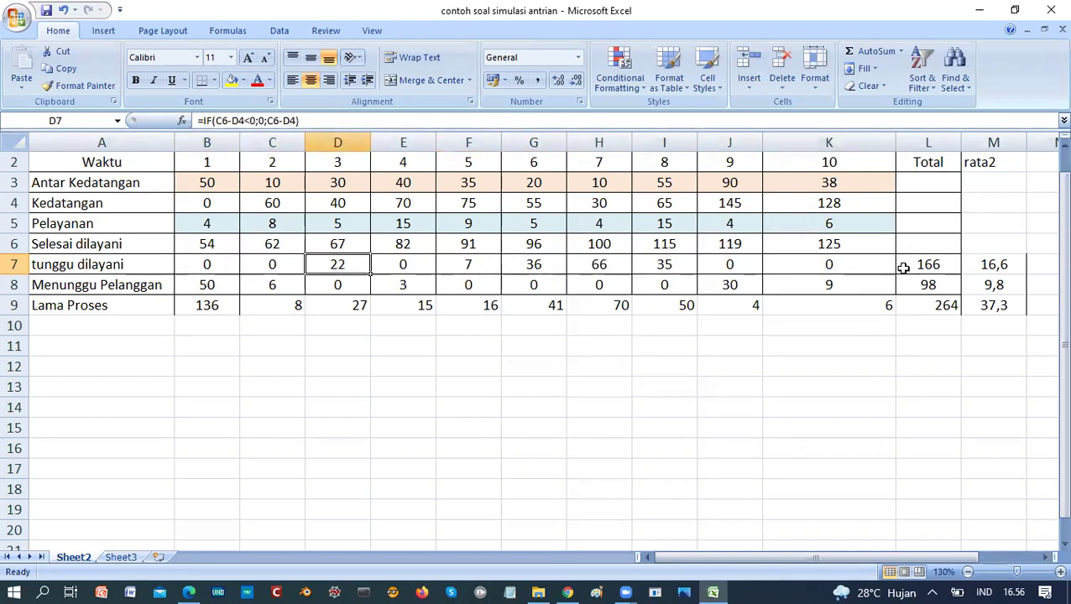
{"action": "key", "text": "Left"}
{"action": "key", "text": "Left"}
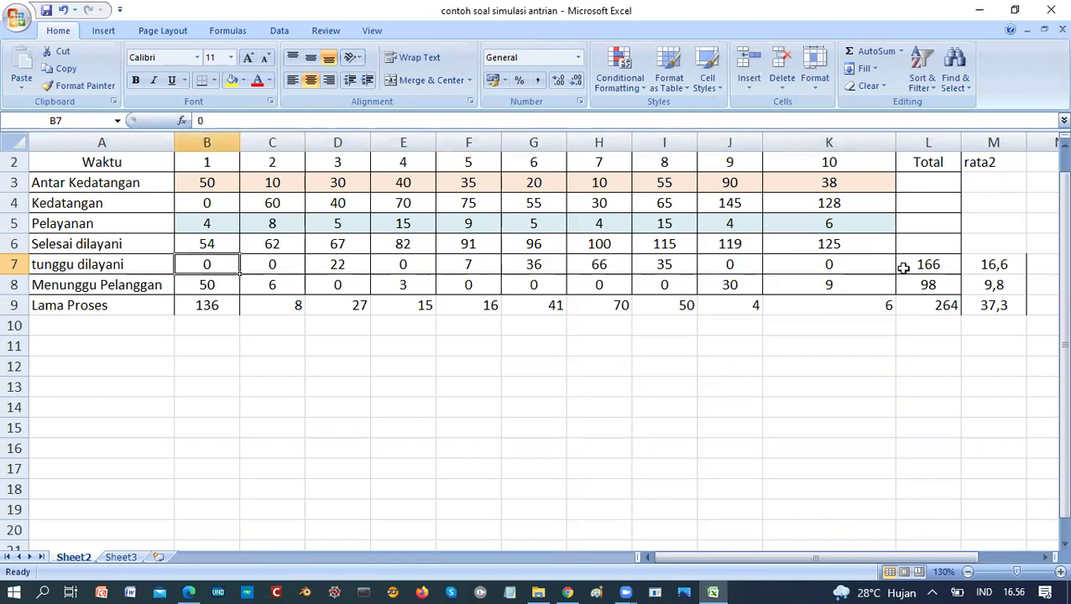
- Review the tunggu dilayani formulas from customer 2 through customer 10 and the row's Total formula
{"action": "key", "text": "Right"}
{"action": "key", "text": "Right"}
{"action": "key", "text": "Right"}
{"action": "key", "text": "Right"}
{"action": "key", "text": "Right"}
{"action": "key", "text": "Right"}
{"action": "key", "text": "Right"}
{"action": "key", "text": "Right"}
{"action": "key", "text": "Right"}
{"action": "key", "text": "Right"}
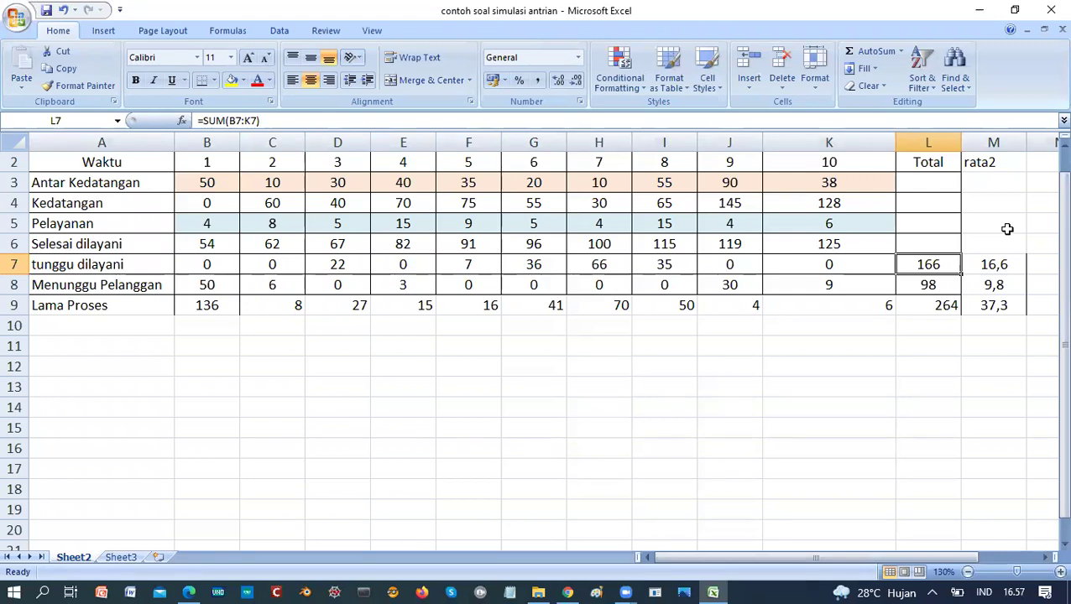
- Trace the tunggu dilayani row backwards from its Total to customer 1
{"action": "key", "text": "Left"}
{"action": "key", "text": "Left"}
{"action": "key", "text": "Left"}
{"action": "key", "text": "Left"}
{"action": "key", "text": "Left"}
{"action": "key", "text": "Left"}
{"action": "key", "text": "Left"}
{"action": "key", "text": "Left"}
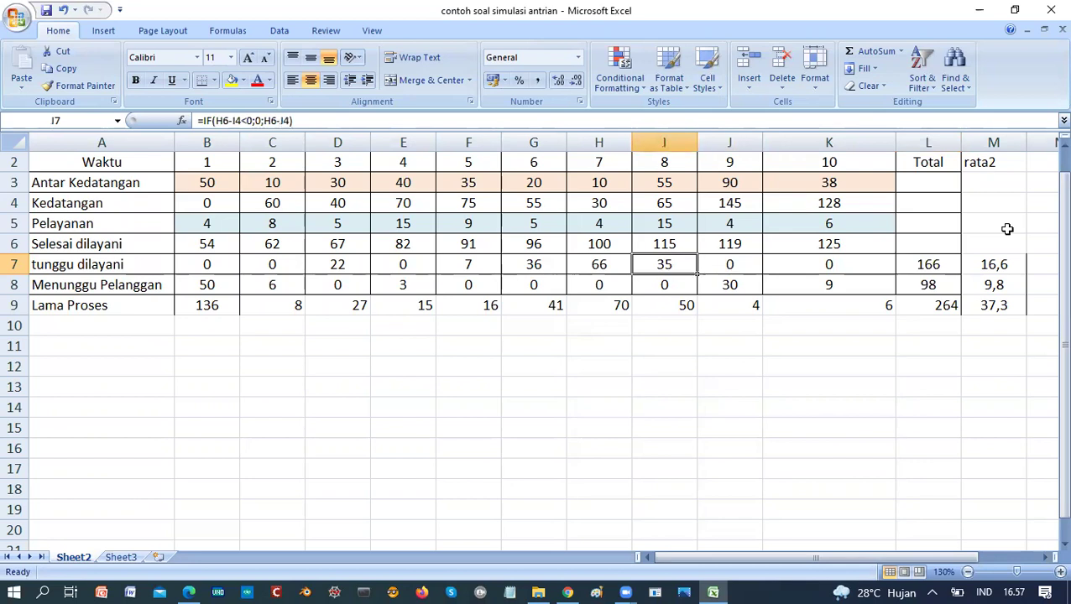
{"action": "key", "text": "Left"}
{"action": "key", "text": "Left"}
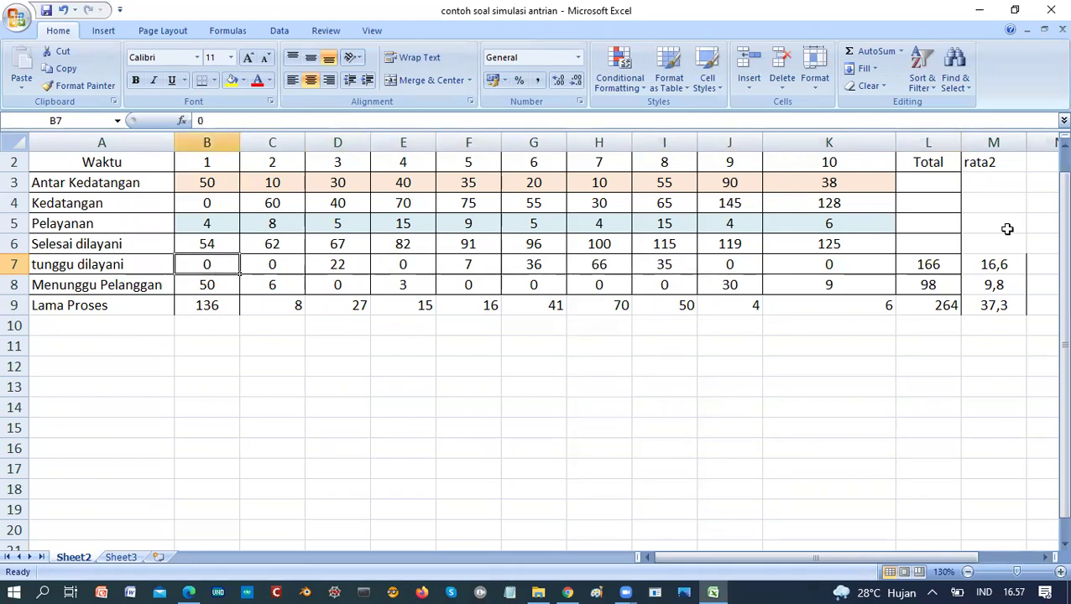
- Compare the tunggu dilayani entries across customers 1 to 10, returning to customer 1
{"action": "key", "text": "Right"}
{"action": "key", "text": "Right"}
{"action": "key", "text": "Right"}
{"action": "key", "text": "Right"}
{"action": "key", "text": "Right"}
{"action": "key", "text": "Right"}
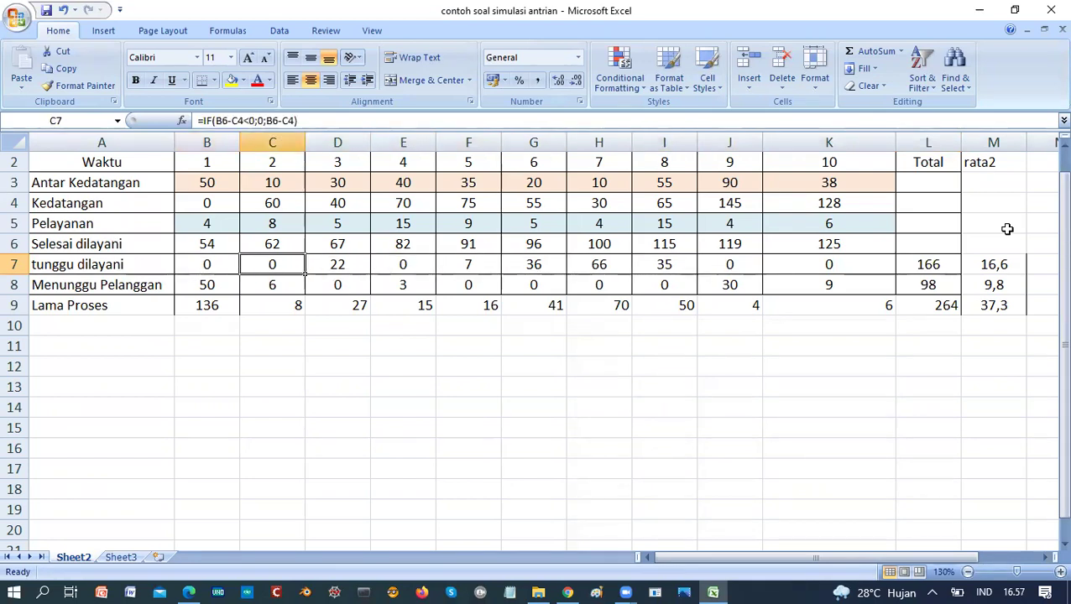
{"action": "key", "text": "Right"}
{"action": "key", "text": "Right"}
{"action": "key", "text": "Right"}
{"action": "key", "text": "Left"}
{"action": "key", "text": "Left"}
{"action": "key", "text": "Left"}
{"action": "key", "text": "Left"}
{"action": "key", "text": "Left"}
{"action": "key", "text": "Left"}
{"action": "key", "text": "Left"}
{"action": "key", "text": "Left"}
{"action": "key", "text": "Left"}
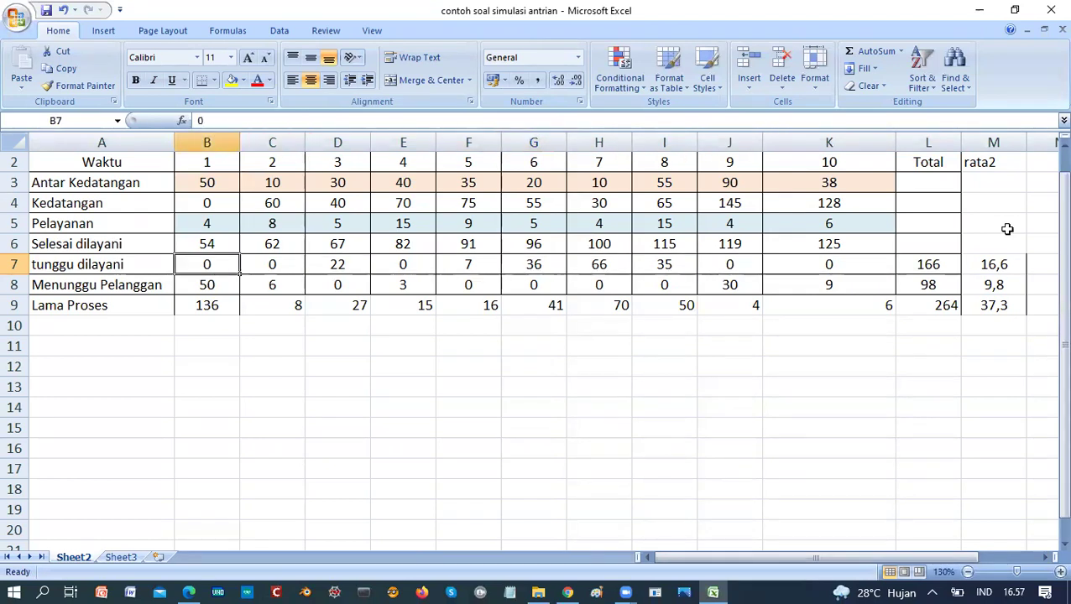
- Inspect the tunggu dilayani formulas around customers 5 and 6, and continue along the row to customer 10
{"action": "key", "text": "Right"}
{"action": "key", "text": "Right"}
{"action": "key", "text": "Right"}
{"action": "key", "text": "Right"}
{"action": "key", "text": "Right"}
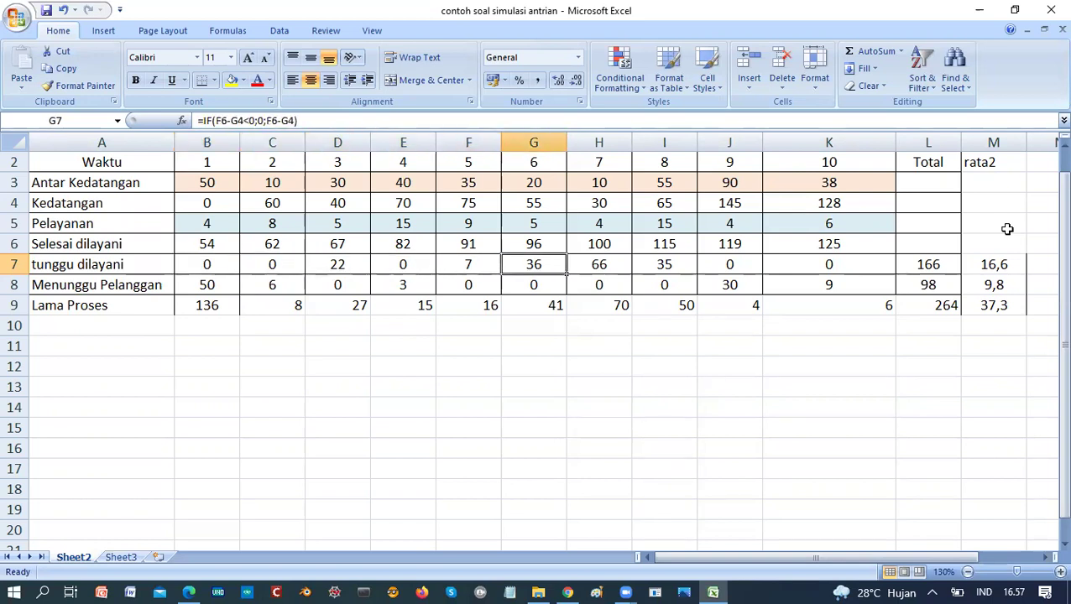
{"action": "key", "text": "Left"}
{"action": "key", "text": "Left"}
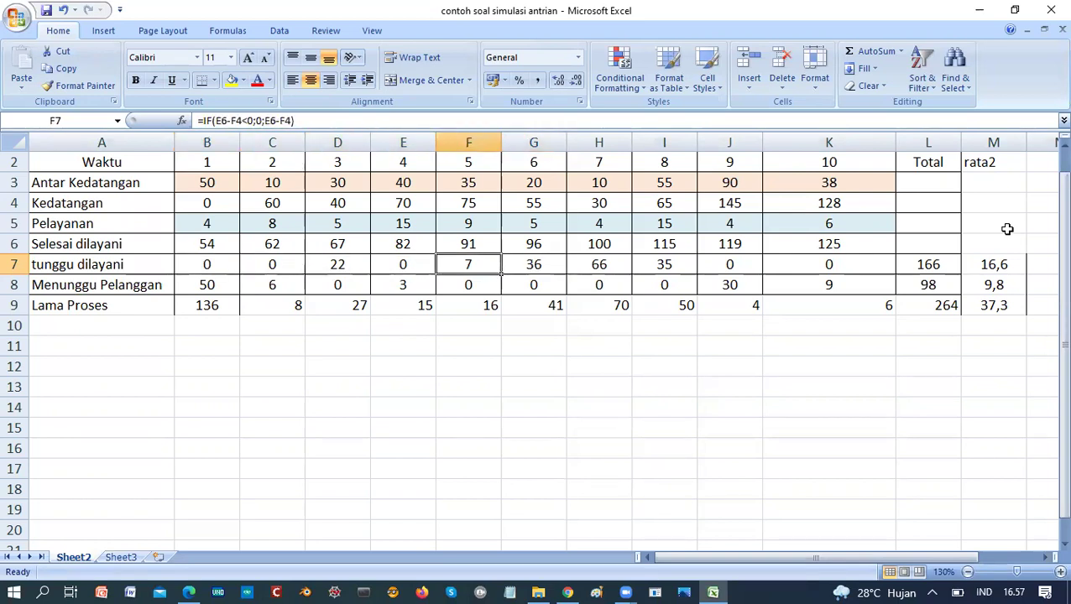
{"action": "key", "text": "Right"}
{"action": "key", "text": "Right"}
{"action": "key", "text": "Right"}
{"action": "key", "text": "Right"}
{"action": "key", "text": "Right"}
{"action": "key", "text": "Right"}
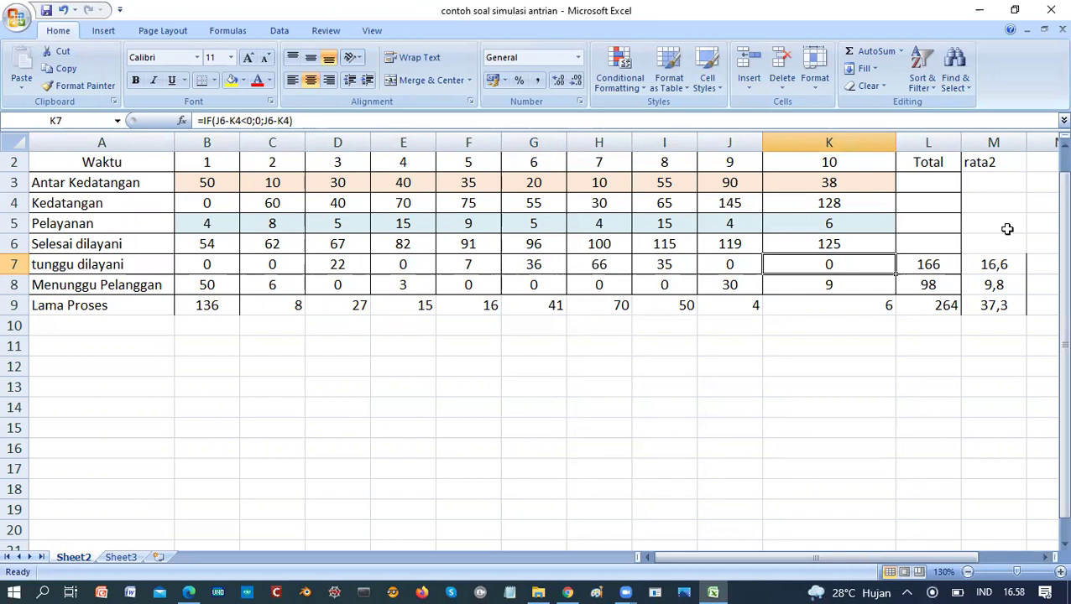
- Recheck the tunggu dilayani formulas from customer 10 back to customer 3, and forward again to customer 7
{"action": "key", "text": "Left"}
{"action": "key", "text": "Left"}
{"action": "key", "text": "Left"}
{"action": "key", "text": "Left"}
{"action": "key", "text": "Left"}
{"action": "key", "text": "Left"}
{"action": "key", "text": "Left"}
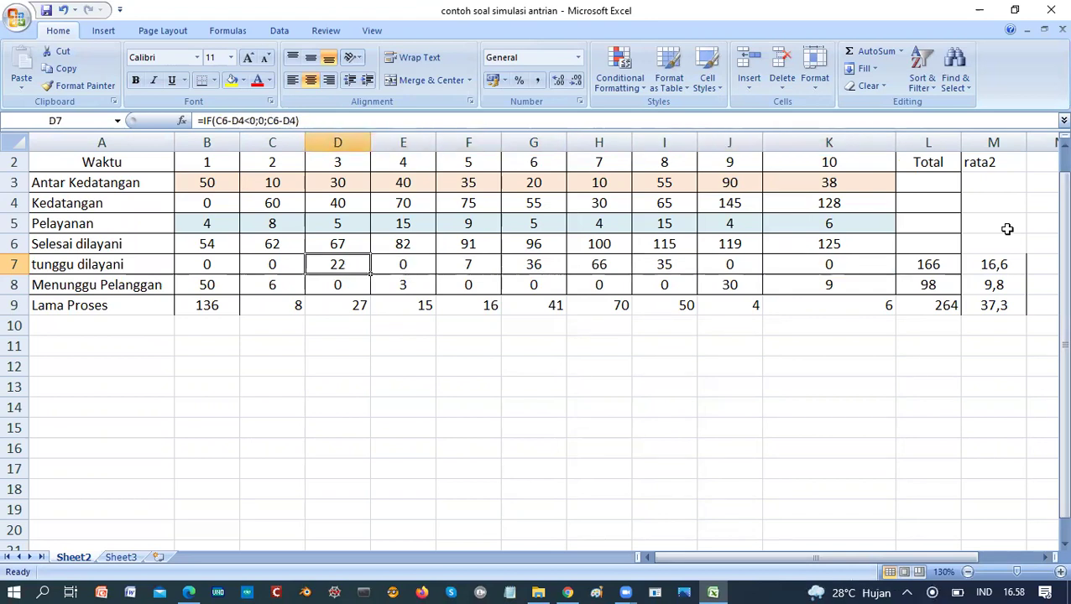
{"action": "key", "text": "Right"}
{"action": "key", "text": "Right"}
{"action": "key", "text": "Right"}
{"action": "key", "text": "Right"}
{"action": "key", "text": "Right"}
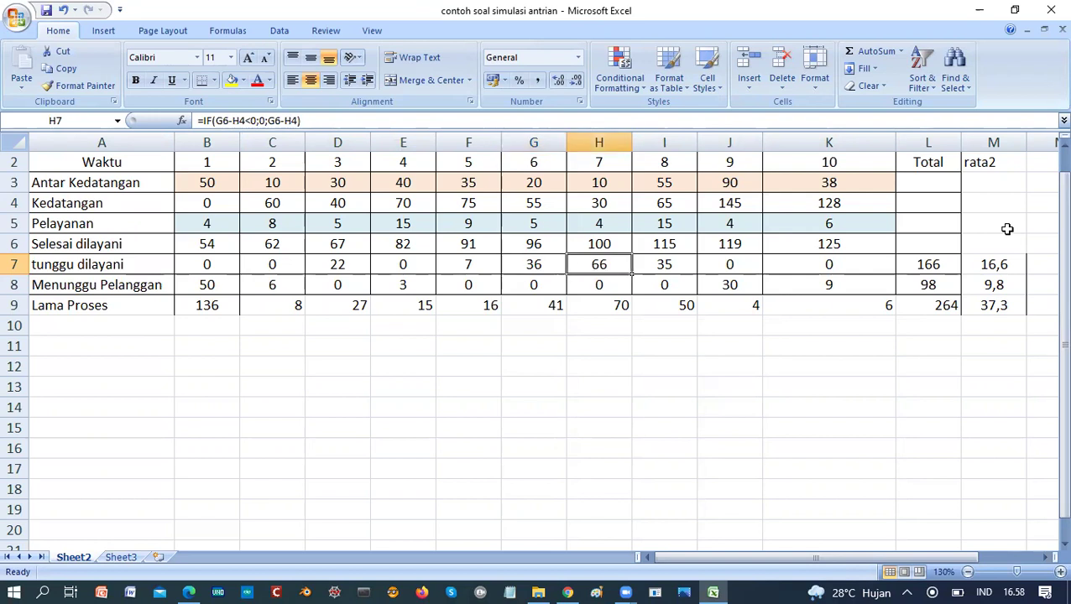
- Examine the Menunggu Pelanggan formulas from customer 7 back to customer 1
{"action": "key", "text": "Down"}
{"action": "key", "text": "Left"}
{"action": "key", "text": "Left"}
{"action": "key", "text": "Left"}
{"action": "key", "text": "Left"}
{"action": "key", "text": "Left"}
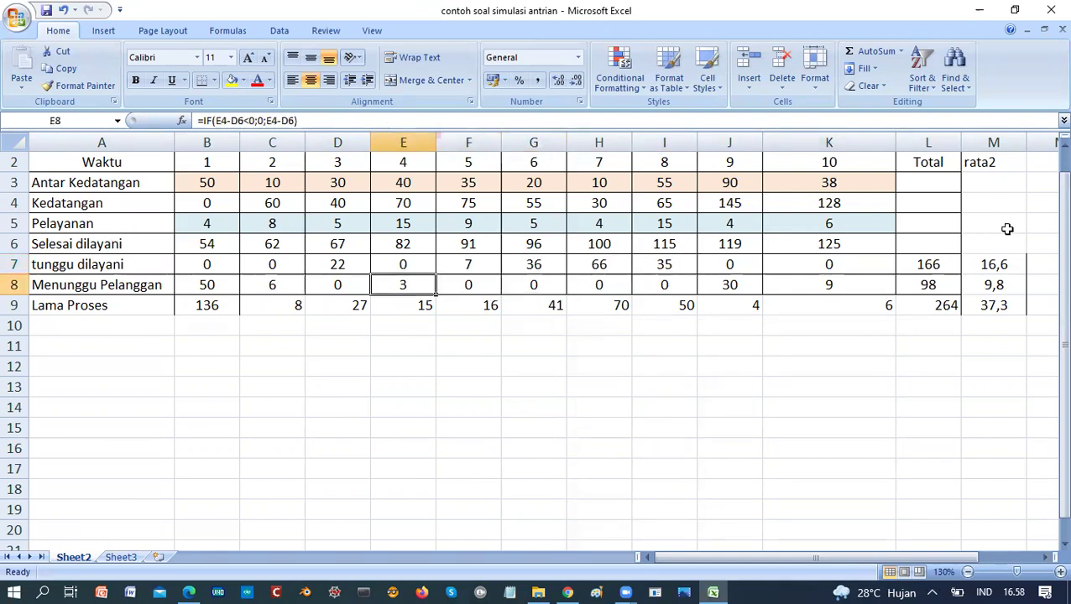
{"action": "key", "text": "Left"}
{"action": "key", "text": "Left"}
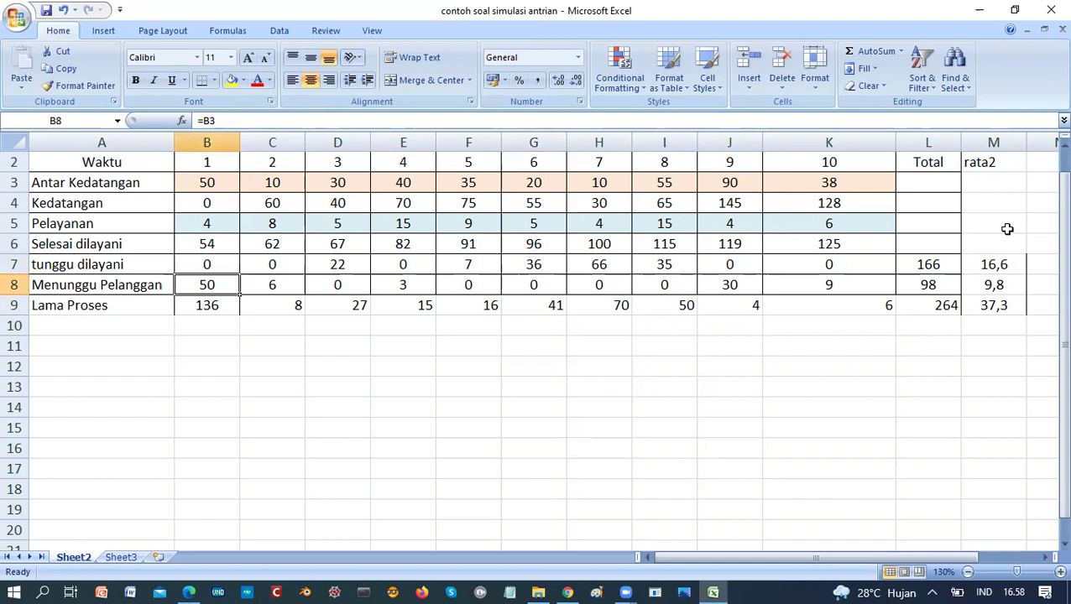
- Go over the tunggu dilayani row once more, from customer 1 to its Total
{"action": "key", "text": "Up"}
{"action": "key", "text": "Right"}
{"action": "key", "text": "Right"}
{"action": "key", "text": "Right"}
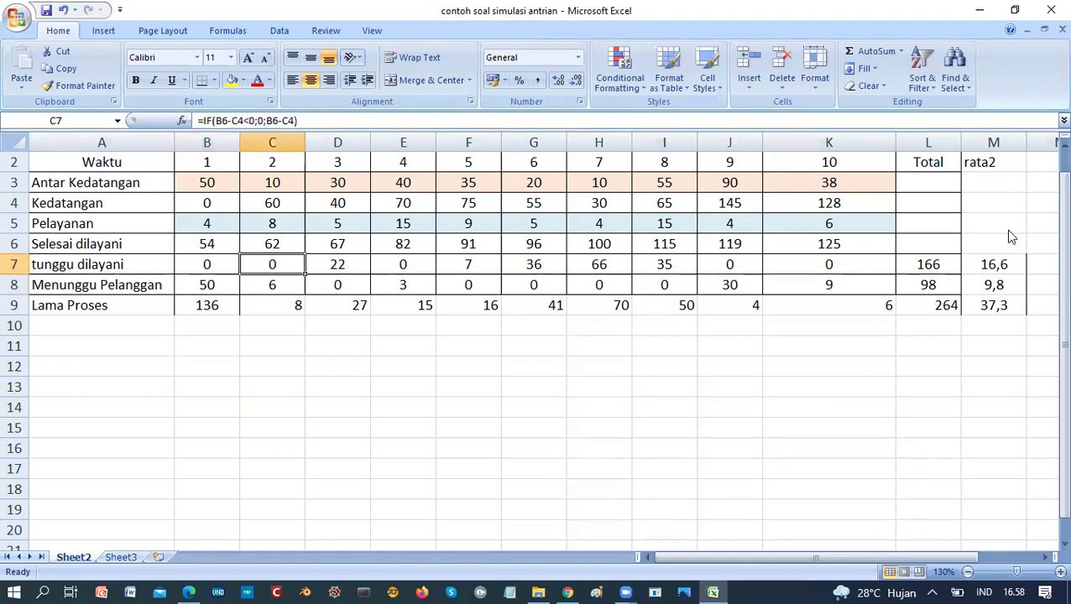
{"action": "key", "text": "Right"}
{"action": "key", "text": "Right"}
{"action": "key", "text": "Right"}
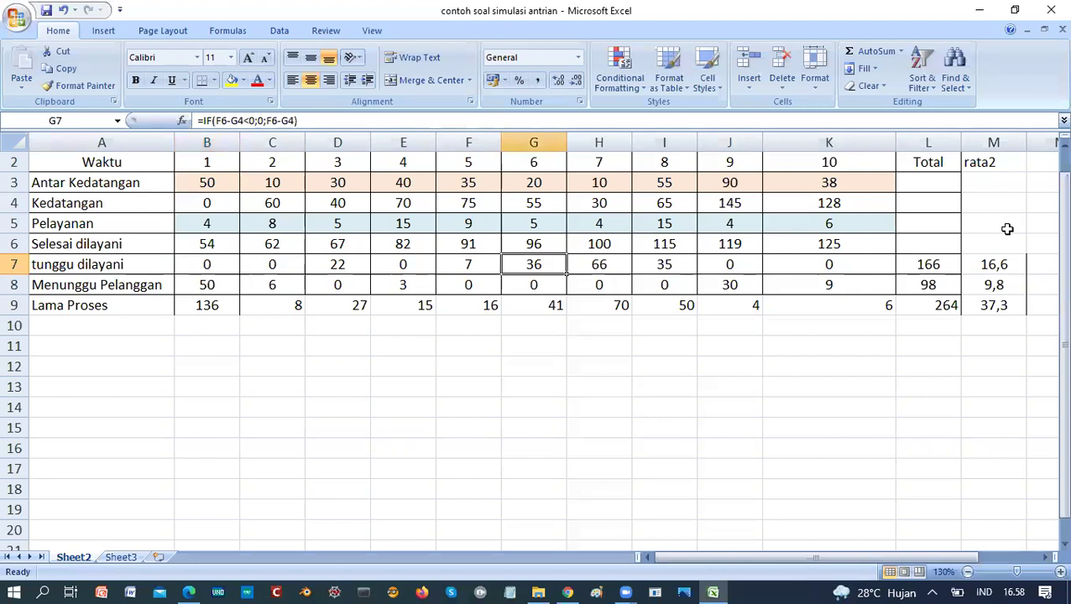
{"action": "key", "text": "Right"}
{"action": "key", "text": "Right"}
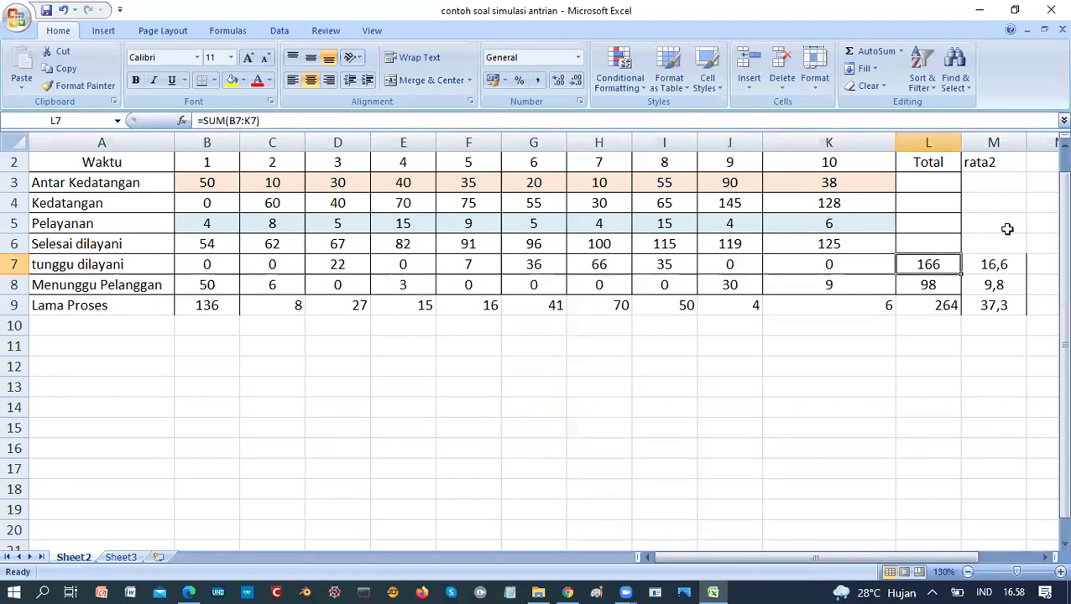
- Examine the Menunggu Pelanggan row from its Total back through all customers to the row label
{"action": "key", "text": "Down"}
{"action": "key", "text": "Left"}
{"action": "key", "text": "Left"}
{"action": "key", "text": "Left"}
{"action": "key", "text": "Left"}
{"action": "key", "text": "Left"}
{"action": "key", "text": "Left"}
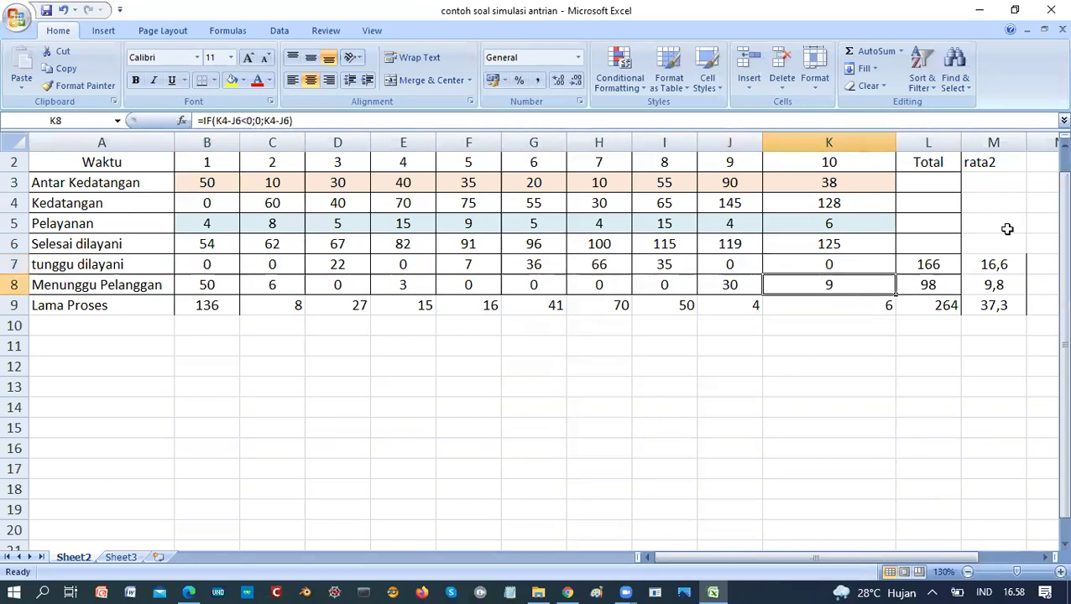
{"action": "key", "text": "Left"}
{"action": "key", "text": "Left"}
{"action": "key", "text": "Left"}
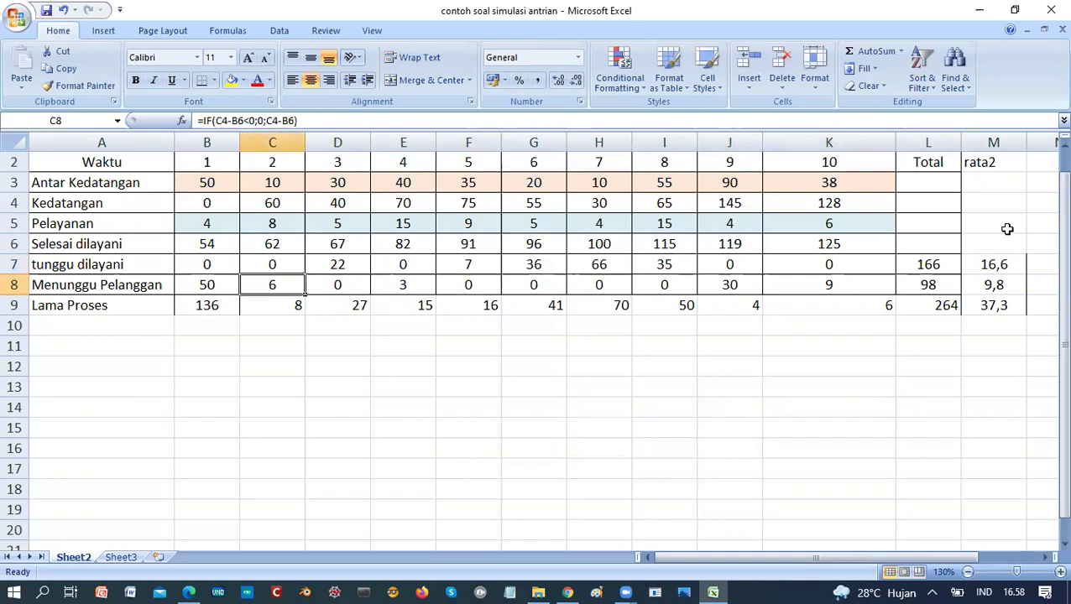
{"action": "key", "text": "Left"}
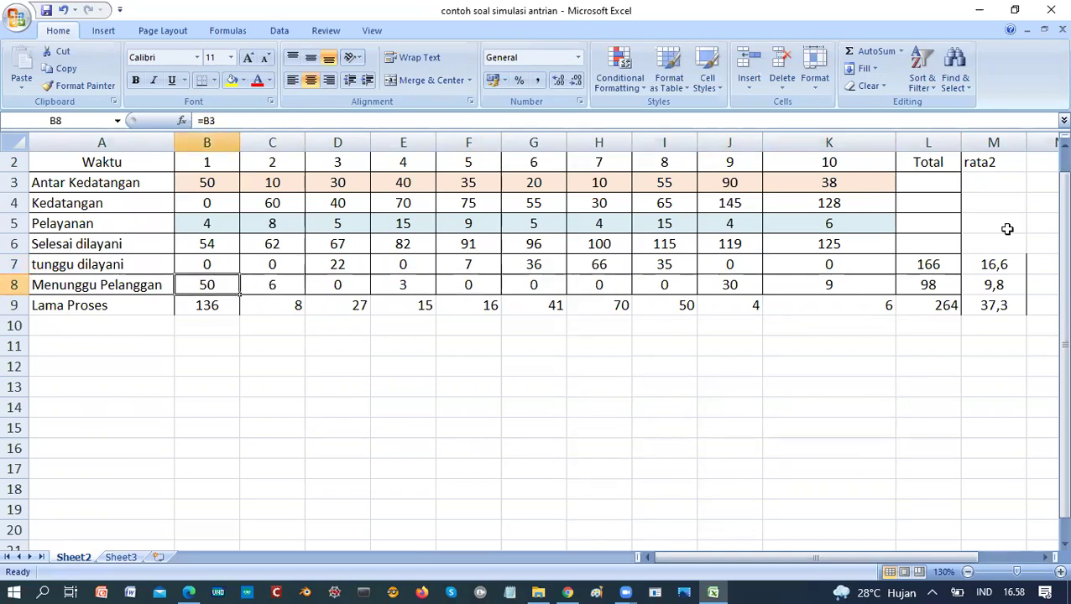
{"action": "key", "text": "Left"}
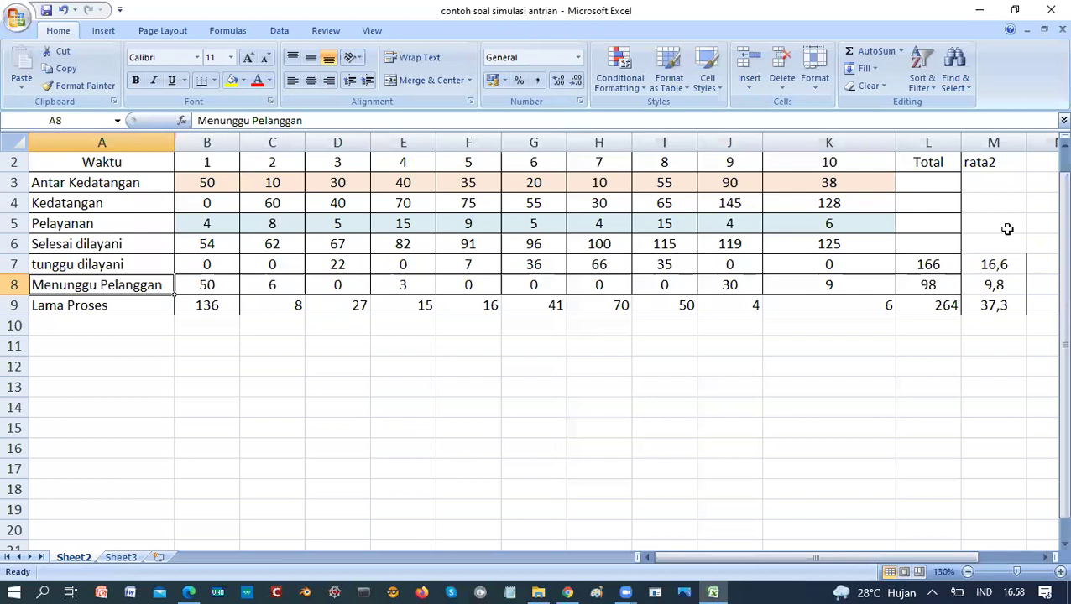
- Examine each Menunggu Pelanggan formula from customer 1 through customer 10 and the row's Total formula
{"action": "key", "text": "Right"}
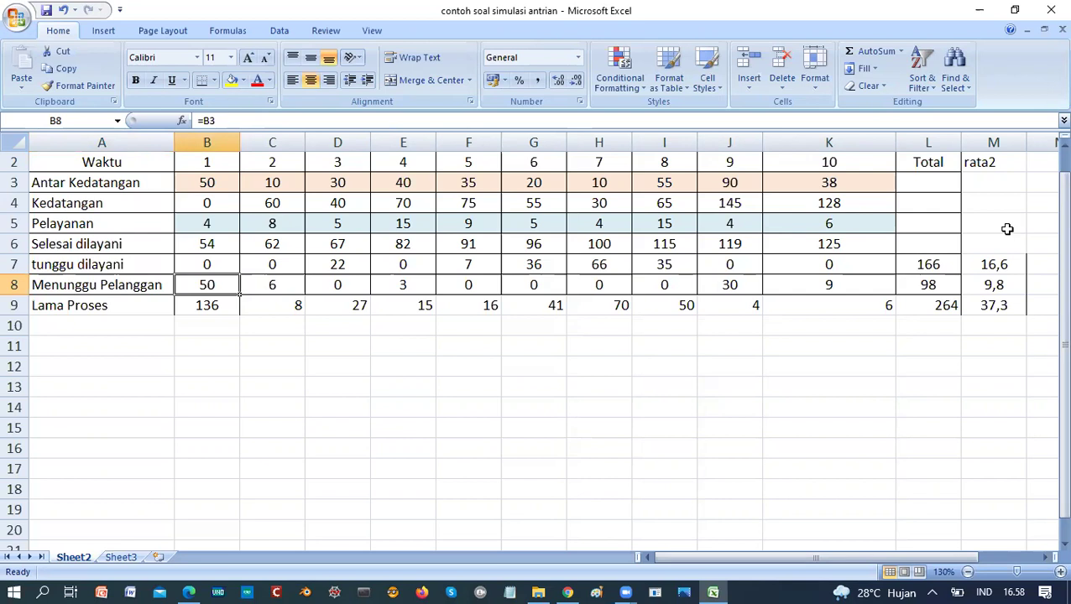
{"action": "key", "text": "Right"}
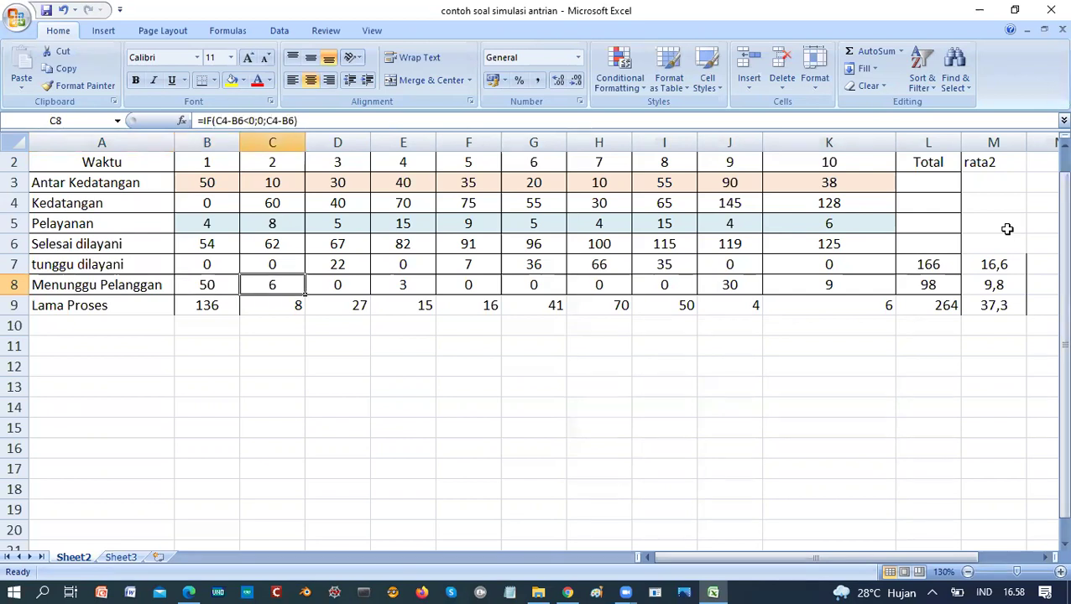
{"action": "key", "text": "Right"}
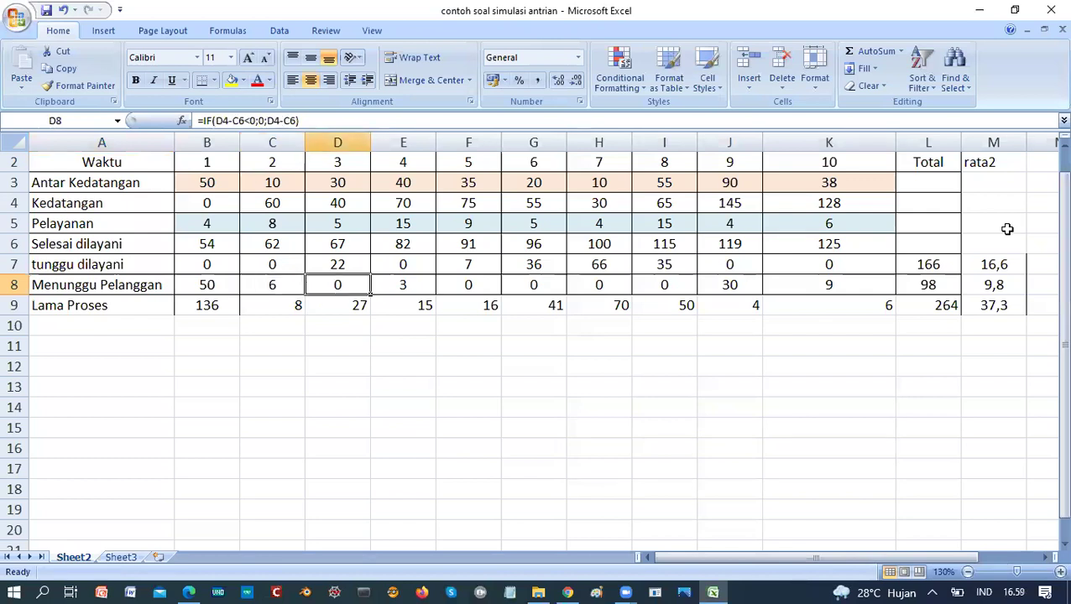
{"action": "key", "text": "Right"}
{"action": "key", "text": "Right"}
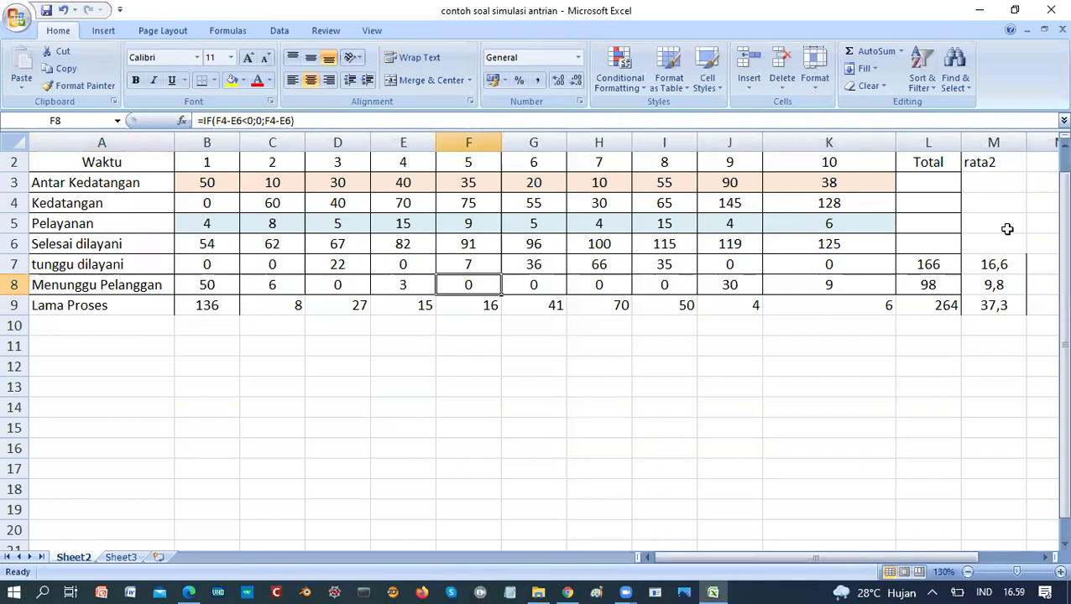
{"action": "key", "text": "Right"}
{"action": "key", "text": "Right"}
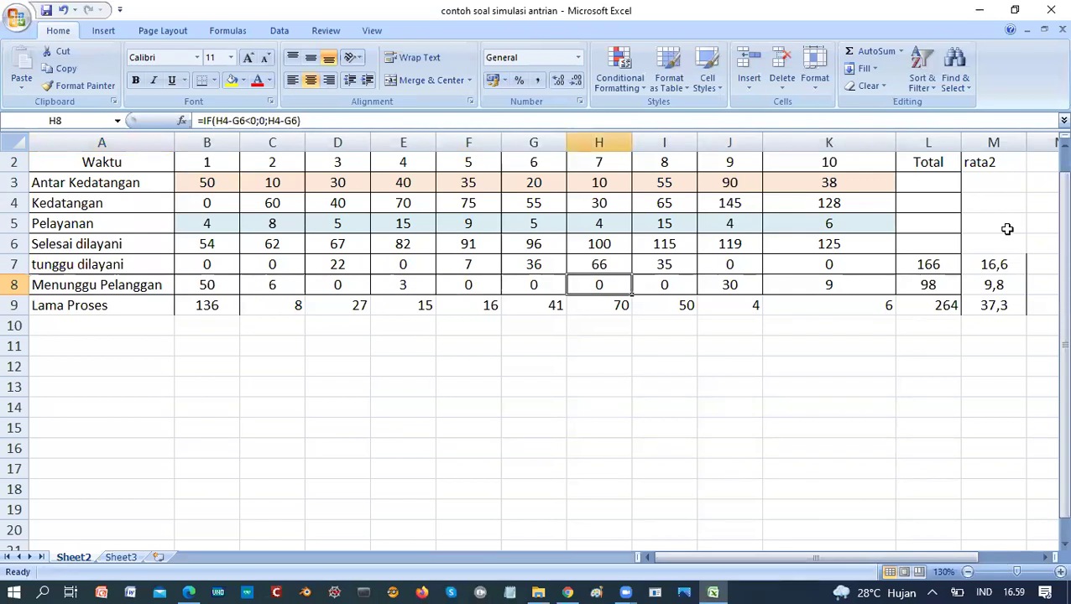
{"action": "key", "text": "Right"}
{"action": "key", "text": "Right"}
{"action": "key", "text": "Right"}
{"action": "key", "text": "Right"}
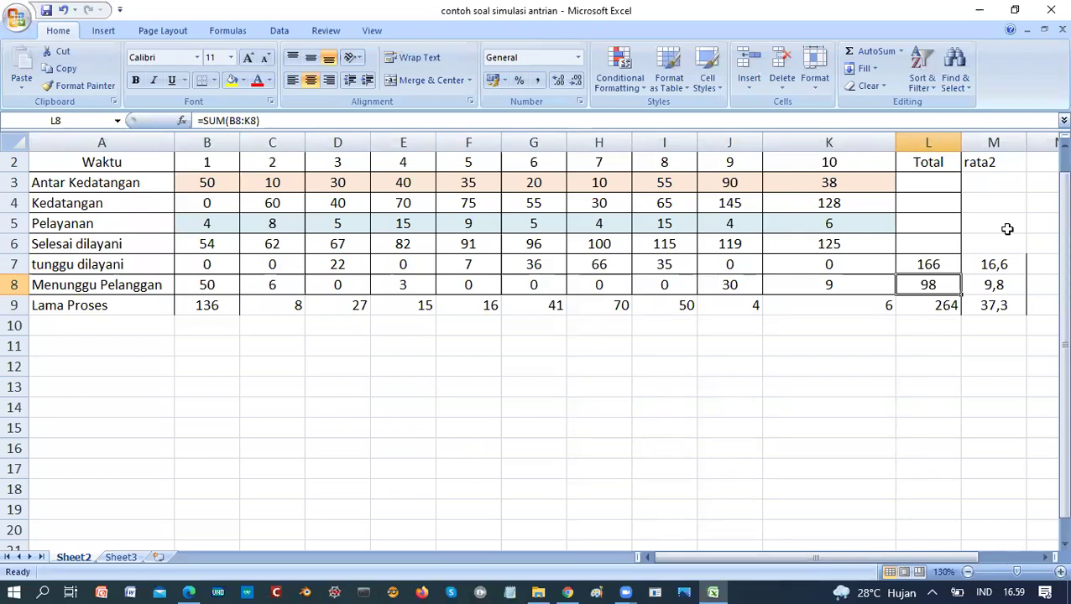
{"action": "key", "text": "Page_Down"}
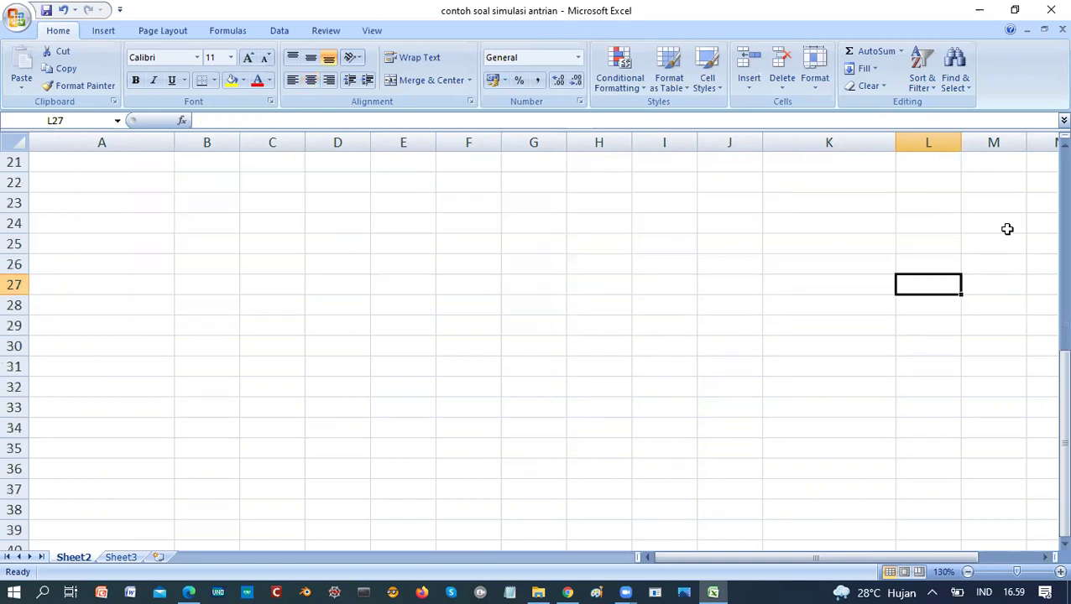
{"action": "key", "text": "Left"}
{"action": "key", "text": "Up"}
{"action": "key", "text": "Up"}
{"action": "key", "text": "Up"}
{"action": "key", "text": "Up"}
{"action": "key", "text": "Up"}
{"action": "key", "text": "Up"}
{"action": "key", "text": "Up"}
{"action": "key", "text": "Up"}
{"action": "key", "text": "Up"}
{"action": "key", "text": "Up"}
{"action": "key", "text": "Up"}
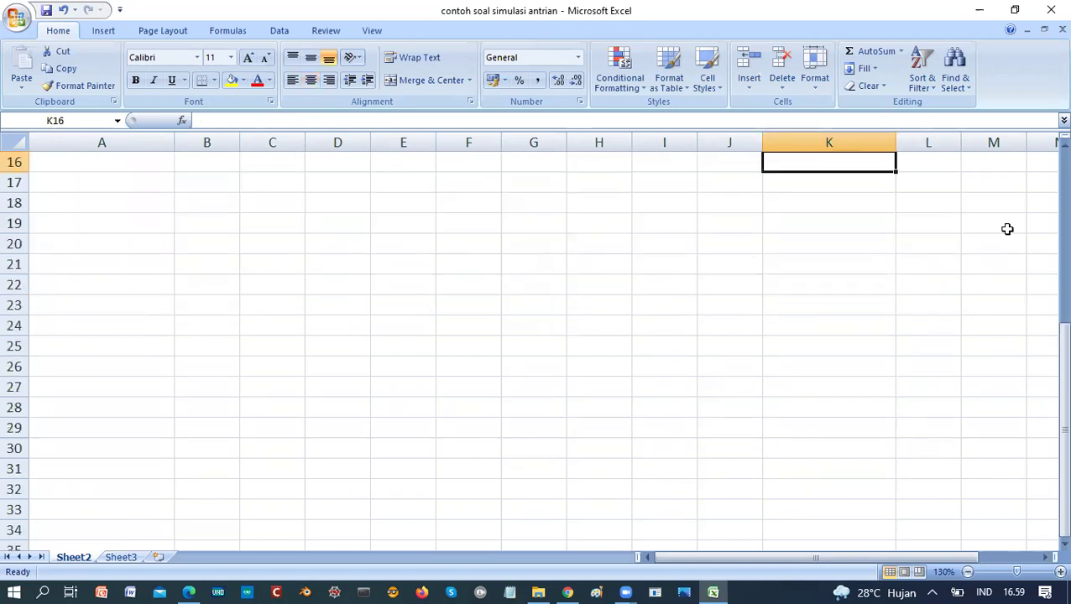
{"action": "key", "text": "Up"}
{"action": "key", "text": "Up"}
{"action": "key", "text": "Up"}
{"action": "key", "text": "Up"}
{"action": "key", "text": "Up"}
{"action": "key", "text": "Up"}
{"action": "key", "text": "Up"}
{"action": "key", "text": "Up"}
{"action": "key", "text": "Up"}
{"action": "key", "text": "Up"}
{"action": "key", "text": "Up"}
{"action": "key", "text": "Up"}
{"action": "key", "text": "Up"}
{"action": "key", "text": "Up"}
{"action": "key", "text": "Up"}
- Check the rata2 formulas of Menunggu Pelanggan and tunggu dilayani, and the tunggu dilayani Total formula
{"action": "key", "text": "Down"}
{"action": "key", "text": "Down"}
{"action": "key", "text": "Down"}
{"action": "key", "text": "Down"}
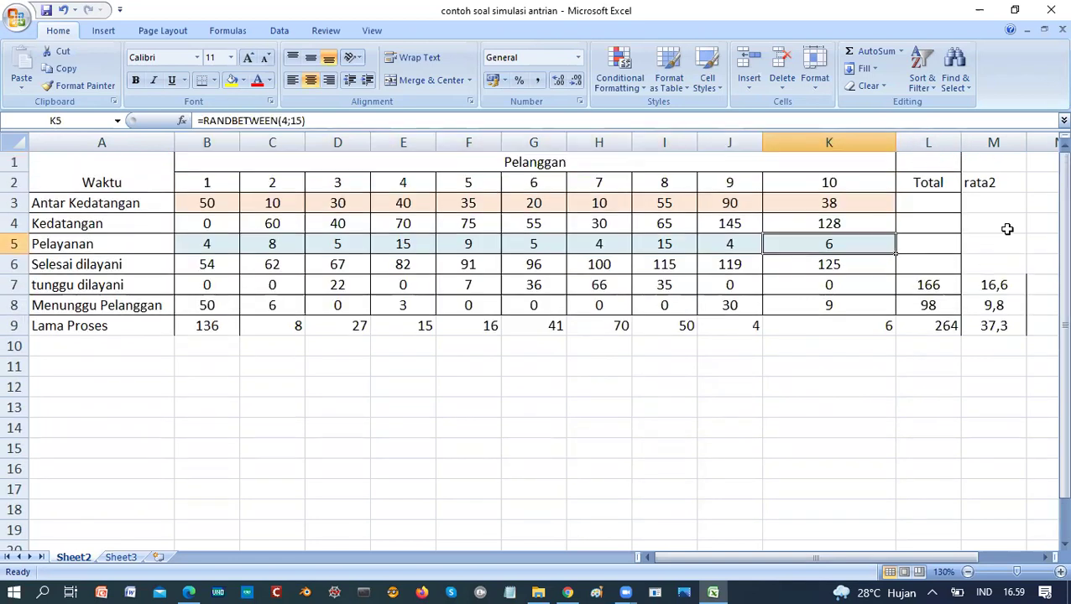
{"action": "key", "text": "Down"}
{"action": "key", "text": "Down"}
{"action": "key", "text": "Down"}
{"action": "key", "text": "Right"}
{"action": "key", "text": "Right"}
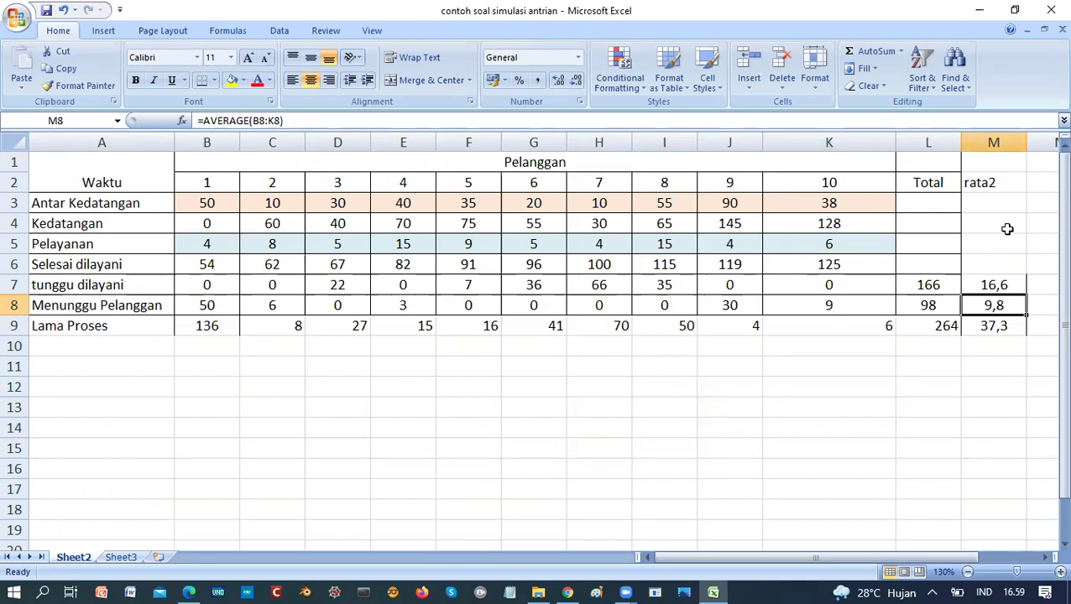
{"action": "key", "text": "Up"}
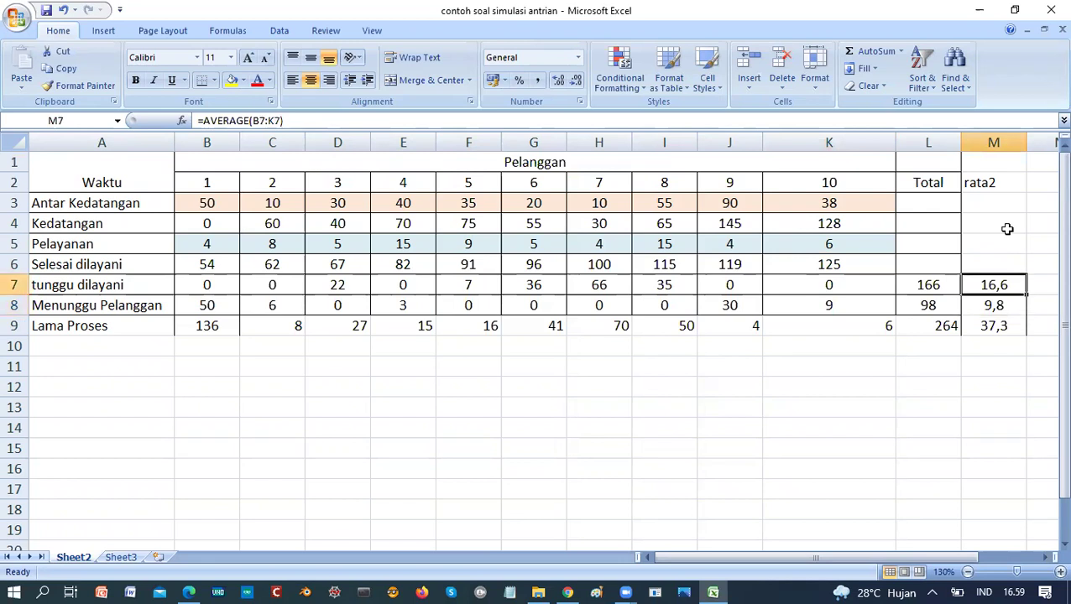
{"action": "key", "text": "Left"}
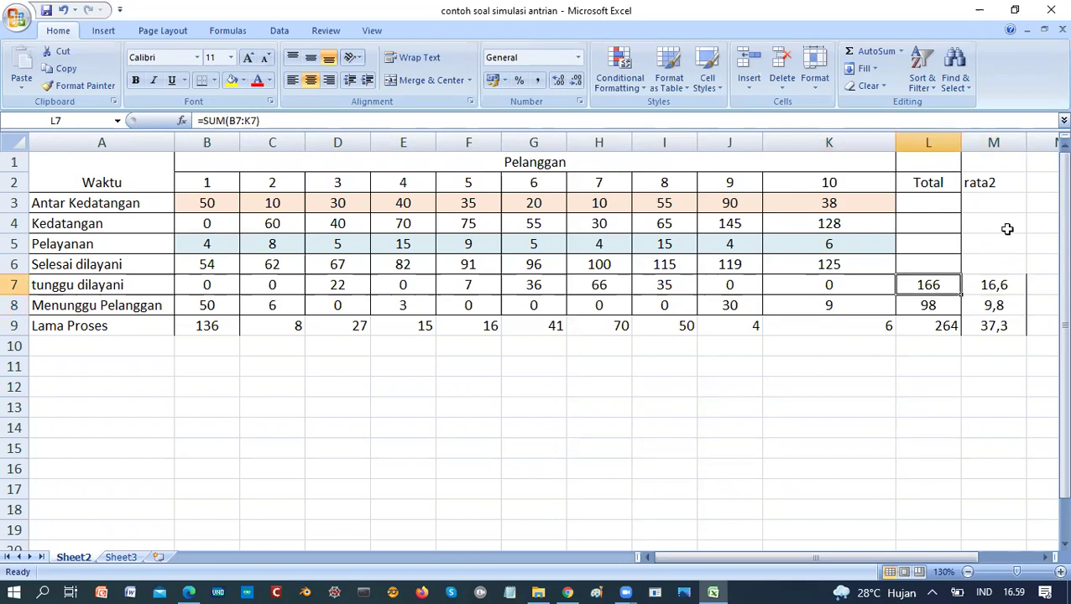
- Go back over the tunggu dilayani row from its Total to customer 1
{"action": "key", "text": "Left"}
{"action": "key", "text": "Left"}
{"action": "key", "text": "Left"}
{"action": "key", "text": "Left"}
{"action": "key", "text": "Left"}
{"action": "key", "text": "Left"}
{"action": "key", "text": "Left"}
{"action": "key", "text": "Left"}
{"action": "key", "text": "Left"}
{"action": "key", "text": "Left"}
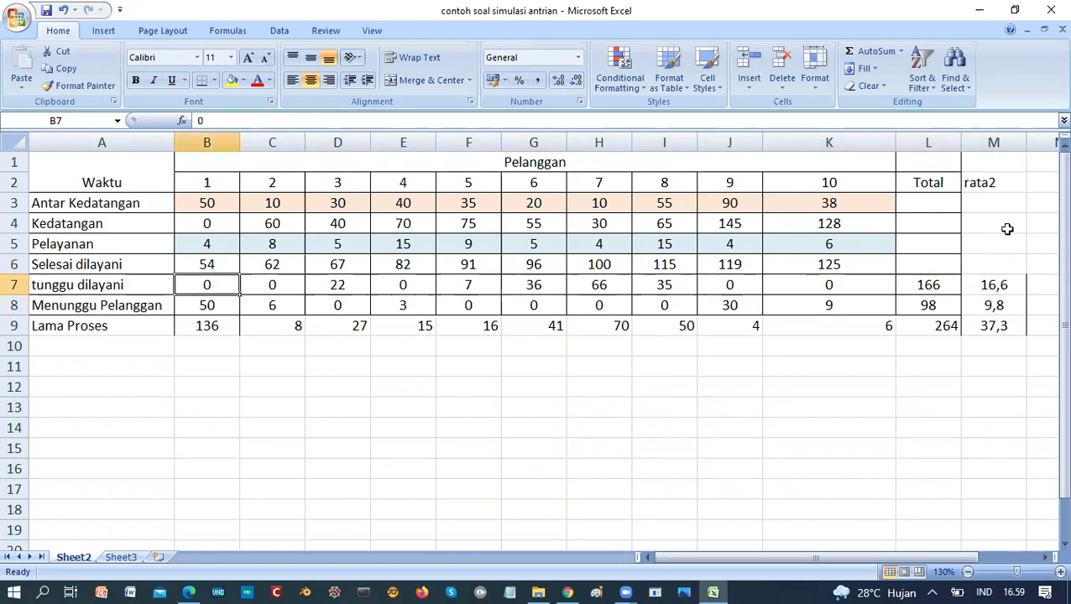
- Examine the Menunggu Pelanggan formulas of customers 2 through 6 and return to customer 2
{"action": "key", "text": "Down"}
{"action": "key", "text": "Right"}
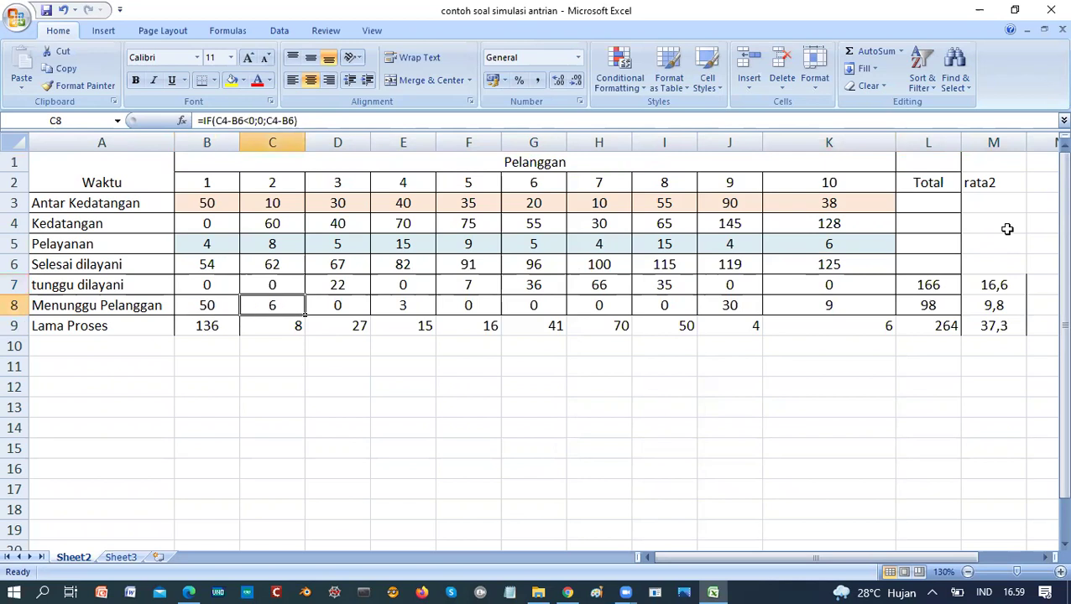
{"action": "key", "text": "Right"}
{"action": "key", "text": "Right"}
{"action": "key", "text": "Right"}
{"action": "key", "text": "Right"}
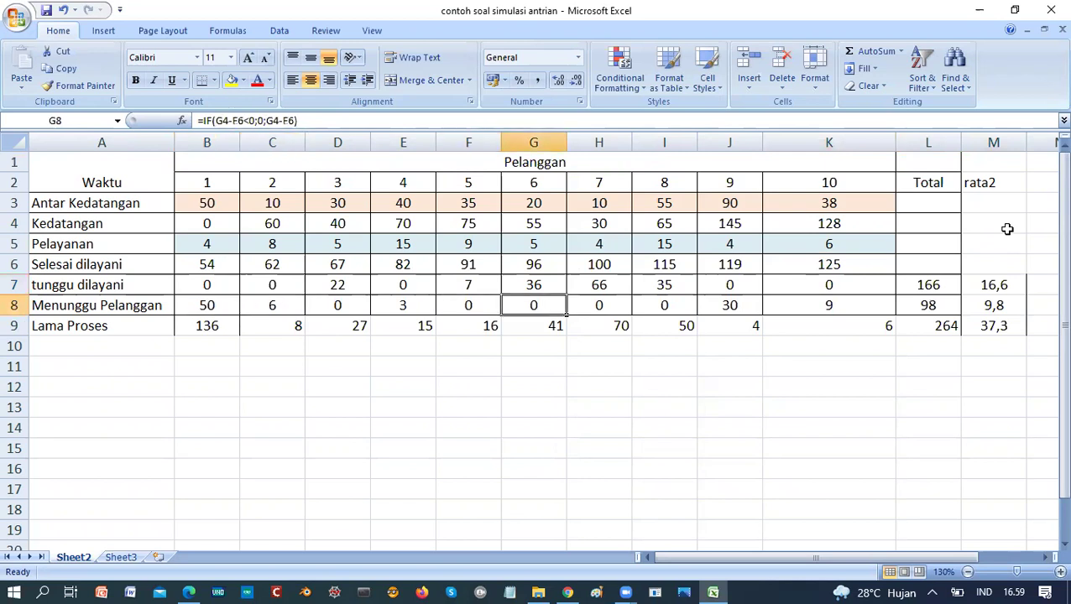
{"action": "key", "text": "Left"}
{"action": "key", "text": "Left"}
{"action": "key", "text": "Left"}
{"action": "key", "text": "Left"}
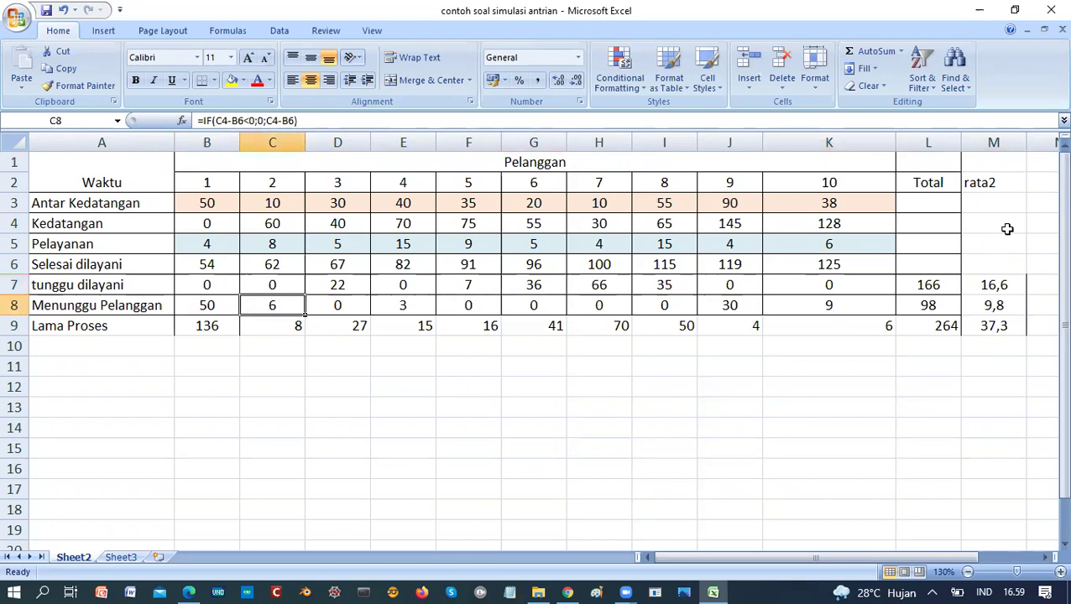
- Check the Menunggu Pelanggan formulas up to customer 8 and back to customer 1
{"action": "key", "text": "Right"}
{"action": "key", "text": "Right"}
{"action": "key", "text": "Right"}
{"action": "key", "text": "Right"}
{"action": "key", "text": "Right"}
{"action": "key", "text": "Right"}
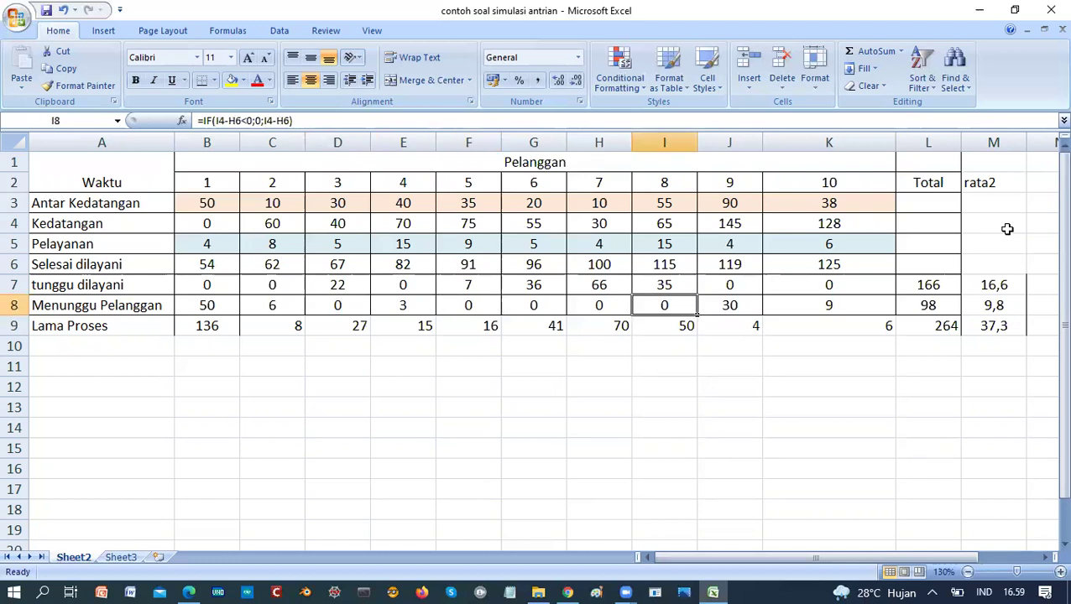
{"action": "key", "text": "Left"}
{"action": "key", "text": "Left"}
{"action": "key", "text": "Left"}
{"action": "key", "text": "Left"}
{"action": "key", "text": "Left"}
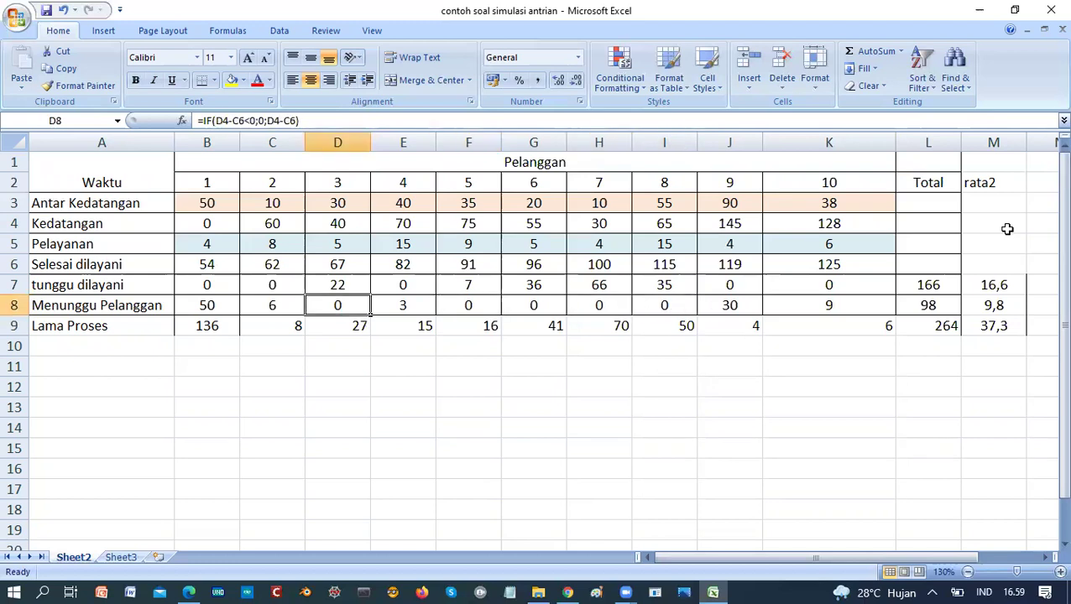
{"action": "key", "text": "Left"}
{"action": "key", "text": "Left"}
- Change customer 1's Pelayanan formula to =RANDBETWEEN(4;100)
{"action": "key", "text": "Up"}
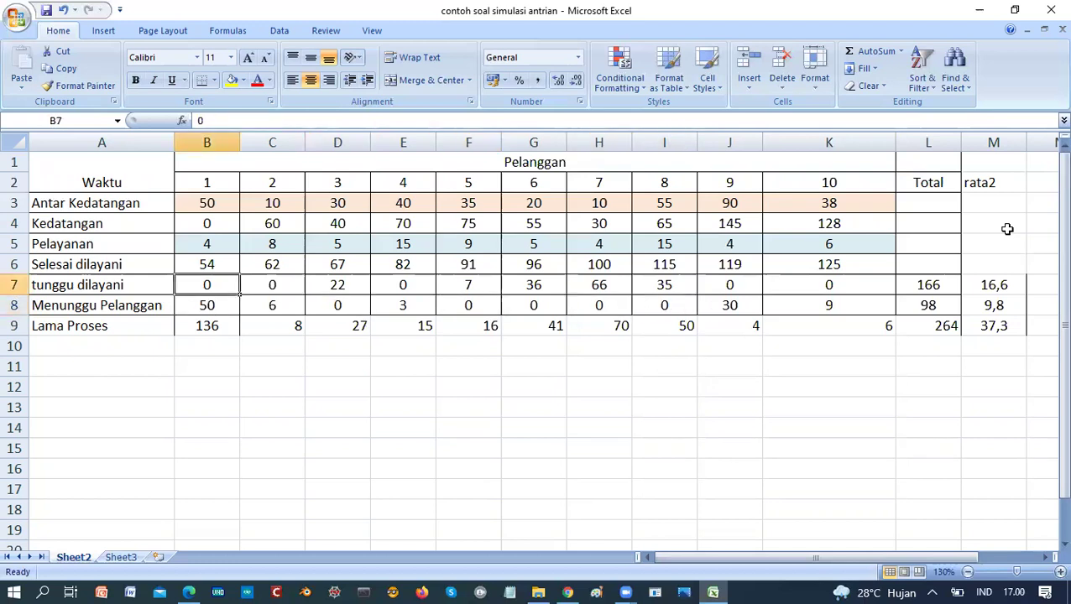
{"action": "key", "text": "Up"}
{"action": "key", "text": "Up"}
{"action": "key", "text": "Up"}
{"action": "key", "text": "Up"}
{"action": "key", "text": "Down"}
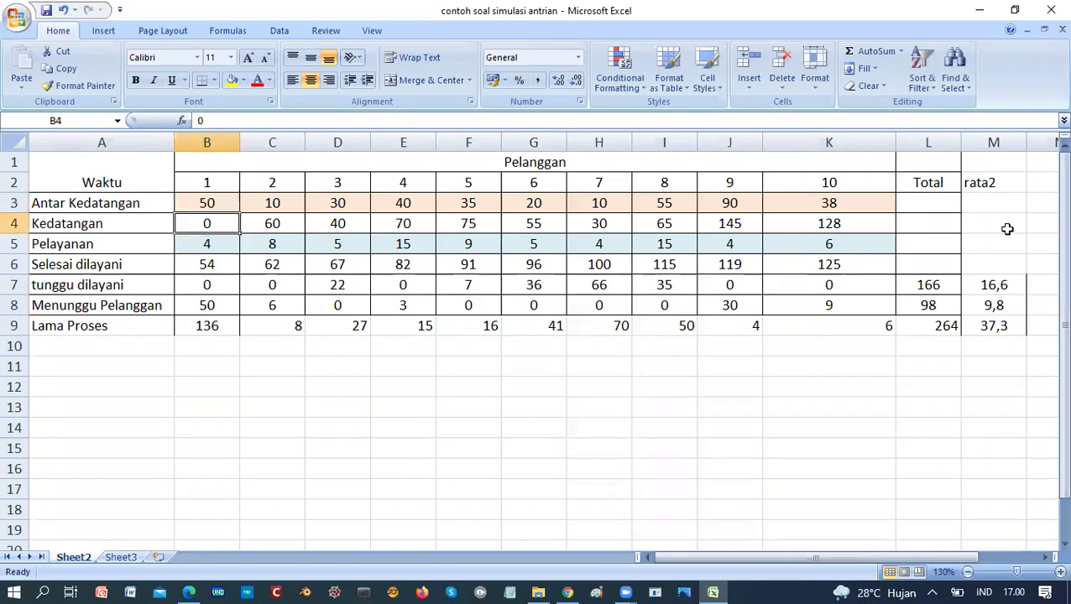
{"action": "key", "text": "Down"}
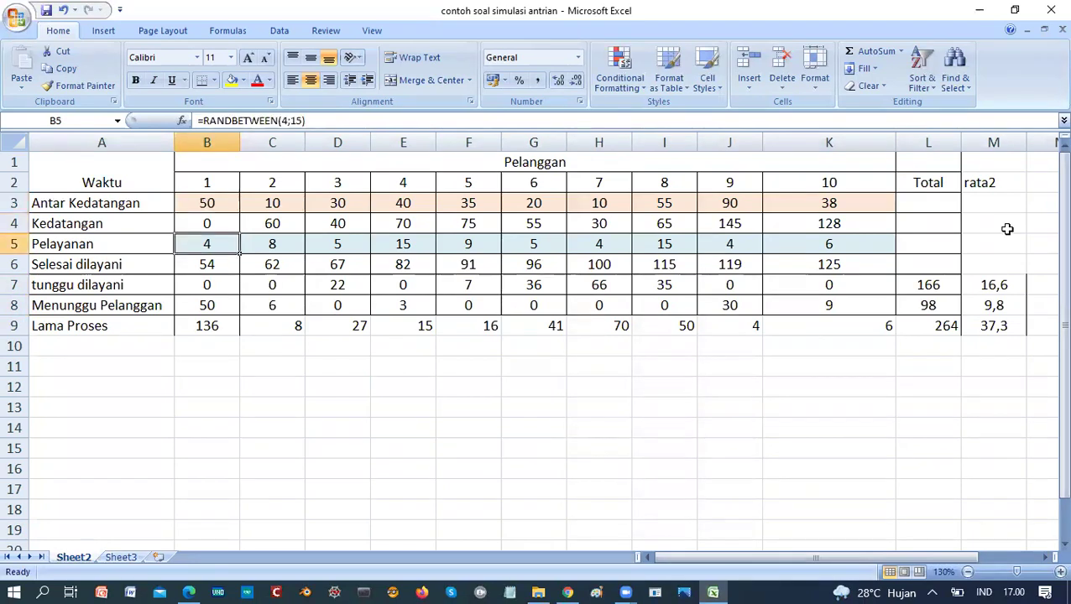
{"action": "left_click", "coordinate": [300, 121]}
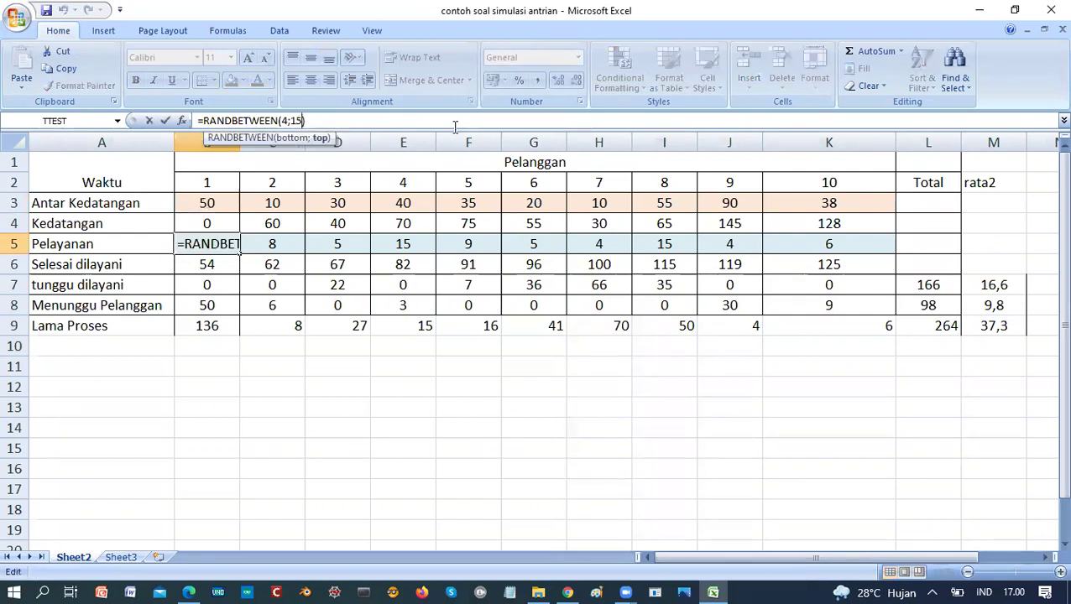
{"action": "key", "text": "BackSpace"}
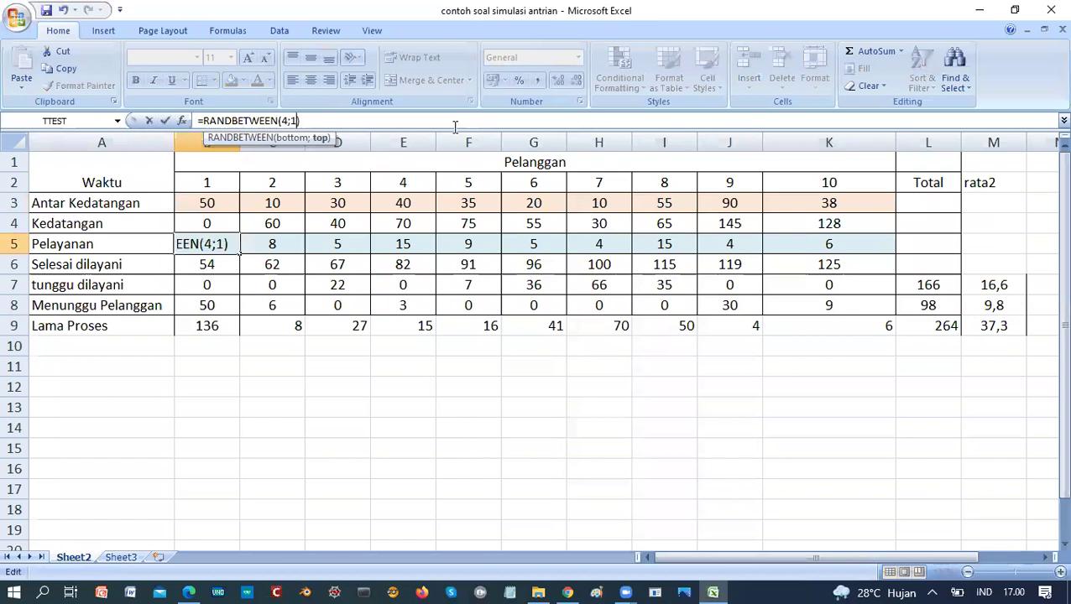
{"action": "type", "text": "00"}
{"action": "key", "text": "Return"}
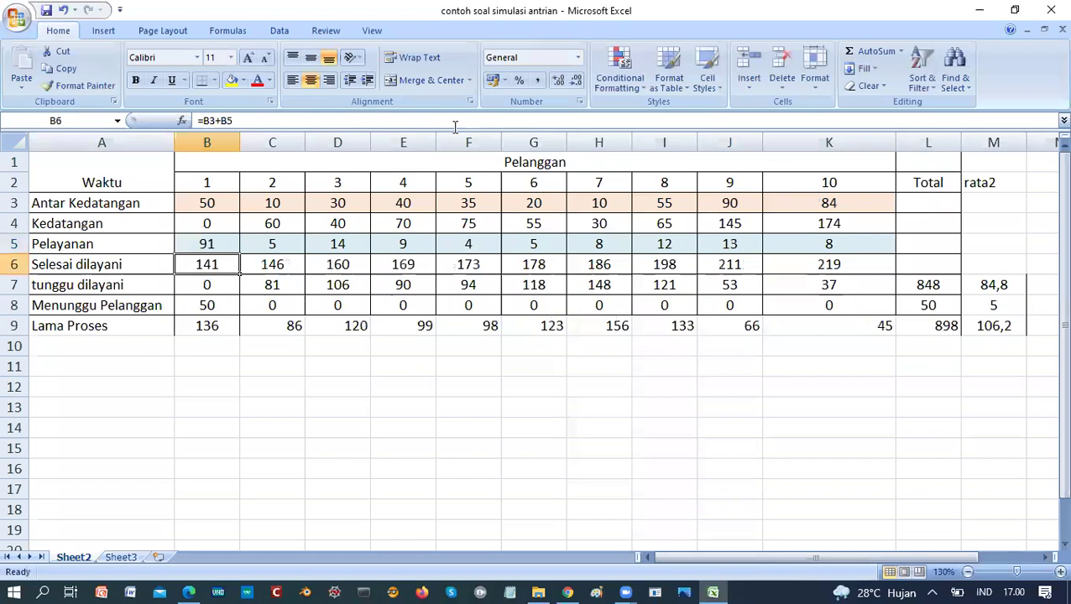
- Copy customer 1's Pelayanan formula across the row through customer 9
{"action": "key", "text": "Up"}
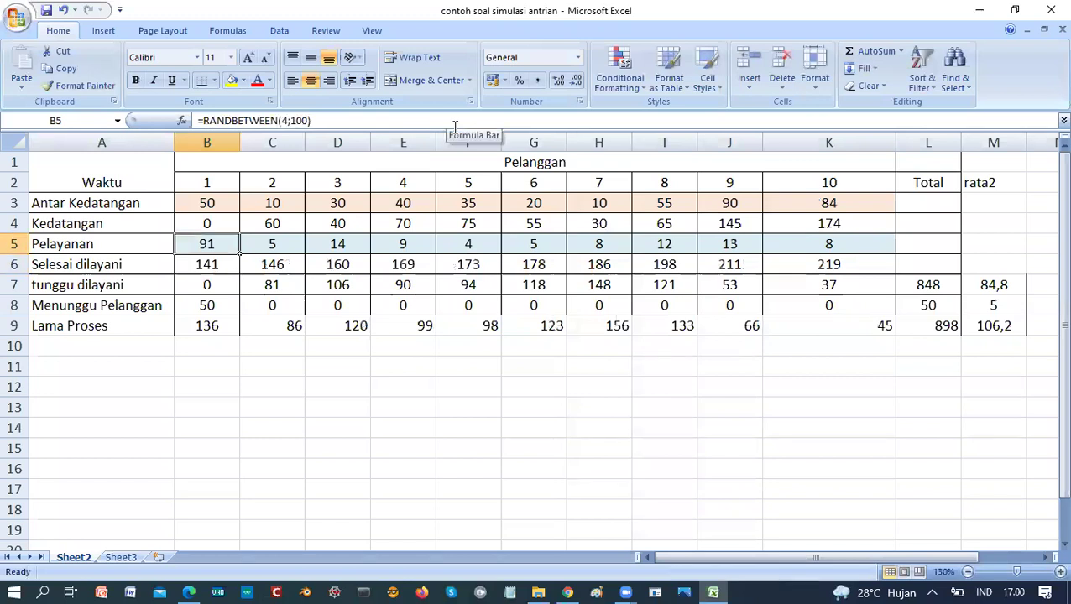
{"action": "key", "text": "ctrl+c"}
{"action": "key", "text": "shift+Right"}
{"action": "key", "text": "shift+Right"}
{"action": "key", "text": "shift+Right"}
{"action": "key", "text": "shift+Right"}
{"action": "key", "text": "shift+Right"}
{"action": "key", "text": "shift+Right"}
{"action": "key", "text": "shift+Right"}
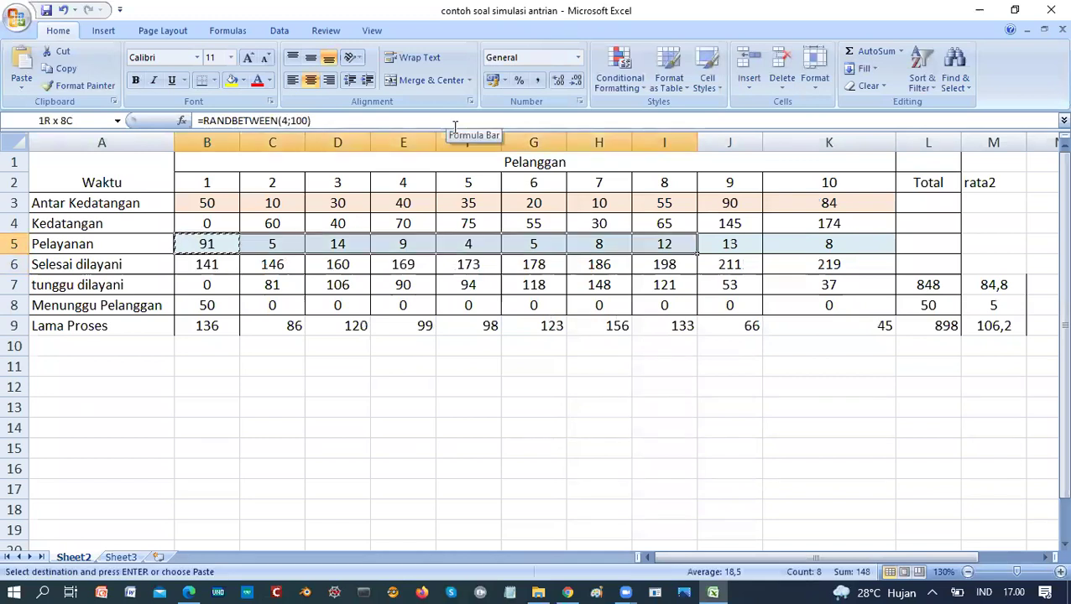
{"action": "key", "text": "shift+Right"}
{"action": "key", "text": "Return"}
- Examine the recalculated Menunggu Pelanggan row from customer 1 through customer 10
{"action": "key", "text": "Down"}
{"action": "key", "text": "Down"}
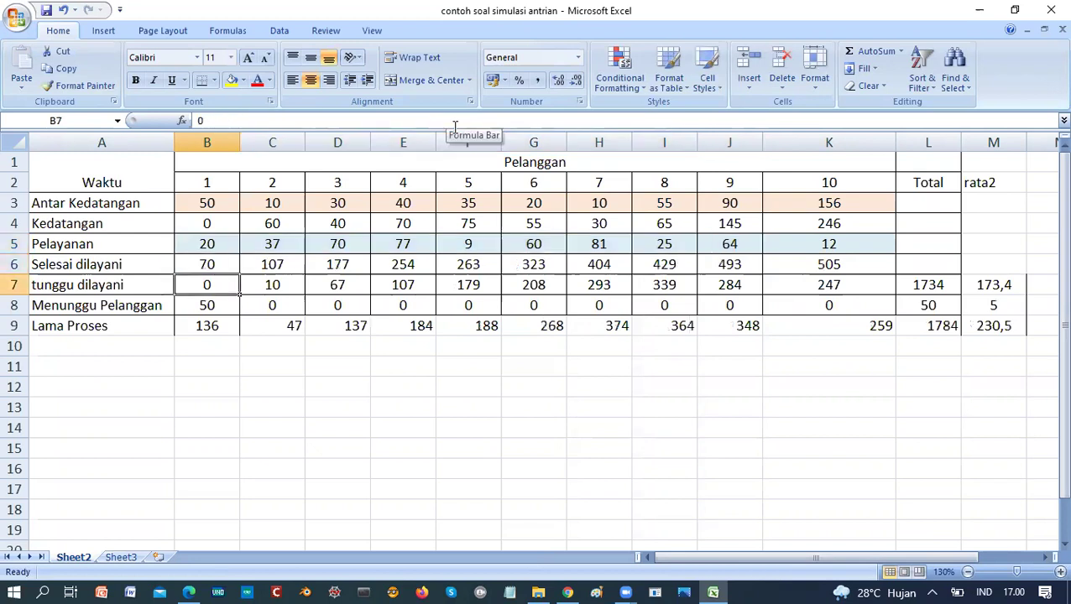
{"action": "key", "text": "Down"}
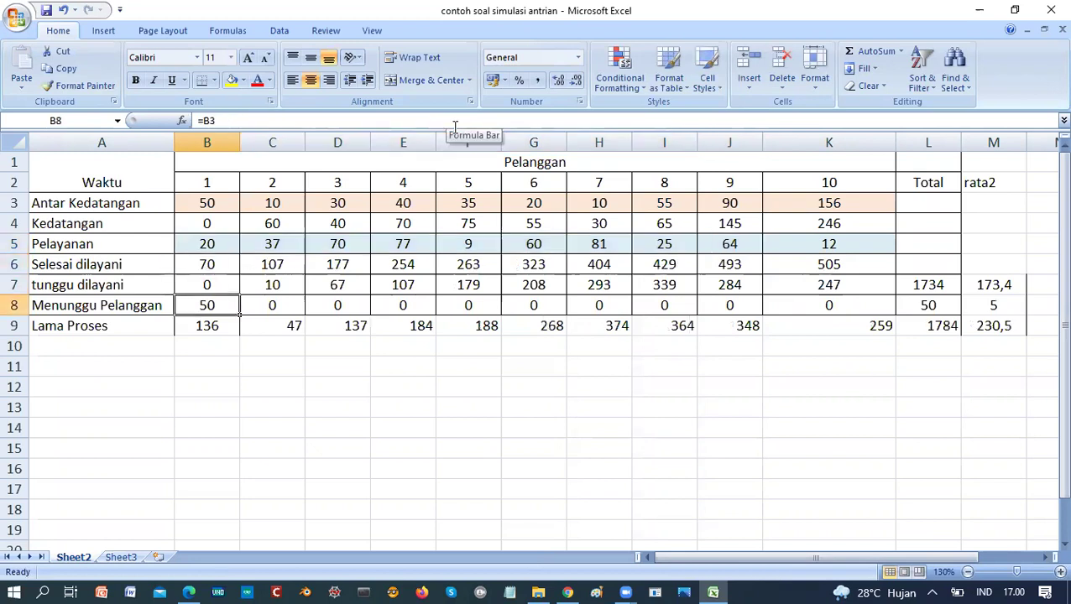
{"action": "key", "text": "Right"}
{"action": "key", "text": "Right"}
{"action": "key", "text": "Right"}
{"action": "key", "text": "Right"}
{"action": "key", "text": "Right"}
{"action": "key", "text": "Right"}
{"action": "key", "text": "Right"}
{"action": "key", "text": "Right"}
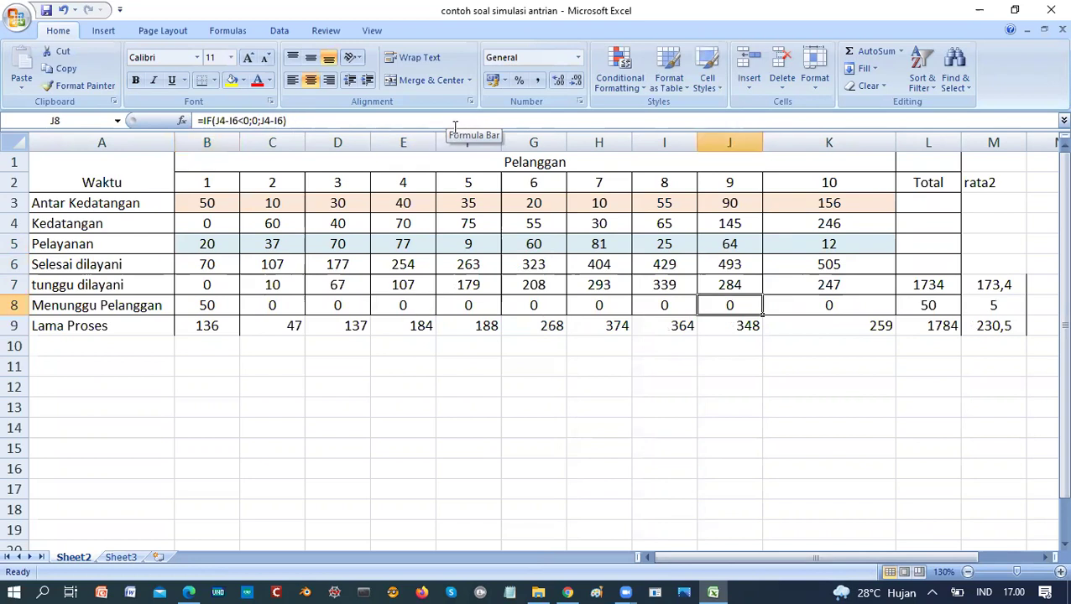
{"action": "key", "text": "Right"}
- Review the Menunggu Pelanggan row backwards from customer 10 to customer 2
{"action": "key", "text": "Left"}
{"action": "key", "text": "Left"}
{"action": "key", "text": "Left"}
{"action": "key", "text": "Left"}
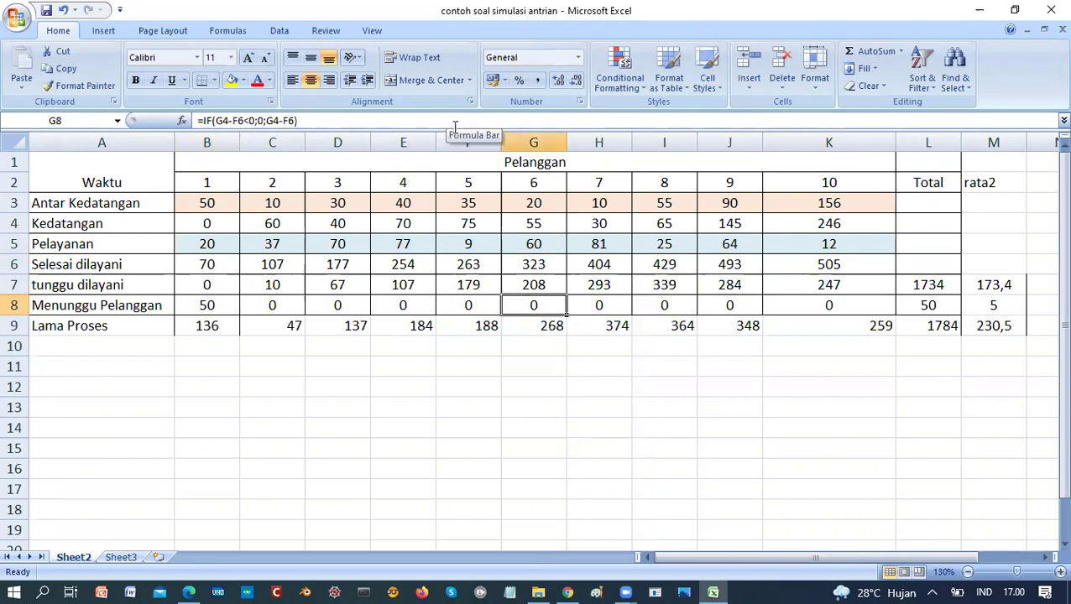
{"action": "key", "text": "Left"}
{"action": "key", "text": "Left"}
{"action": "key", "text": "Left"}
{"action": "key", "text": "Left"}
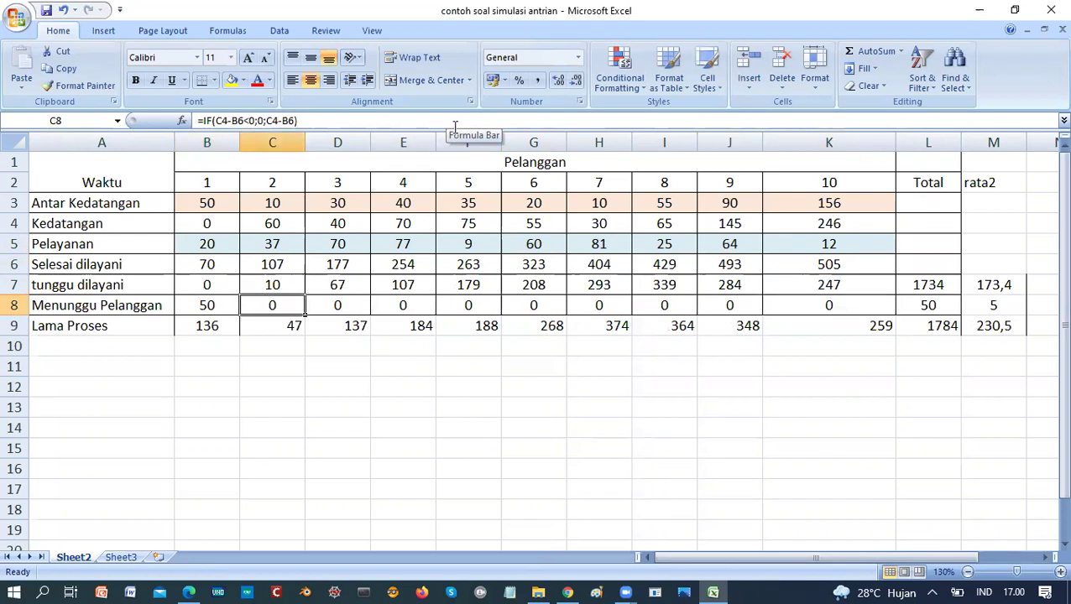
- Follow the Menunggu Pelanggan row from customer 2 to its Total formula
{"action": "key", "text": "Right"}
{"action": "key", "text": "Right"}
{"action": "key", "text": "Right"}
{"action": "key", "text": "Right"}
{"action": "key", "text": "Right"}
{"action": "key", "text": "Right"}
{"action": "key", "text": "Right"}
{"action": "key", "text": "Right"}
{"action": "key", "text": "Right"}
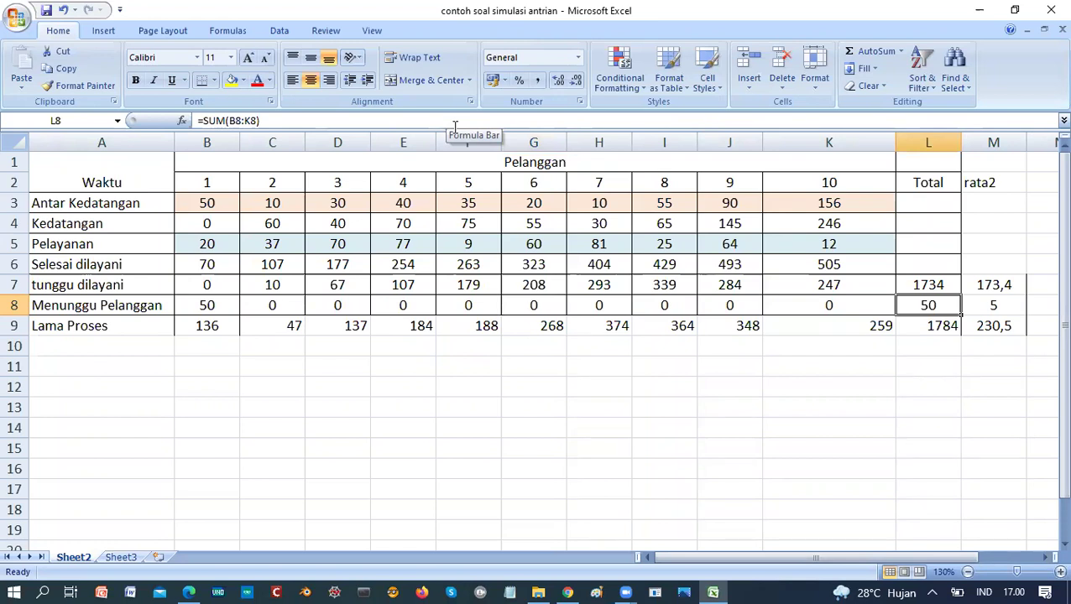
- Go back over the Menunggu Pelanggan formulas from the Total to customer 1
{"action": "key", "text": "Left"}
{"action": "key", "text": "Left"}
{"action": "key", "text": "Left"}
{"action": "key", "text": "Left"}
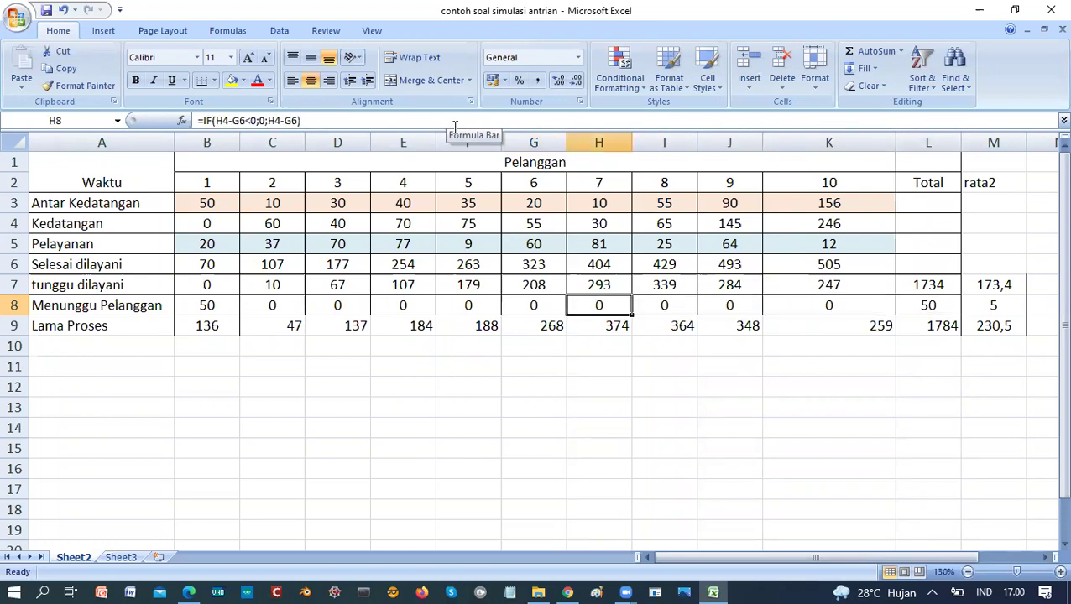
{"action": "key", "text": "Left"}
{"action": "key", "text": "Left"}
{"action": "key", "text": "Left"}
{"action": "key", "text": "Left"}
{"action": "key", "text": "Left"}
{"action": "key", "text": "Left"}
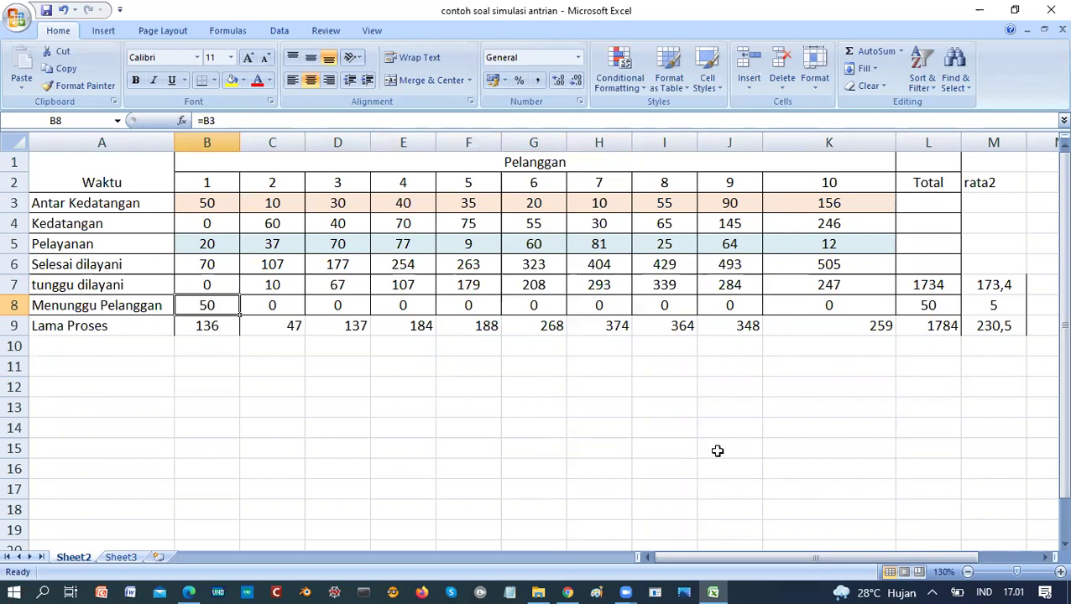
- Inspect the Kedatangan, Pelayanan and Antar Kedatangan cells of the first few customers
{"action": "key", "text": "Up"}
{"action": "key", "text": "Up"}
{"action": "key", "text": "Up"}
{"action": "key", "text": "Up"}
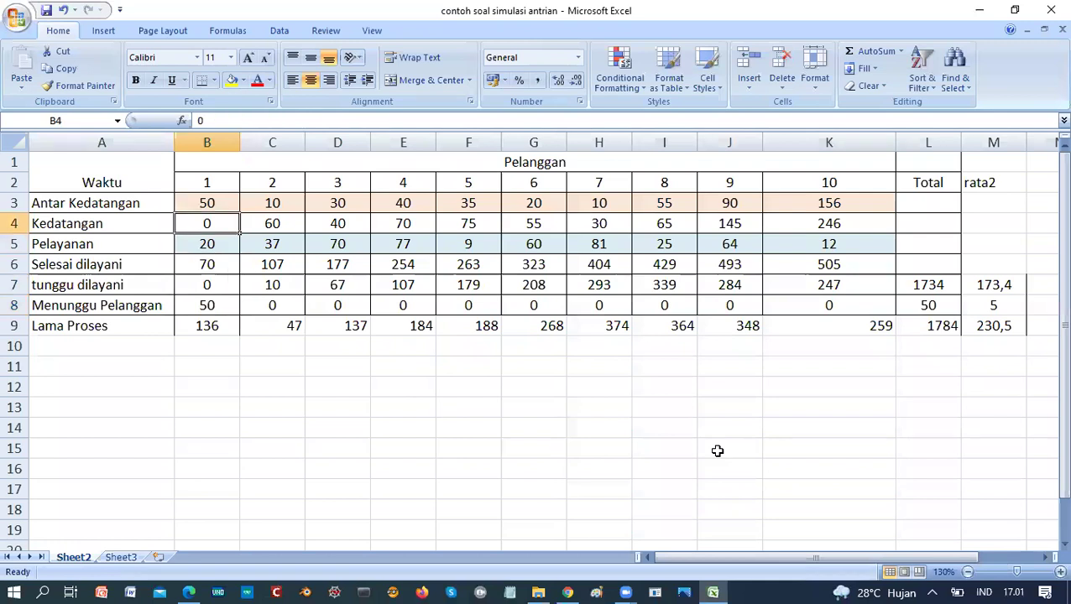
{"action": "key", "text": "Right"}
{"action": "key", "text": "Down"}
{"action": "key", "text": "Left"}
{"action": "key", "text": "Right"}
{"action": "key", "text": "Right"}
{"action": "key", "text": "Left"}
{"action": "key", "text": "Up"}
{"action": "key", "text": "Up"}
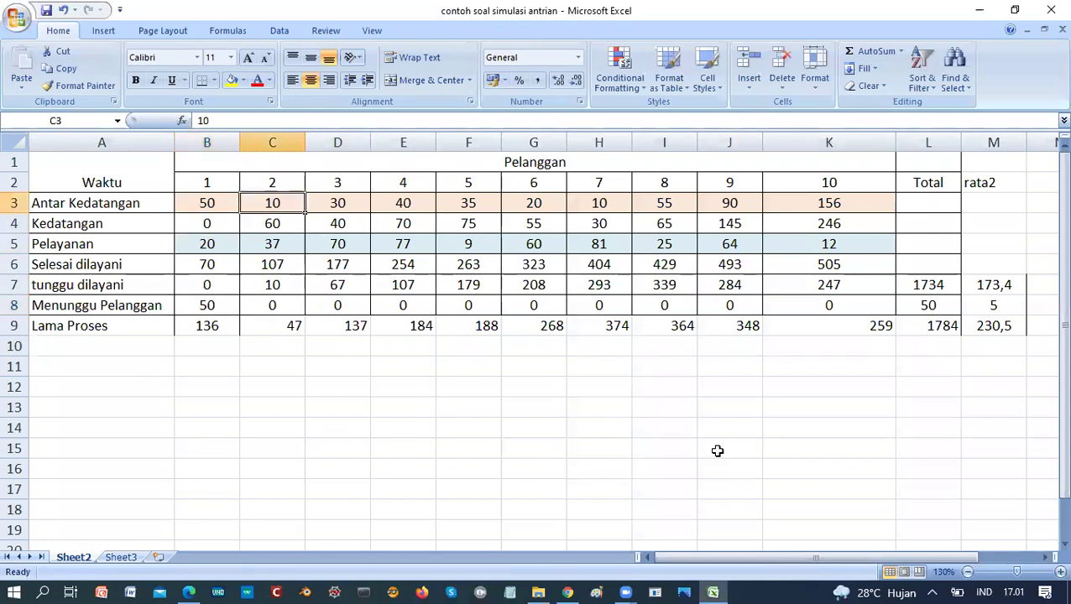
- Show customer 1's Pelayanan formula as text by putting an apostrophe in front of it
{"action": "key", "text": "Down"}
{"action": "key", "text": "Down"}
{"action": "key", "text": "Left"}
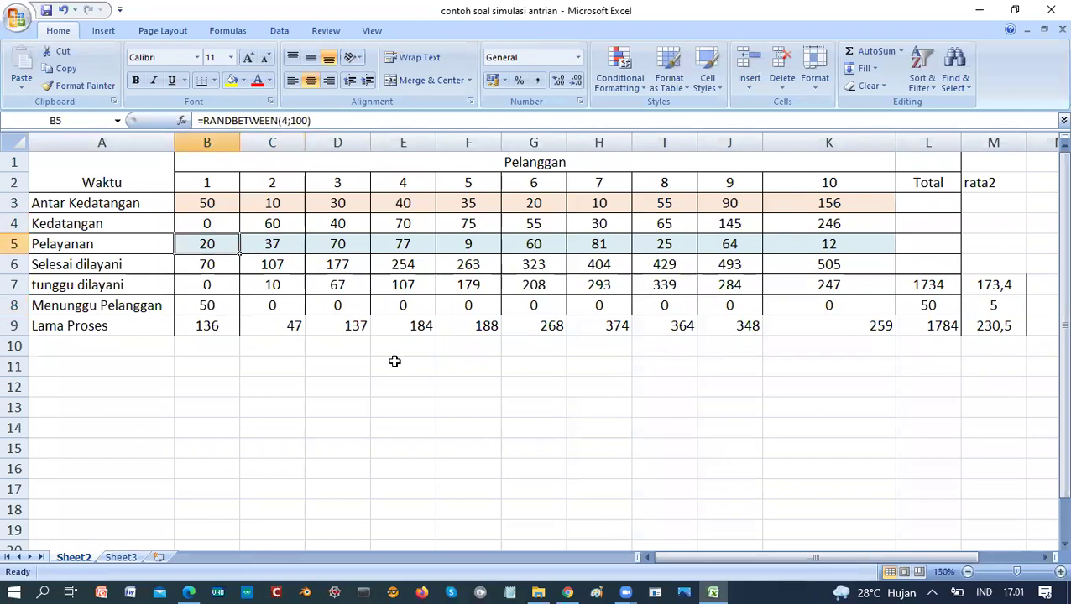
{"action": "left_click", "coordinate": [199, 123]}
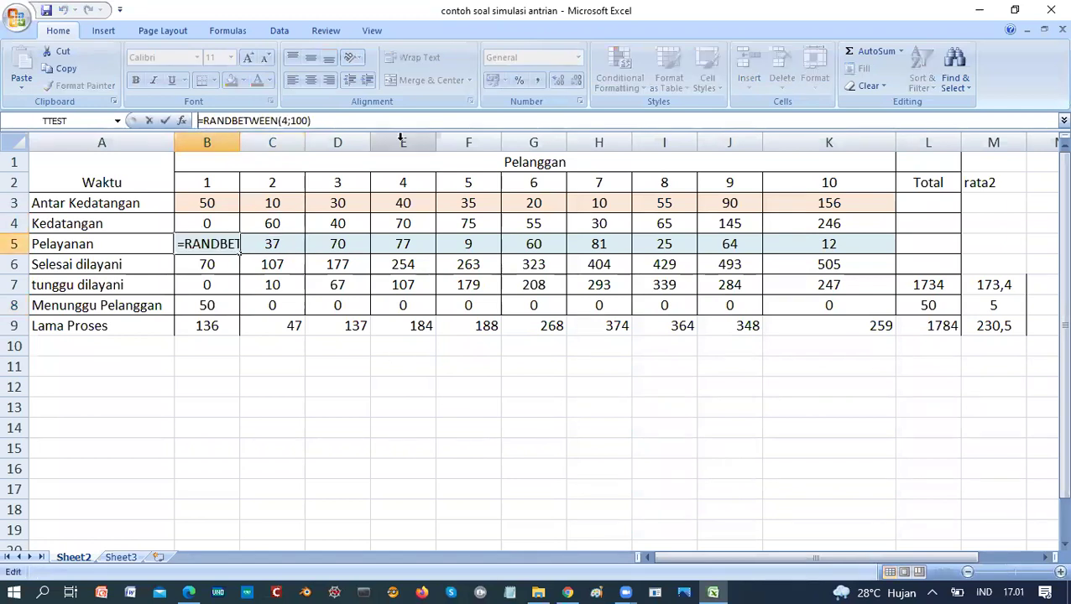
{"action": "type", "text": "'"}
{"action": "key", "text": "Return"}
{"action": "key", "text": "Up"}
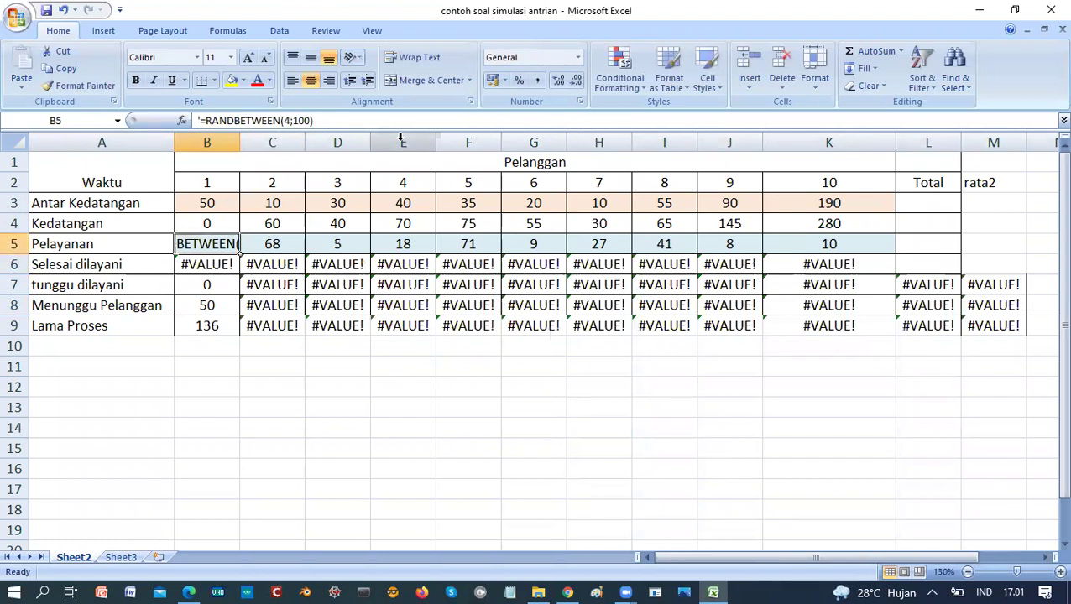
- Remove the leading apostrophe from customer 1's Pelayanan cell to restore its formula
{"action": "left_click", "coordinate": [199, 120]}
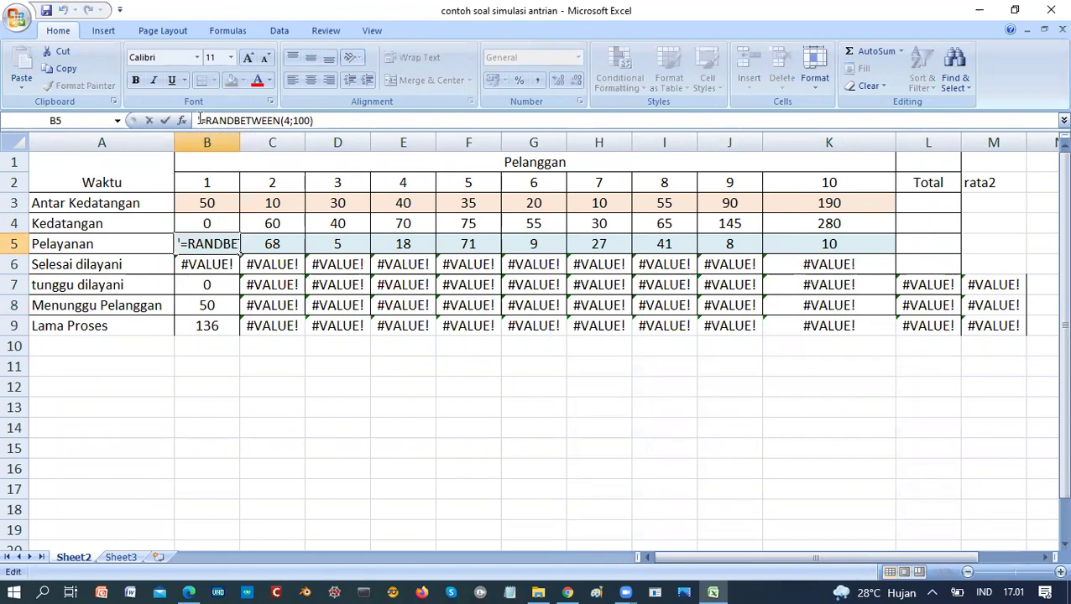
{"action": "key", "text": "BackSpace"}
{"action": "key", "text": "Return"}
{"action": "key", "text": "Up"}
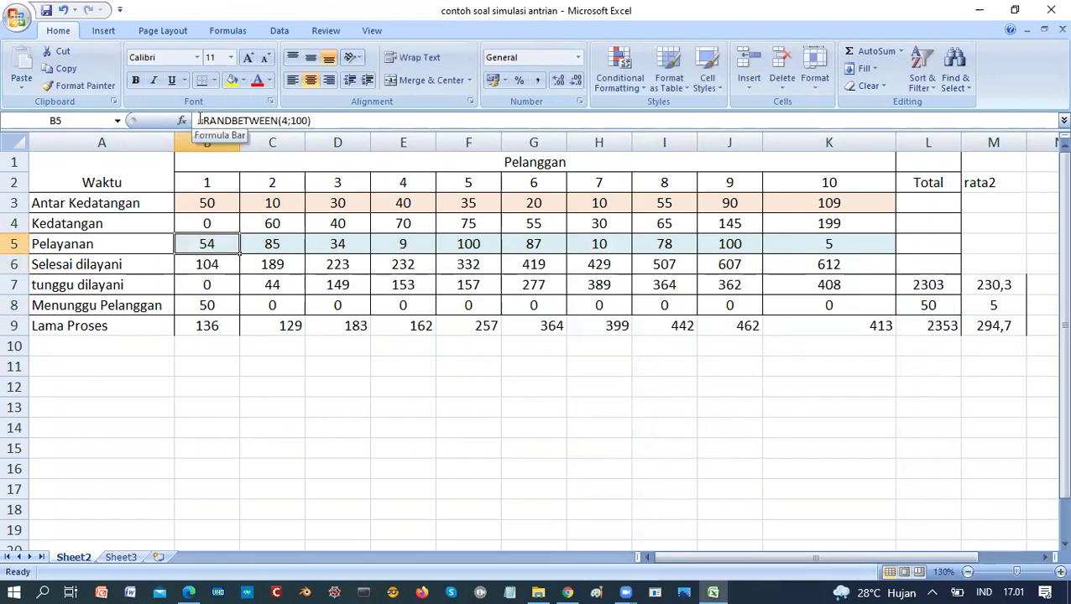
- Show customer 10's Pelayanan formula as the text '=RANDBETWEEN(4;15) with a leading apostrophe
{"action": "left_click", "coordinate": [734, 244]}
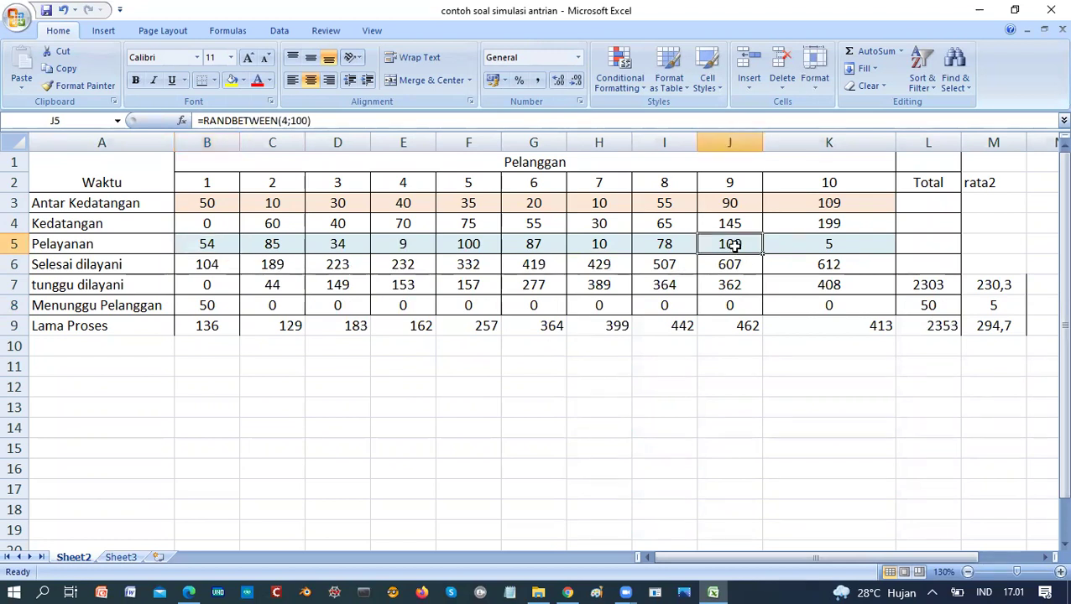
{"action": "key", "text": "Right"}
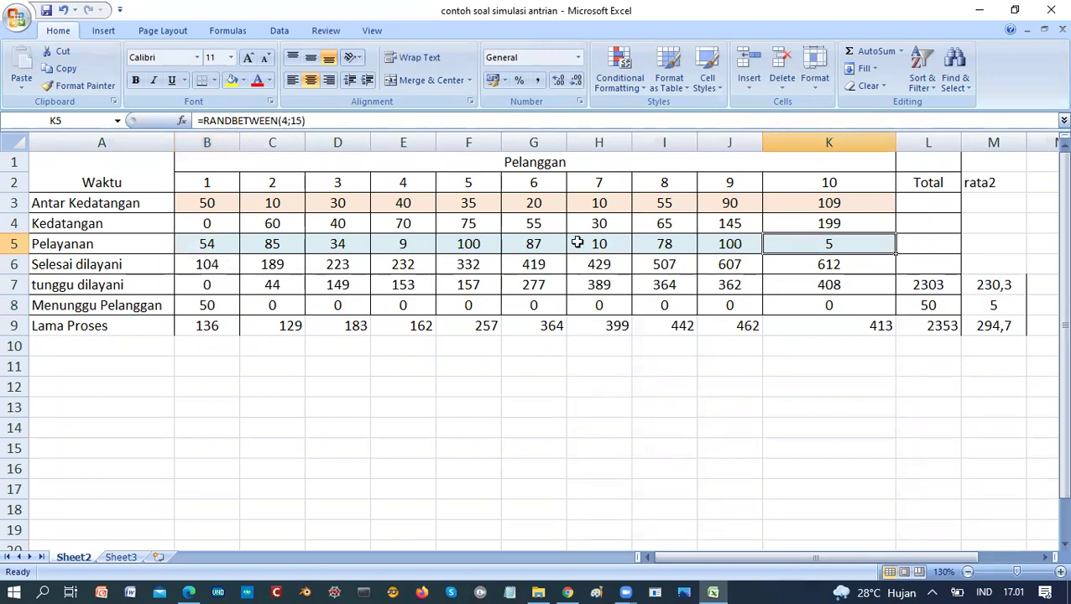
{"action": "left_click", "coordinate": [201, 120]}
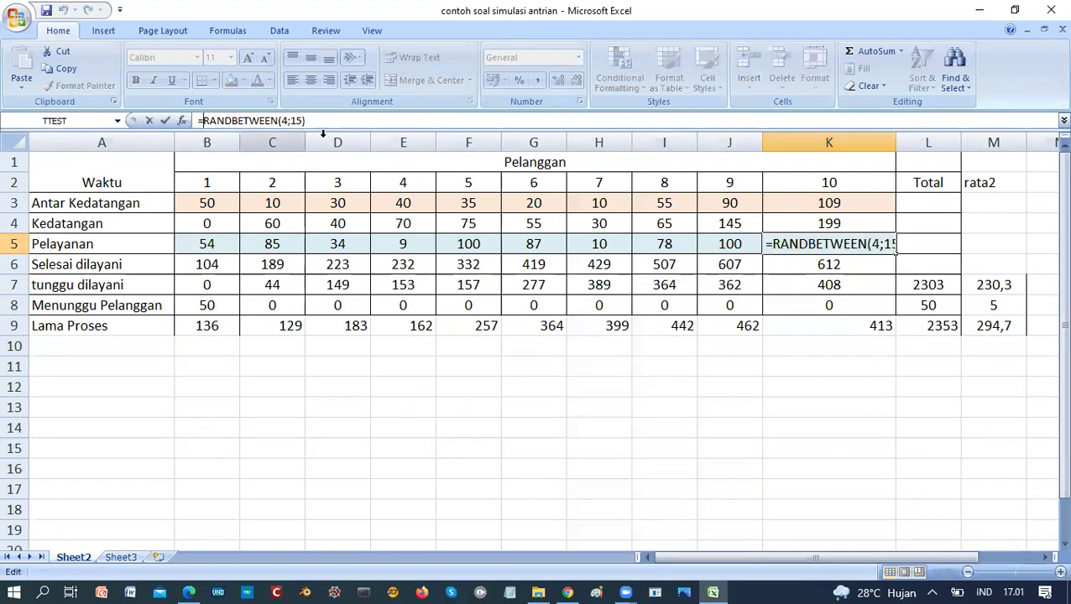
{"action": "key", "text": "Return"}
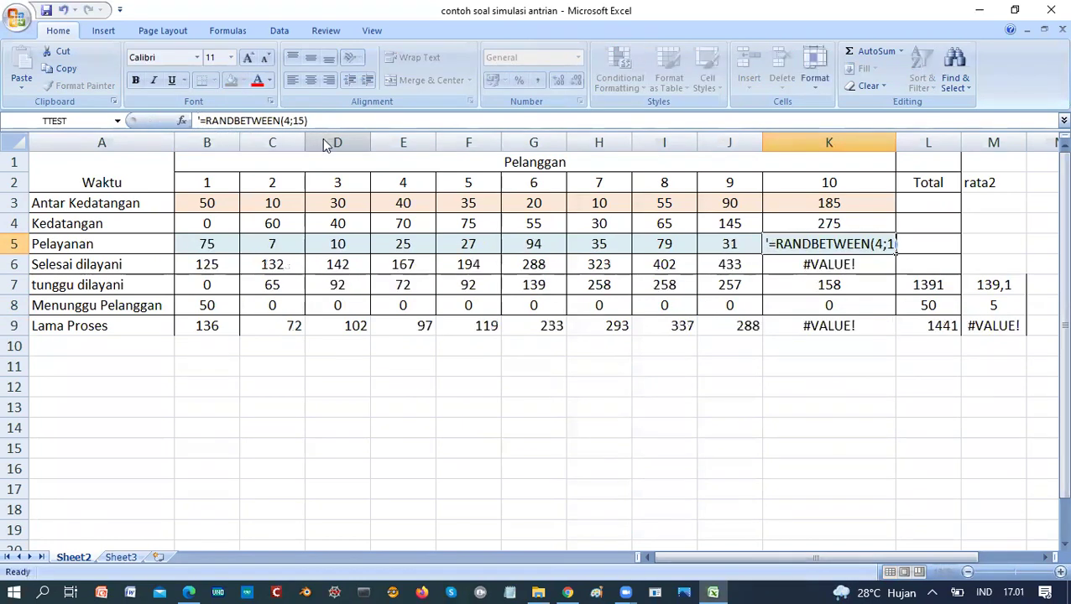
- Show customer 10's Selesai dilayani formula as the text '=J6+K5 with a leading apostrophe
{"action": "left_click", "coordinate": [200, 121]}
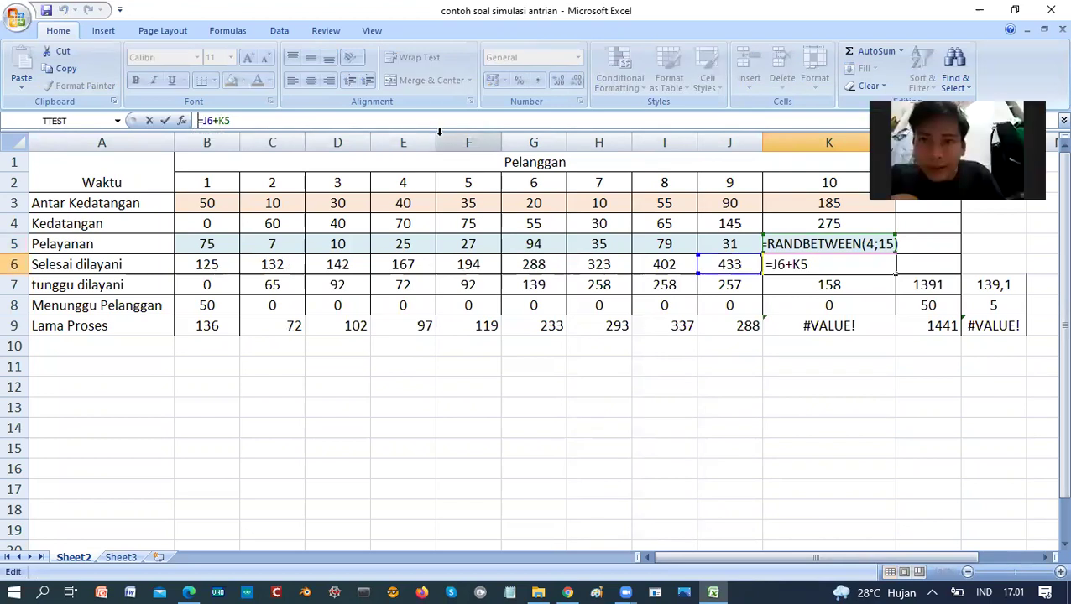
{"action": "key", "text": "Return"}
{"action": "key", "text": "Up"}
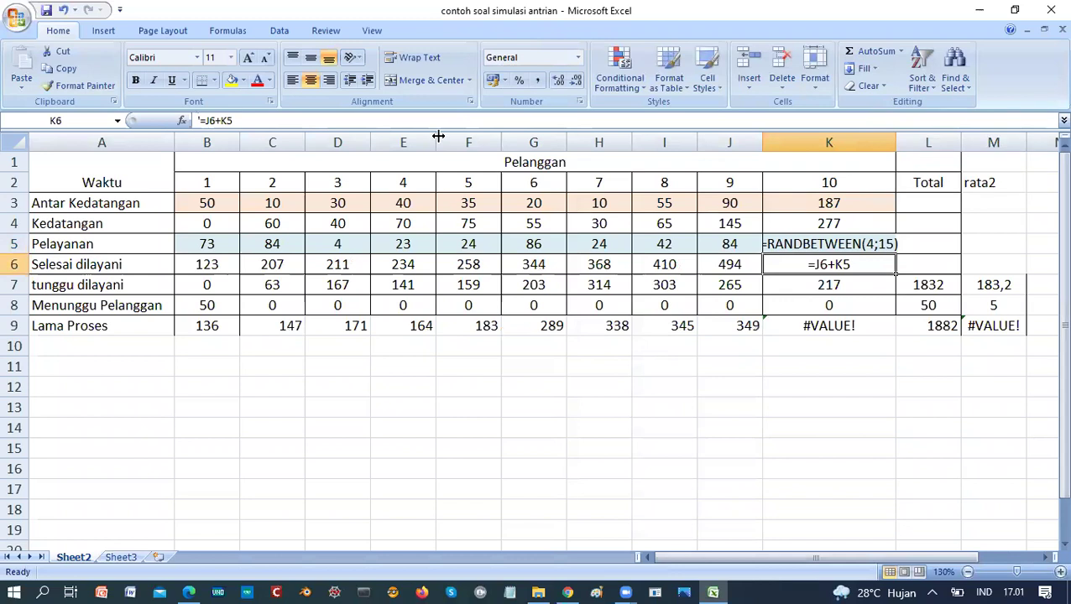
- Show customer 10's tunggu dilayani formula as the text '=IF(J6-K4<0;0;J6-K4) with a leading apostrophe
{"action": "left_click", "coordinate": [790, 288]}
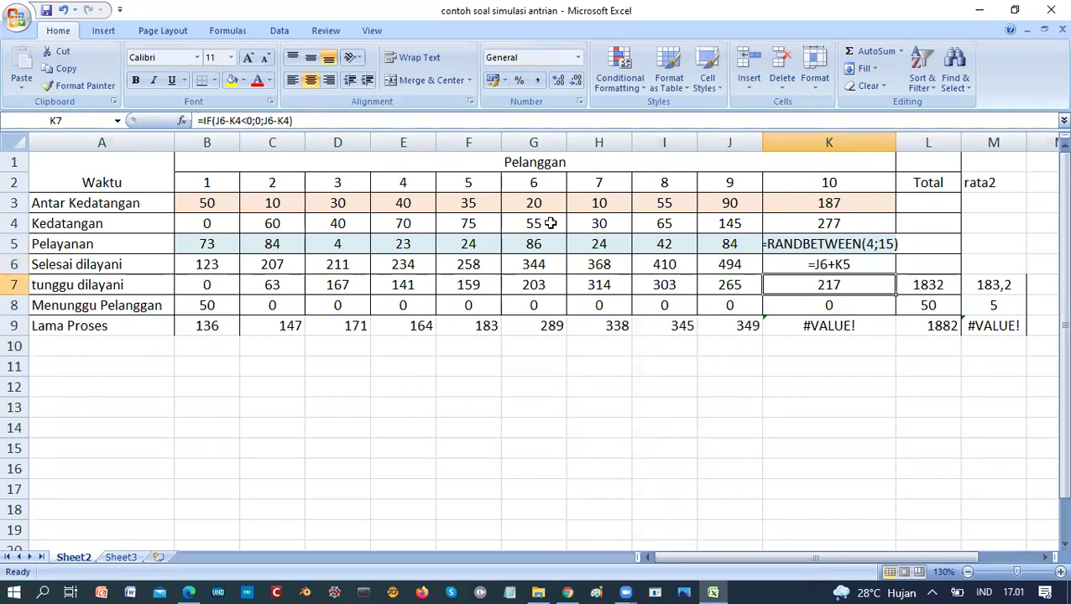
{"action": "left_click", "coordinate": [200, 120]}
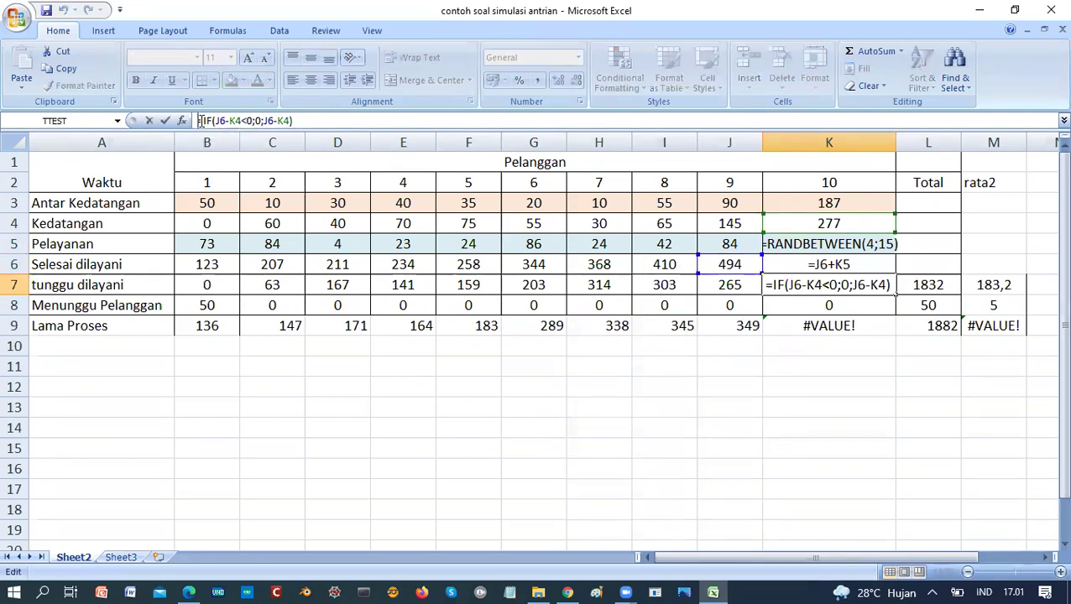
{"action": "type", "text": "'"}
{"action": "key", "text": "ctrl+Return"}
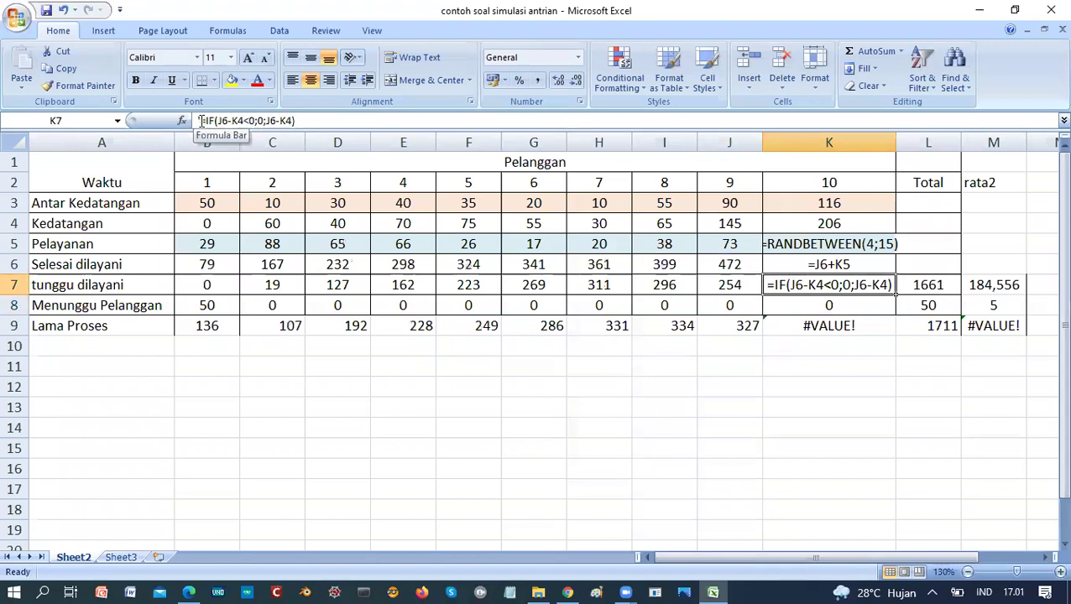
- Show customer 10's Menunggu Pelanggan formula as the text '=IF(K4-J6<0;0;K4-J6) with a leading apostrophe
{"action": "key", "text": "Down"}
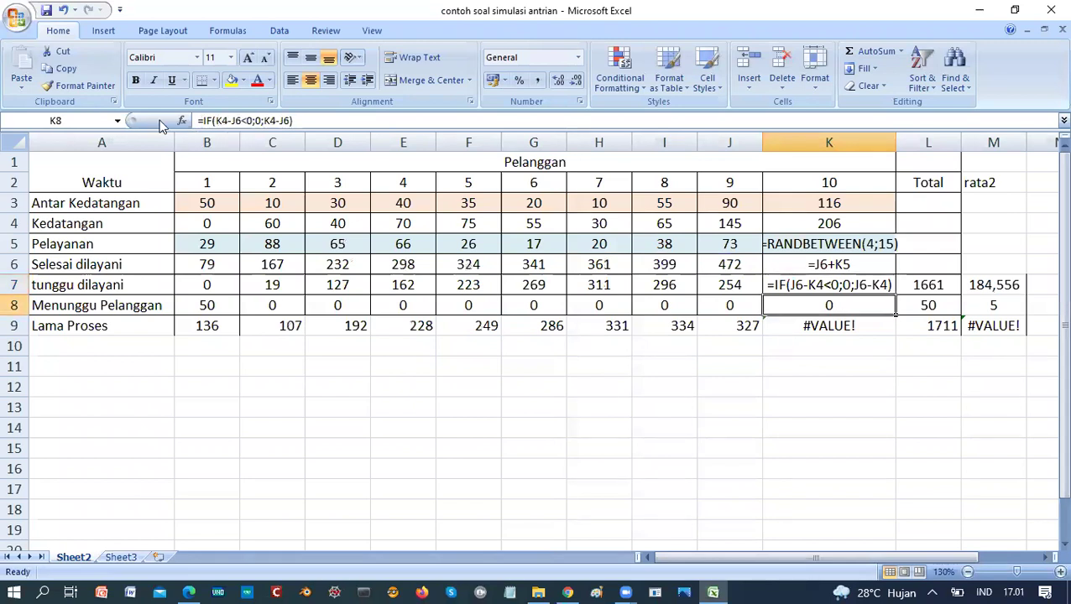
{"action": "left_click", "coordinate": [203, 124]}
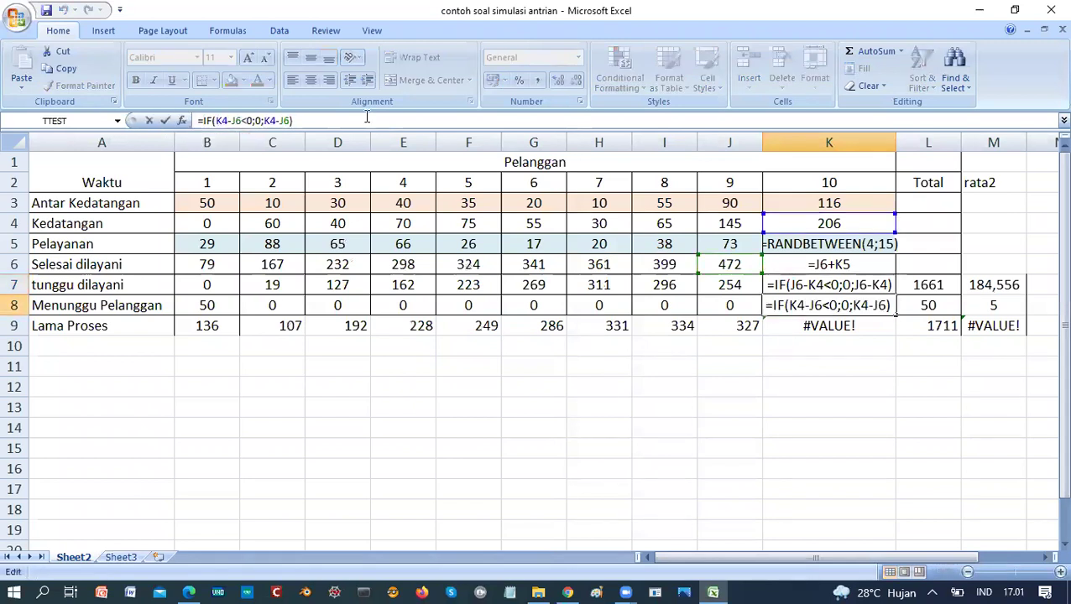
{"action": "type", "text": "'"}
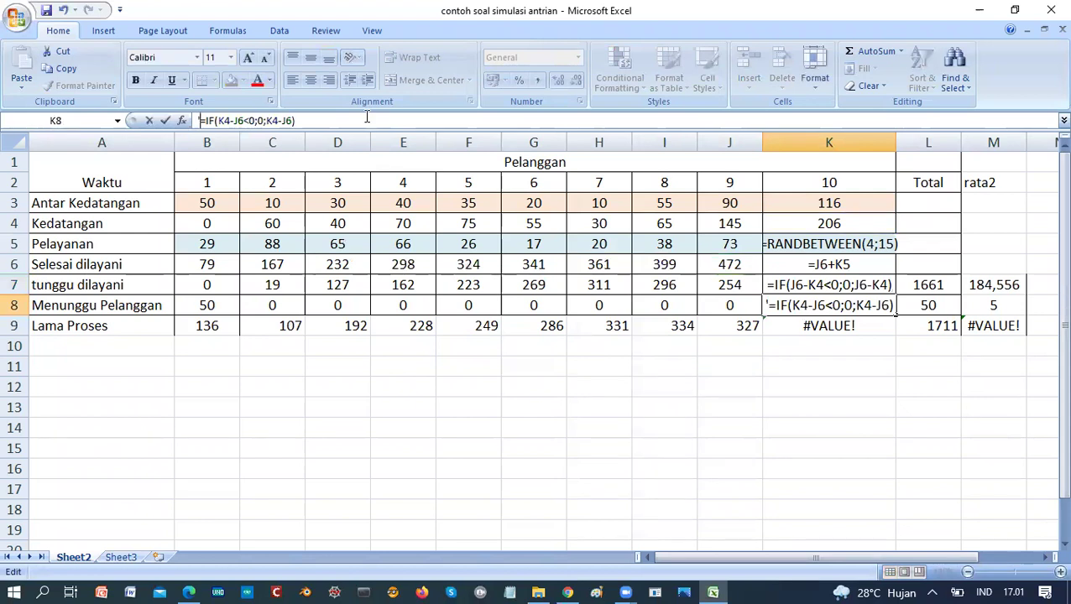
{"action": "key", "text": "Return"}
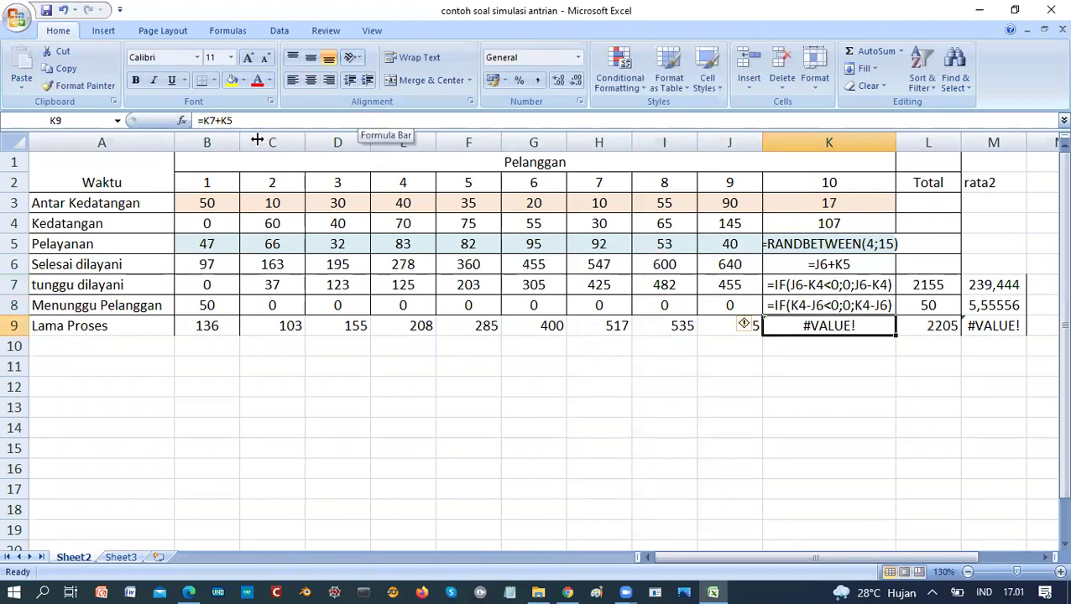
- Show customer 10's Lama Proses formula as the text '=K7+K5 with a leading apostrophe
{"action": "left_click", "coordinate": [198, 123]}
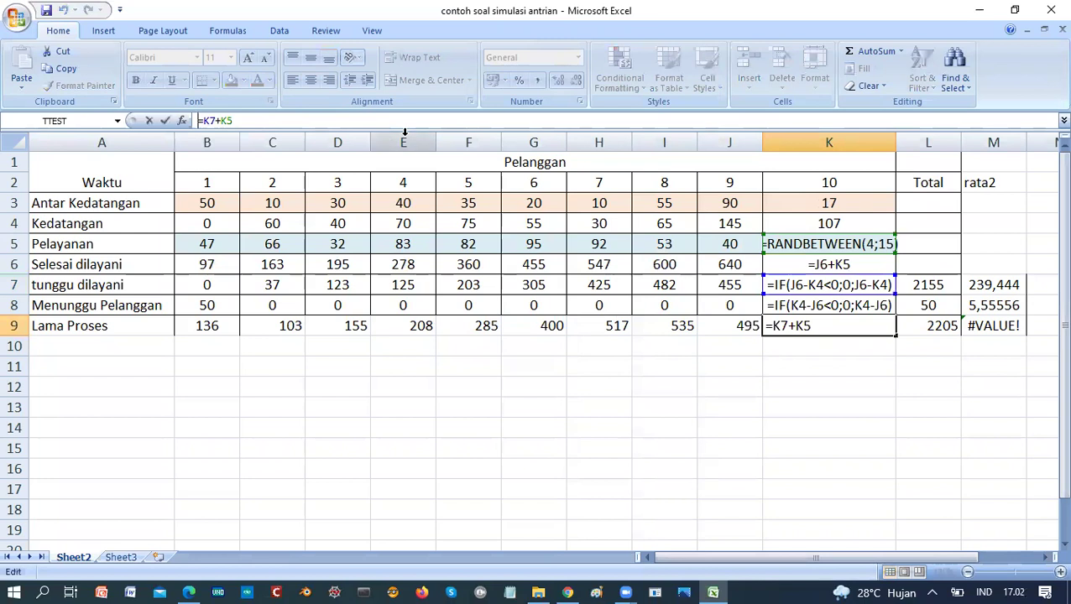
{"action": "type", "text": "'"}
{"action": "key", "text": "Return"}
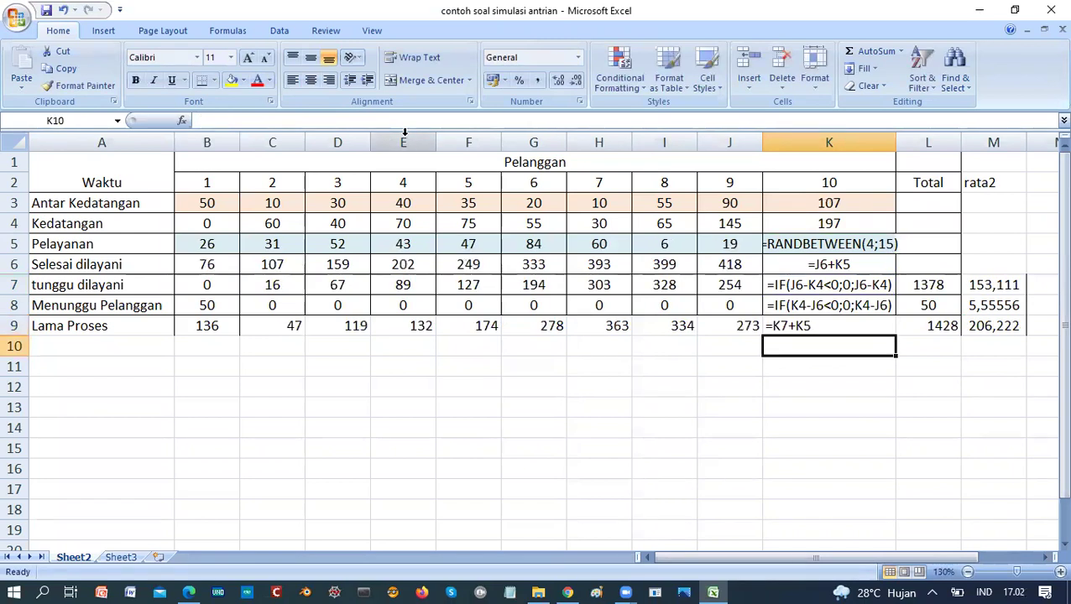
{"action": "key", "text": "Up"}
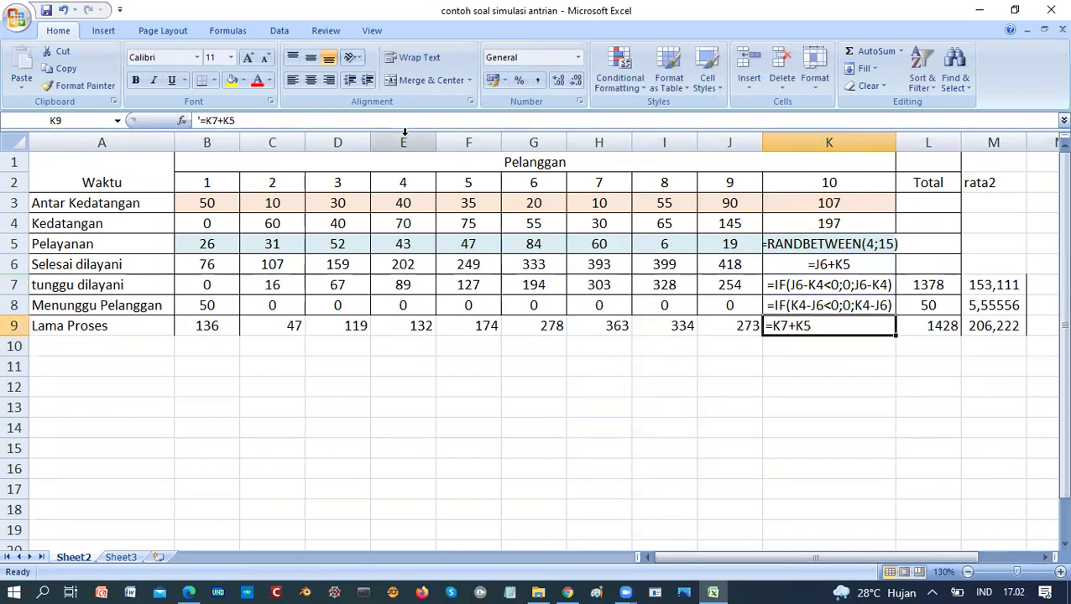
{"action": "key", "text": "Down"}
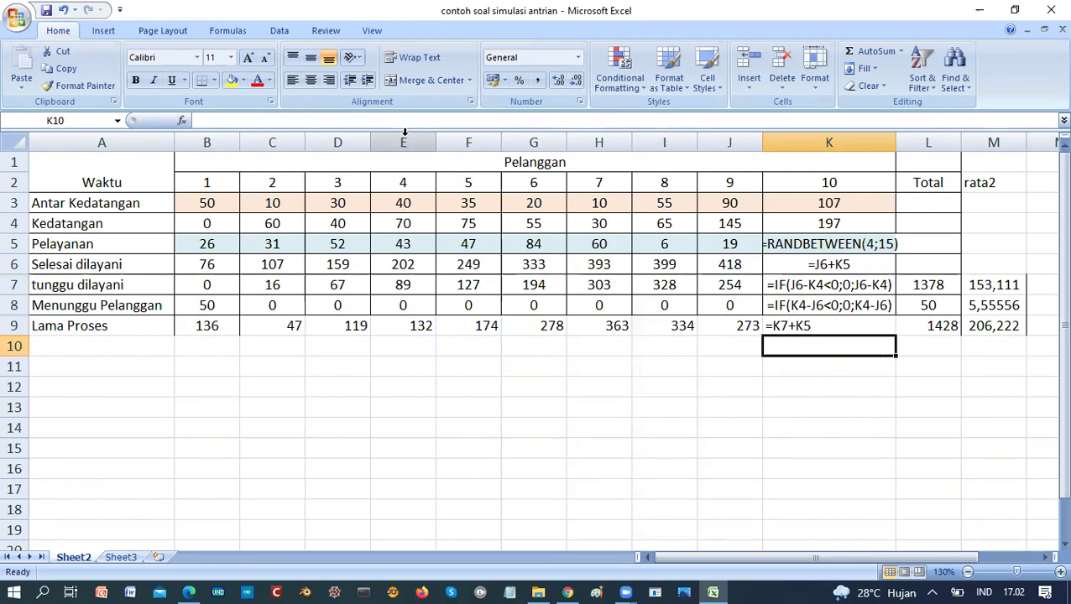
- Show the rata2 formula for tunggu dilayani as the text '=AVERAGE(B7:K7) with a leading apostrophe and left-align the cell
{"action": "key", "text": "Up"}
{"action": "key", "text": "Up"}
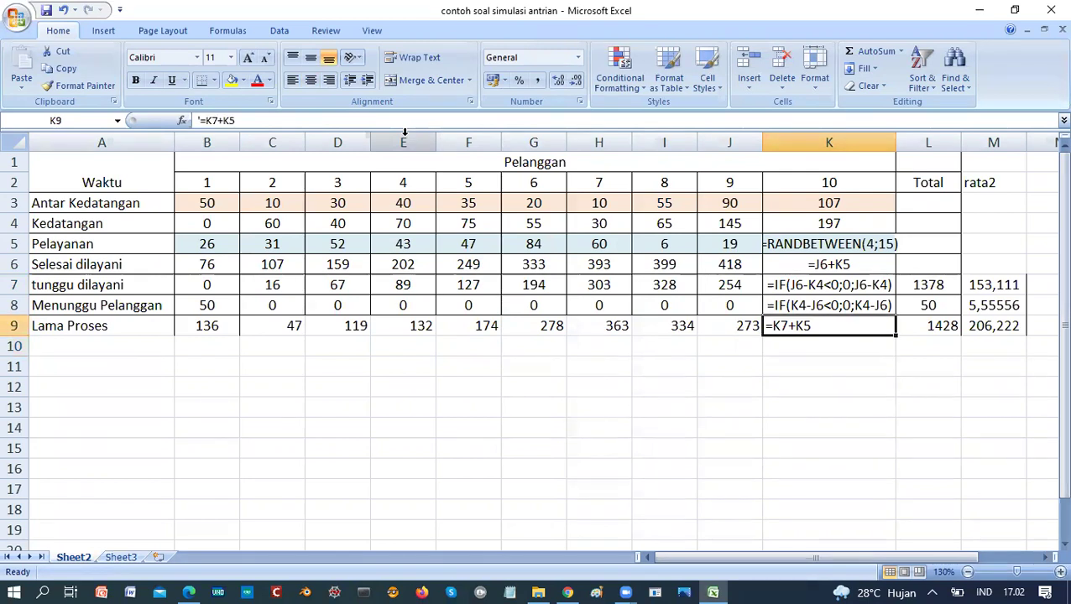
{"action": "key", "text": "Up"}
{"action": "key", "text": "Right"}
{"action": "key", "text": "Right"}
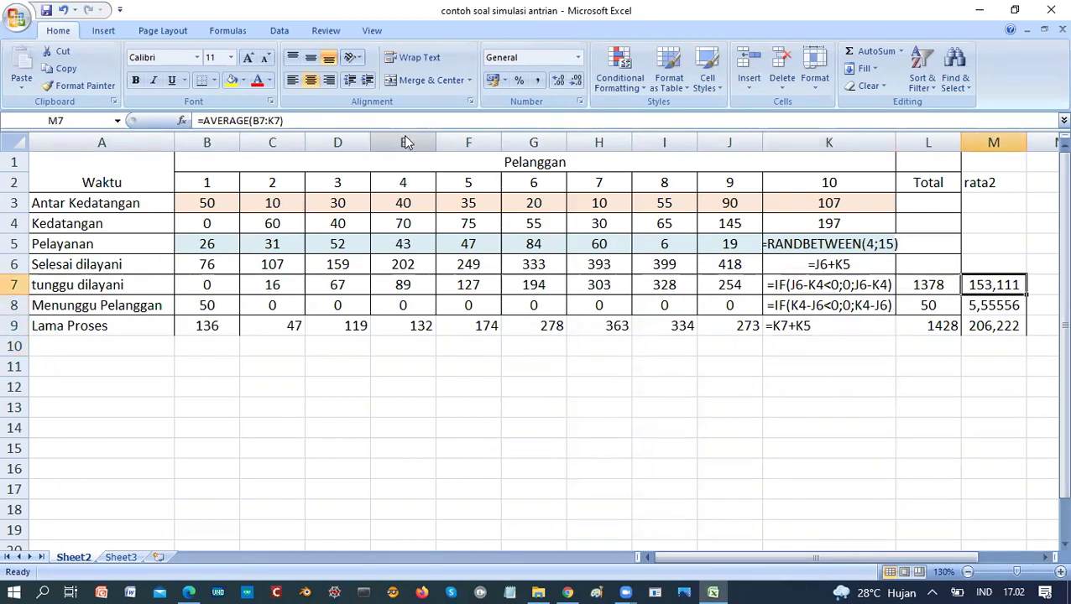
{"action": "left_click", "coordinate": [200, 122]}
{"action": "key", "text": "Return"}
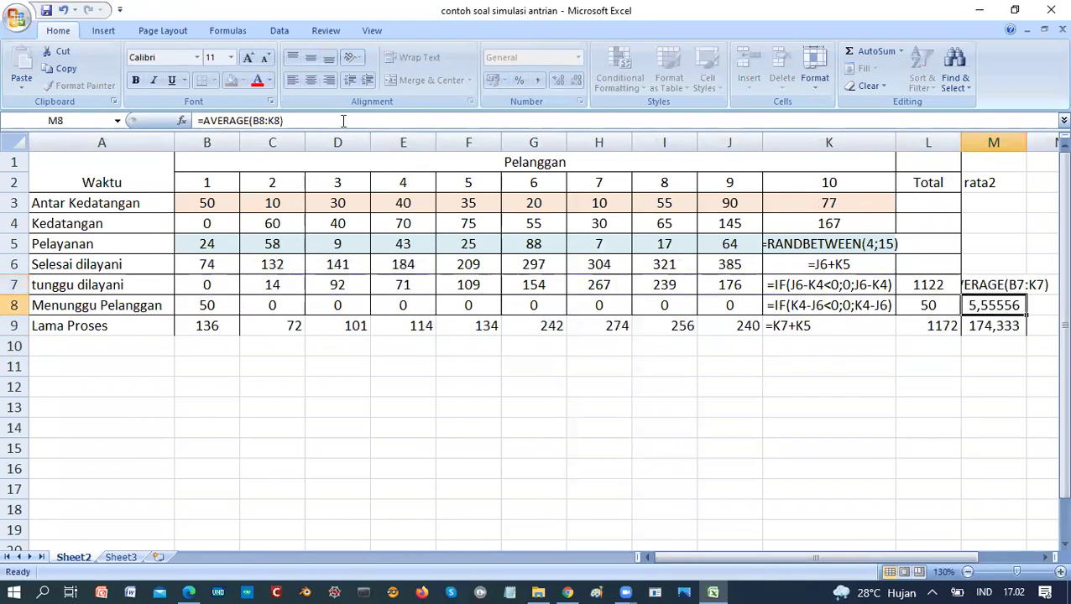
{"action": "key", "text": "Up"}
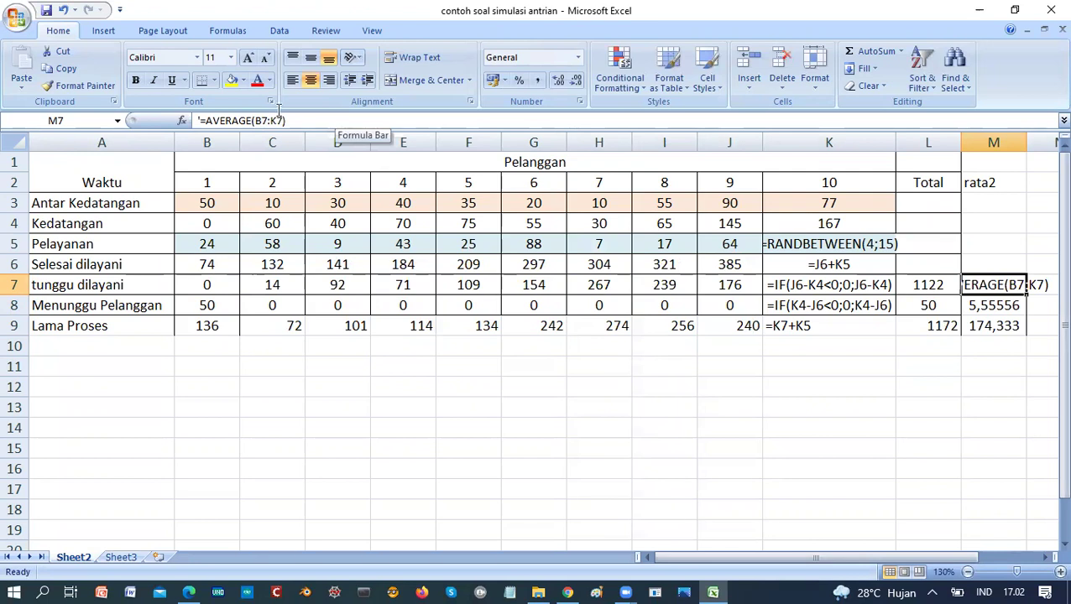
{"action": "left_click", "coordinate": [293, 79]}
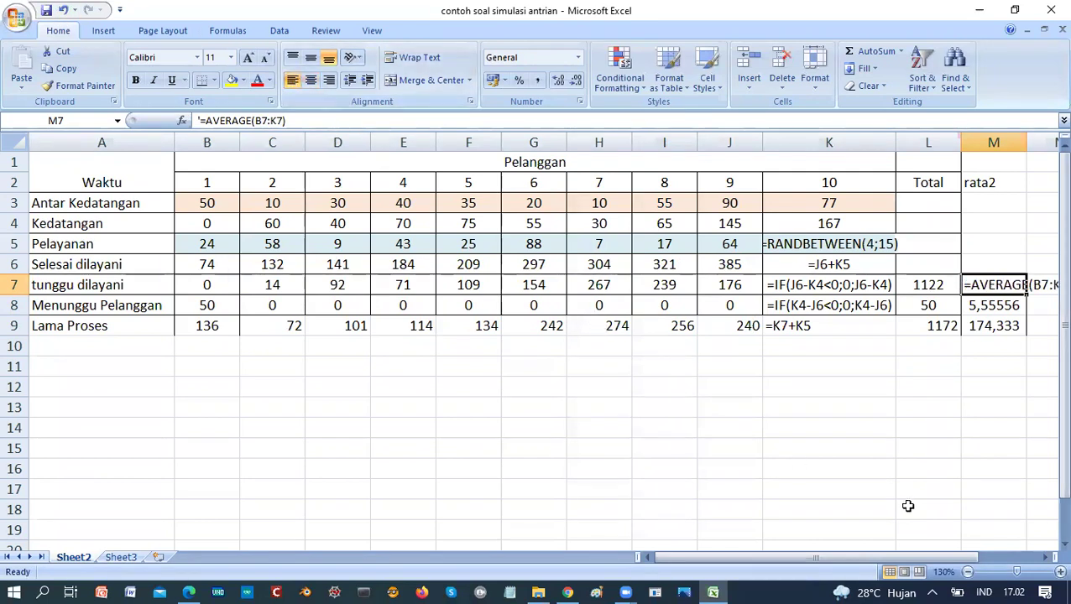
{"action": "scroll", "coordinate": [945, 530], "scroll_direction": "down", "scroll_amount": 1, "text": "ctrl"}
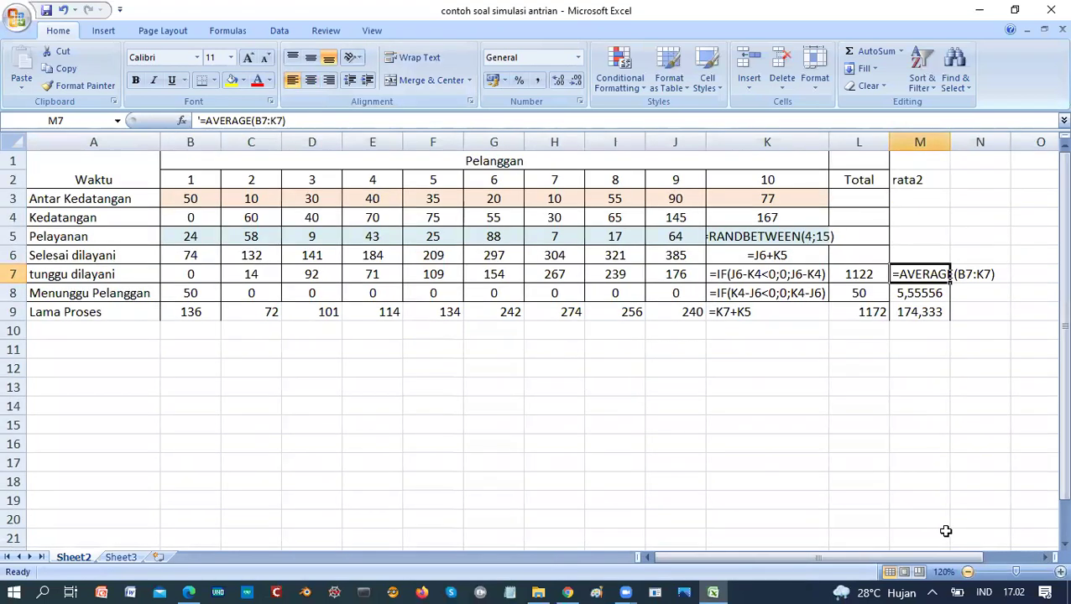
- Show the rata2 formula for Menunggu Pelanggan as the text '=AVERAGE(B8:K8) with a leading apostrophe and left-align the cell
{"action": "key", "text": "Down"}
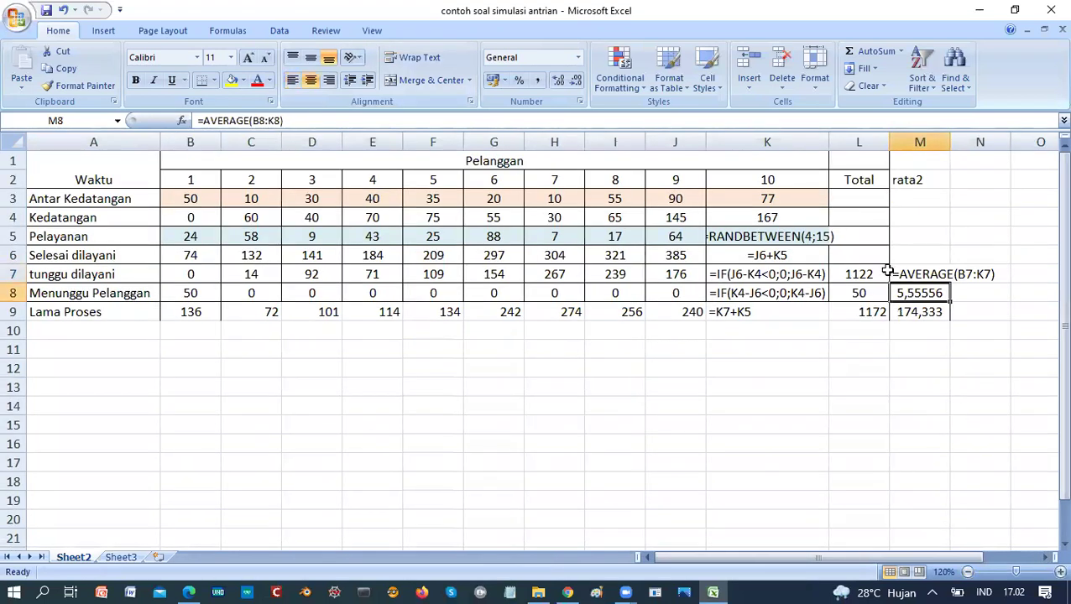
{"action": "left_click", "coordinate": [199, 121]}
{"action": "key", "text": "Return"}
{"action": "key", "text": "Up"}
{"action": "key", "text": "Left"}
{"action": "key", "text": "Right"}
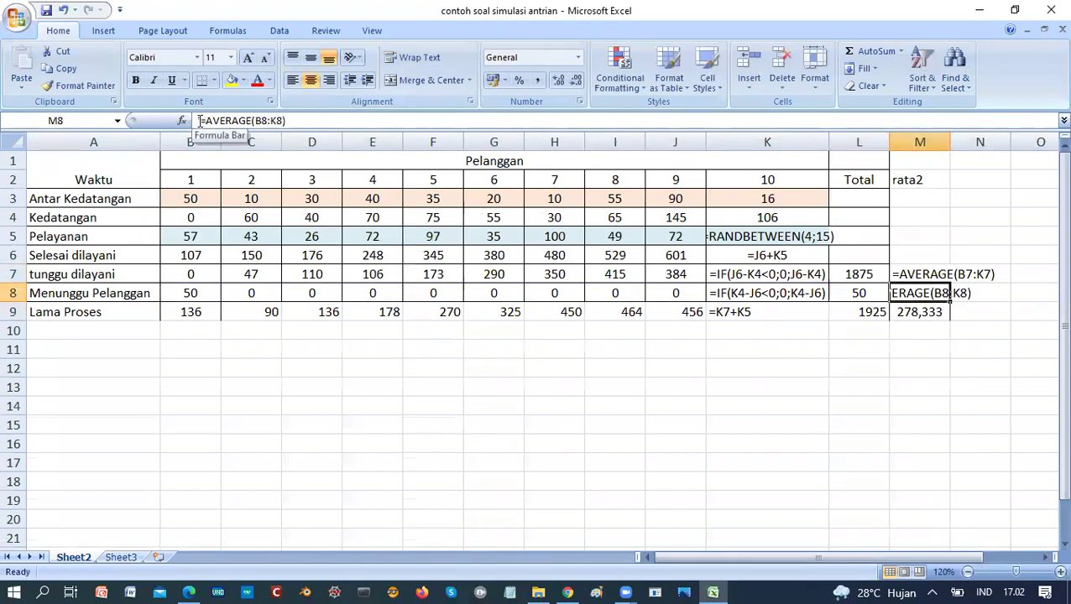
{"action": "left_click", "coordinate": [292, 81]}
- Show the Menunggu Pelanggan Total formula as the left-aligned text '=SUM(B8:K8) and widen the Total column to fit it
{"action": "key", "text": "Left"}
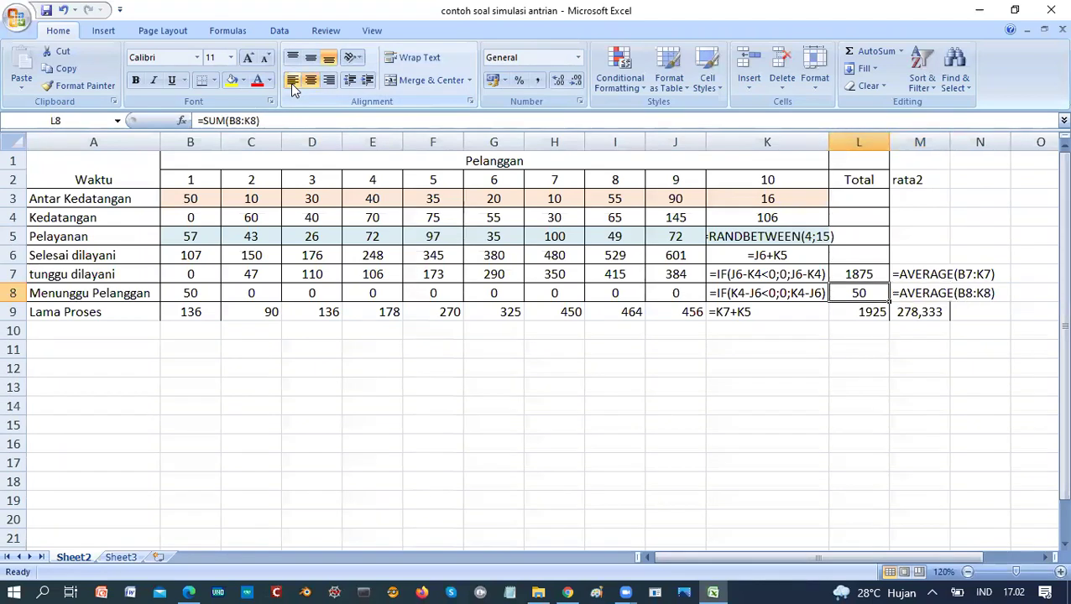
{"action": "left_click", "coordinate": [202, 120]}
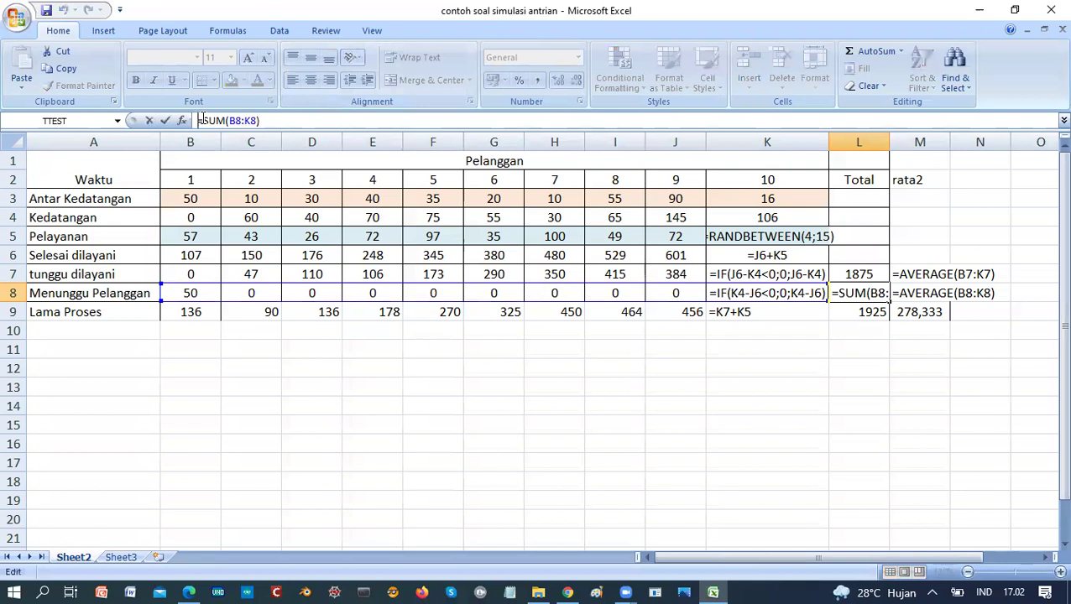
{"action": "key", "text": "BackSpace"}
{"action": "type", "text": "'"}
{"action": "key", "text": "ctrl+Return"}
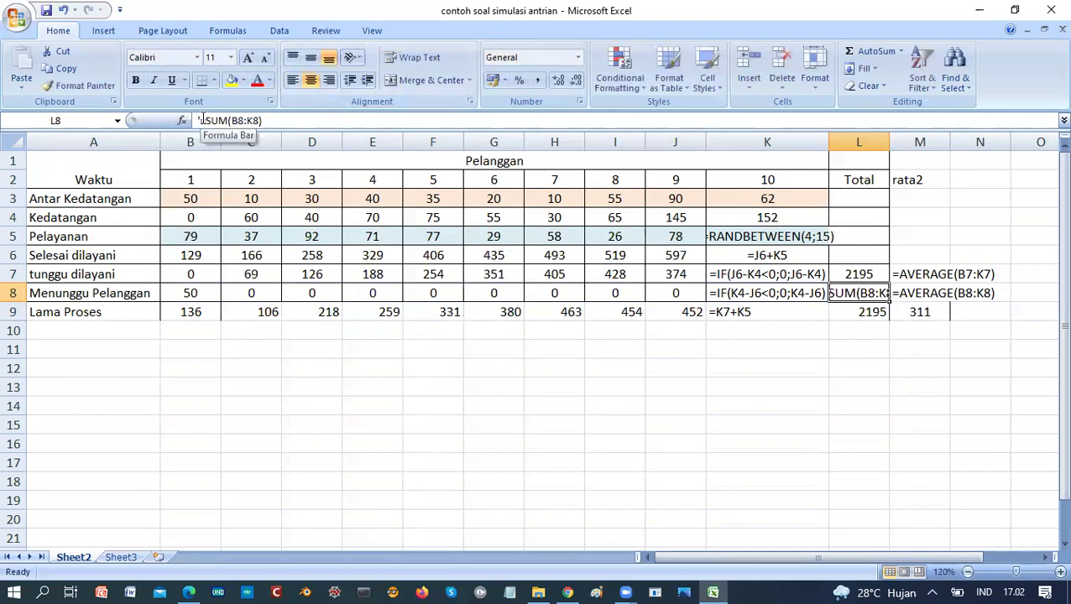
{"action": "left_click", "coordinate": [293, 83]}
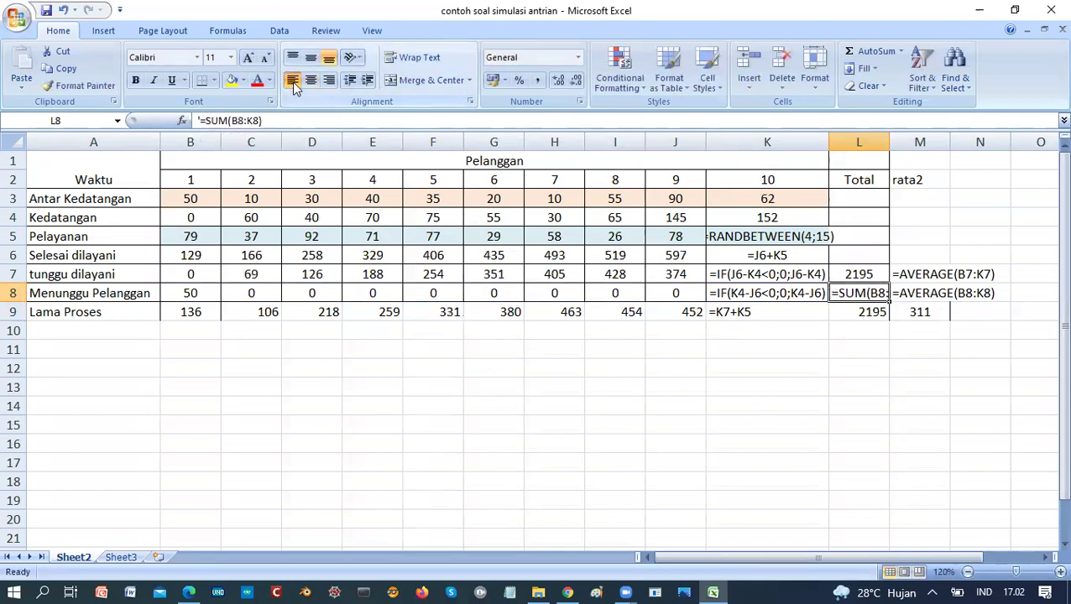
{"action": "double_click", "coordinate": [889, 136]}
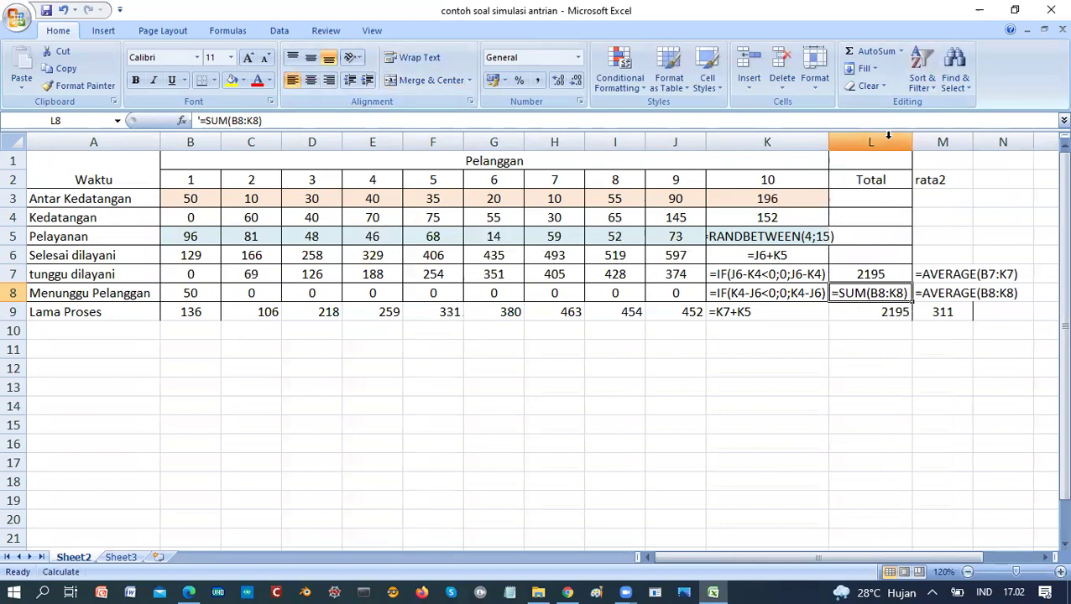
- Show the tunggu dilayani Total formula as the text '=SUM(B7:K7) with a leading apostrophe
{"action": "left_click", "coordinate": [874, 274]}
{"action": "left_click", "coordinate": [199, 121]}
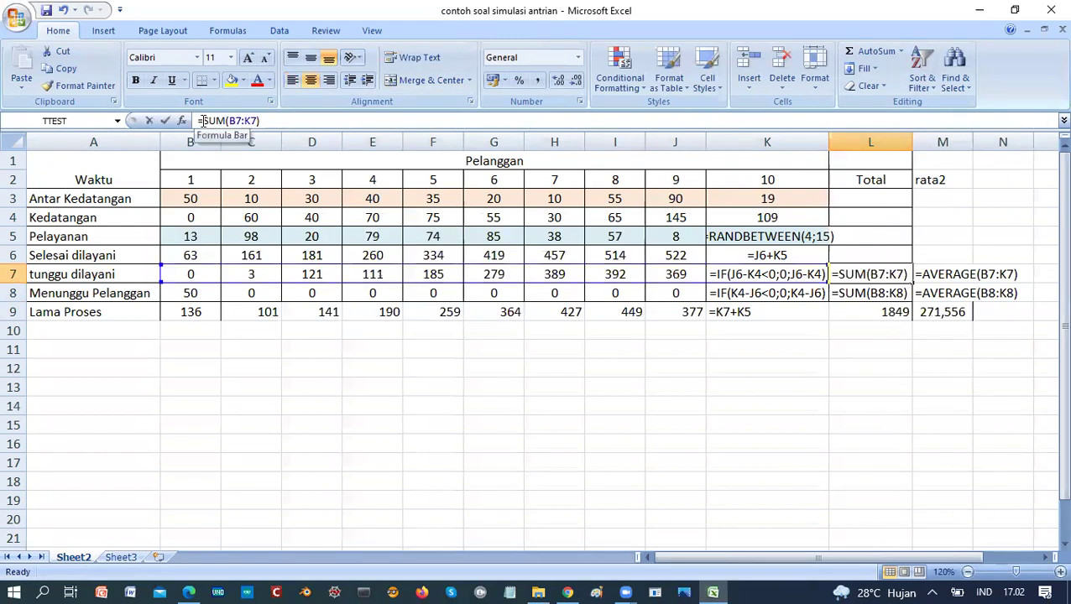
{"action": "type", "text": "'"}
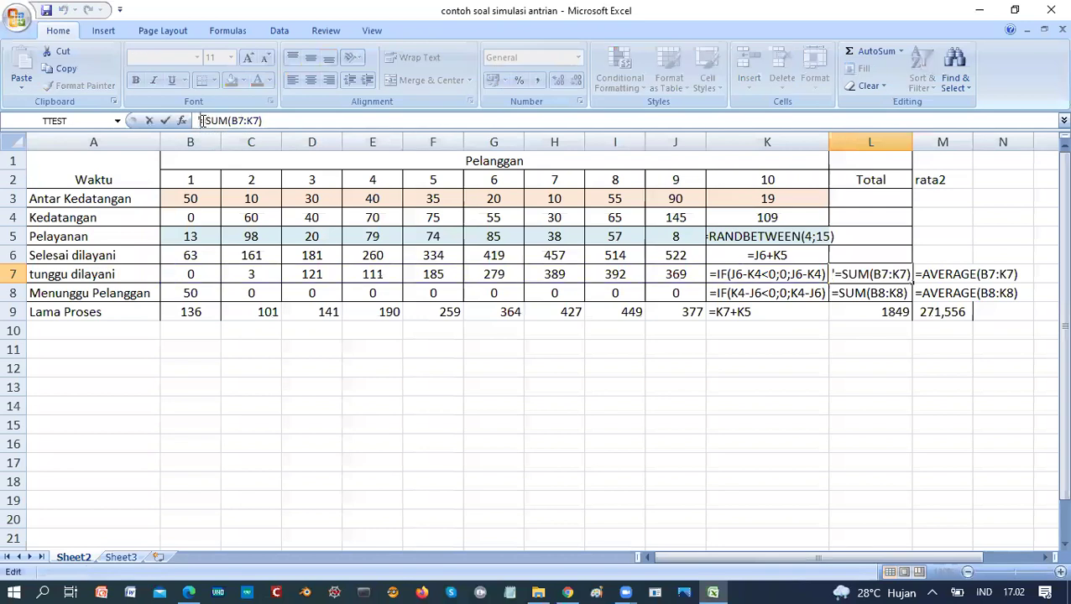
{"action": "key", "text": "Return"}
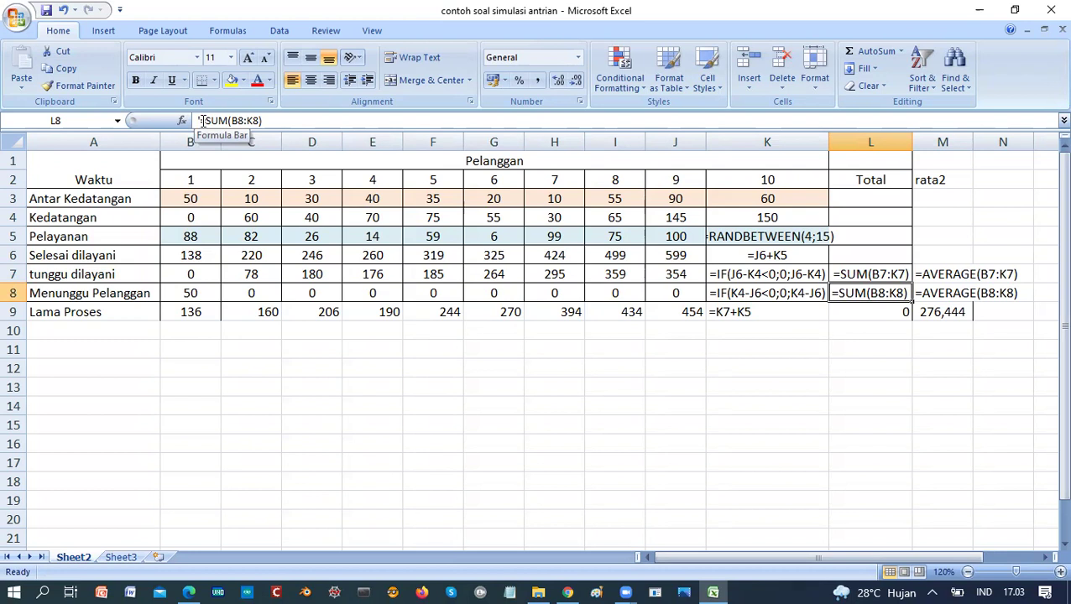
- Review the Total and rata2 formulas of the tunggu dilayani, Menunggu Pelanggan and Lama Proses rows
{"action": "key", "text": "Down"}
{"action": "key", "text": "Up"}
{"action": "key", "text": "Up"}
{"action": "key", "text": "Right"}
{"action": "key", "text": "Down"}
{"action": "key", "text": "Down"}
{"action": "key", "text": "Up"}
{"action": "key", "text": "Up"}
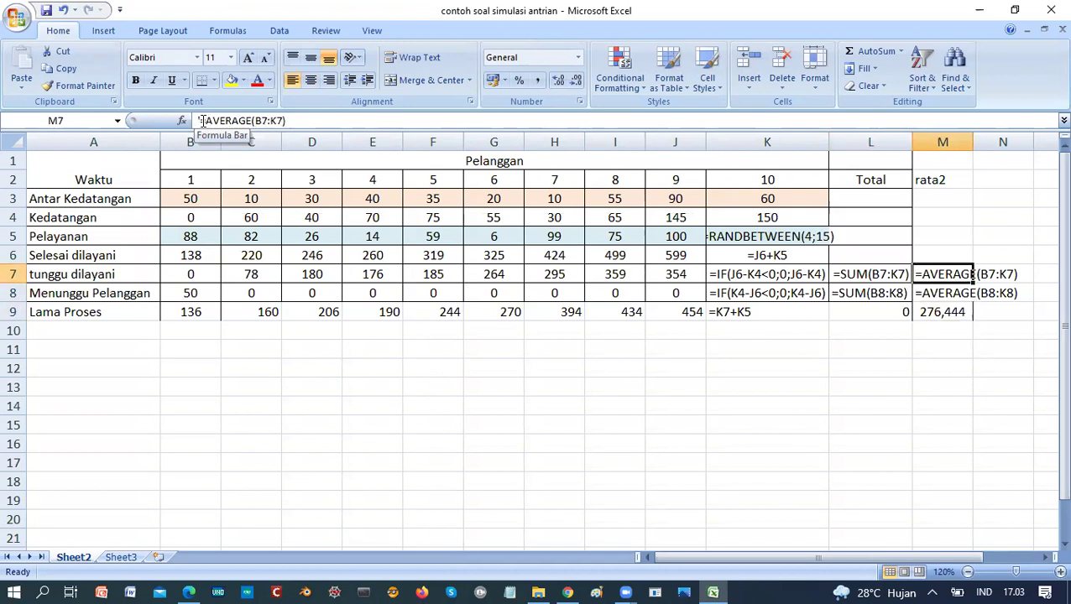
- Examine the waiting-time formulas across the tunggu dilayani row, from customer 3 to customer 10
{"action": "key", "text": "Left"}
{"action": "key", "text": "Left"}
{"action": "key", "text": "Left"}
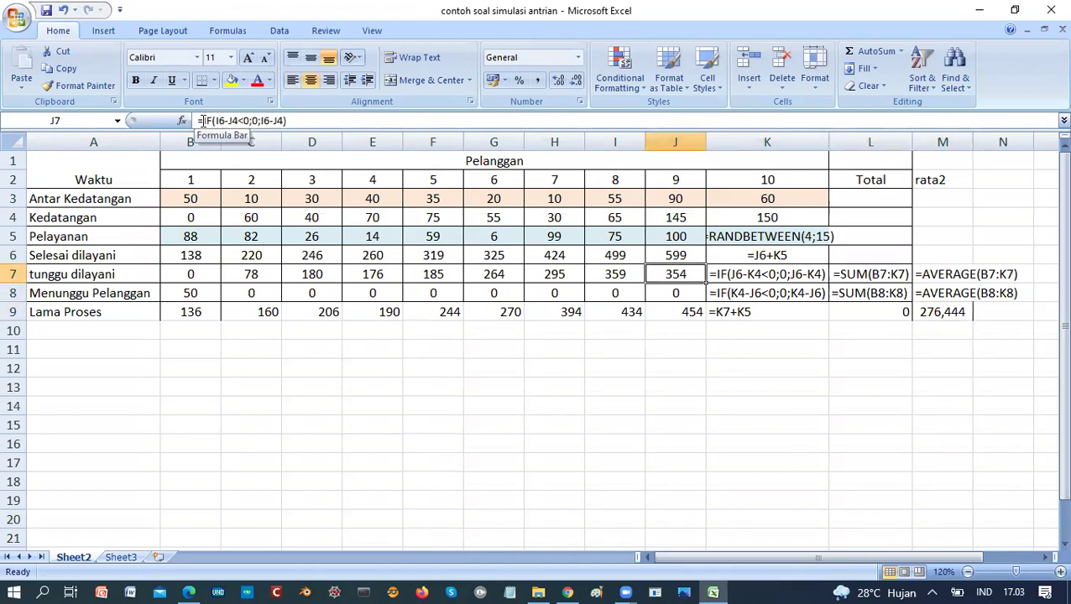
{"action": "key", "text": "Left"}
{"action": "key", "text": "Left"}
{"action": "key", "text": "Left"}
{"action": "key", "text": "Left"}
{"action": "key", "text": "Left"}
{"action": "key", "text": "Left"}
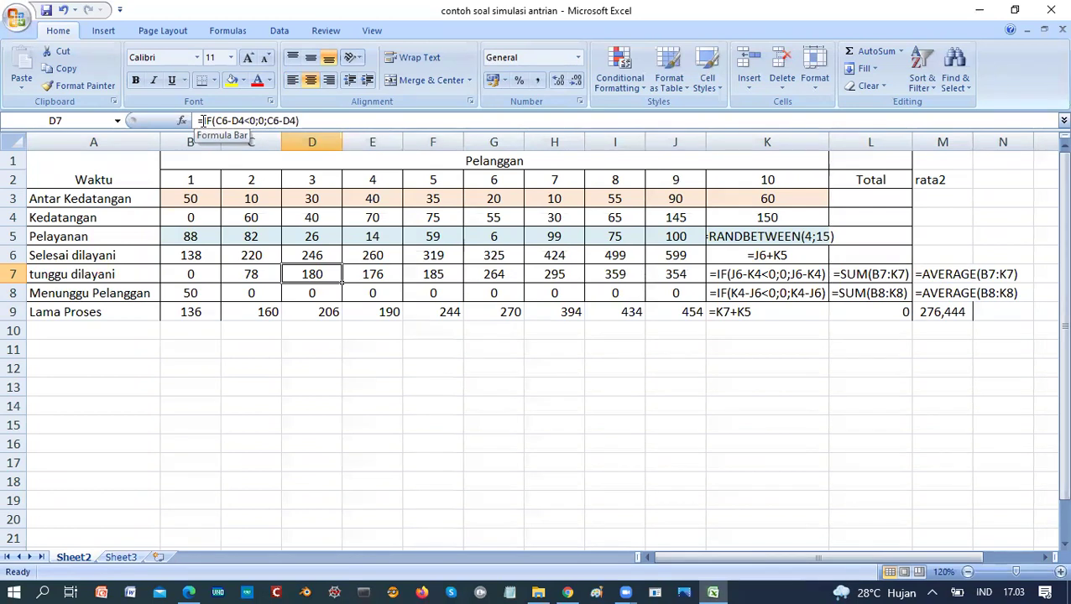
{"action": "key", "text": "Right"}
{"action": "key", "text": "Right"}
{"action": "key", "text": "Right"}
{"action": "key", "text": "Right"}
{"action": "key", "text": "Right"}
{"action": "key", "text": "Right"}
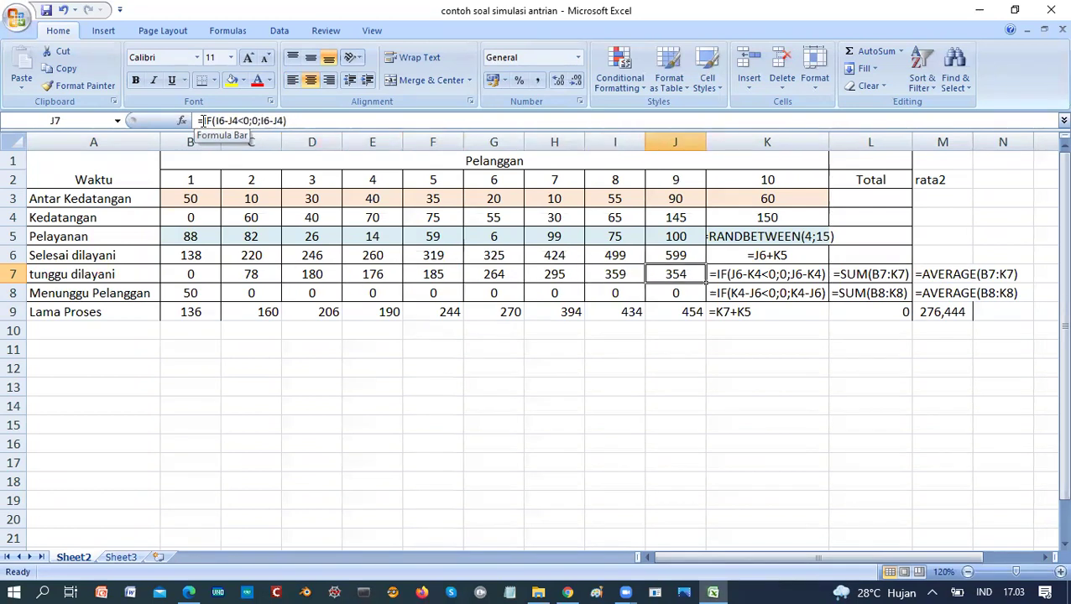
{"action": "key", "text": "Right"}
{"action": "key", "text": "Down"}
{"action": "key", "text": "Up"}
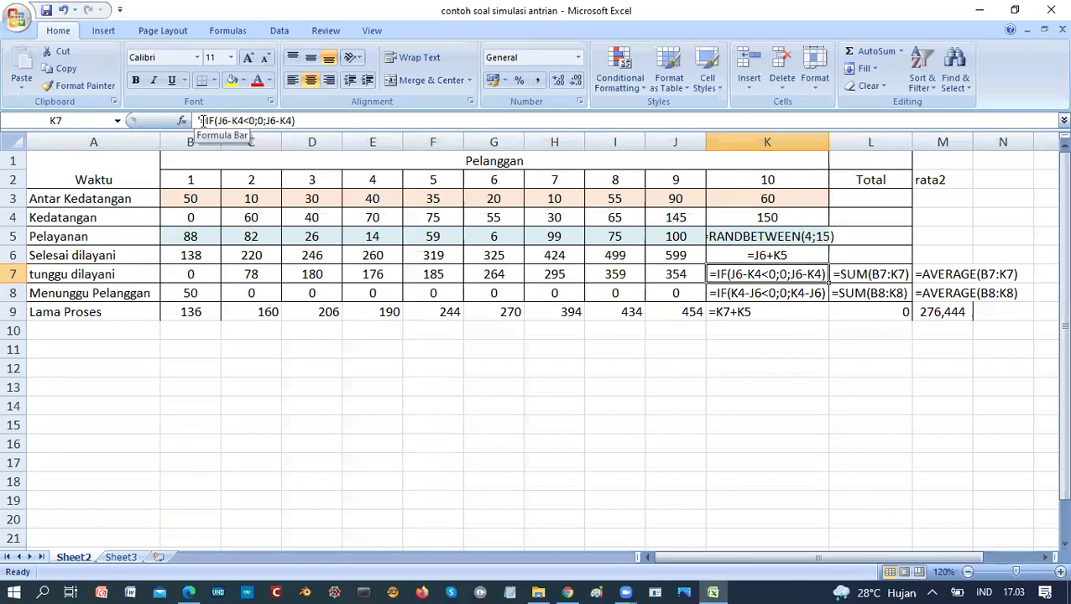
{"action": "key", "text": "Left"}
{"action": "key", "text": "Left"}
{"action": "key", "text": "Right"}
{"action": "key", "text": "Right"}
- Examine the random service-time formulas along the Pelayanan row, from customer 10 back to customer 2
{"action": "key", "text": "Up"}
{"action": "key", "text": "Up"}
{"action": "key", "text": "Left"}
{"action": "key", "text": "Left"}
{"action": "key", "text": "Left"}
{"action": "key", "text": "Left"}
{"action": "key", "text": "Left"}
{"action": "key", "text": "Left"}
{"action": "key", "text": "Left"}
{"action": "key", "text": "Left"}
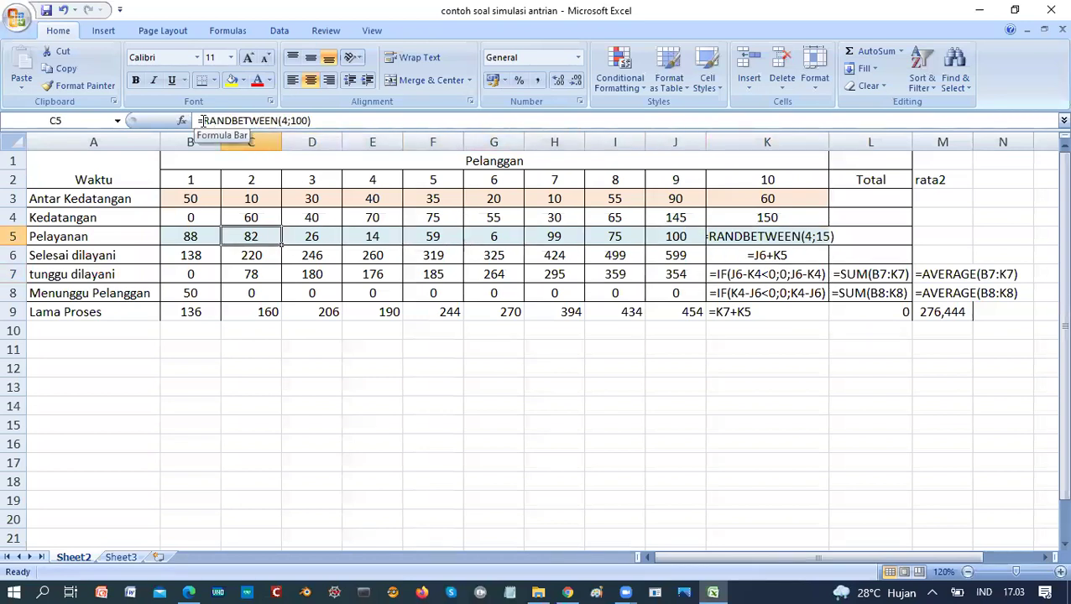
- Examine the Antar Kedatangan entries from customer 2 through customer 10
{"action": "key", "text": "Up"}
{"action": "key", "text": "Up"}
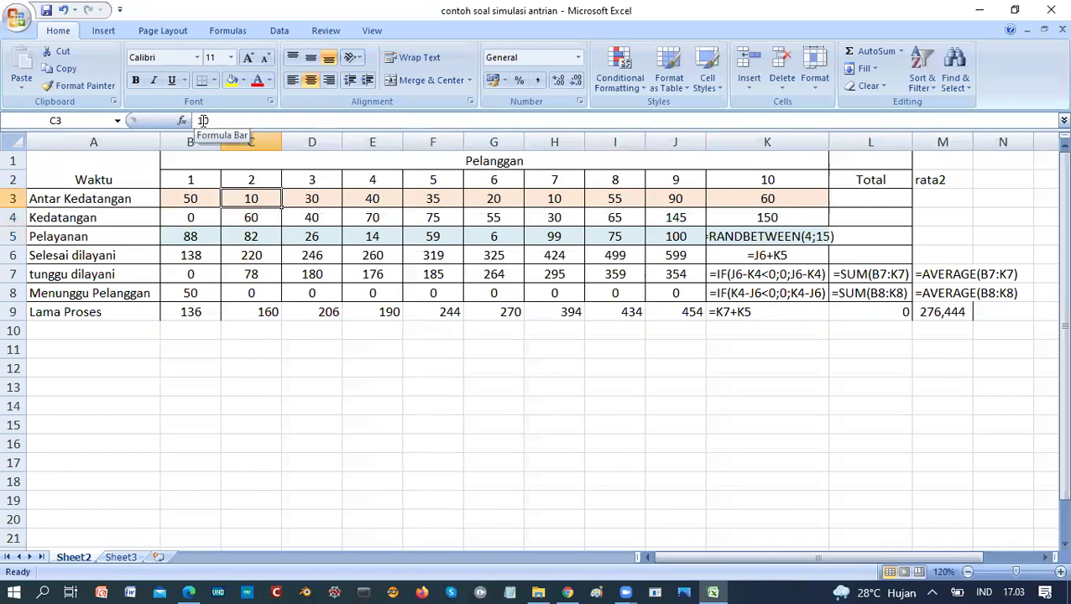
{"action": "key", "text": "Right"}
{"action": "key", "text": "Right"}
{"action": "key", "text": "Right"}
{"action": "key", "text": "Right"}
{"action": "key", "text": "Right"}
{"action": "key", "text": "Right"}
{"action": "key", "text": "Right"}
{"action": "key", "text": "Right"}
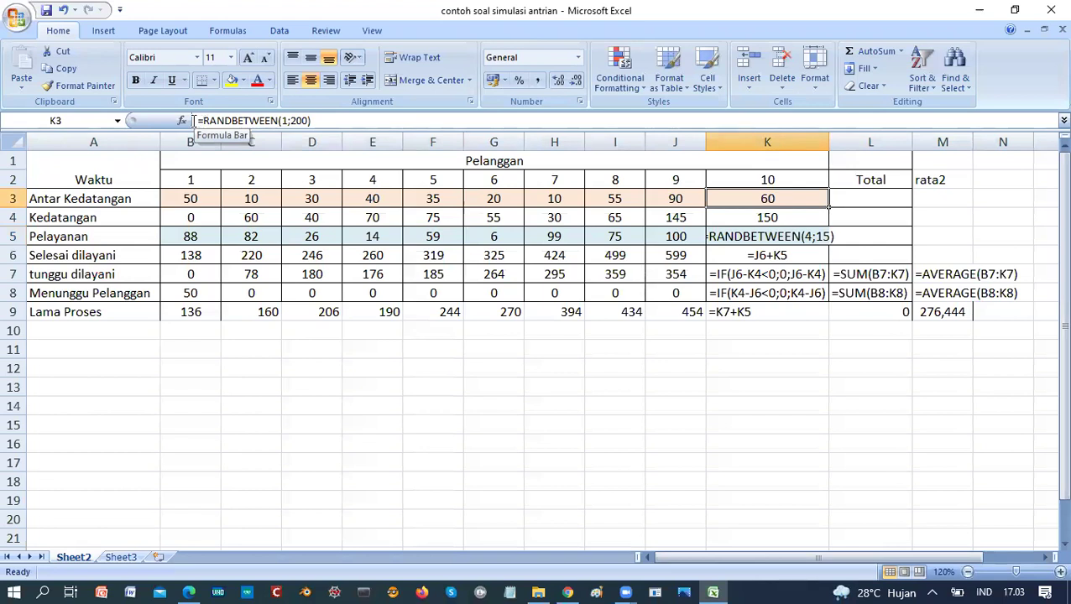
- Display customer 10's Antar Kedatangan formula =RANDBETWEEN(1;200) as text by prefixing it with an apostrophe
{"action": "left_click", "coordinate": [193, 120]}
{"action": "type", "text": "'"}
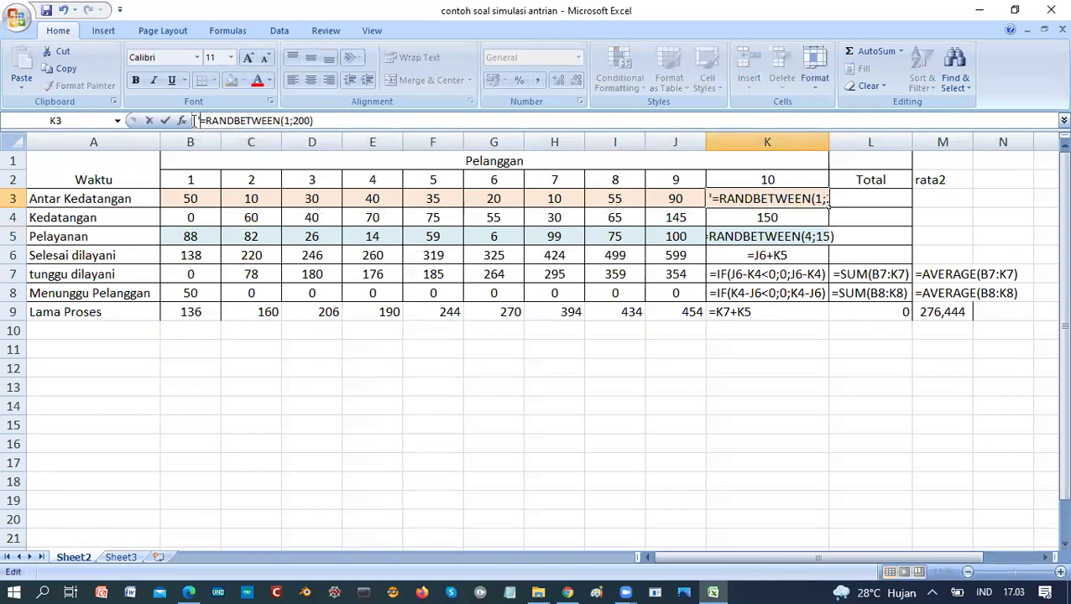
{"action": "key", "text": "Return"}
- Review the Total formulas of the tunggu dilayani, Menunggu Pelanggan and Lama Proses rows
{"action": "key", "text": "Down"}
{"action": "key", "text": "Down"}
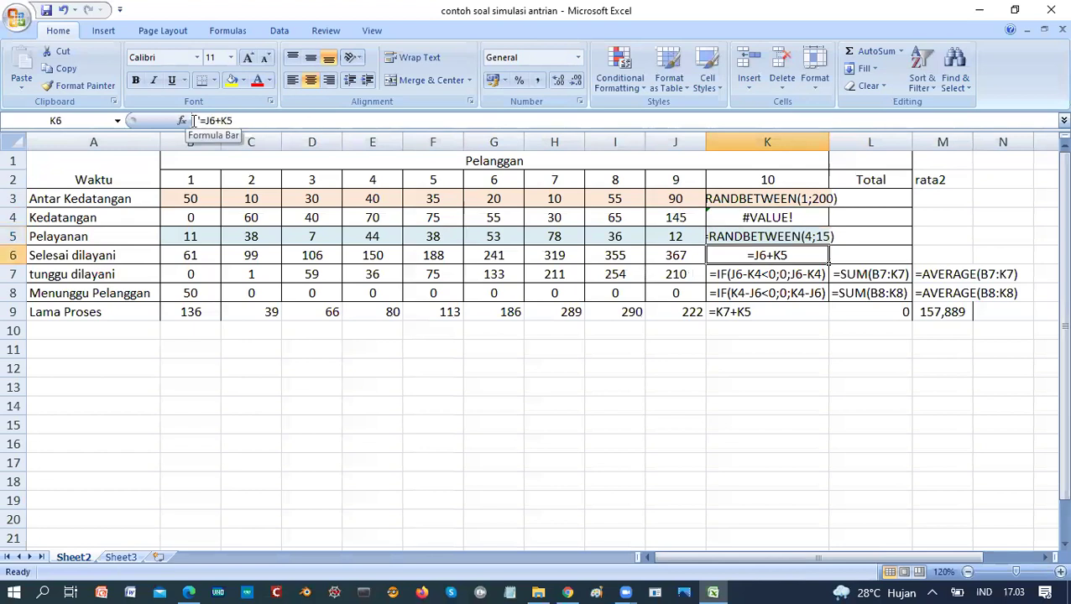
{"action": "key", "text": "Down"}
{"action": "key", "text": "Right"}
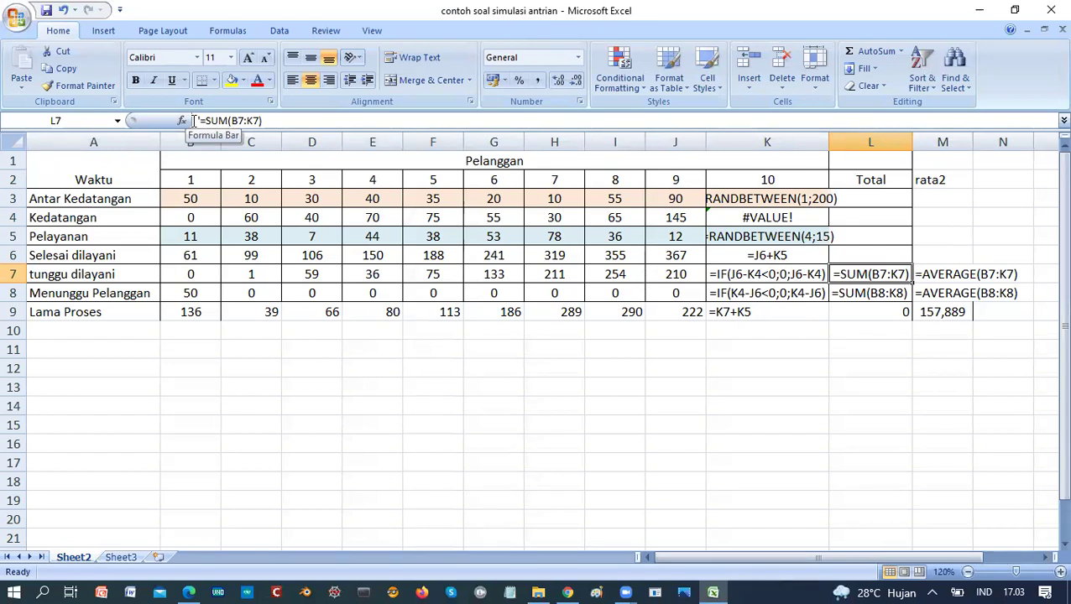
{"action": "key", "text": "Down"}
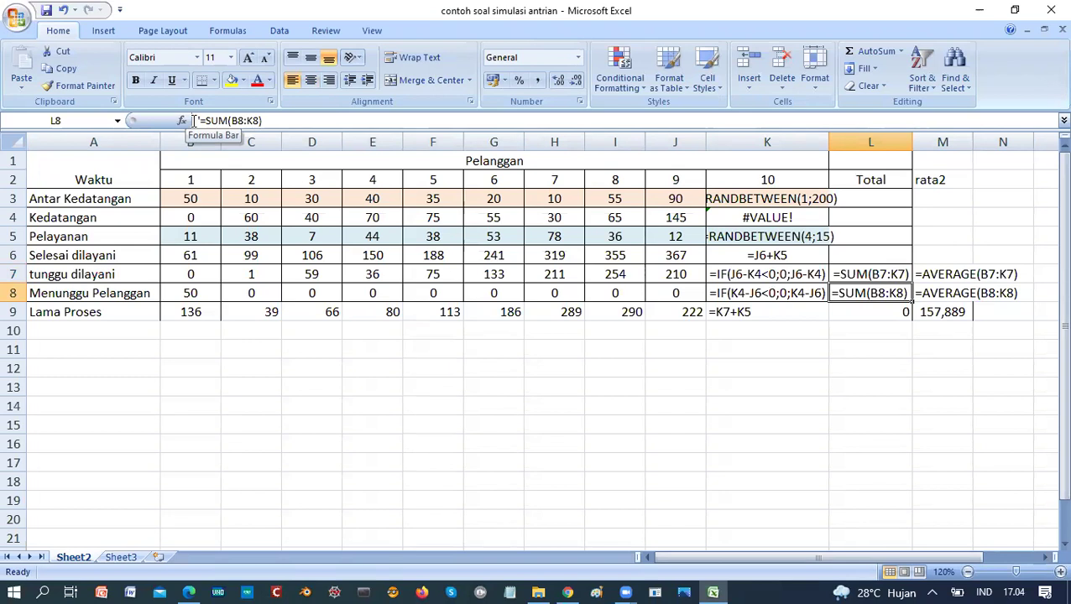
{"action": "key", "text": "Down"}
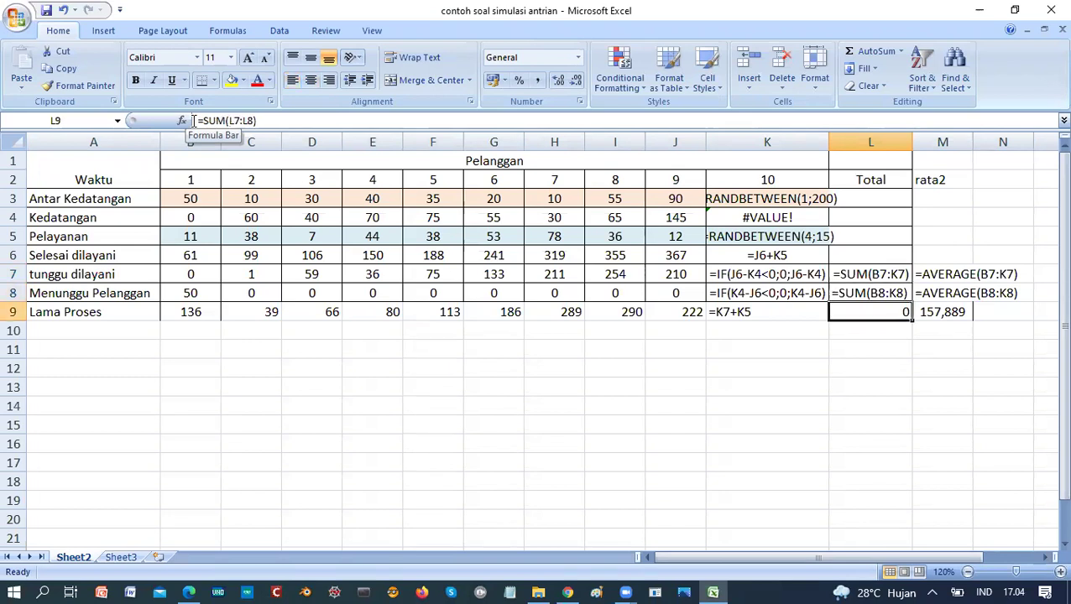
- Examine the Lama Proses entries from the Total column back to customer 1, comparing those of the first few customers
{"action": "key", "text": "Left"}
{"action": "key", "text": "Left"}
{"action": "key", "text": "Left"}
{"action": "key", "text": "Left"}
{"action": "key", "text": "Left"}
{"action": "key", "text": "Left"}
{"action": "key", "text": "Left"}
{"action": "key", "text": "Left"}
{"action": "key", "text": "Left"}
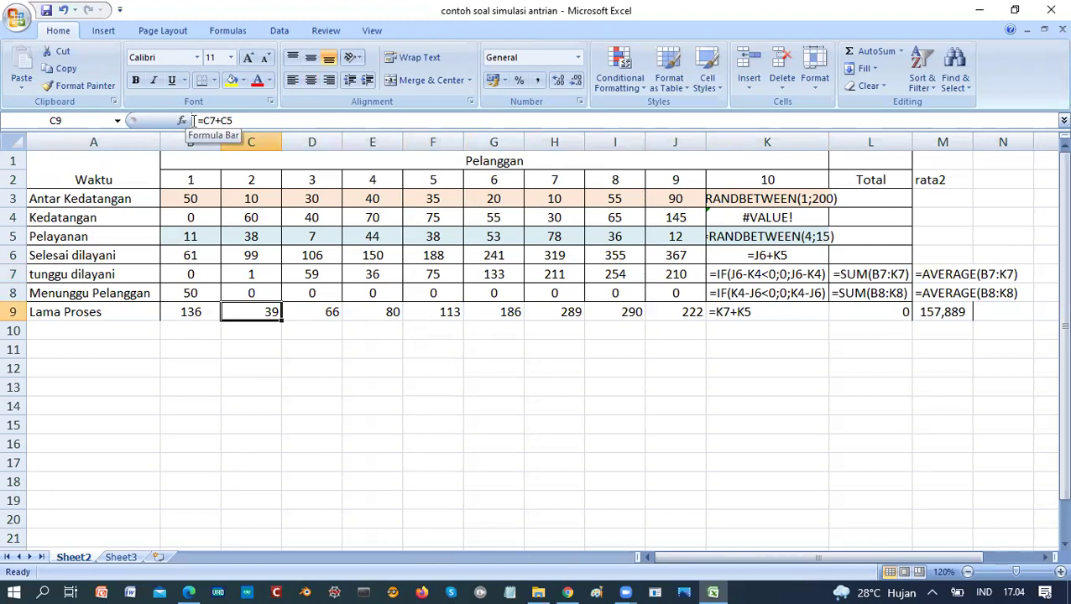
{"action": "key", "text": "Left"}
{"action": "key", "text": "Right"}
{"action": "key", "text": "Right"}
{"action": "key", "text": "Right"}
{"action": "key", "text": "Left"}
{"action": "key", "text": "Left"}
{"action": "key", "text": "Left"}
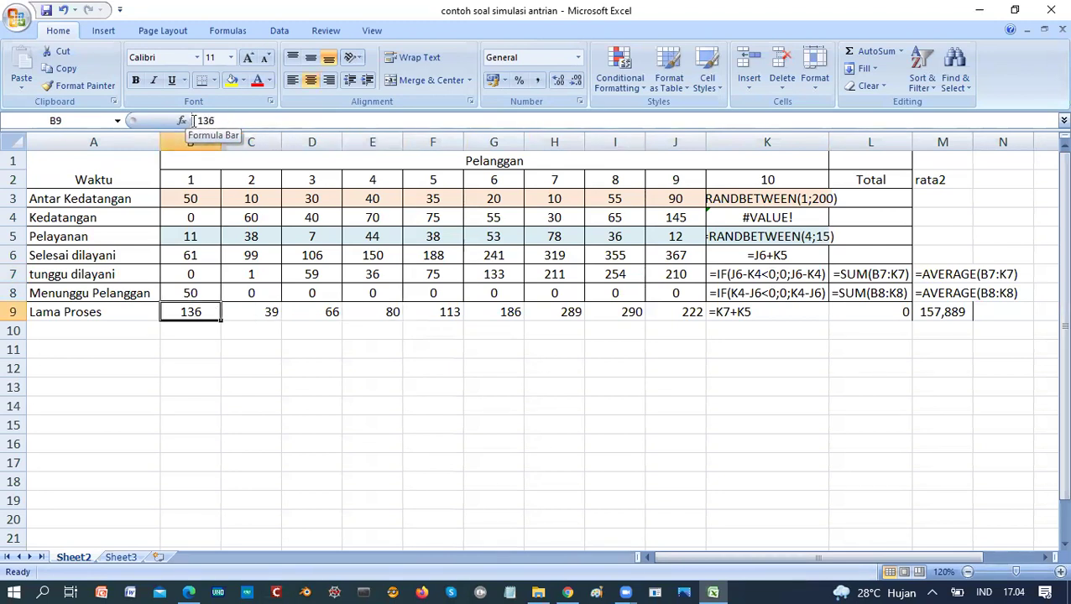
- Examine the Lama Proses formulas from customer 2 through customer 10
{"action": "key", "text": "Right"}
{"action": "key", "text": "Right"}
{"action": "key", "text": "Right"}
{"action": "key", "text": "Right"}
{"action": "key", "text": "Right"}
{"action": "key", "text": "Right"}
{"action": "key", "text": "Right"}
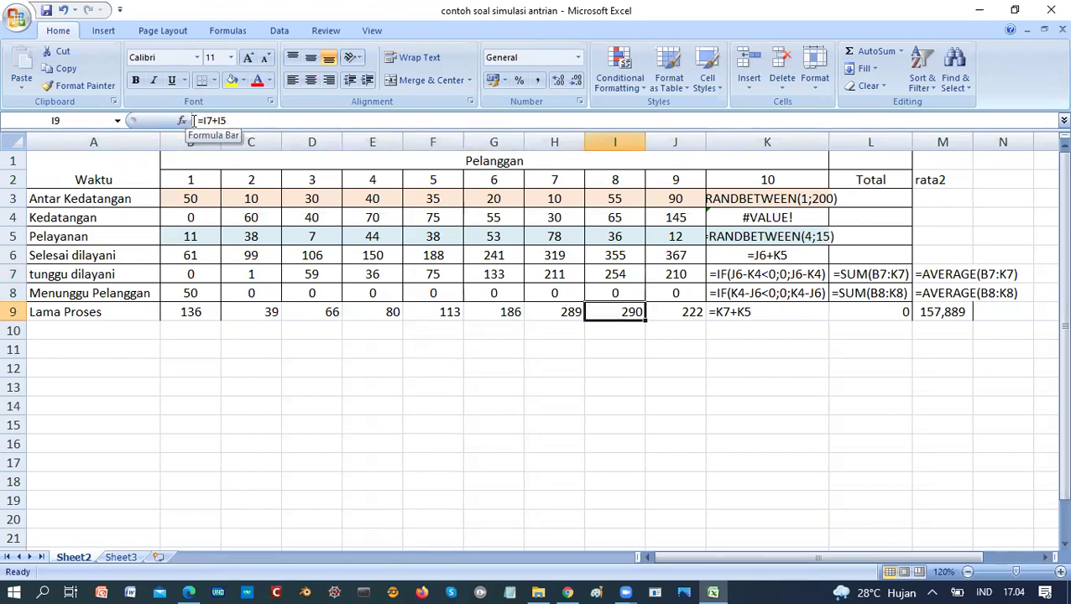
{"action": "key", "text": "Right"}
{"action": "key", "text": "Right"}
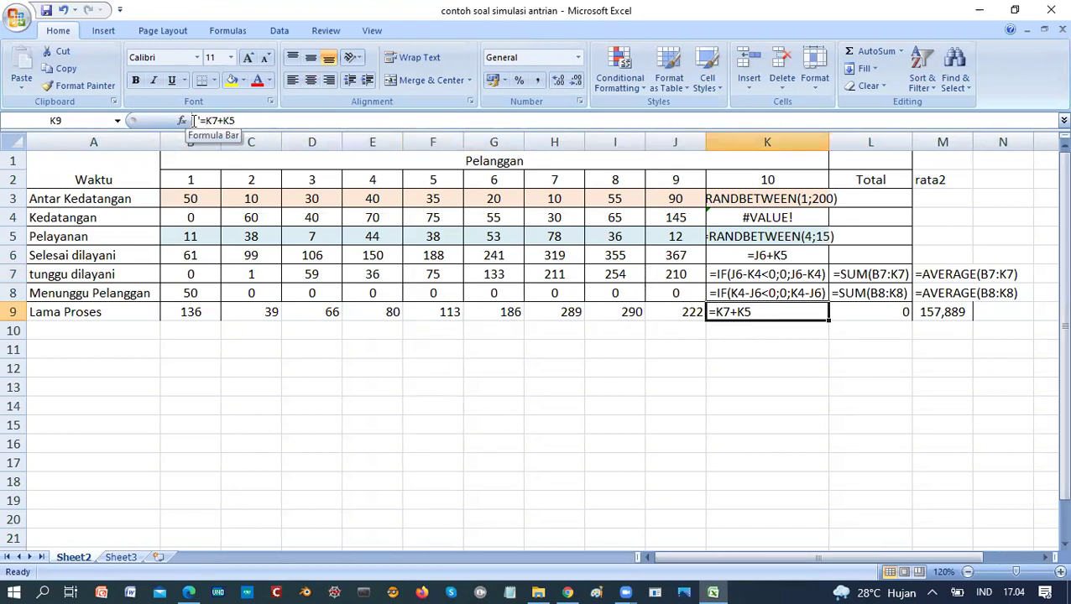
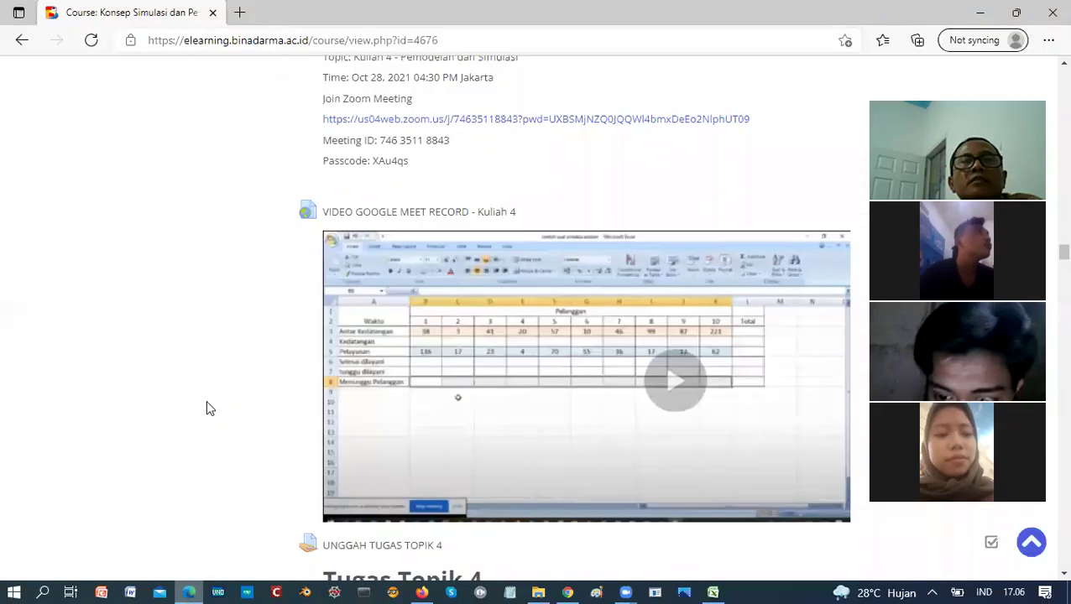
- View the Tugas Topik 4 assignment table and its instructions on the course page
{"action": "scroll", "coordinate": [204, 400], "scroll_direction": "down", "scroll_amount": 2}
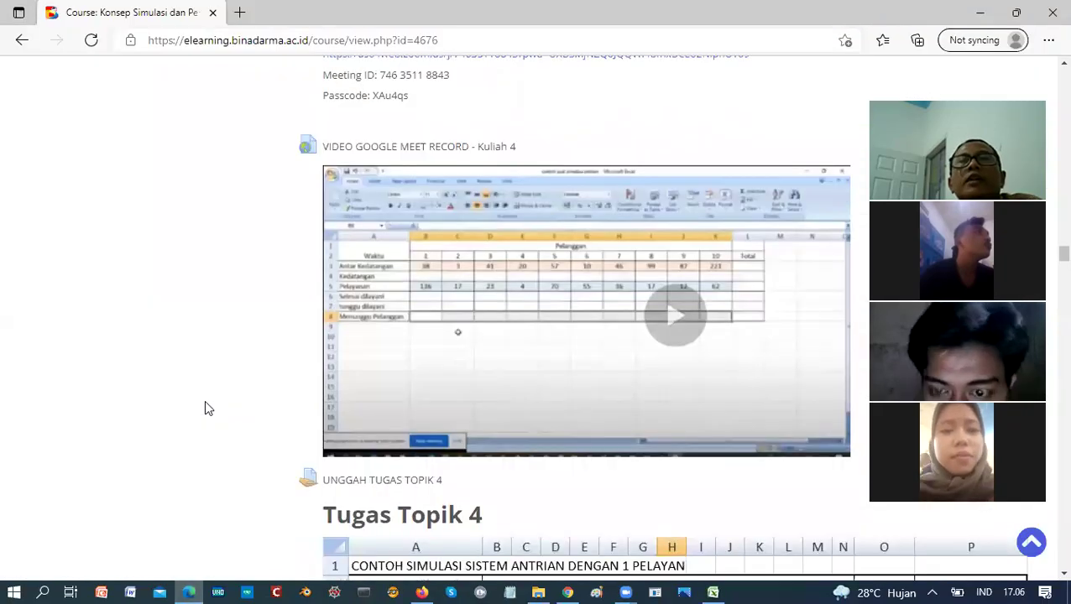
{"action": "scroll", "coordinate": [204, 400], "scroll_direction": "down", "scroll_amount": 3}
{"action": "scroll", "coordinate": [204, 400], "scroll_direction": "down", "scroll_amount": 2}
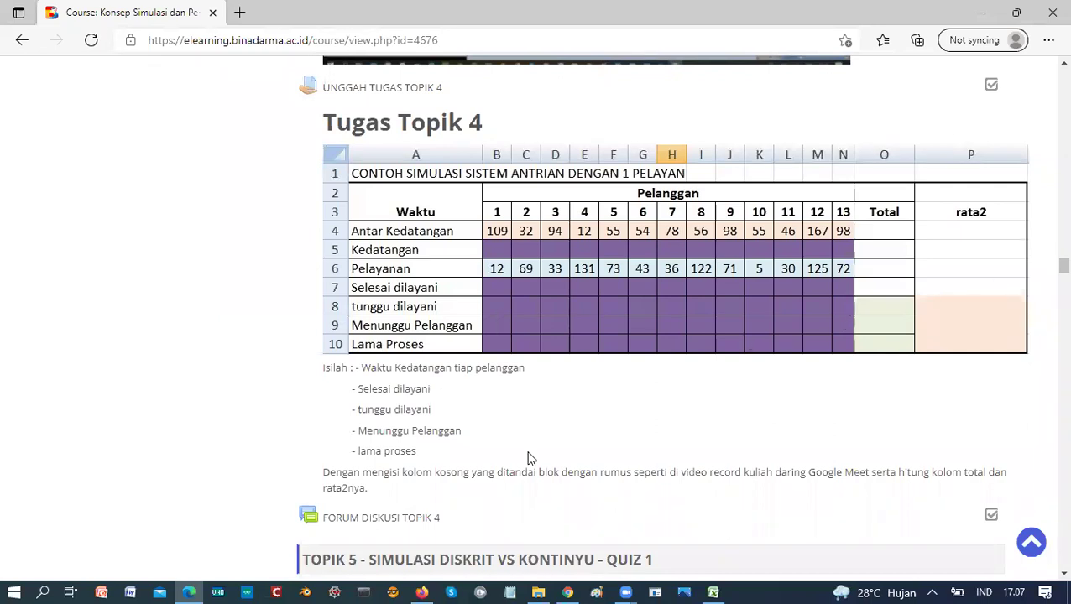
- Switch back to the Excel queue workbook and review customer 10's column from Lama Proses up to its header
{"action": "left_click", "coordinate": [713, 593]}
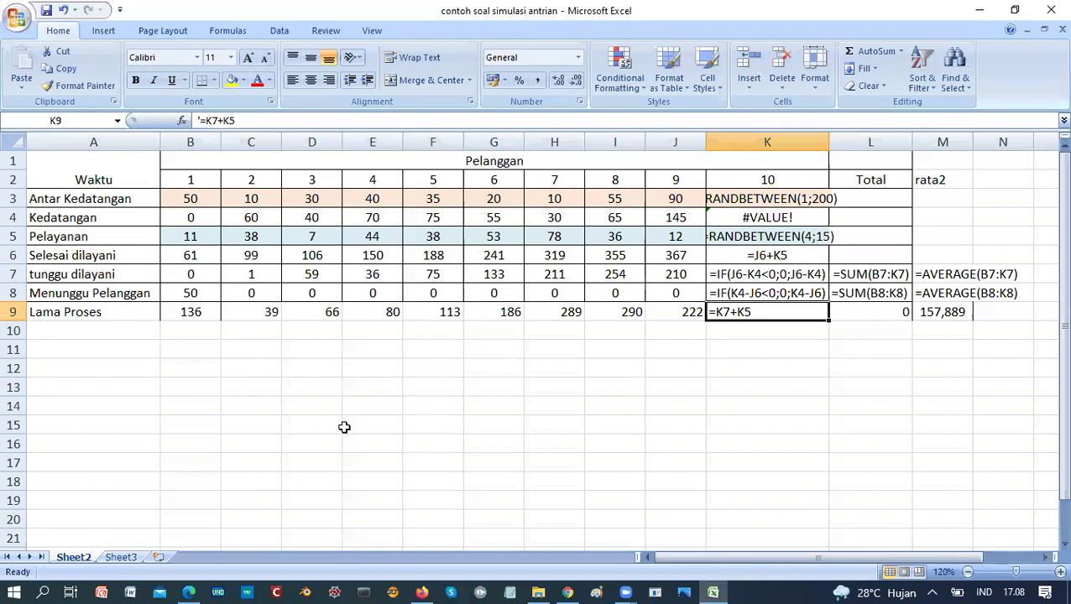
{"action": "key", "text": "Up"}
{"action": "key", "text": "Up"}
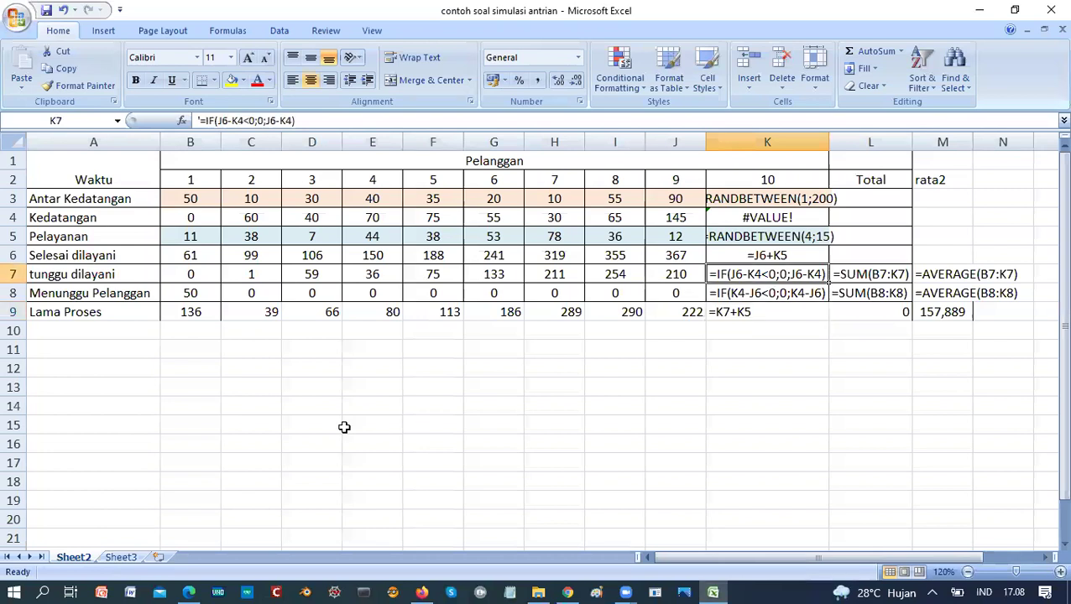
{"action": "key", "text": "Up"}
{"action": "key", "text": "Up"}
{"action": "key", "text": "Up"}
{"action": "key", "text": "Up"}
{"action": "key", "text": "Up"}
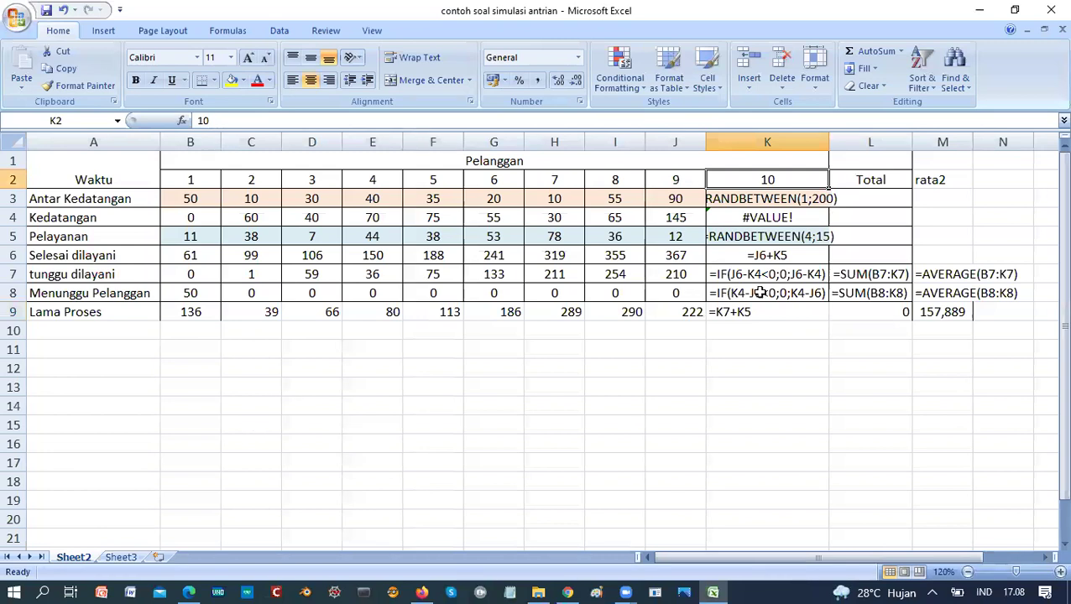
- Display customer 10's Kedatangan formula =J3+K3 as text by prefixing it with an apostrophe
{"action": "key", "text": "Down"}
{"action": "key", "text": "Down"}
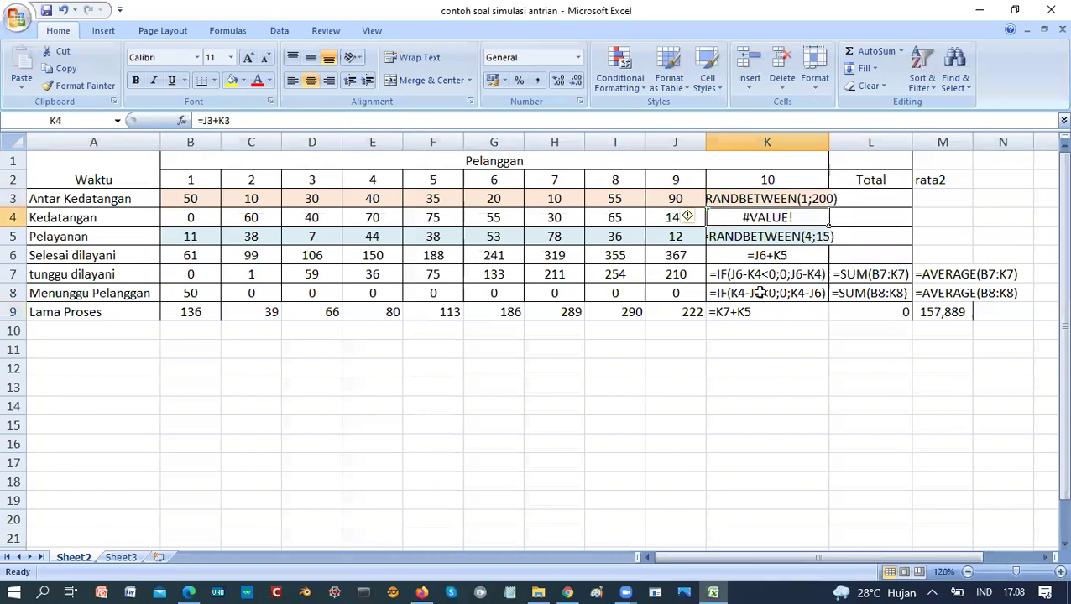
{"action": "left_click", "coordinate": [199, 124]}
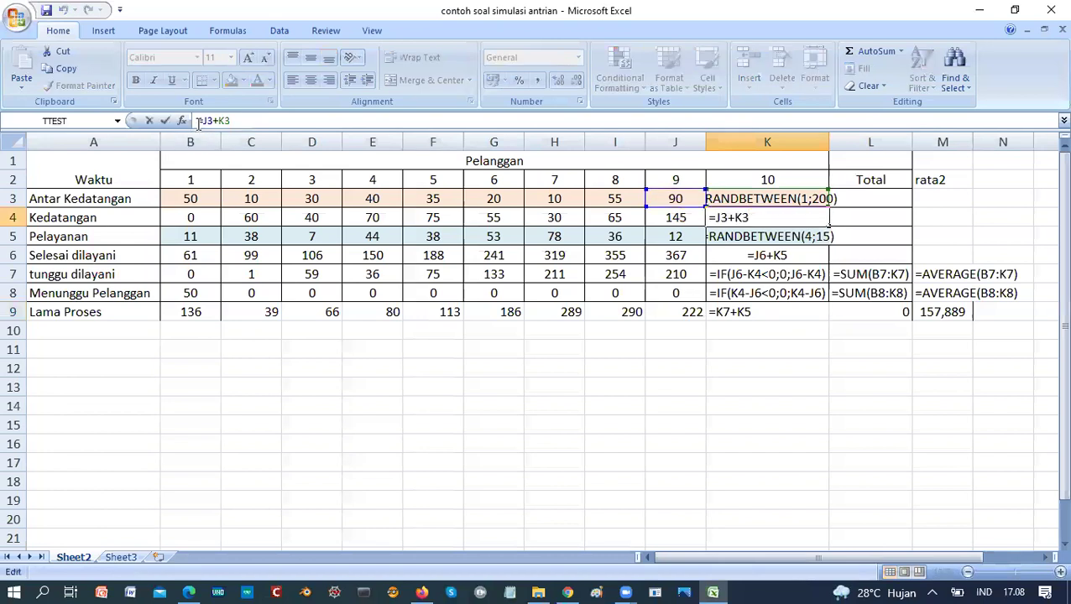
{"action": "key", "text": "Return"}
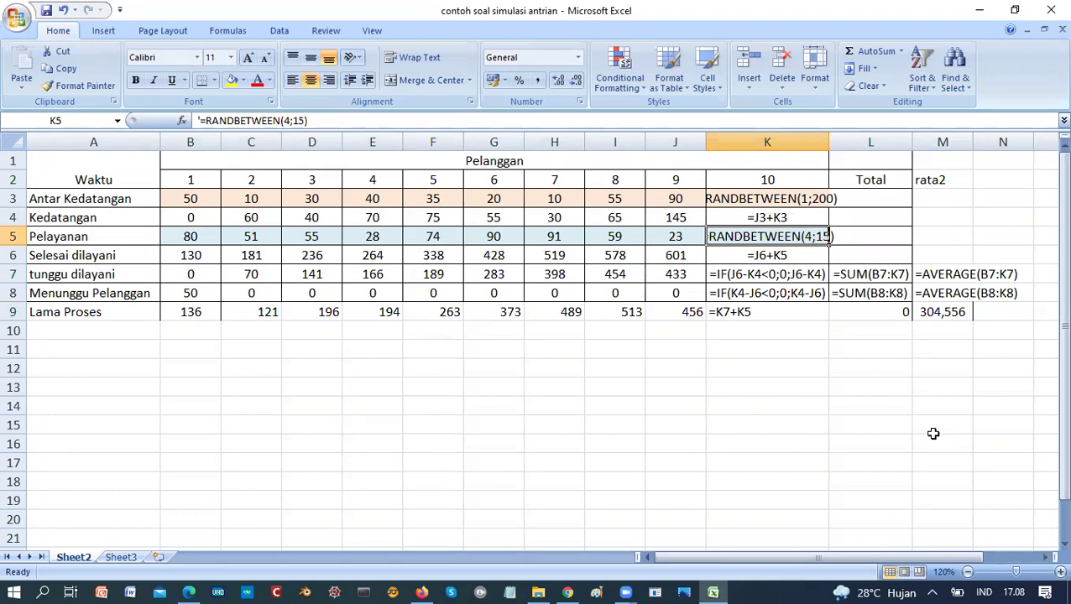
{"action": "key", "text": "Up"}
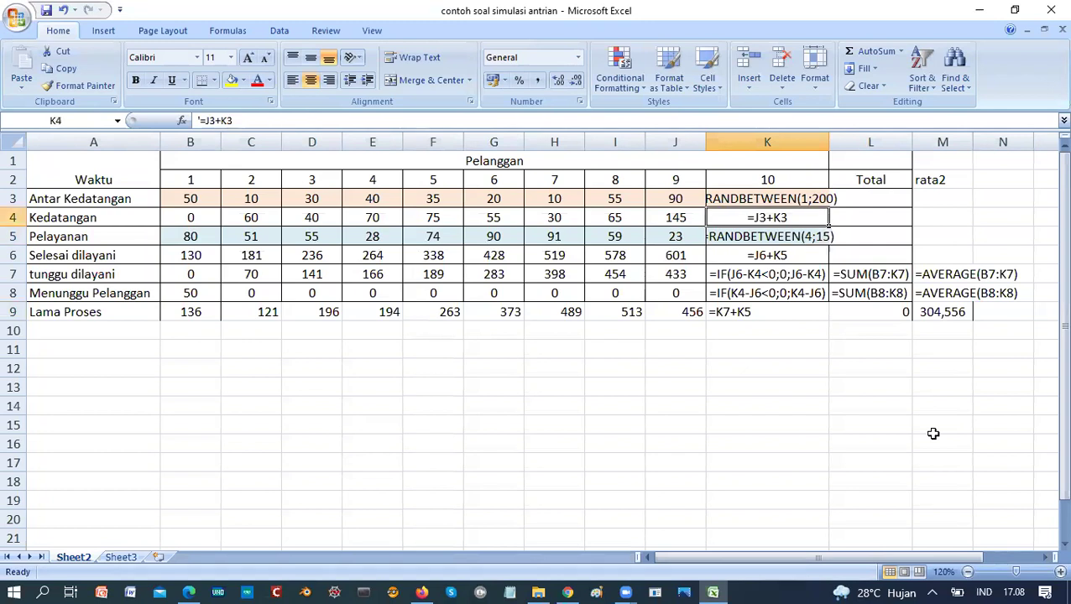
- Turn customer 10's Antar Kedatangan text back into the live formula =RANDBETWEEN(1;200) by removing its apostrophe
{"action": "left_click", "coordinate": [721, 198]}
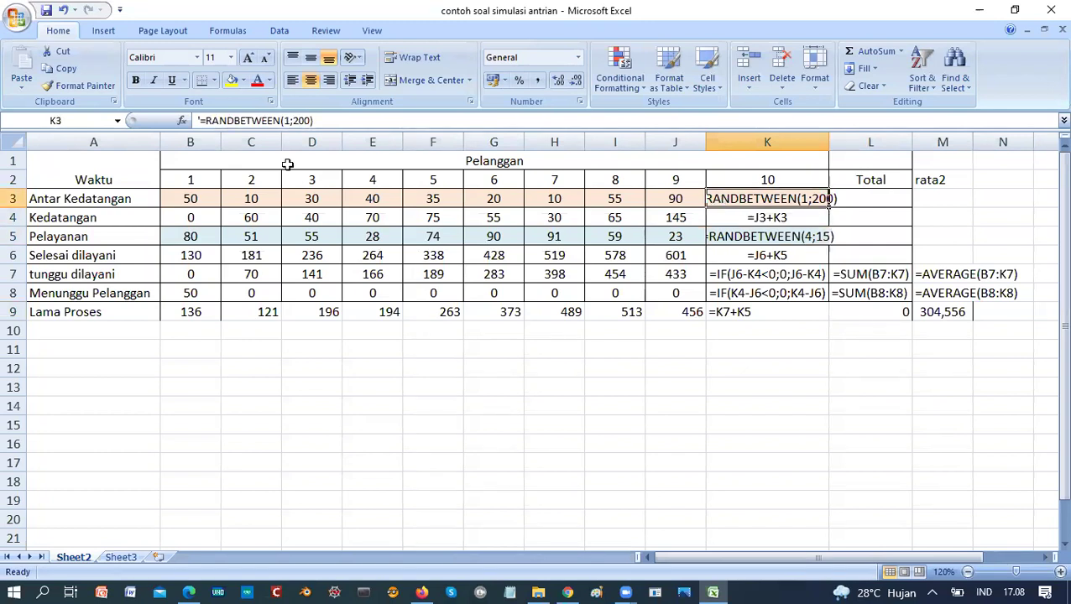
{"action": "left_click", "coordinate": [201, 120]}
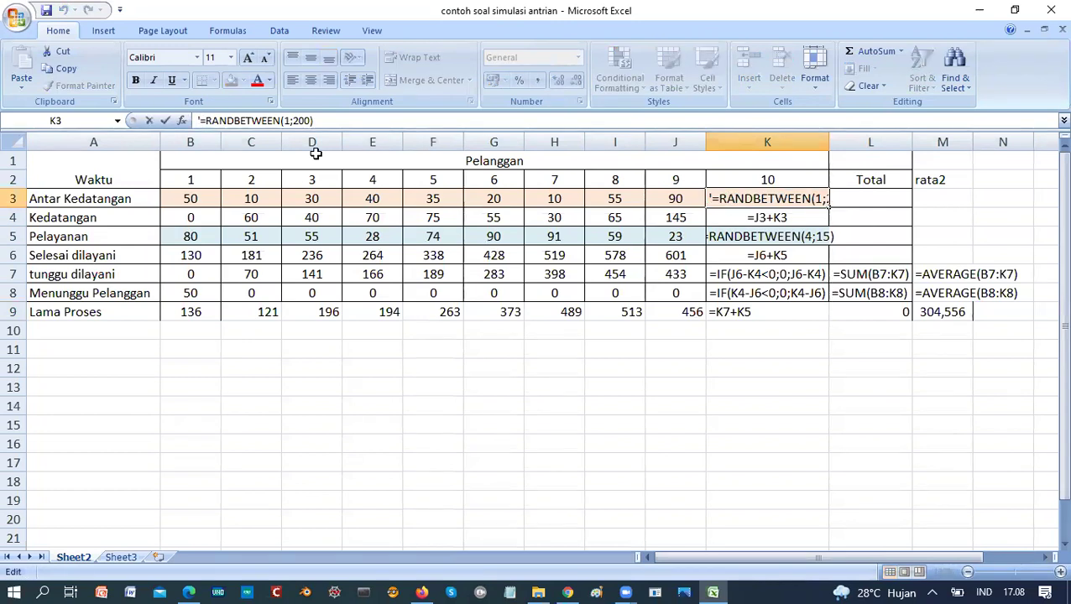
{"action": "key", "text": "BackSpace"}
{"action": "key", "text": "Return"}
- Turn customer 10's Pelayanan text back into the live formula =RANDBETWEEN(4;15) by removing its apostrophe
{"action": "key", "text": "Down"}
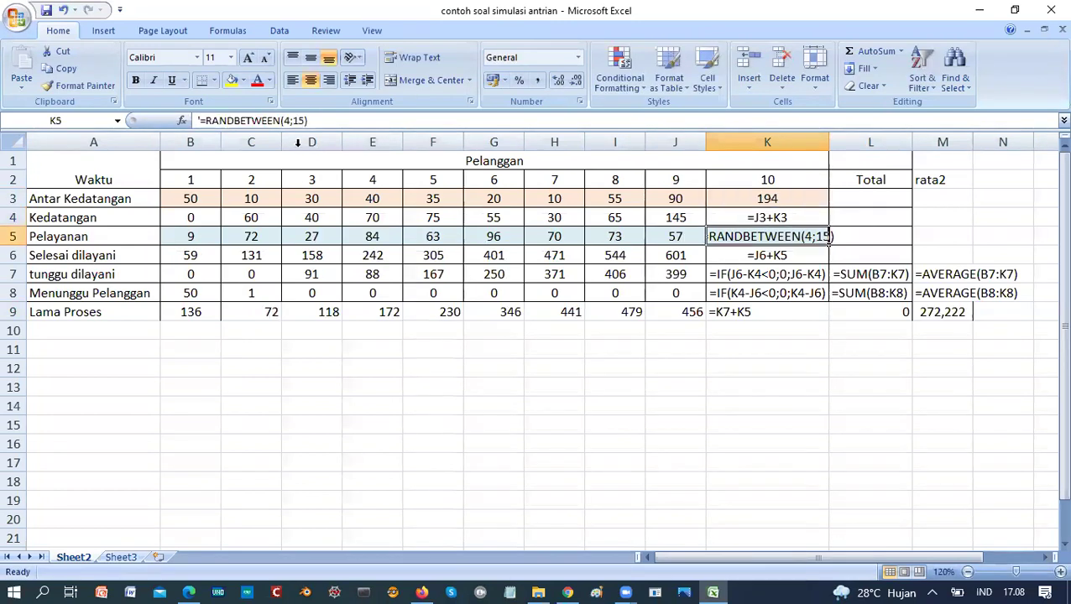
{"action": "left_click", "coordinate": [204, 120]}
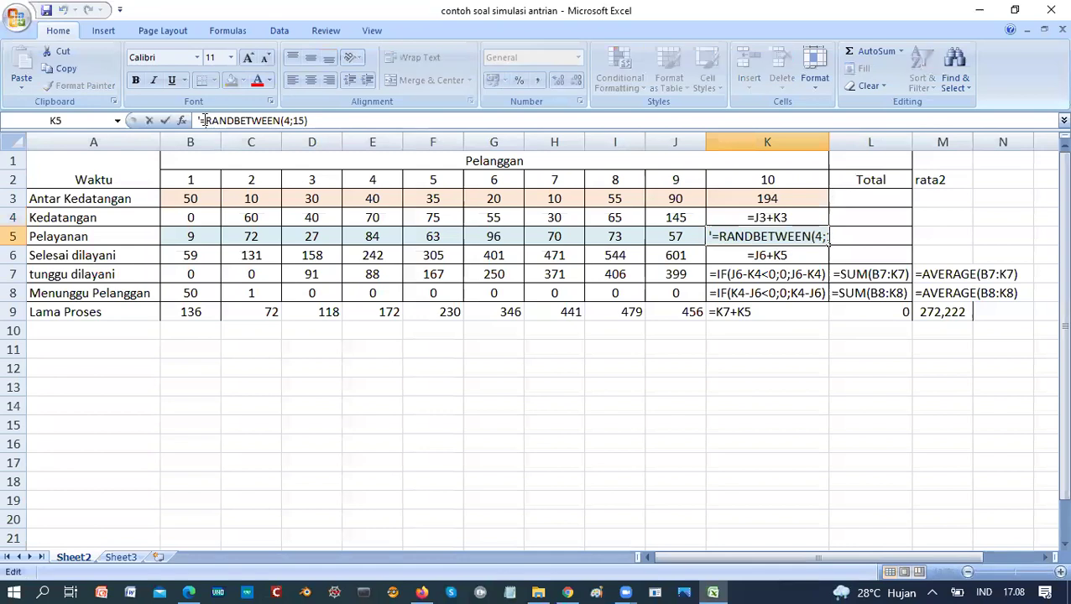
{"action": "key", "text": "BackSpace"}
{"action": "key", "text": "Return"}
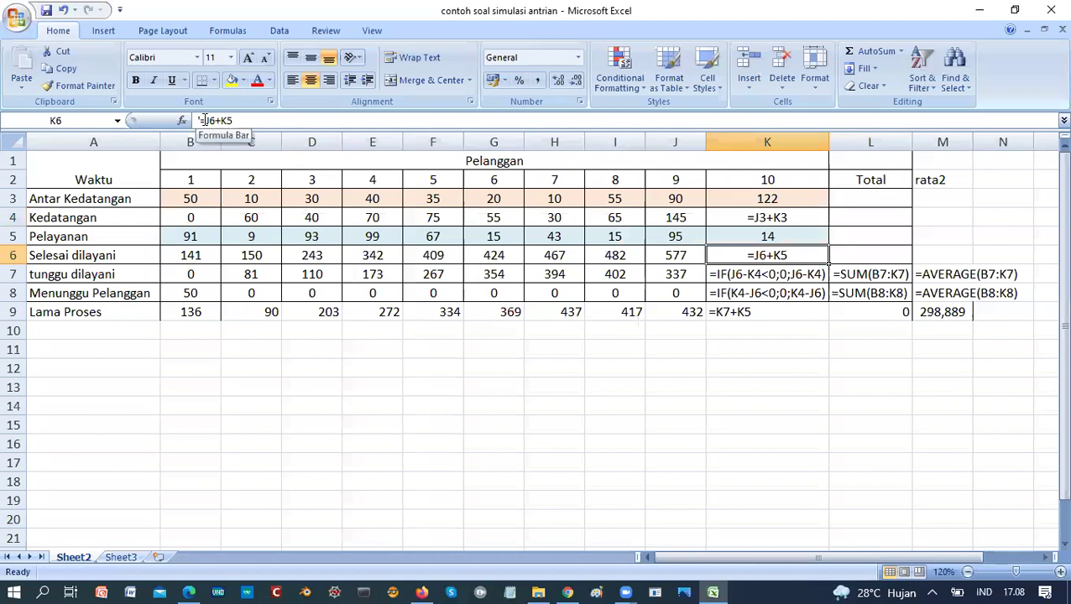
{"action": "key", "text": "Up"}
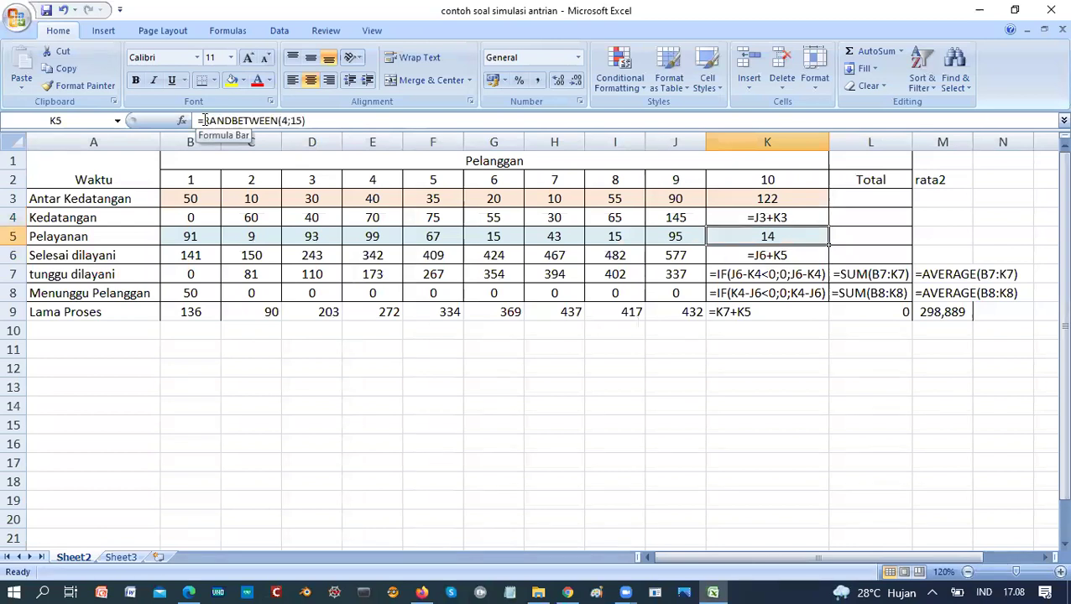
- Display the Lama Proses rata2 formula =AVERAGE(B9:K9) as text with a leading apostrophe and left-align the cell
{"action": "key", "text": "Down"}
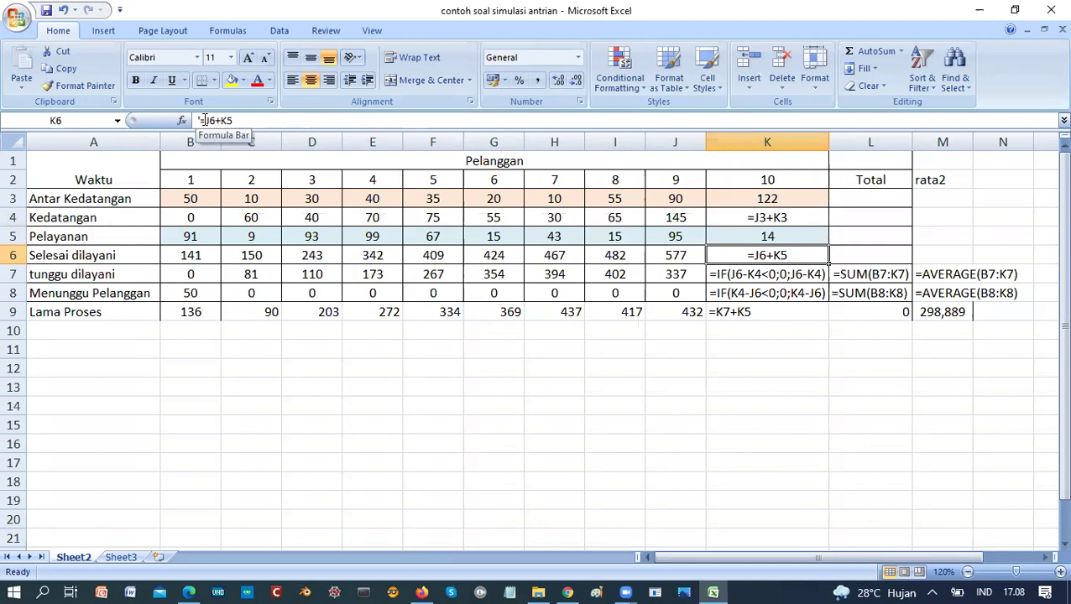
{"action": "key", "text": "Down"}
{"action": "key", "text": "Right"}
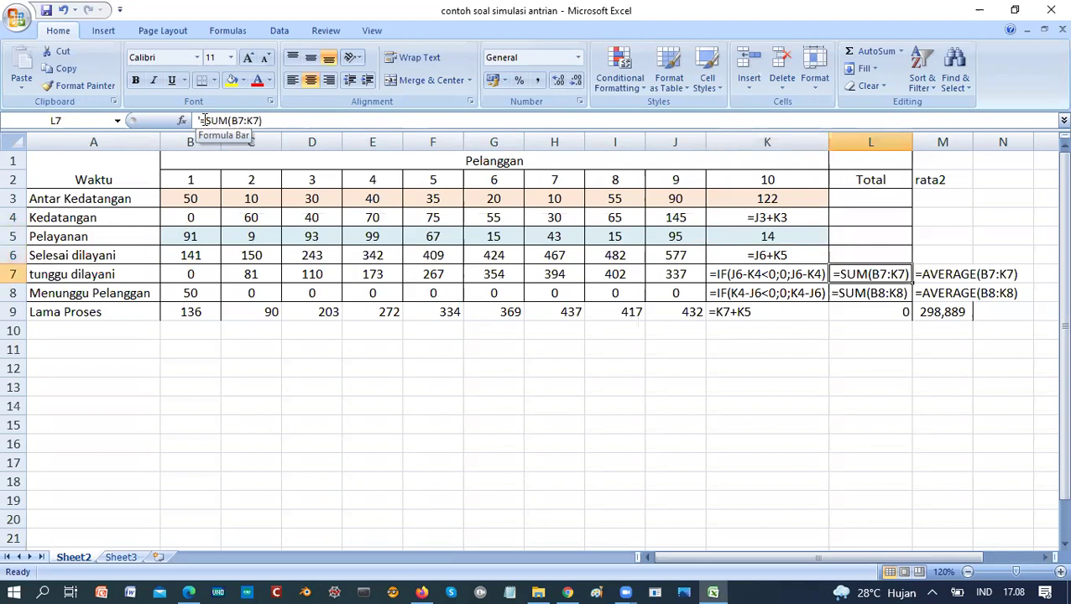
{"action": "key", "text": "Right"}
{"action": "key", "text": "Down"}
{"action": "key", "text": "Down"}
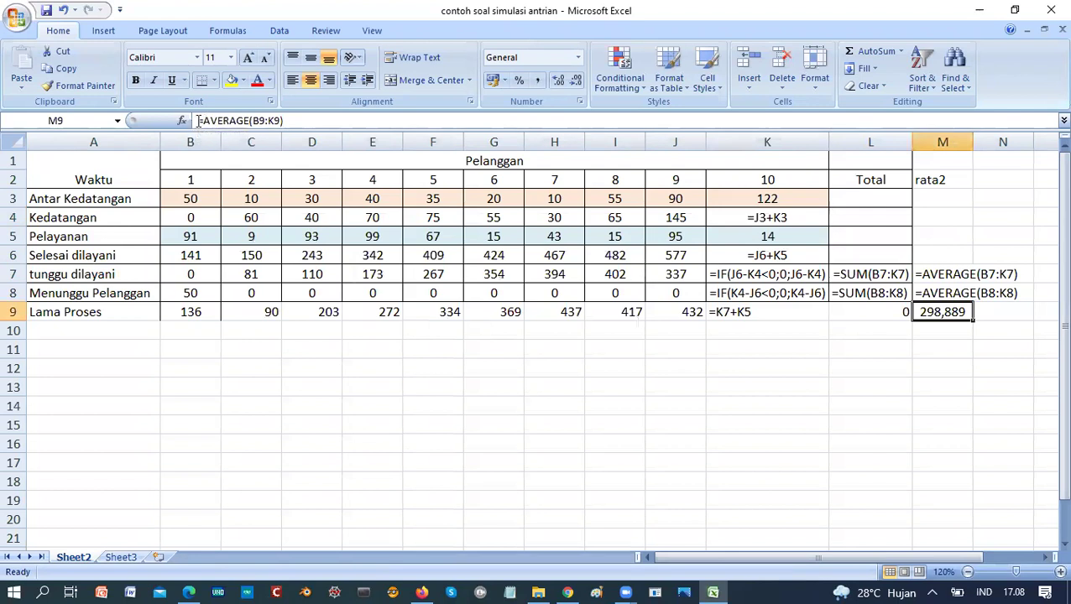
{"action": "left_click", "coordinate": [199, 120]}
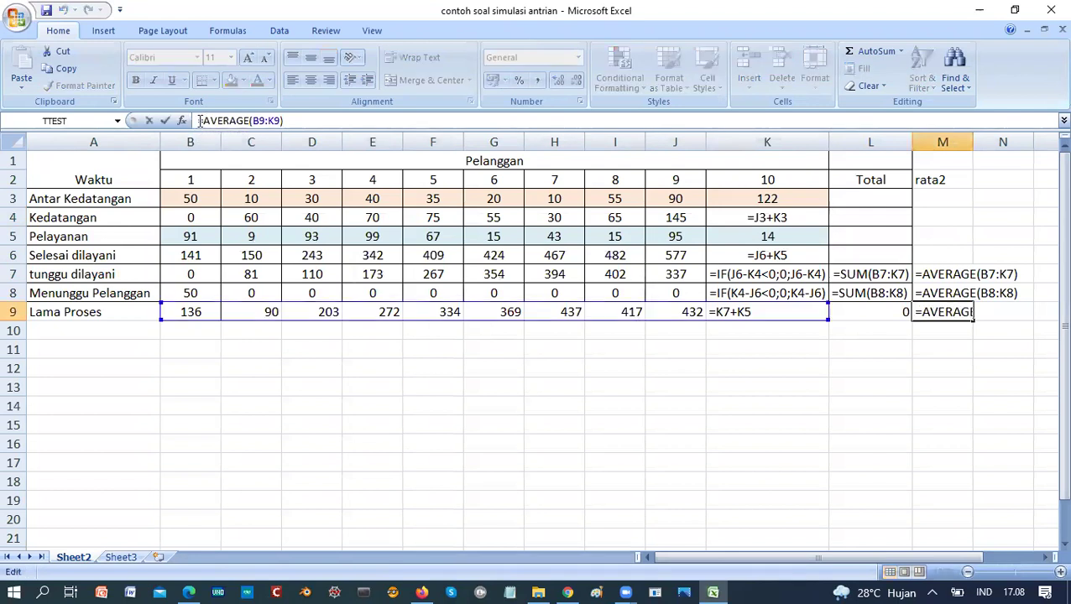
{"action": "type", "text": "'"}
{"action": "key", "text": "Return"}
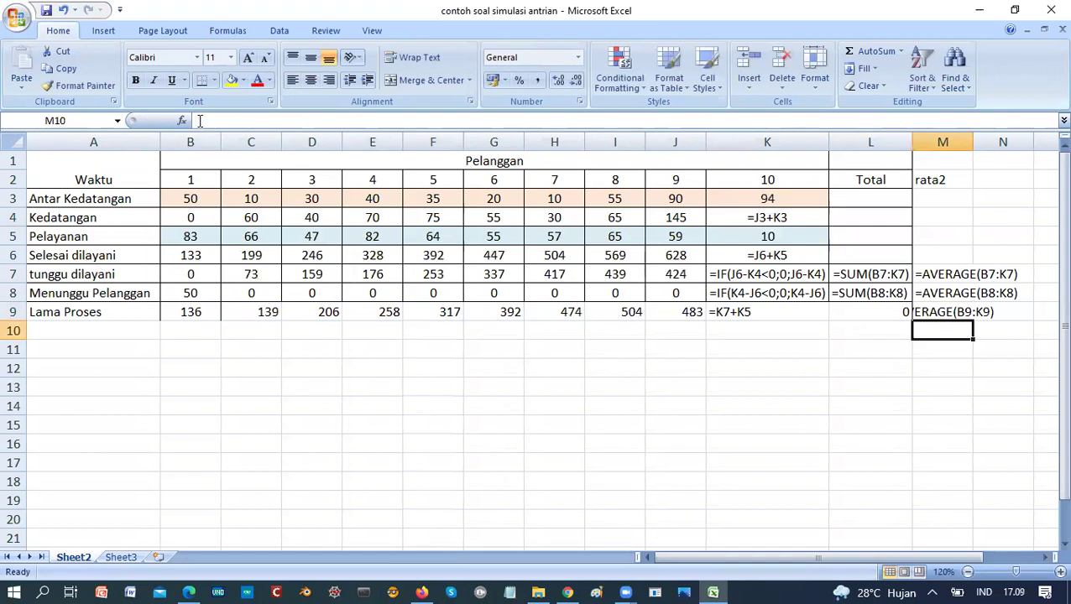
{"action": "key", "text": "Up"}
{"action": "left_click", "coordinate": [294, 81]}
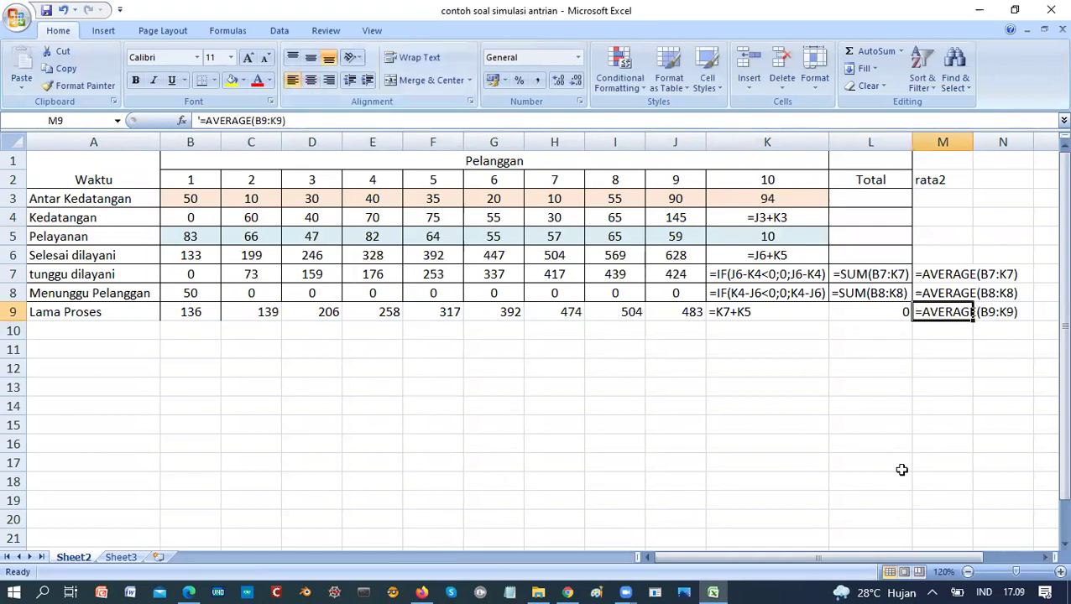